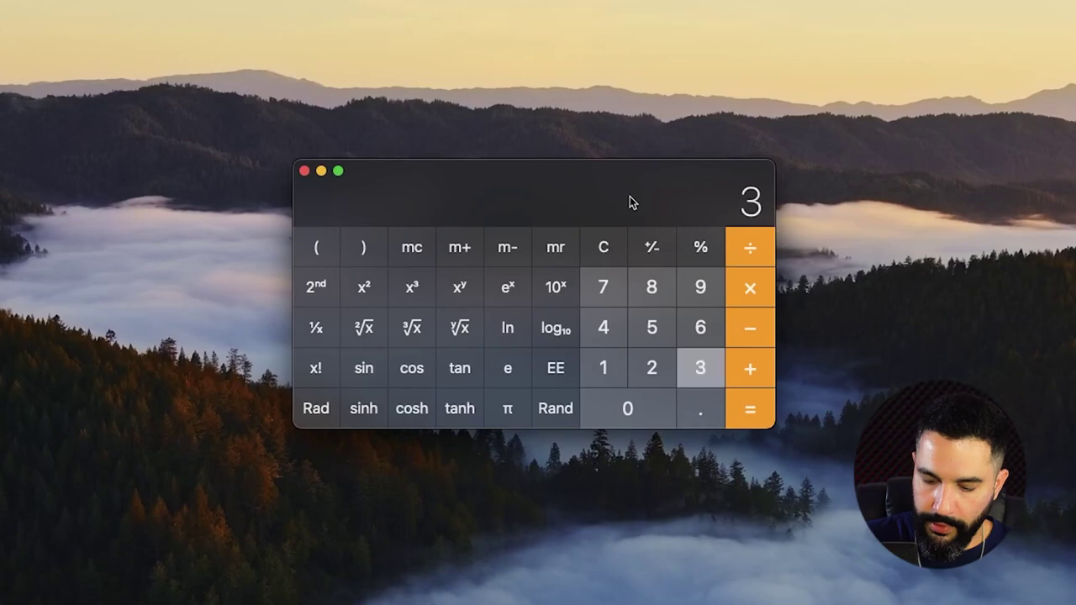
Calculate 350 minus 135
text(50)
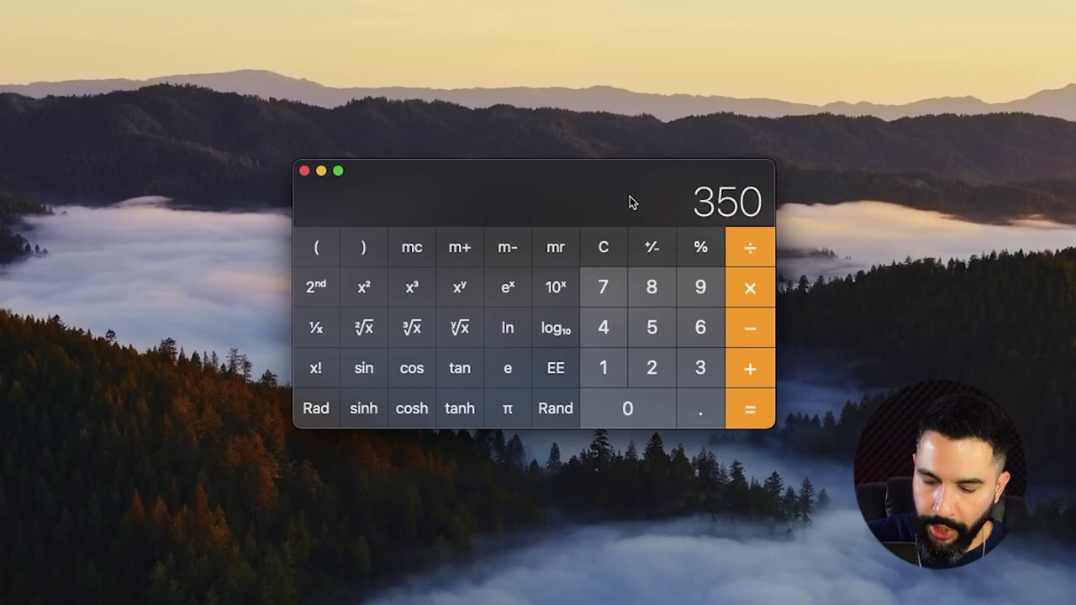
key(minus)
text(135)
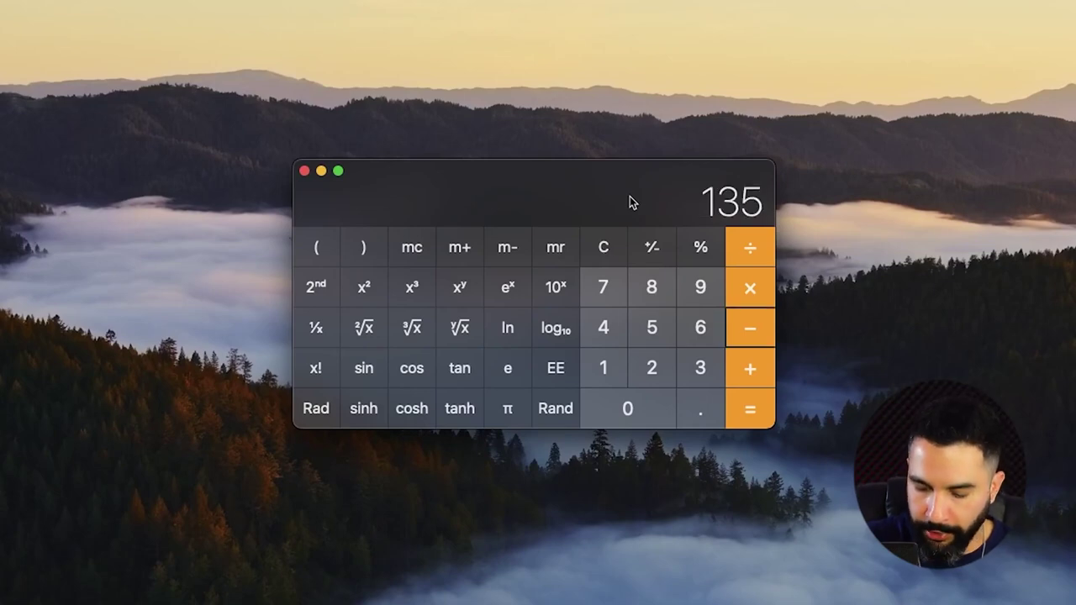
key(Return)
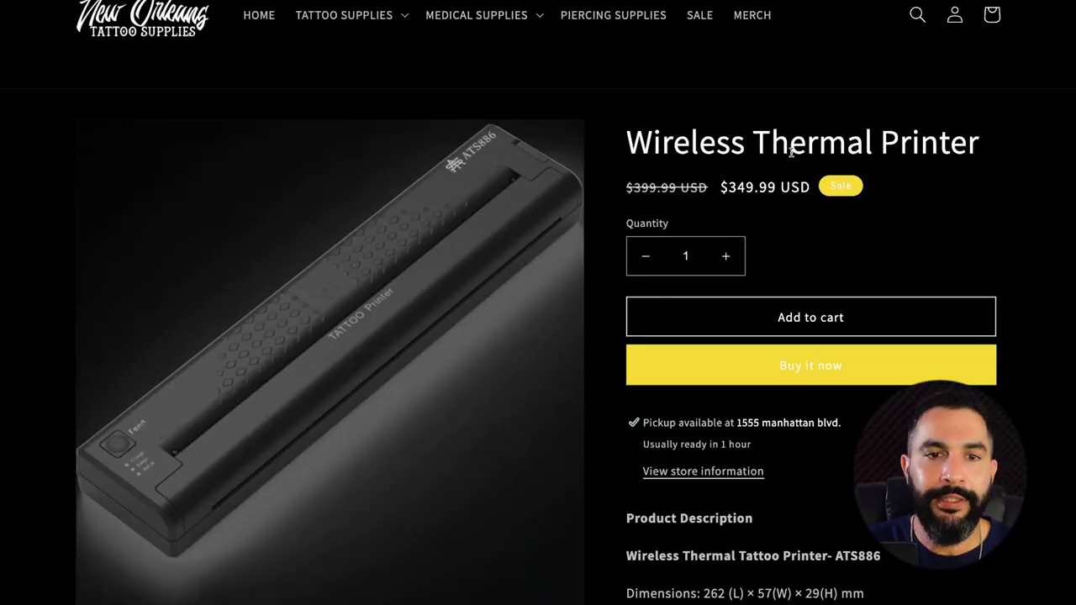
Highlight the sale price on the Wireless Thermal Printer page of the tattoo supply store
drag(729, 187, 808, 186)
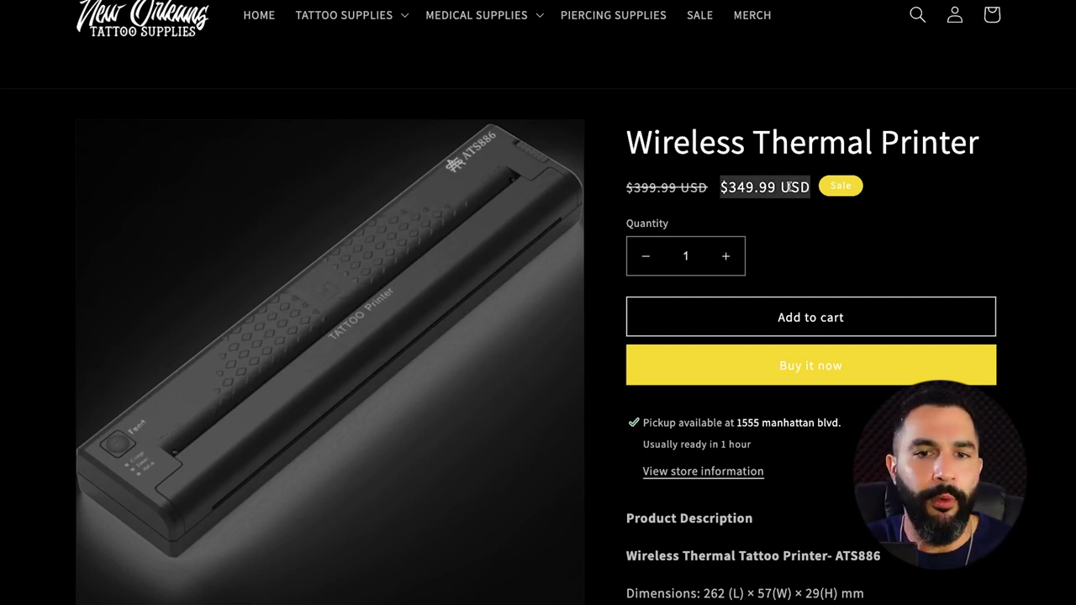
click(769, 187)
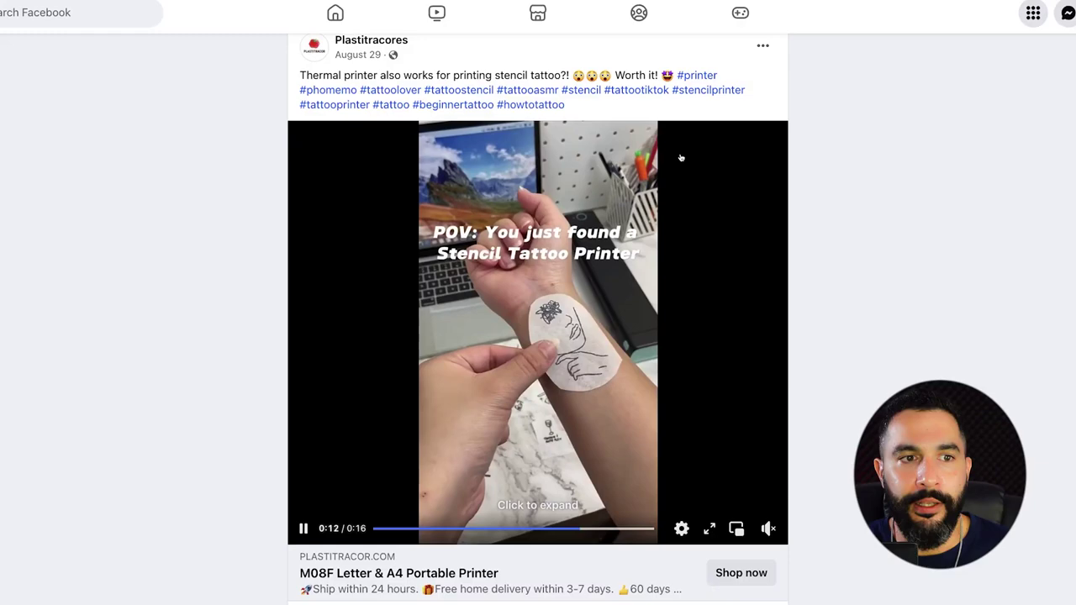
Examine the Plastitracores Facebook ad for the stencil tattoo printer, including its video, reactions, comments and shares
scroll(680, 160, down, 1)
scroll(681, 157, down, 1)
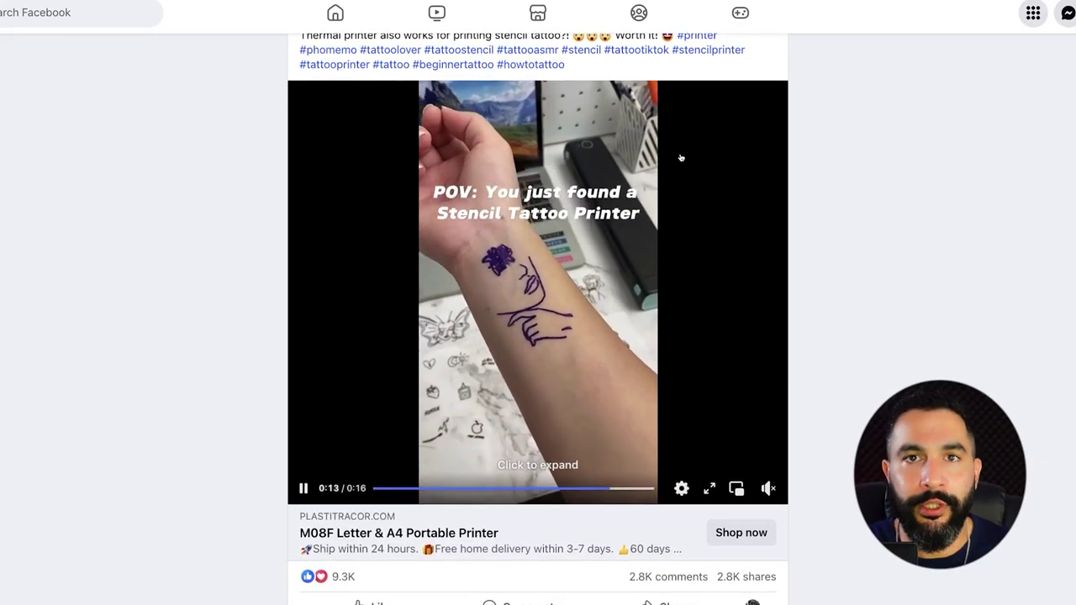
scroll(681, 158, down, 1)
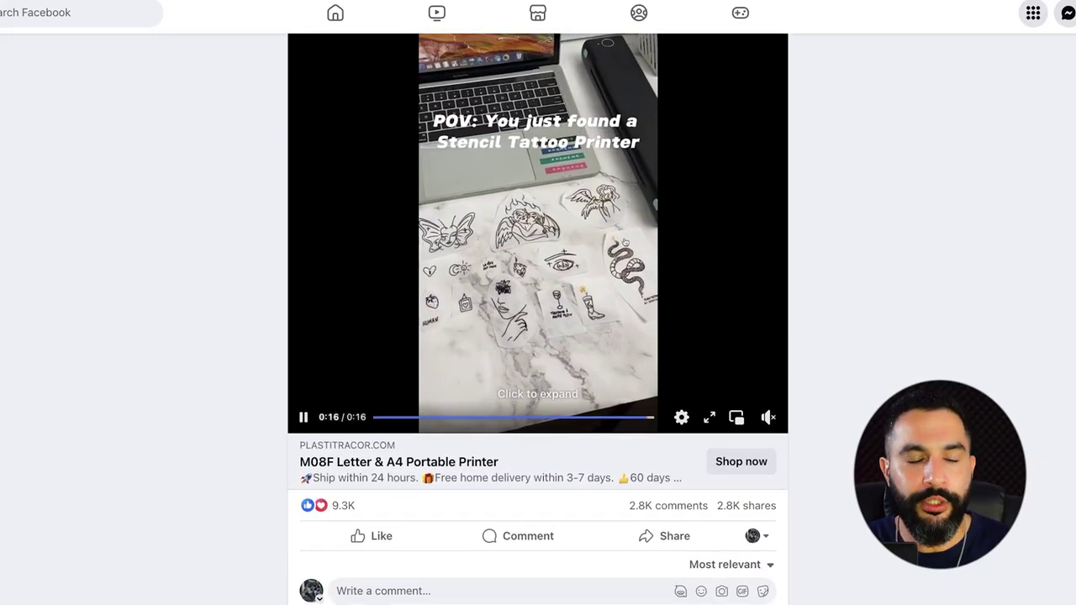
scroll(618, 257, down, 1)
scroll(546, 319, up, 2)
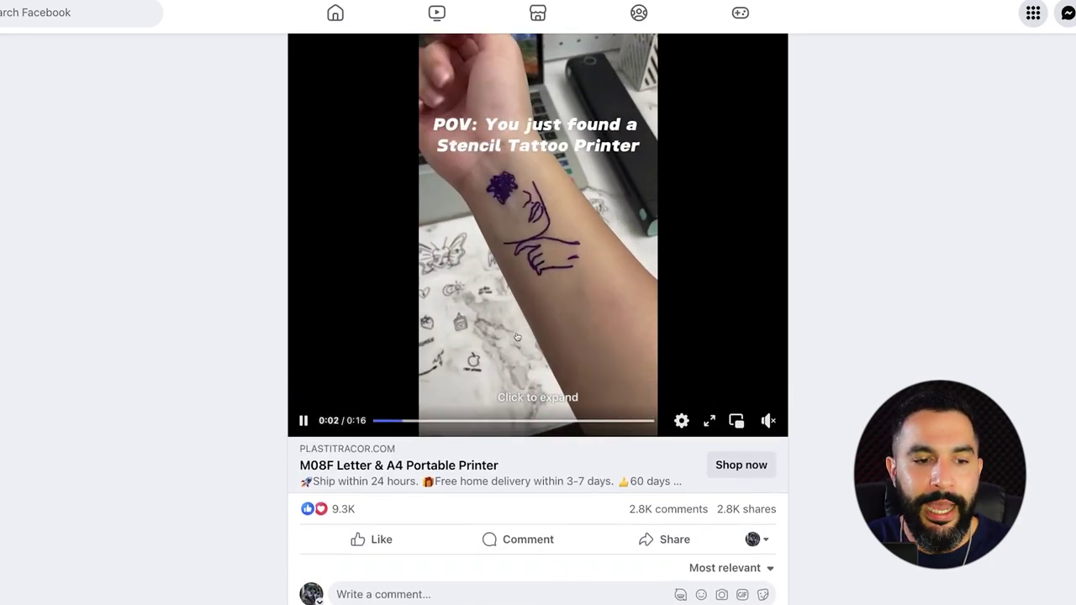
scroll(516, 341, up, 1)
mouse_move(307, 568)
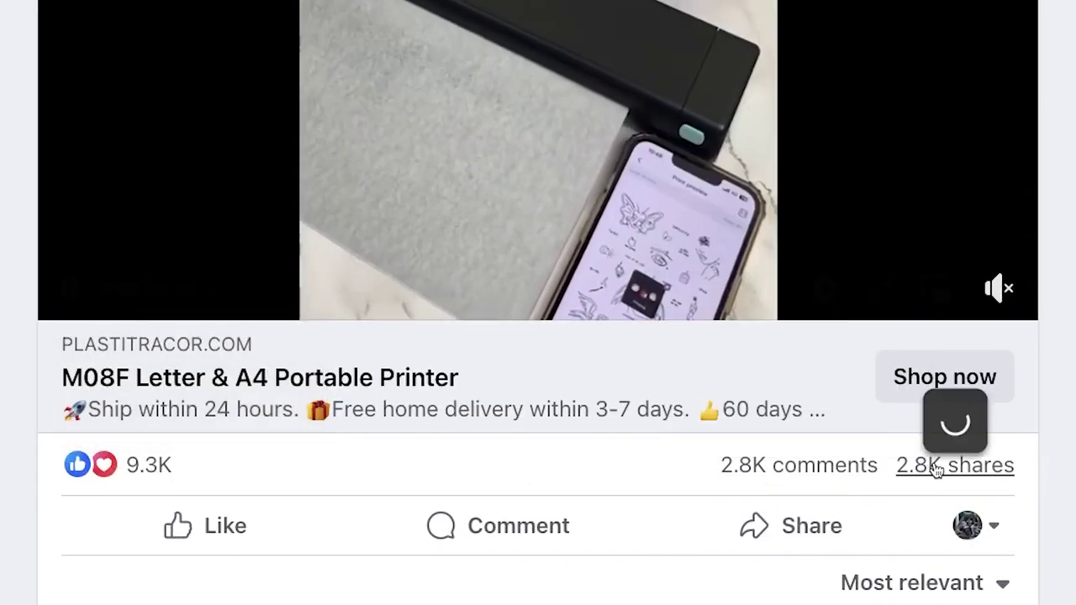
mouse_move(972, 469)
scroll(538, 337, down, 3)
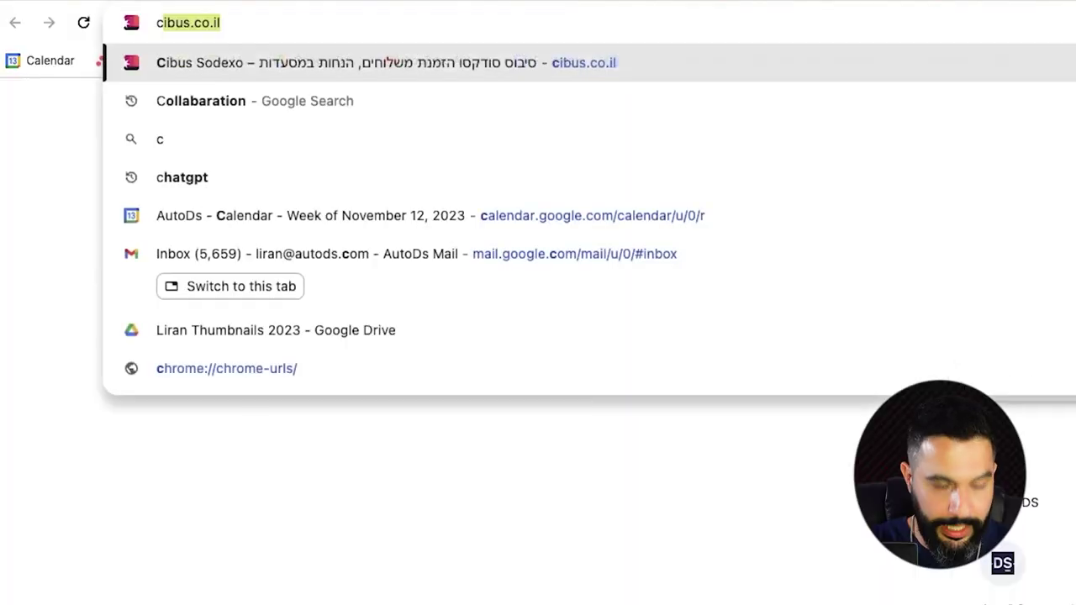
Open ChatGPT at chat.openai.com
text(hat)
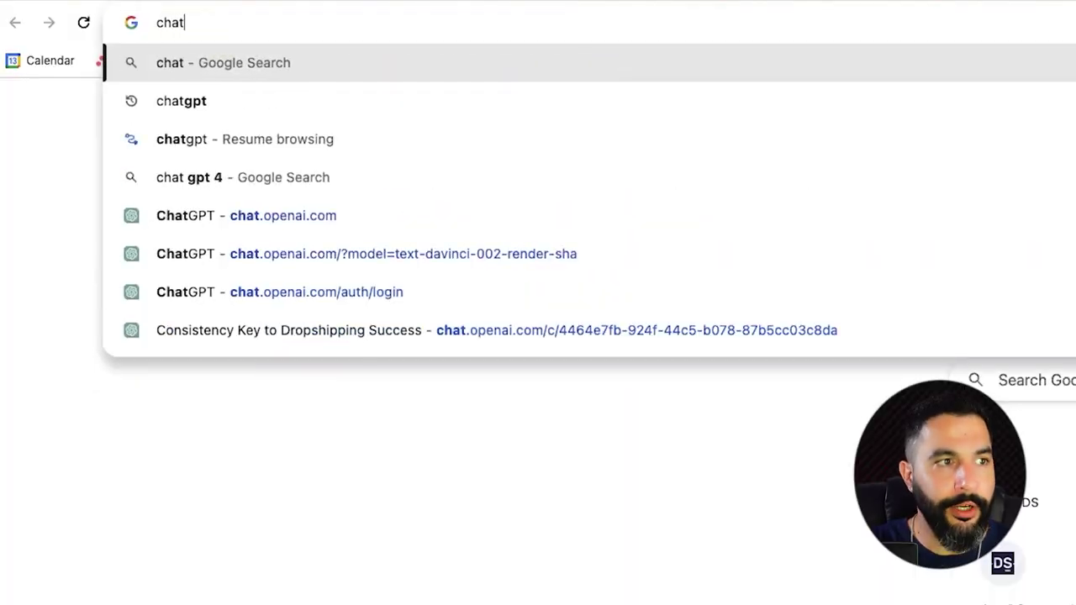
key(Down)
key(Down)
key(Down)
key(Down)
key(Return)
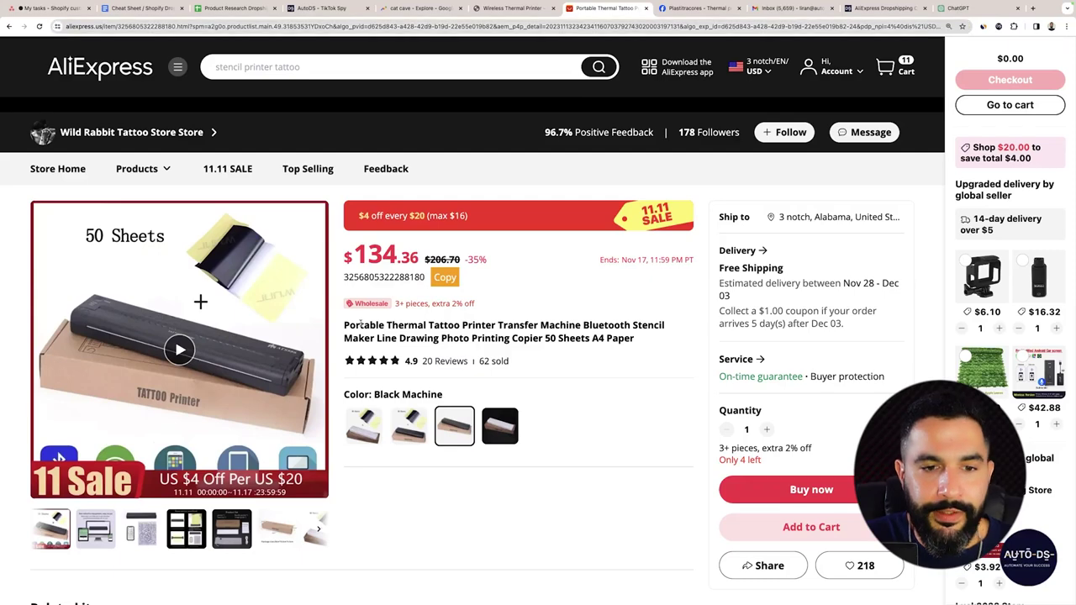
Copy the AliExpress tattoo printer's title from "Portable Thermal Tattoo Printer" through "Photo Printing Copier" and switch to ChatGPT
drag(344, 325, 543, 338)
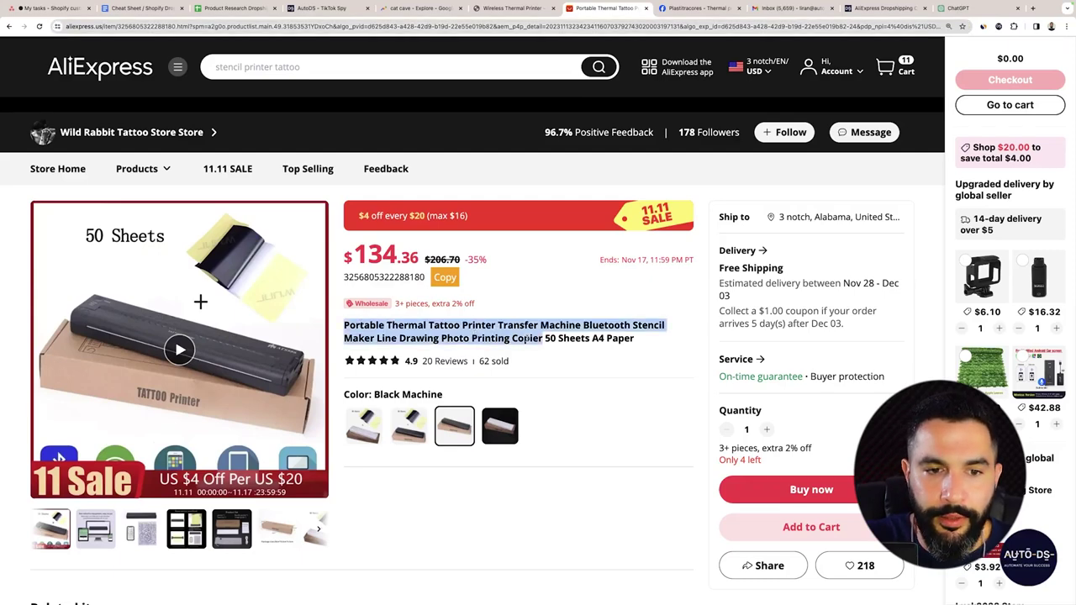
right_click(528, 338)
click(560, 358)
click(959, 8)
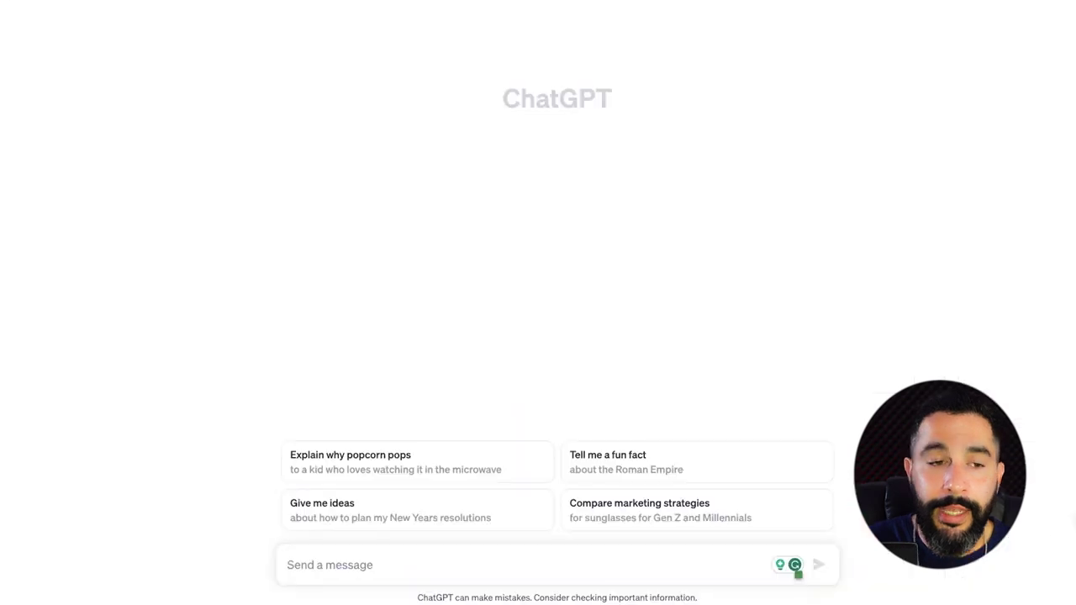
Send ChatGPT the prompt "create an engaging ad copy for this product:" followed by the copied product title
text(create a)
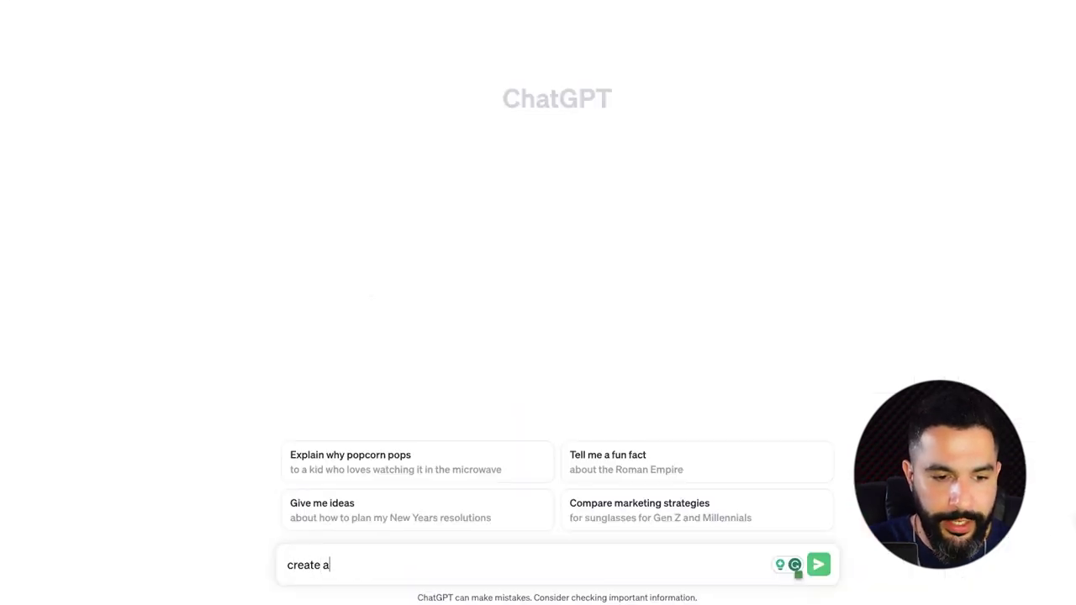
text(n engagin)
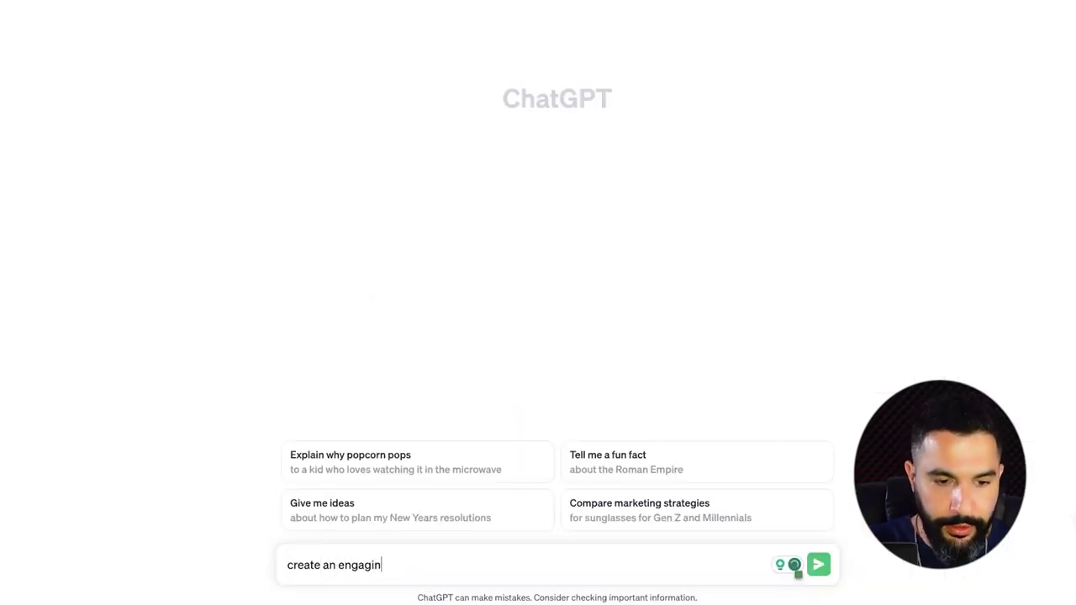
text(g ad copy for th)
key(BackSpace)
text(for)
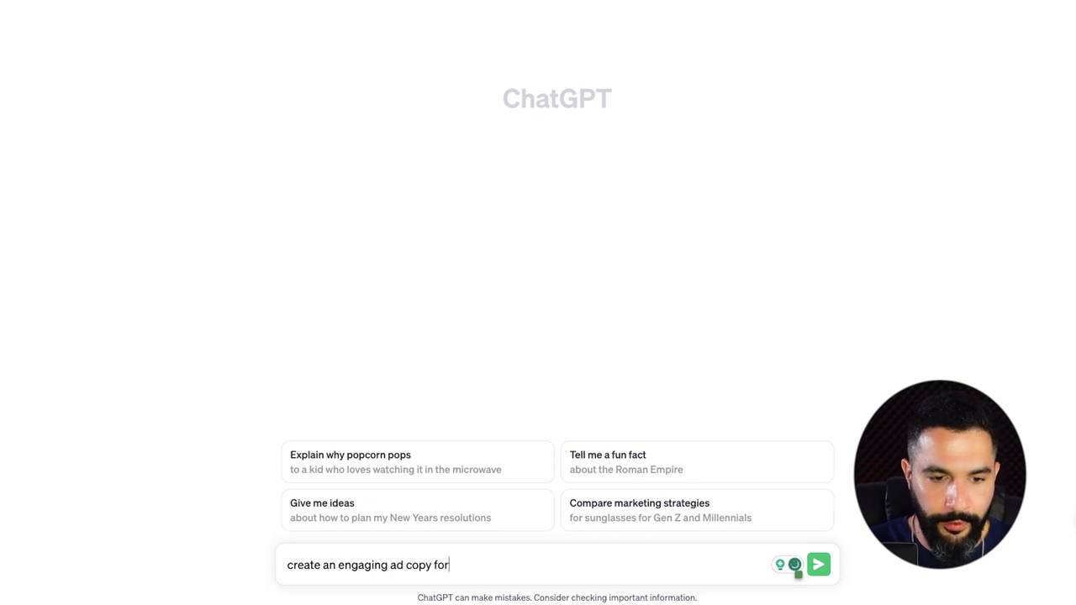
text( this product)
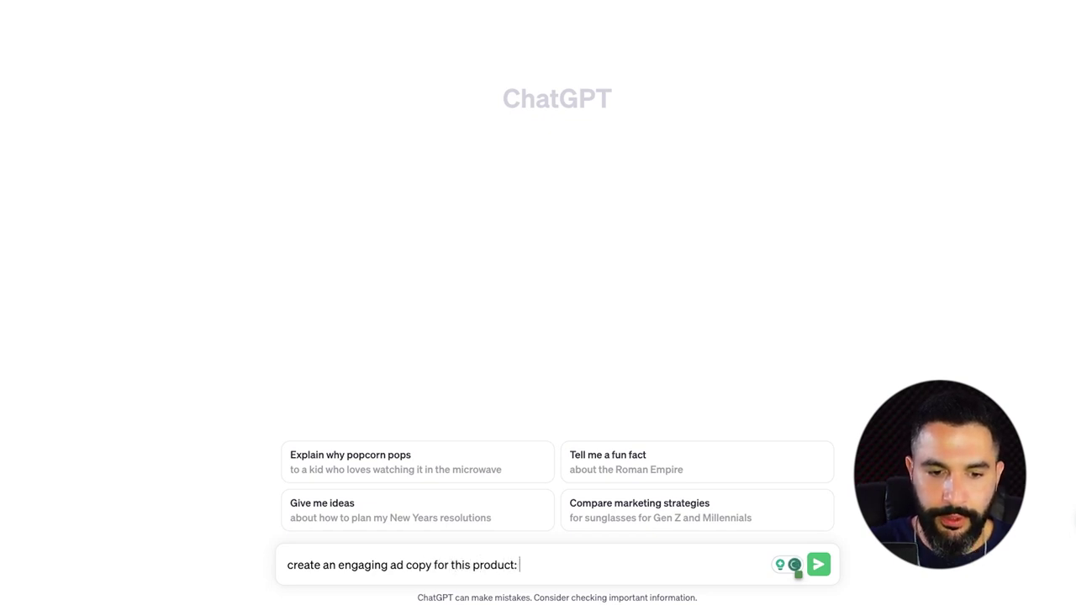
text(:)
key(ctrl+v)
key(Return)
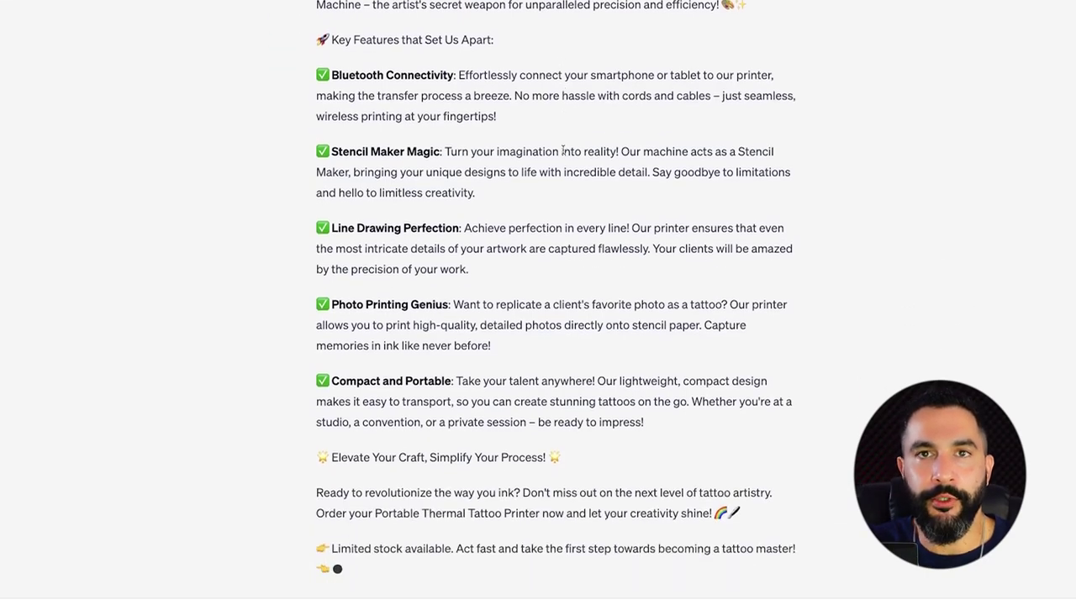
Review the generated ad copy from its beginning and highlight its opening headline
scroll(544, 217, up, 3)
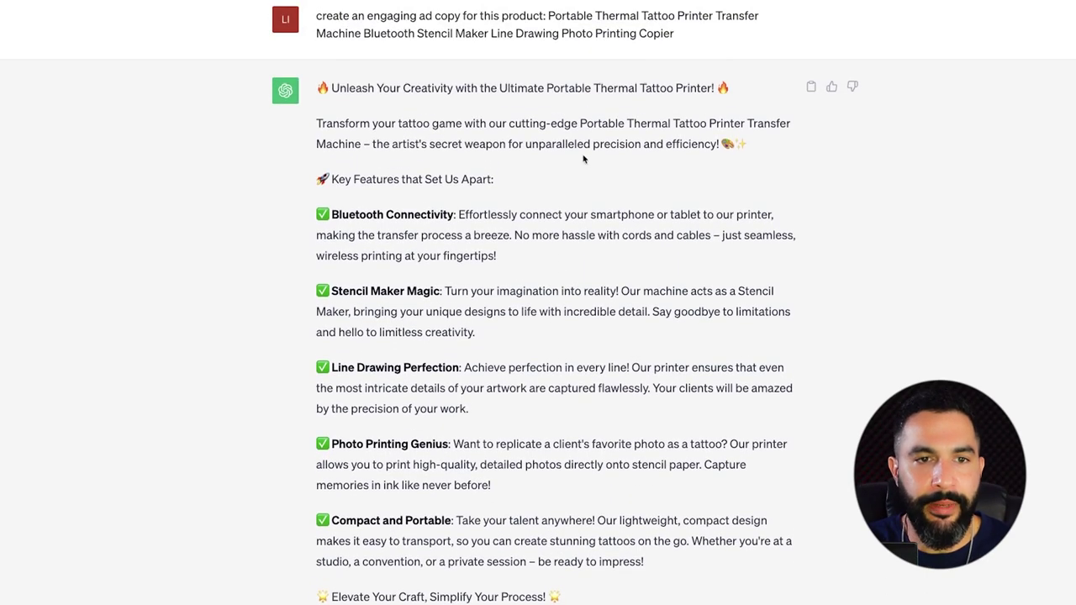
drag(728, 90, 319, 90)
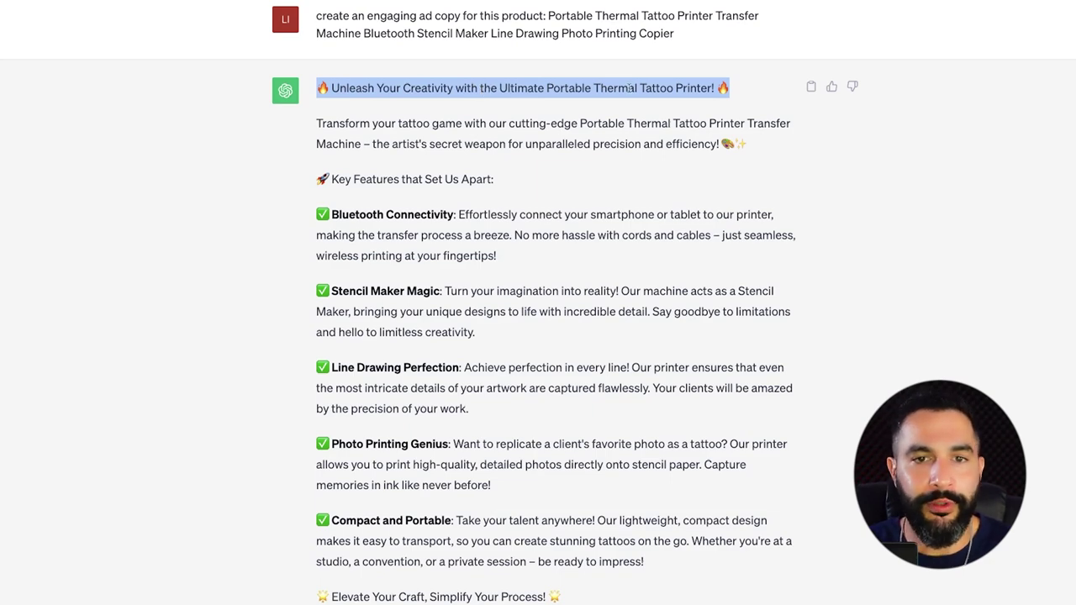
Examine the Plastitracores Facebook post's caption, hashtags, video and shop link, highlighting the caption and the hashtags
drag(280, 66, 673, 63)
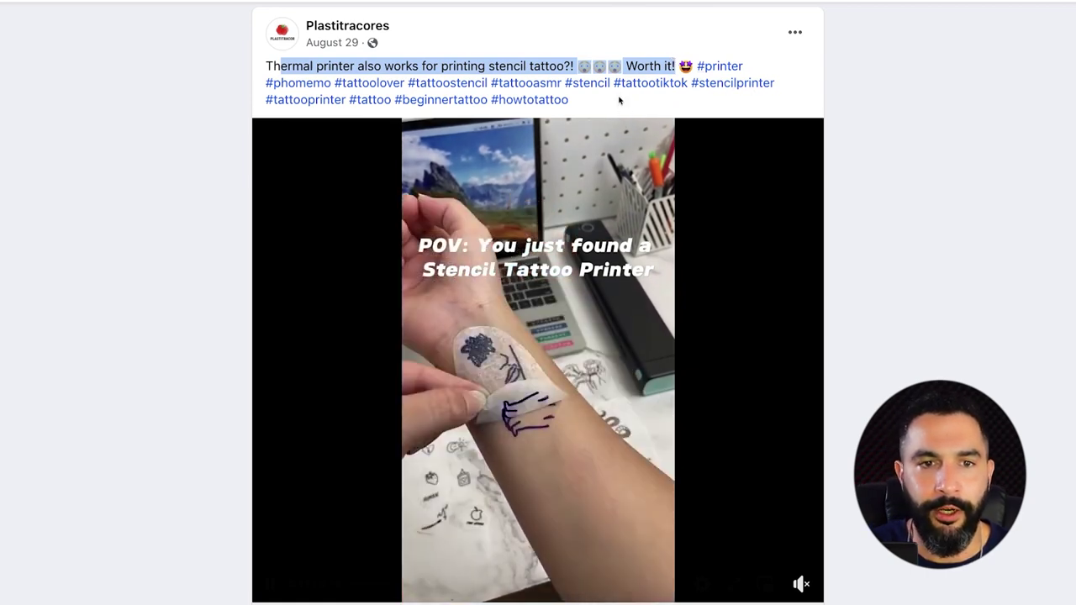
drag(581, 99, 656, 65)
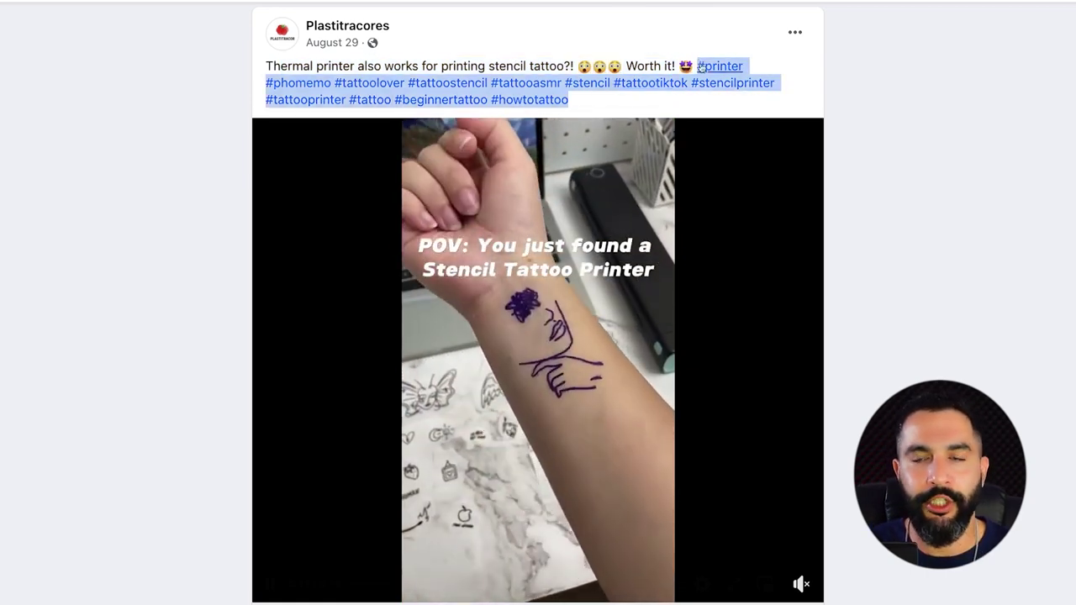
click(895, 70)
drag(572, 99, 697, 66)
click(973, 109)
scroll(614, 296, down, 2)
scroll(615, 296, up, 2)
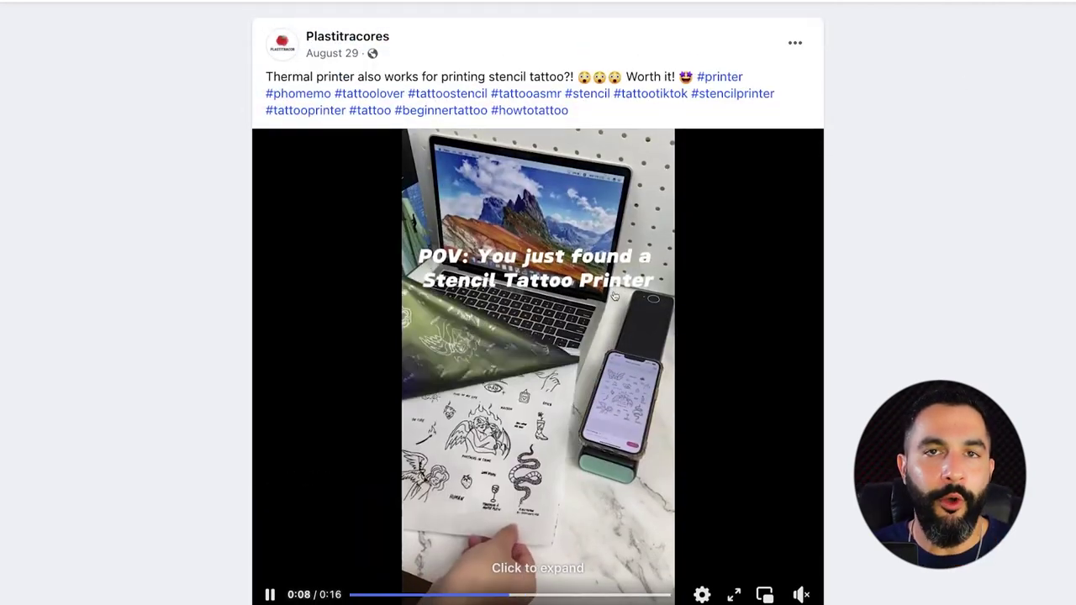
scroll(615, 296, down, 3)
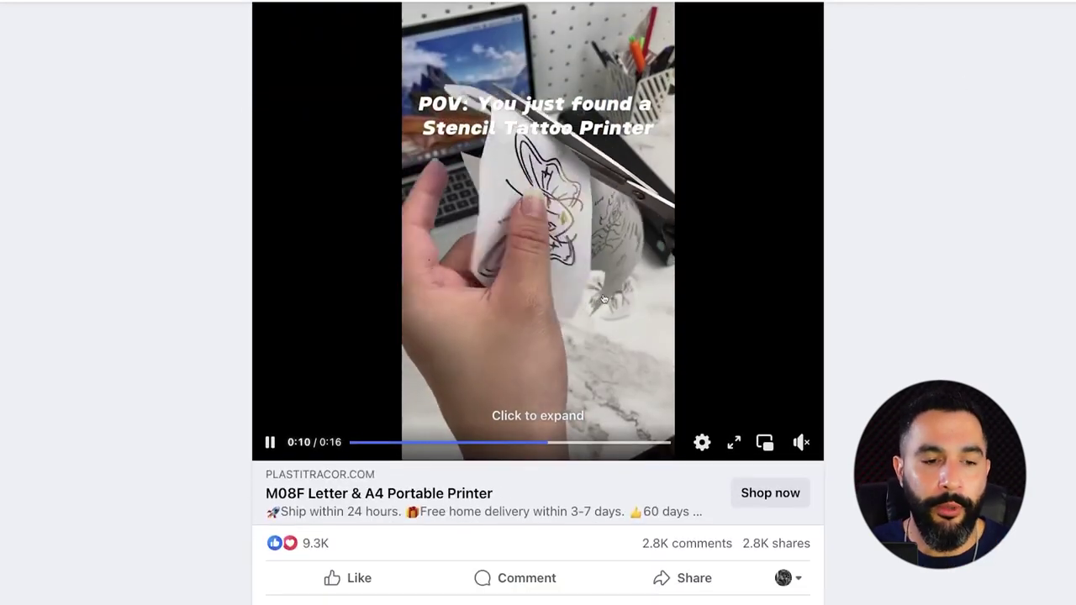
scroll(393, 510, up, 1)
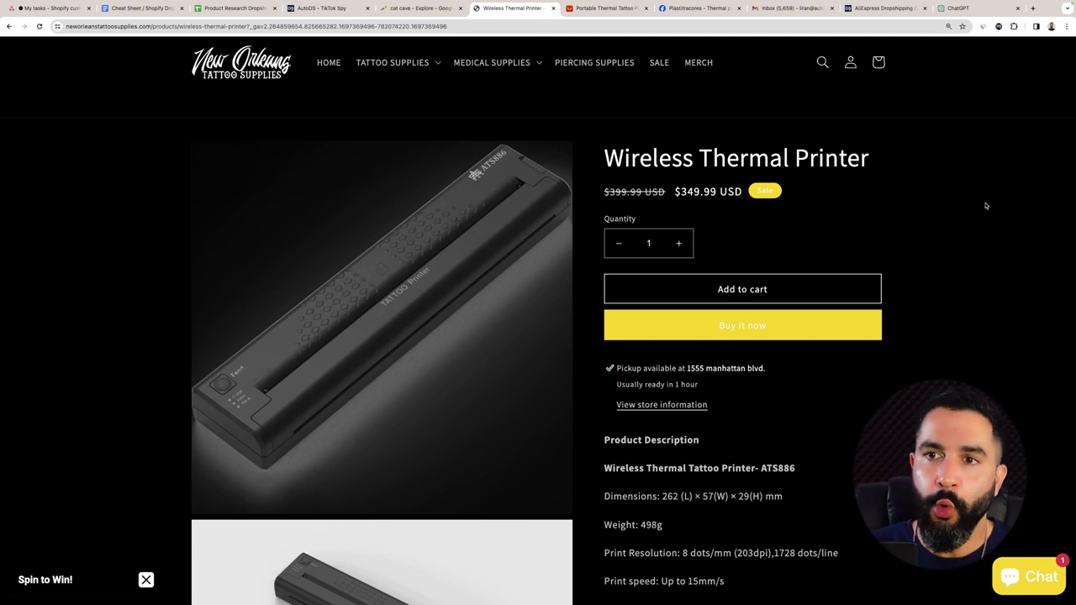
Open Similarweb for the New Orleans Tattoo Supplies store and examine its visits from August to October 2023, highlighting the monthly visits figure
click(984, 27)
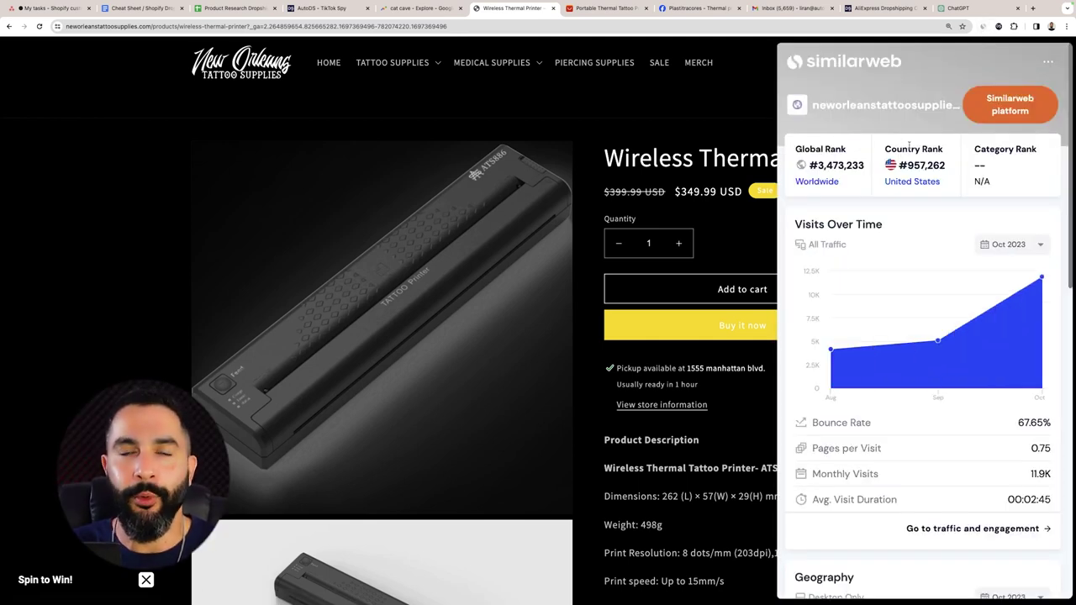
scroll(902, 201, down, 1)
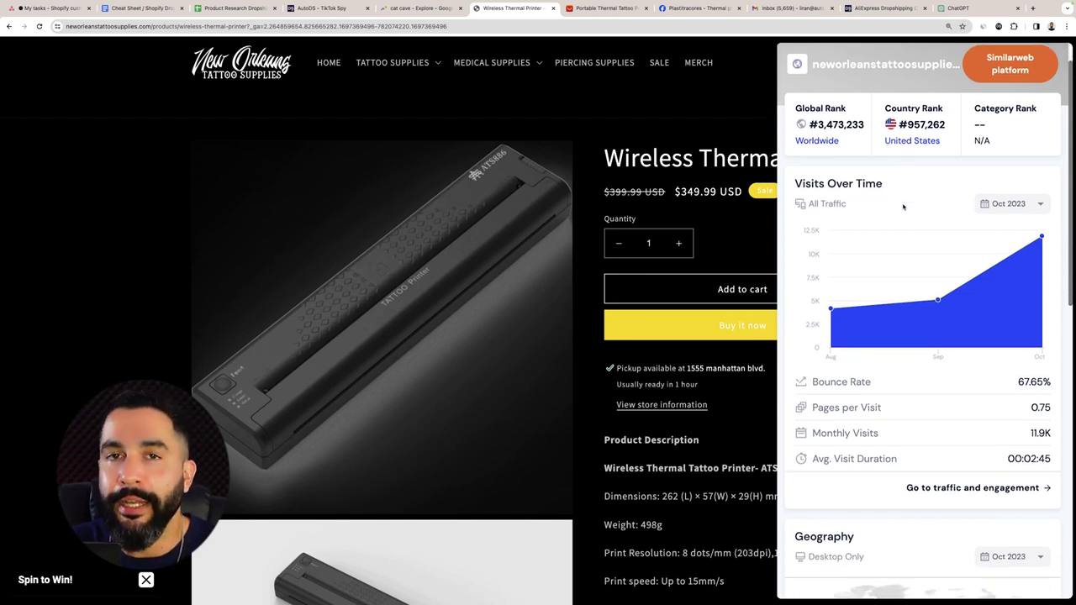
scroll(903, 207, up, 1)
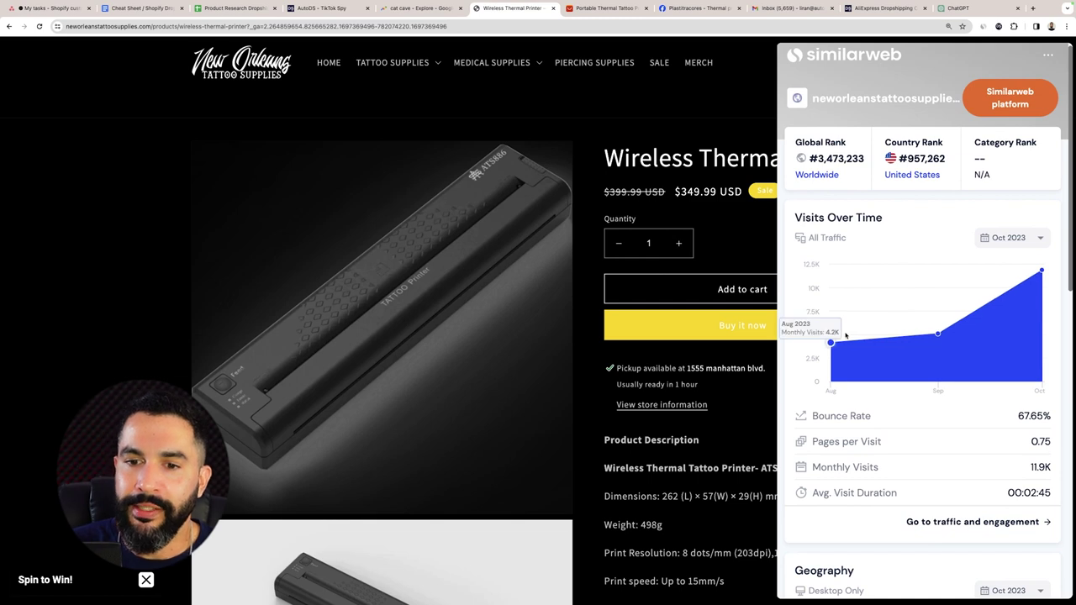
mouse_move(937, 333)
mouse_move(1026, 292)
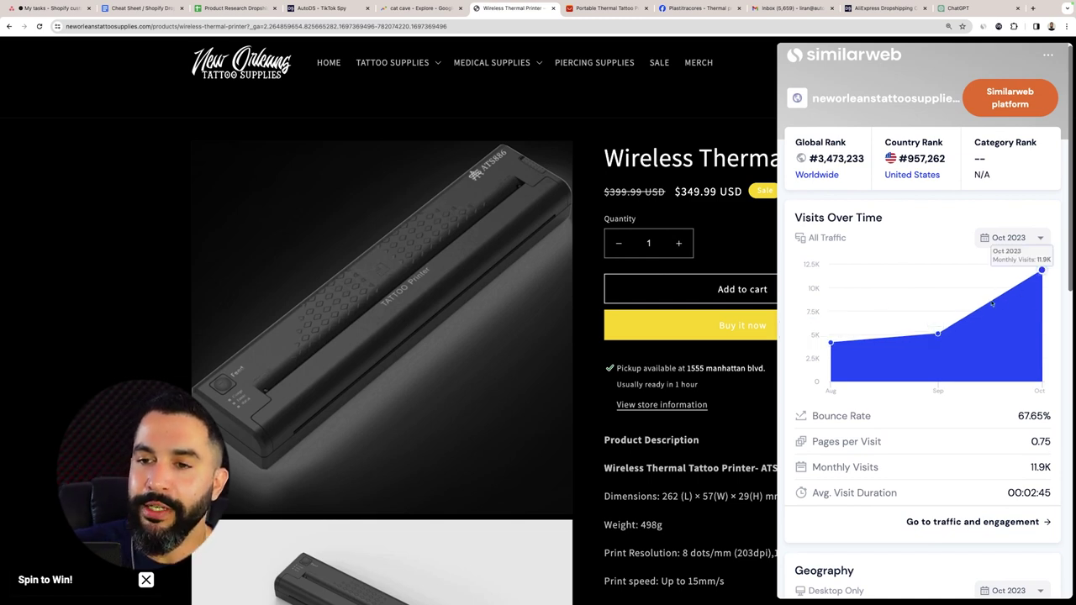
scroll(992, 305, down, 3)
scroll(963, 307, up, 2)
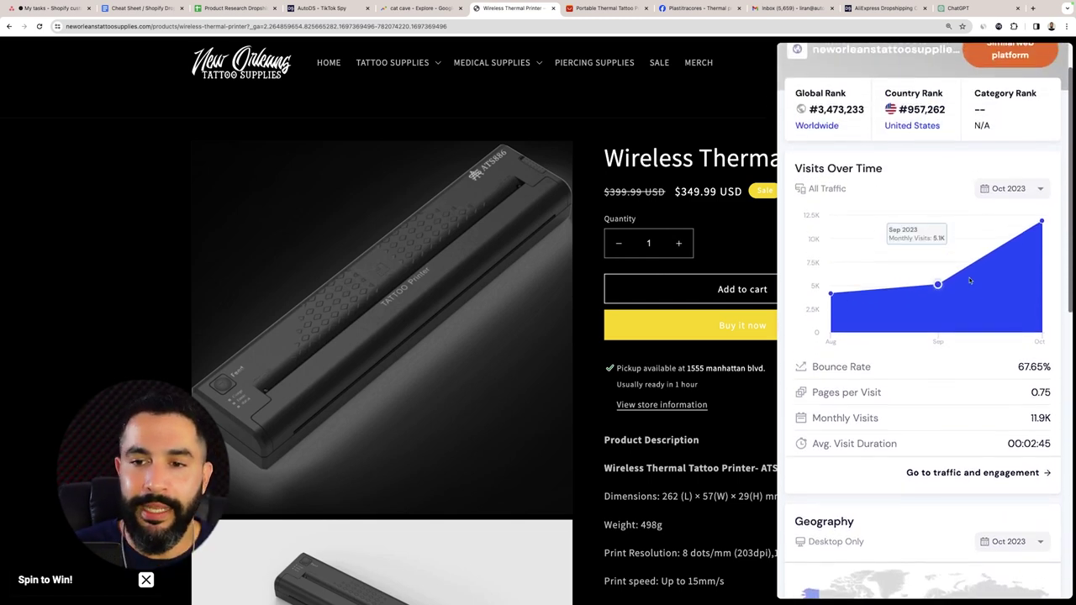
scroll(890, 412, down, 1)
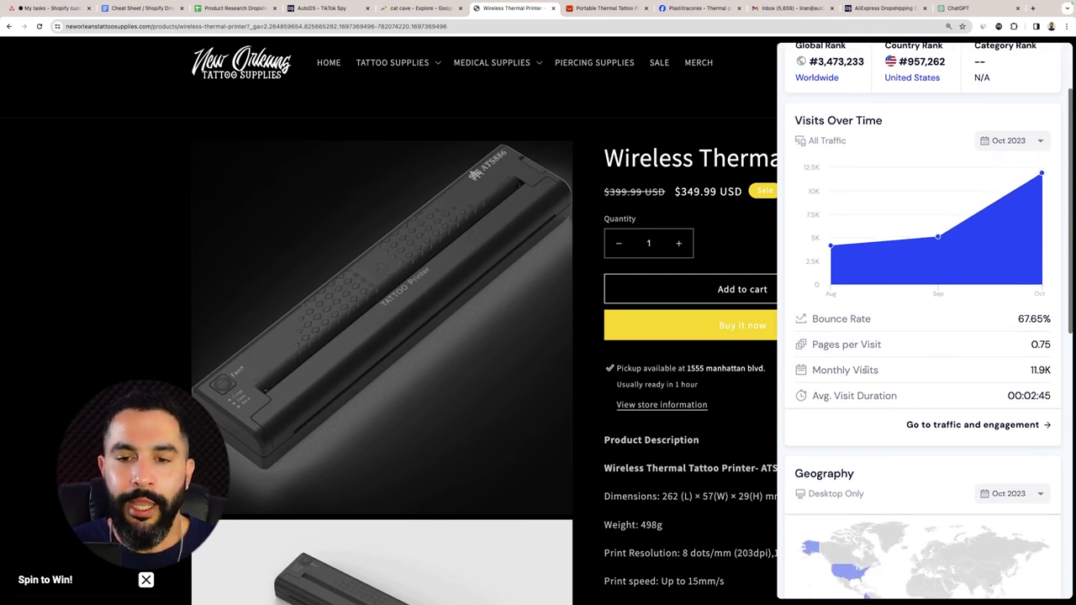
drag(886, 373, 833, 371)
drag(1015, 373, 1051, 371)
Check the store's Geography data and top five visitor countries in Similarweb
scroll(1042, 366, down, 6)
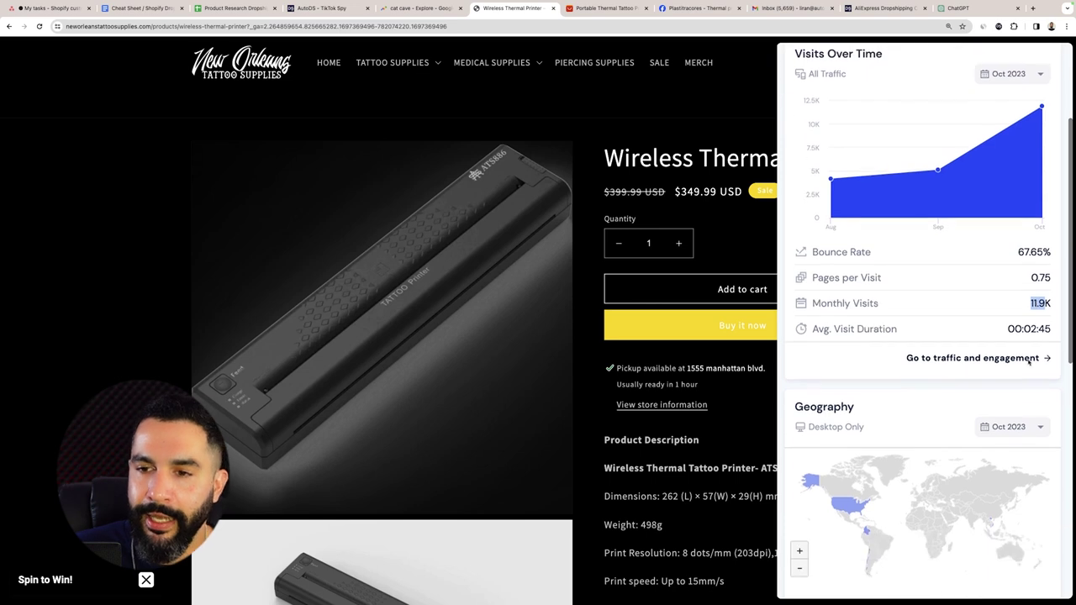
scroll(925, 365, down, 1)
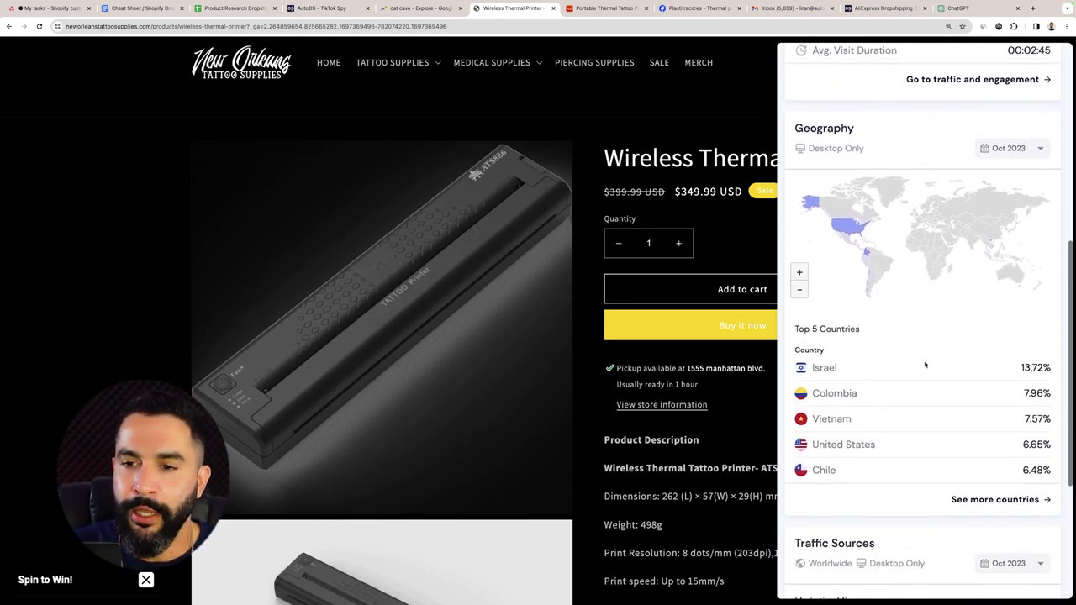
scroll(917, 367, down, 1)
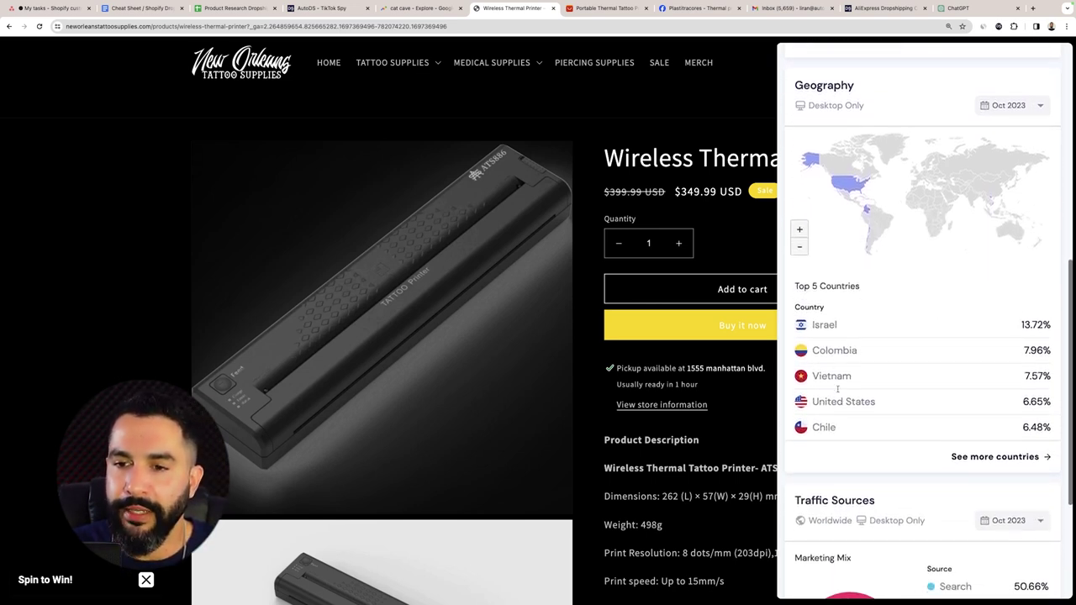
Examine the store's October 2023 Traffic Sources breakdown in Similarweb and recheck its Visits Over Time chart and engagement figures
scroll(849, 370, up, 1)
scroll(859, 350, down, 1)
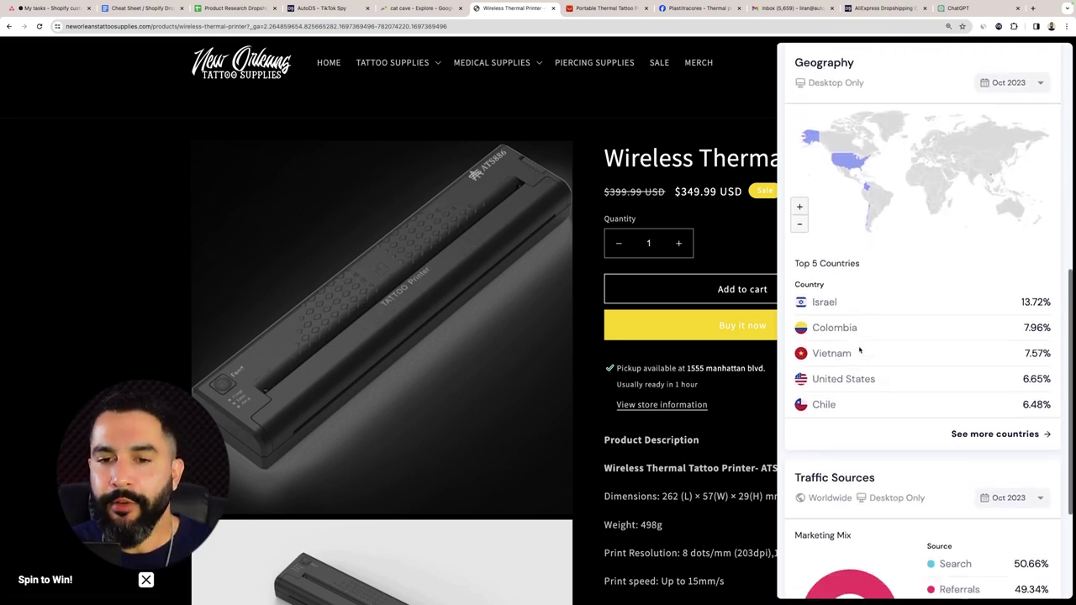
scroll(860, 350, down, 4)
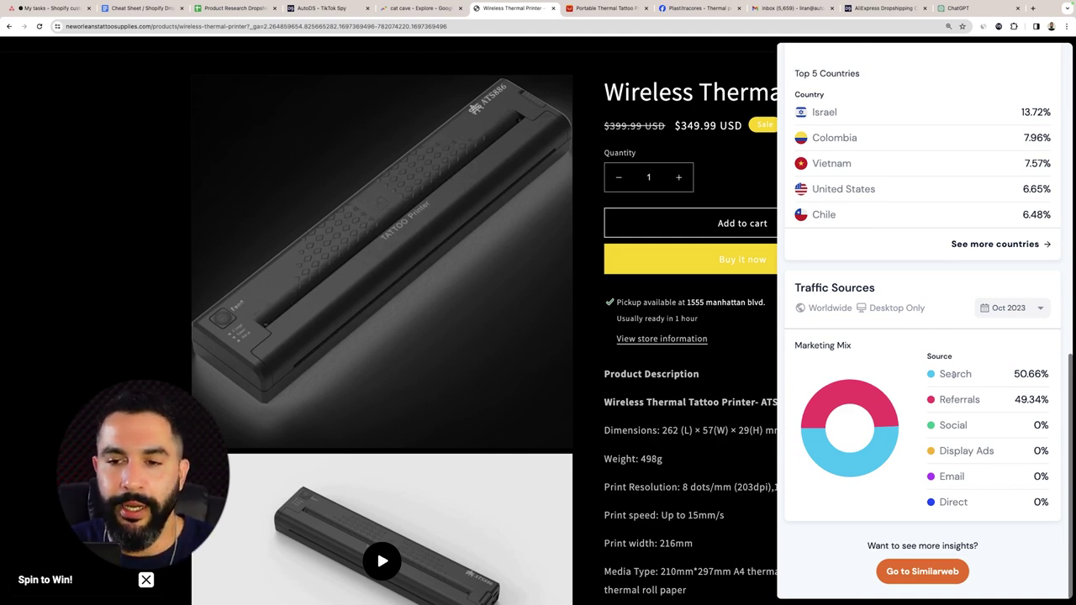
scroll(954, 375, up, 1)
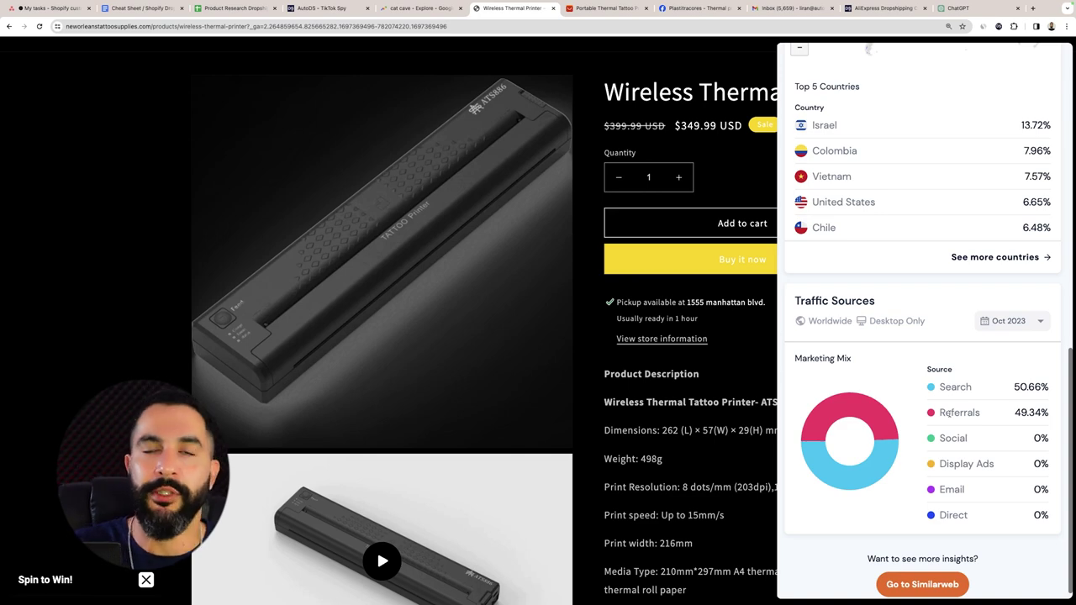
scroll(937, 336, up, 10)
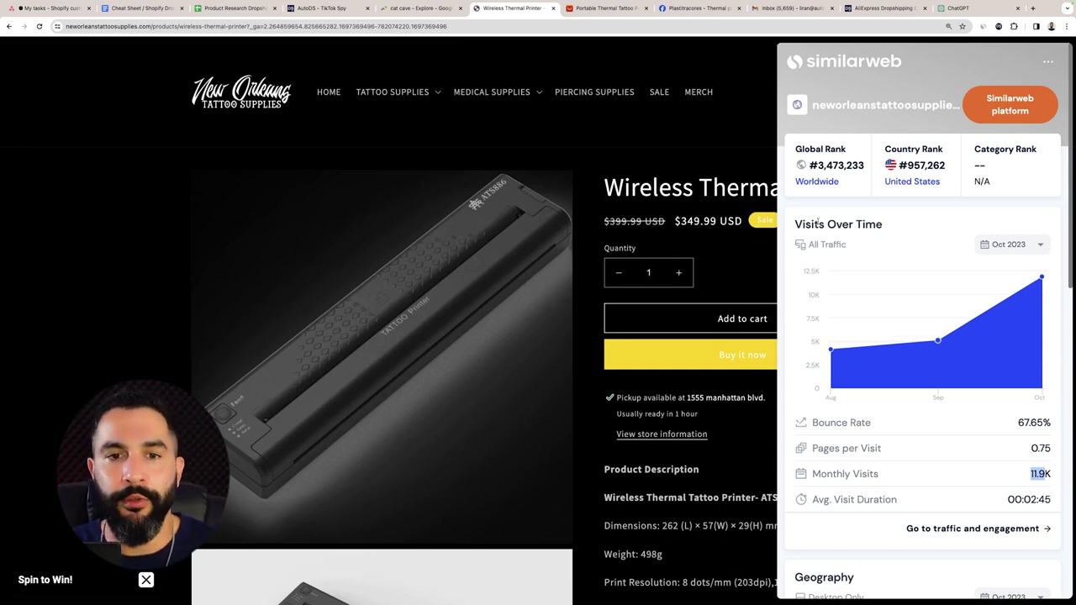
scroll(963, 353, down, 3)
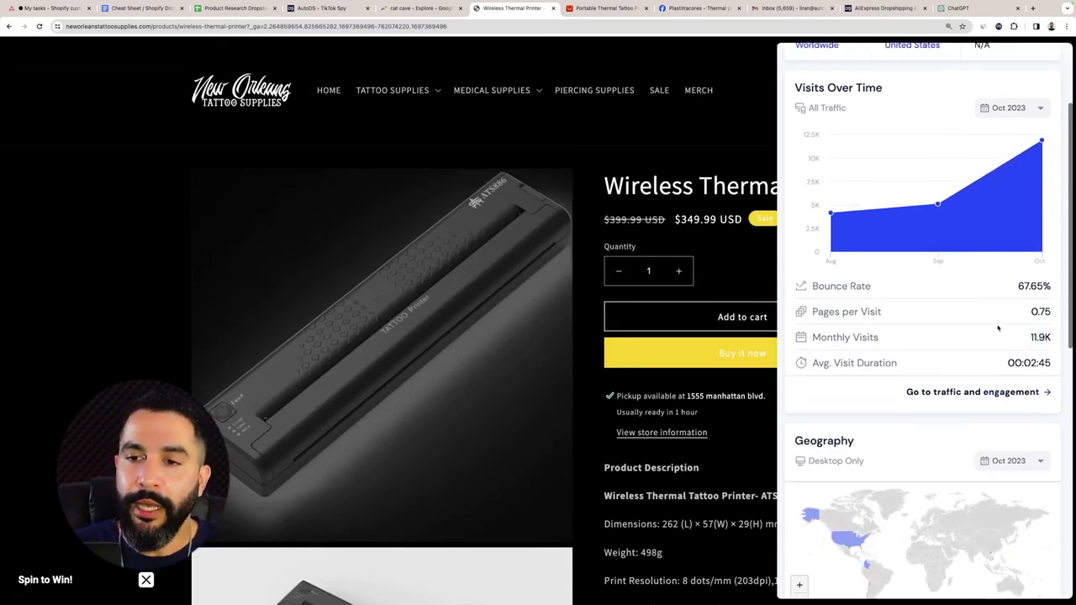
scroll(992, 320, up, 3)
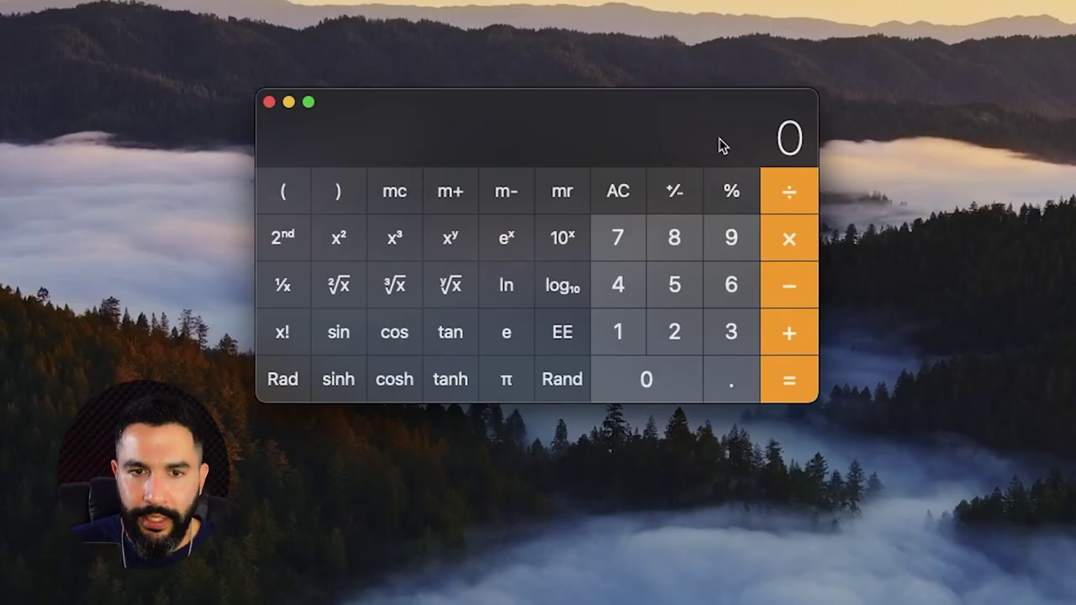
In Calculator, work out 2.5% of 11900 monthly visits and enter the rounded figure of 300
text(11900)
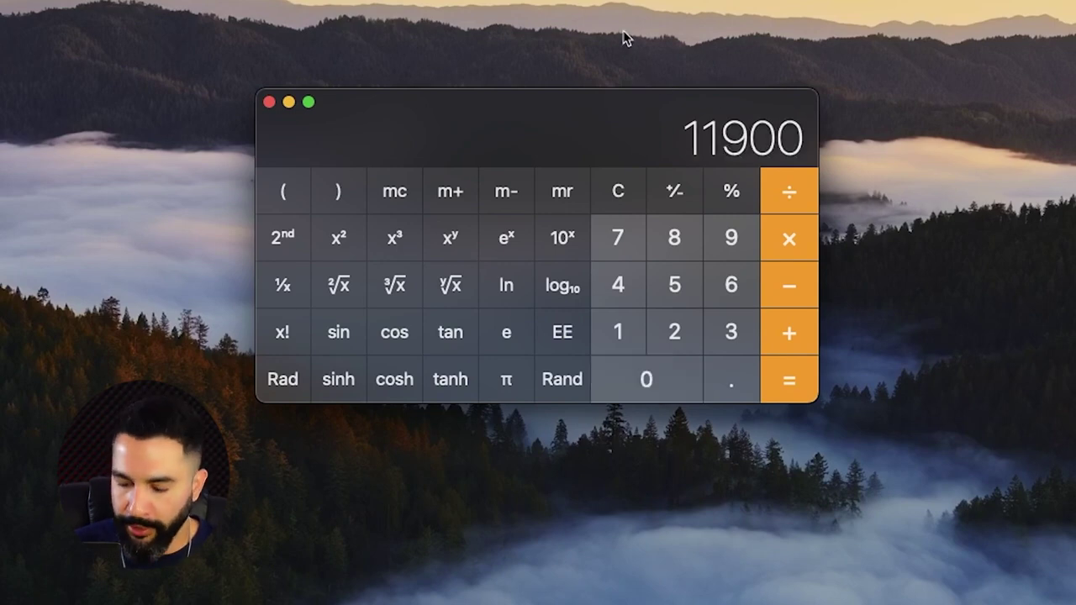
key(minus)
text(2.5)
key(shift+5)
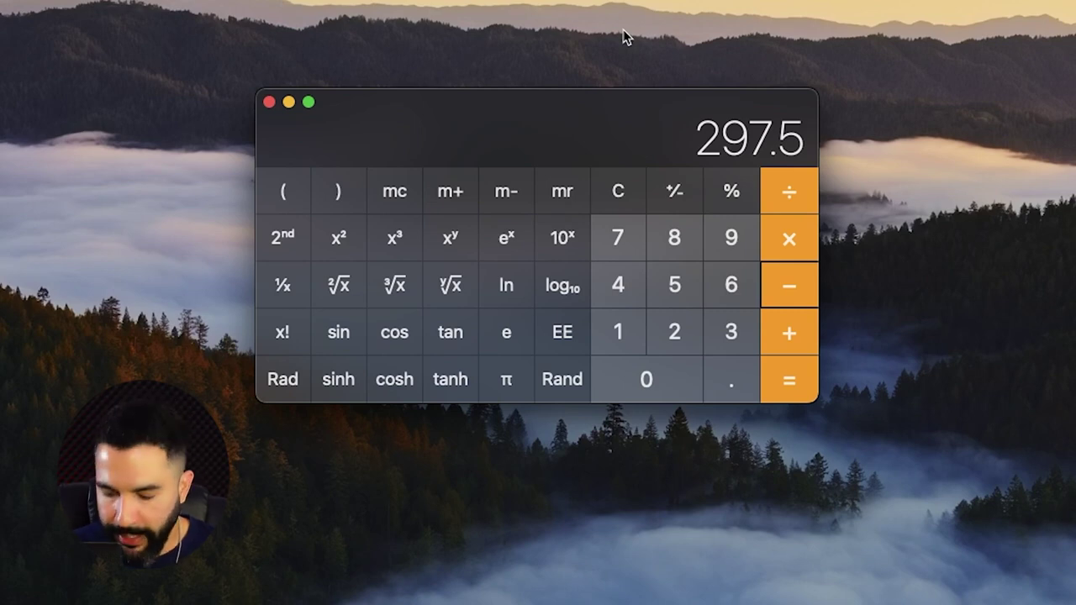
text(300)
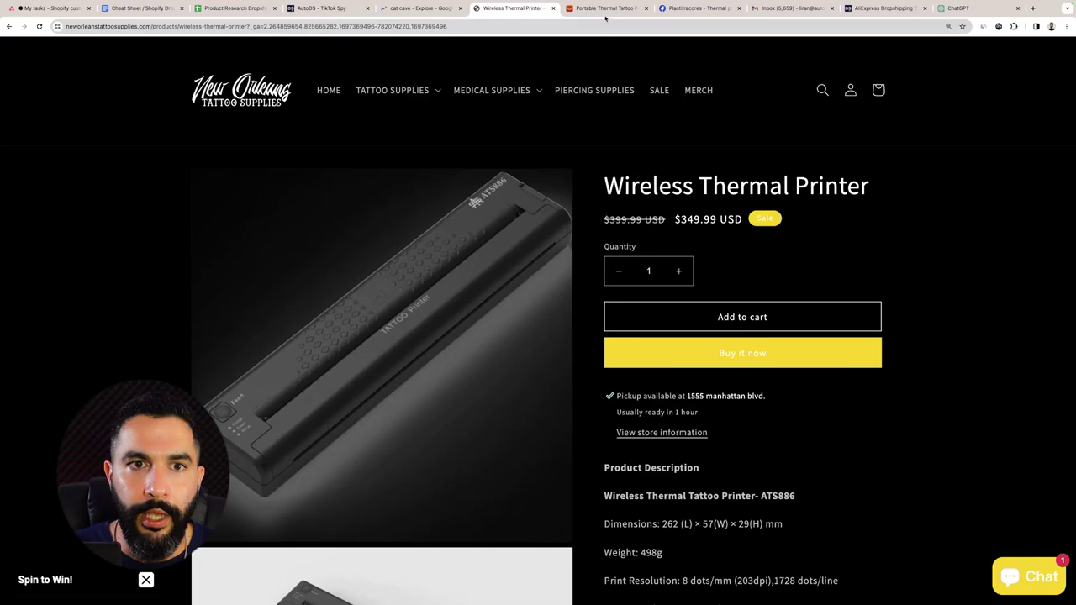
Compare the AliExpress supplier's listing with the New Orleans Tattoo Supplies product page, rechecking the store's monthly visits and closing Similarweb
click(603, 8)
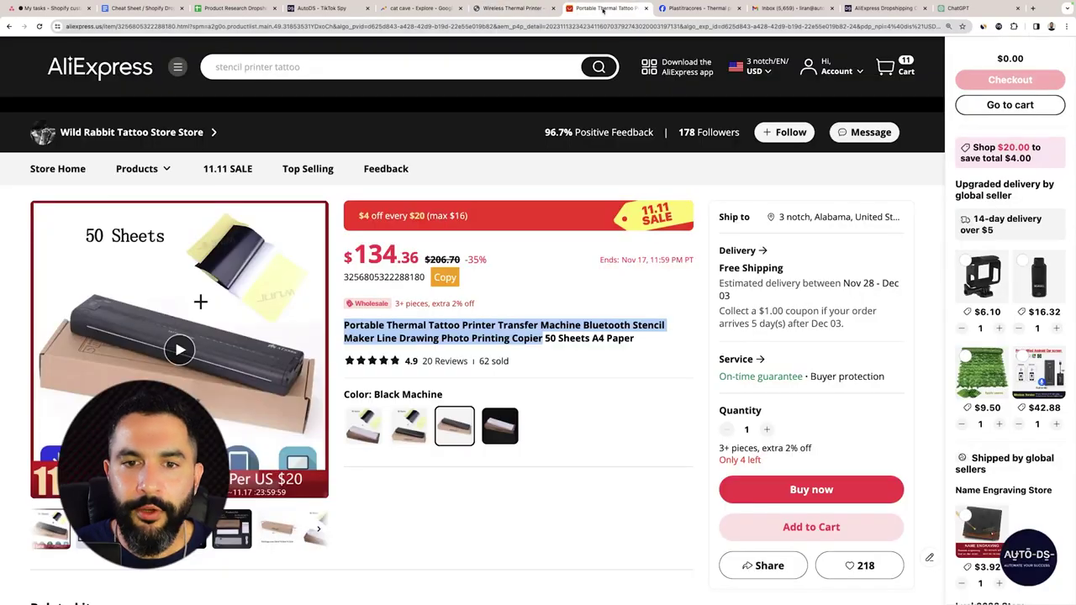
click(513, 8)
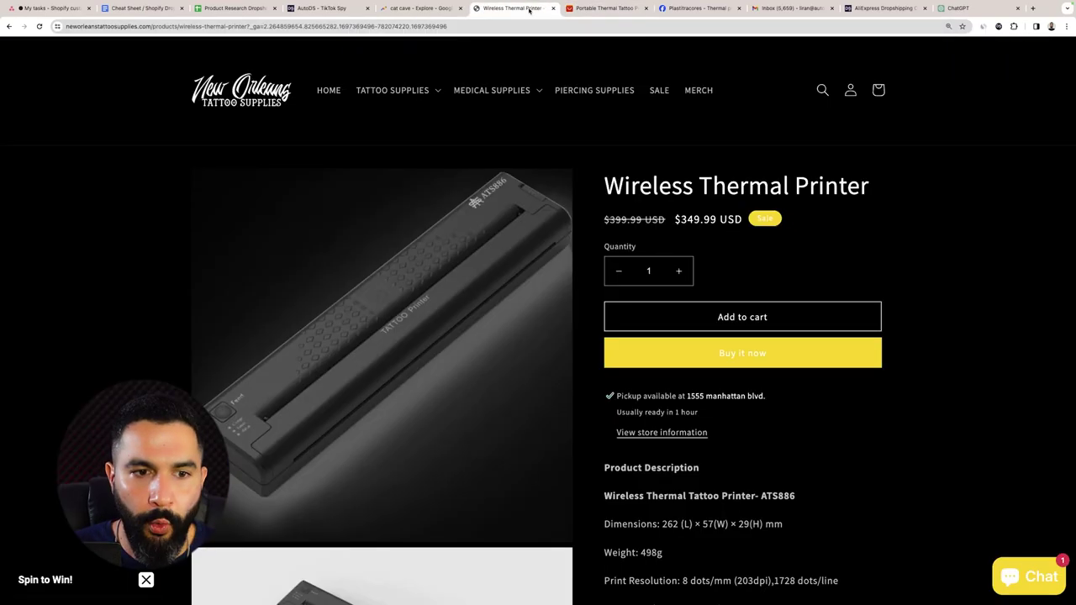
click(596, 9)
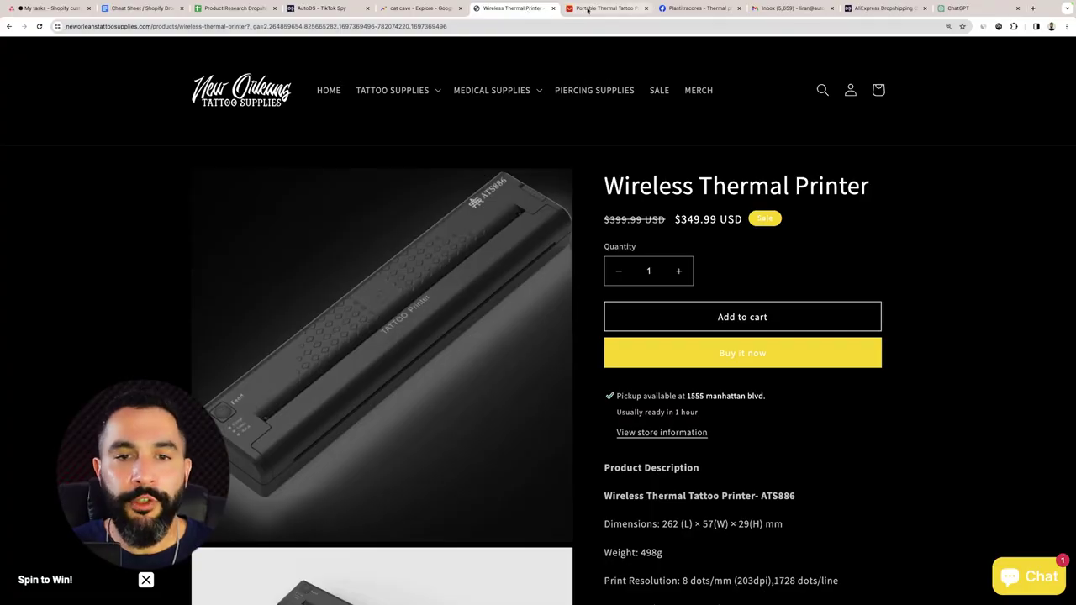
click(588, 9)
click(480, 173)
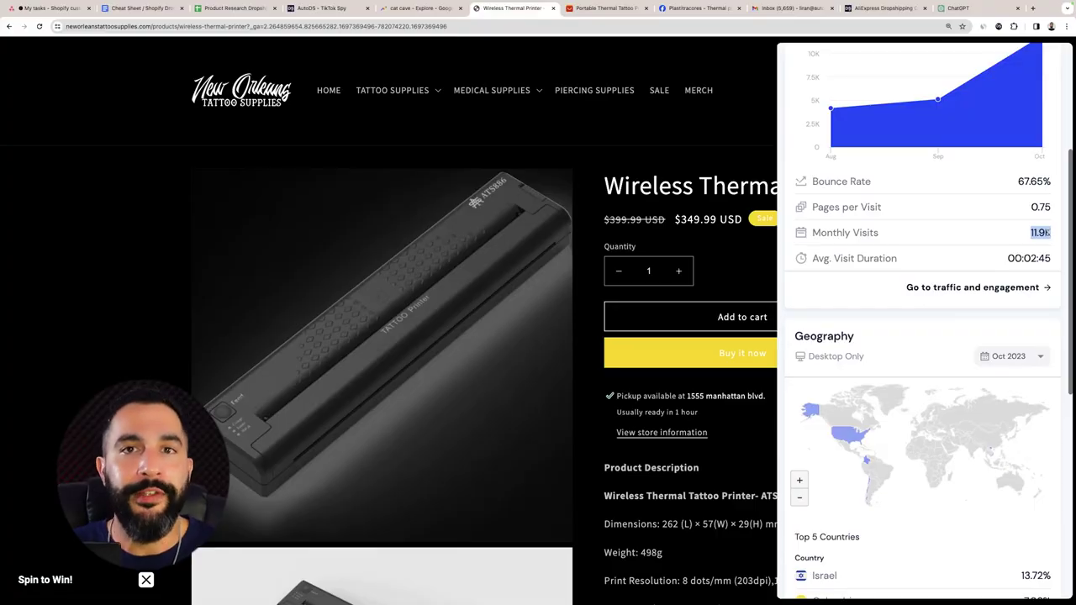
click(703, 186)
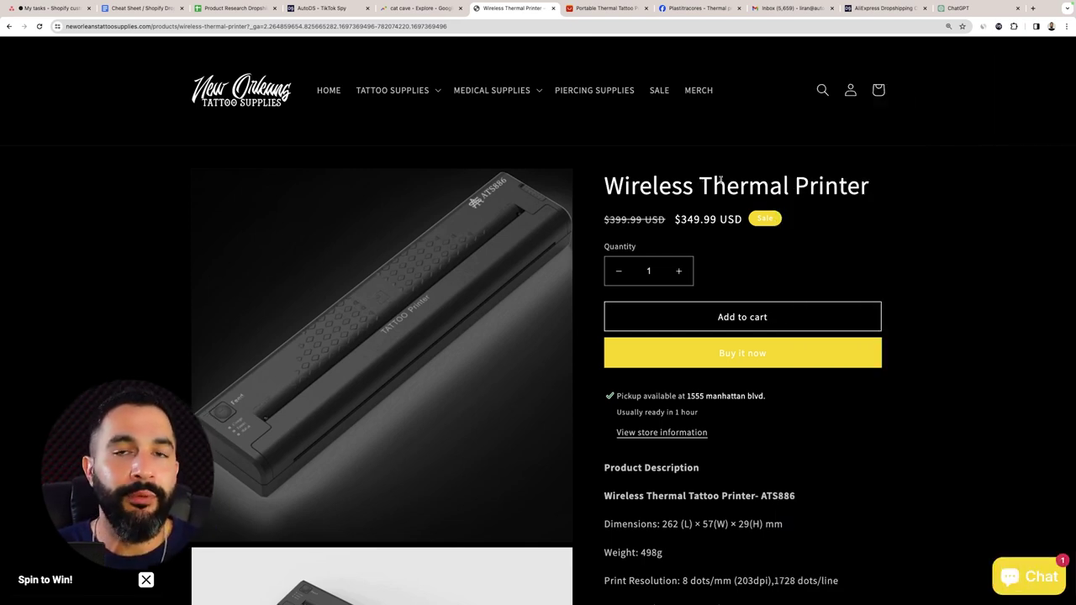
Review the Facebook video ad for the M08F Letter & A4 Portable Printer, including its reactions, comments and shares
click(697, 10)
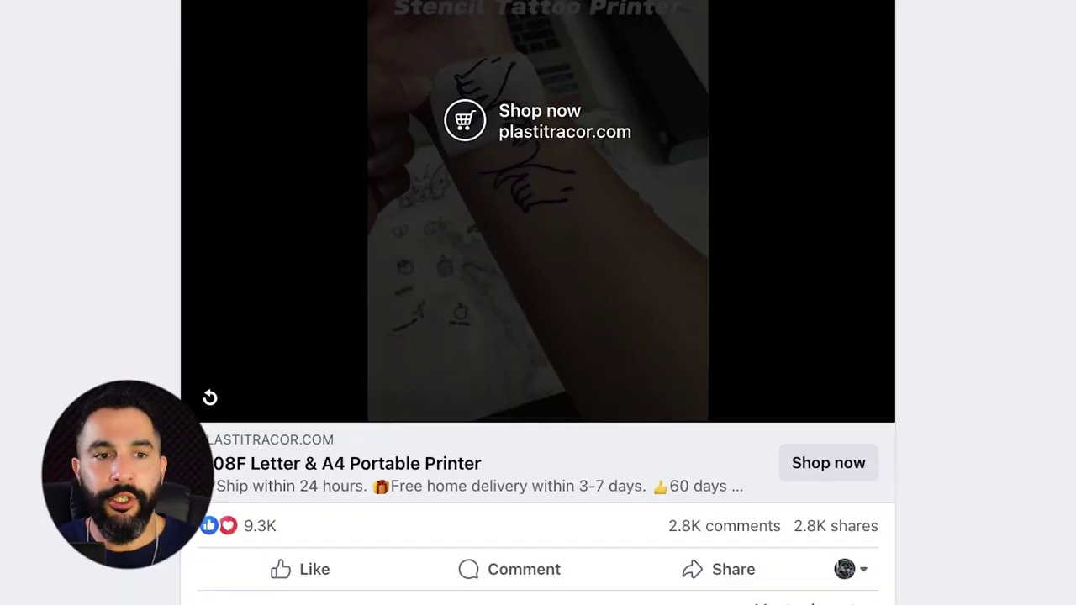
scroll(420, 192, down, 3)
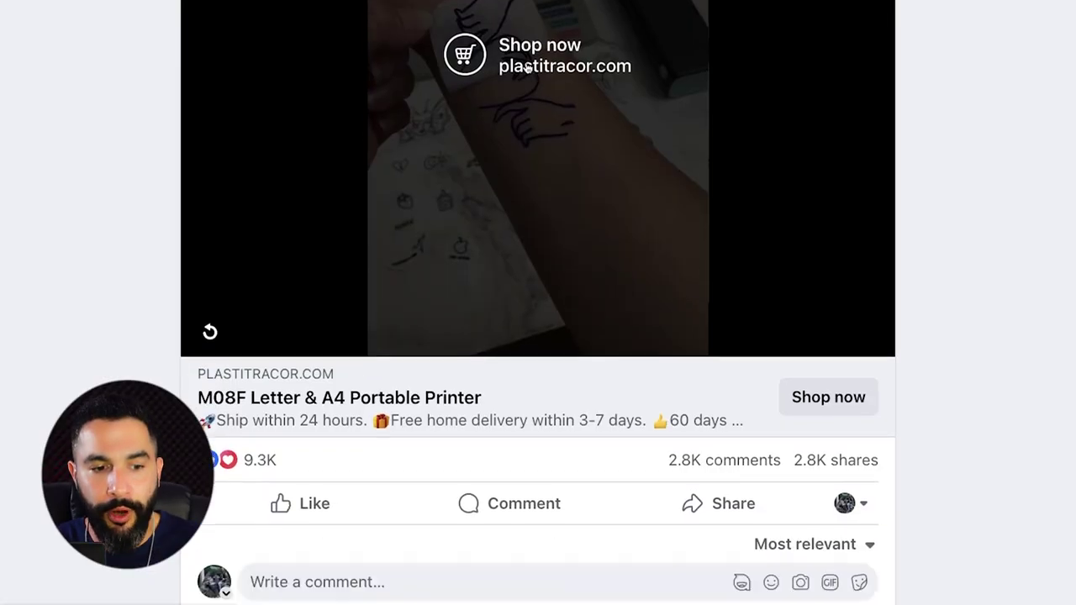
scroll(398, 230, up, 2)
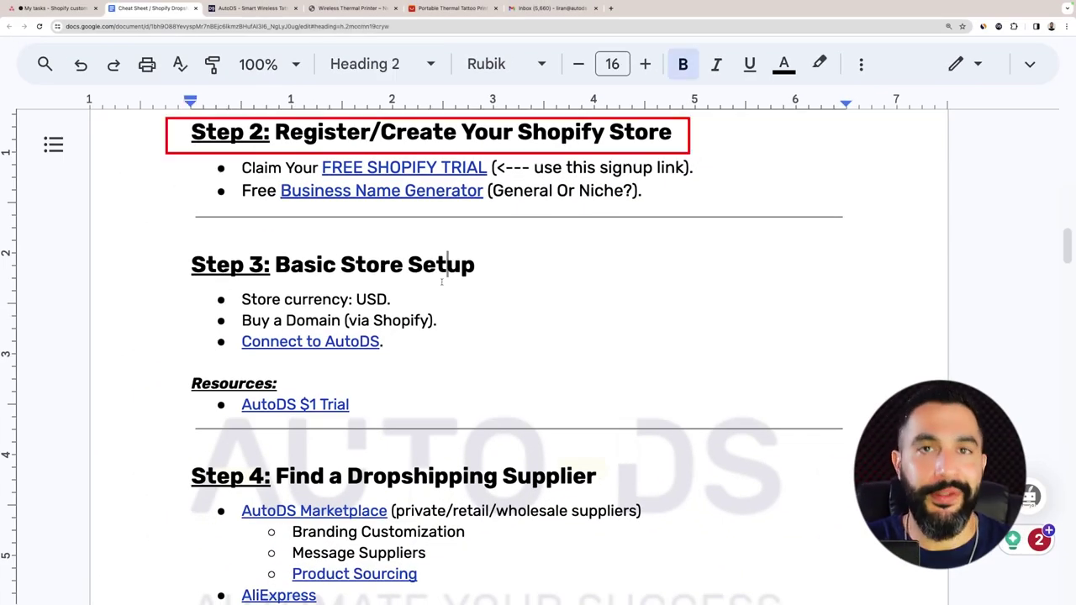
Open the Shopify free trial offer from Step 2 of the cheat sheet and look through its page
scroll(442, 281, up, 1)
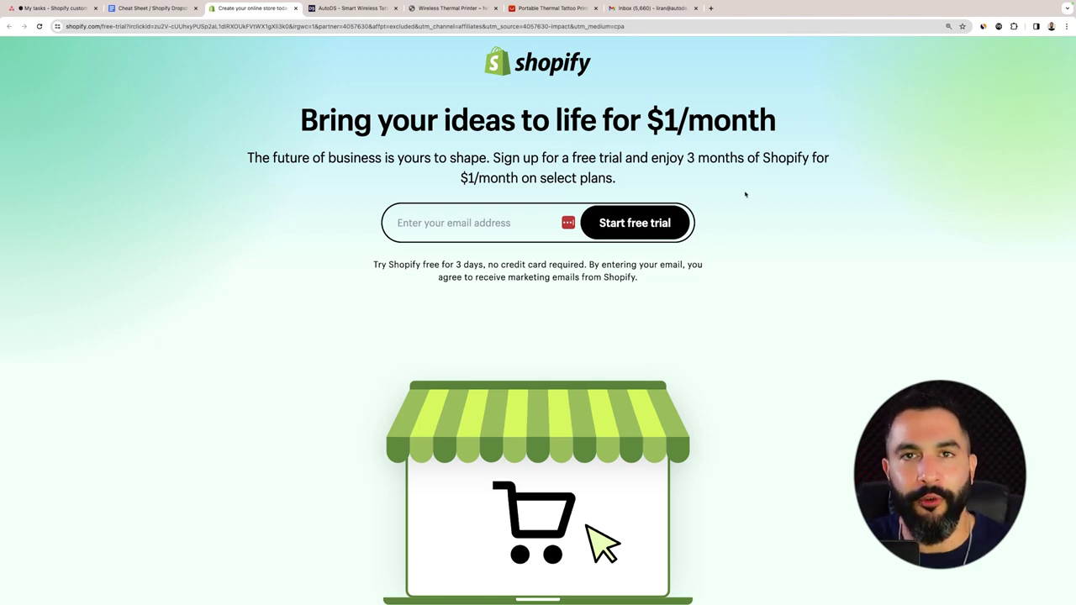
scroll(745, 195, down, 10)
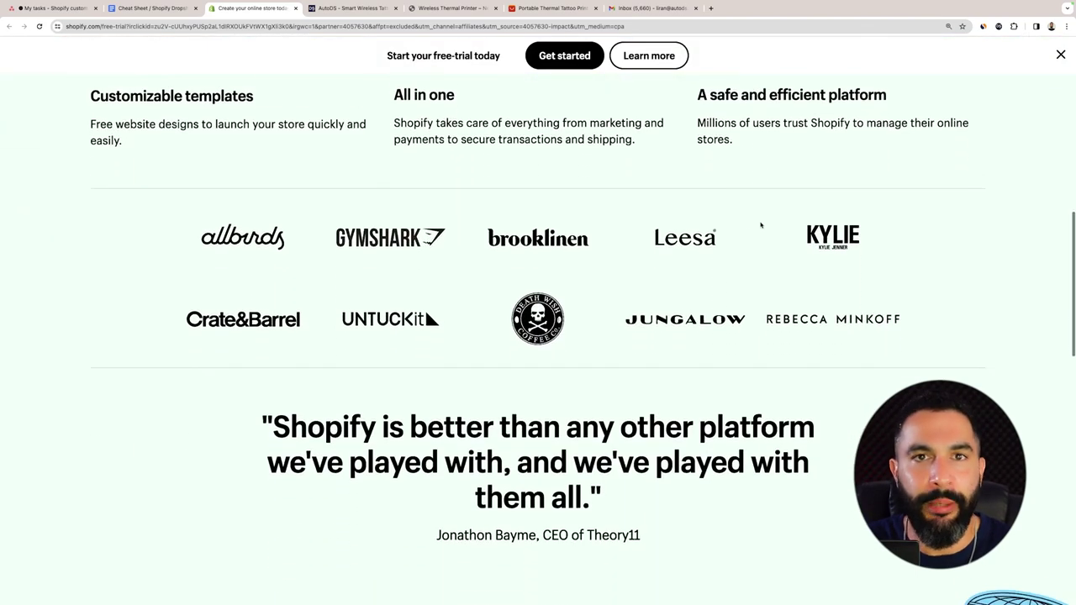
scroll(665, 108, up, 3)
Return to the cheat sheet and move the text cursor past the FREE SHOPIFY TRIAL link to the signup link note
click(181, 8)
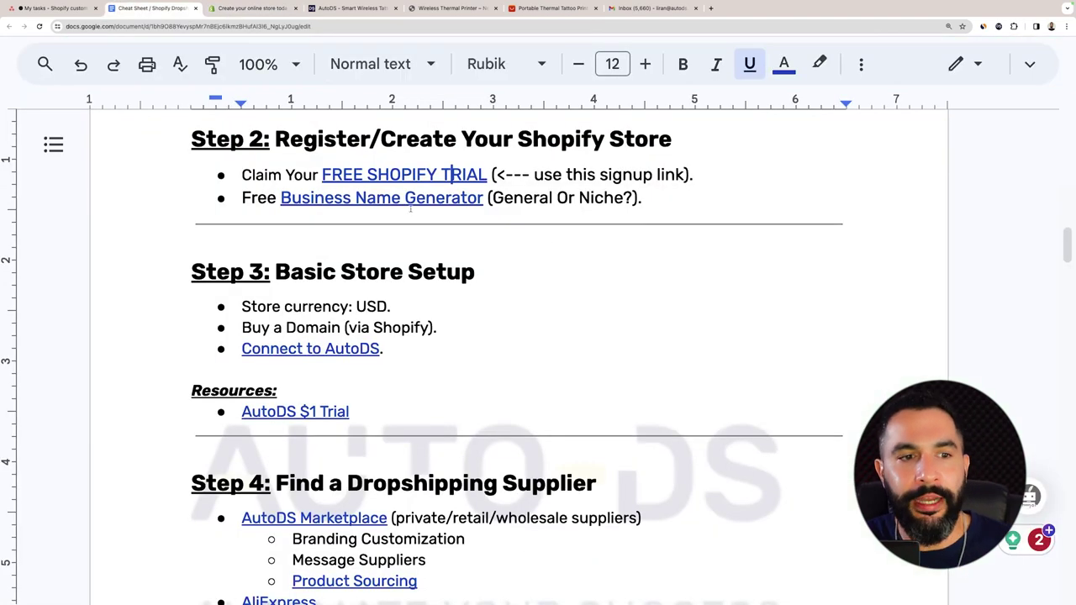
key(Right)
key(Right)
key(Right)
key(Right)
key(Right)
key(Right)
key(Right)
key(Right)
key(Right)
key(Right)
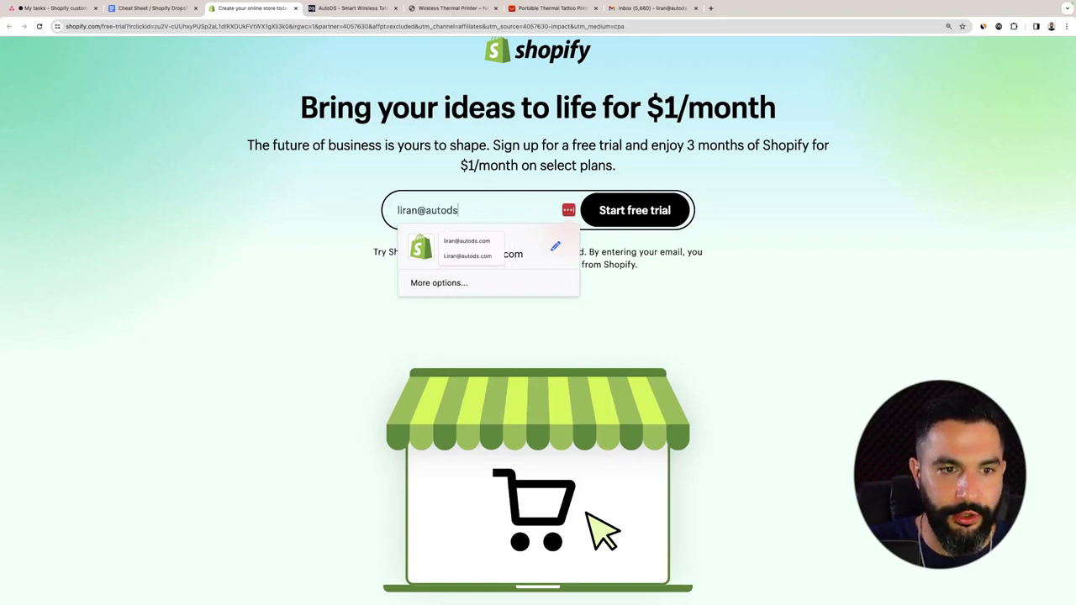
Start the Shopify free trial with the account email and skip all the onboarding questions
click(695, 252)
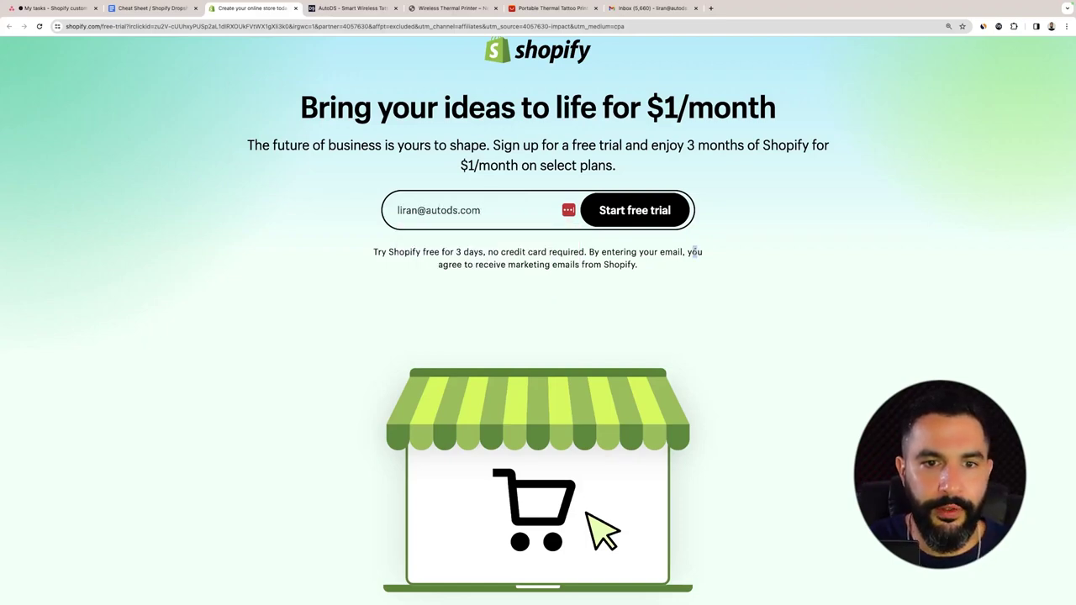
click(611, 210)
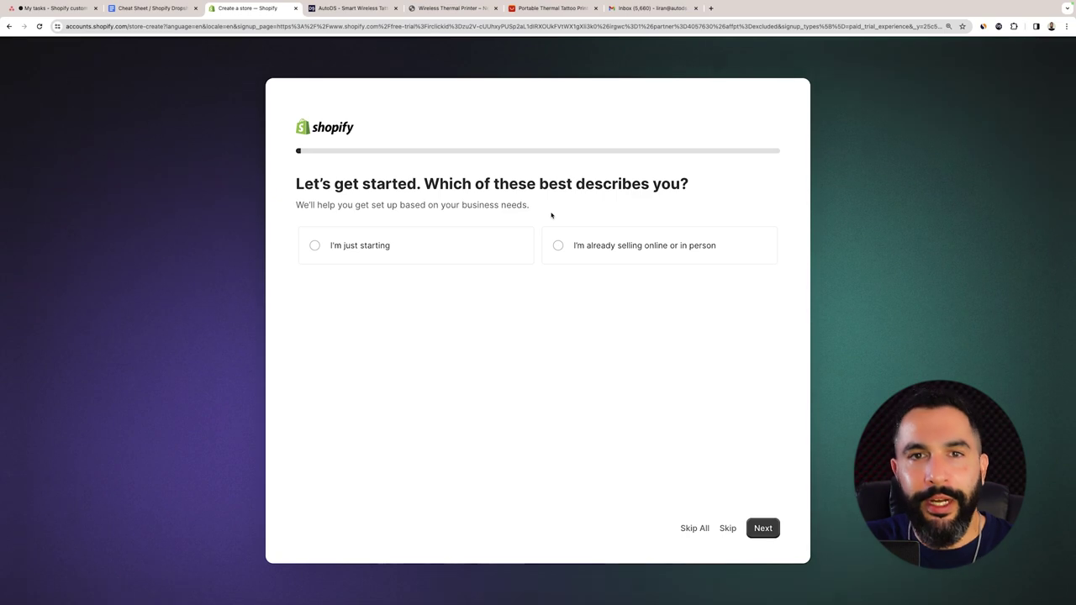
click(695, 528)
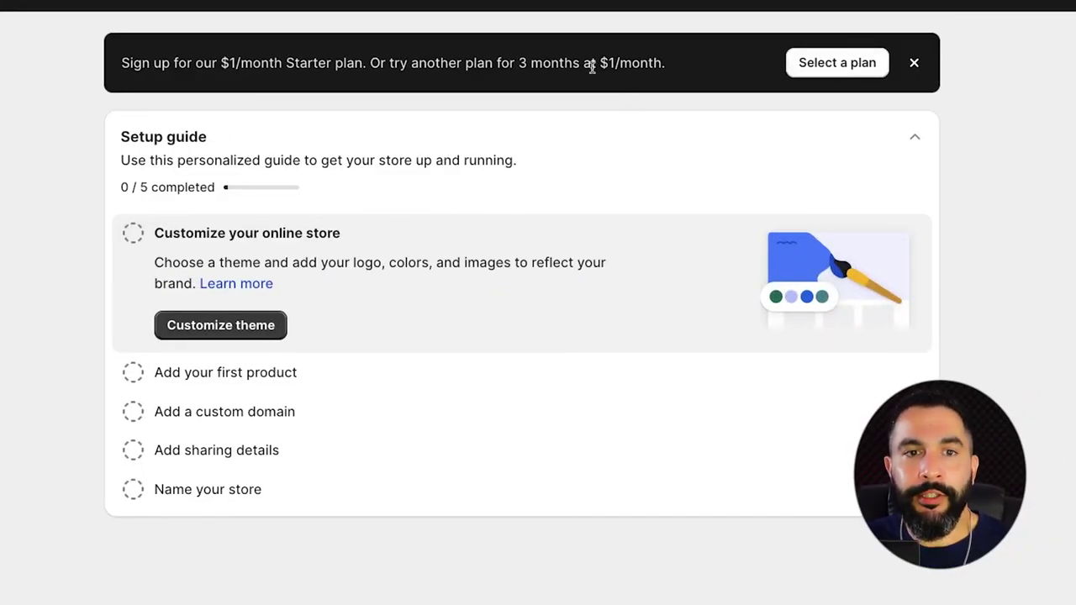
Subscribe to the Basic Shopify plan with monthly billing, entering the business address and the credit card number, expiry and CVV
click(831, 68)
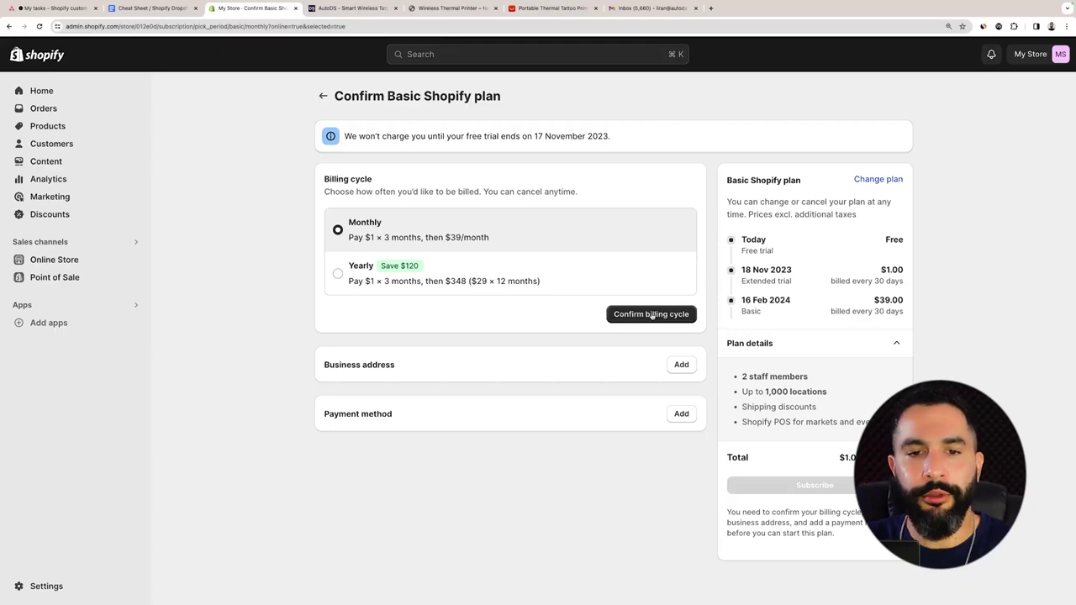
click(652, 314)
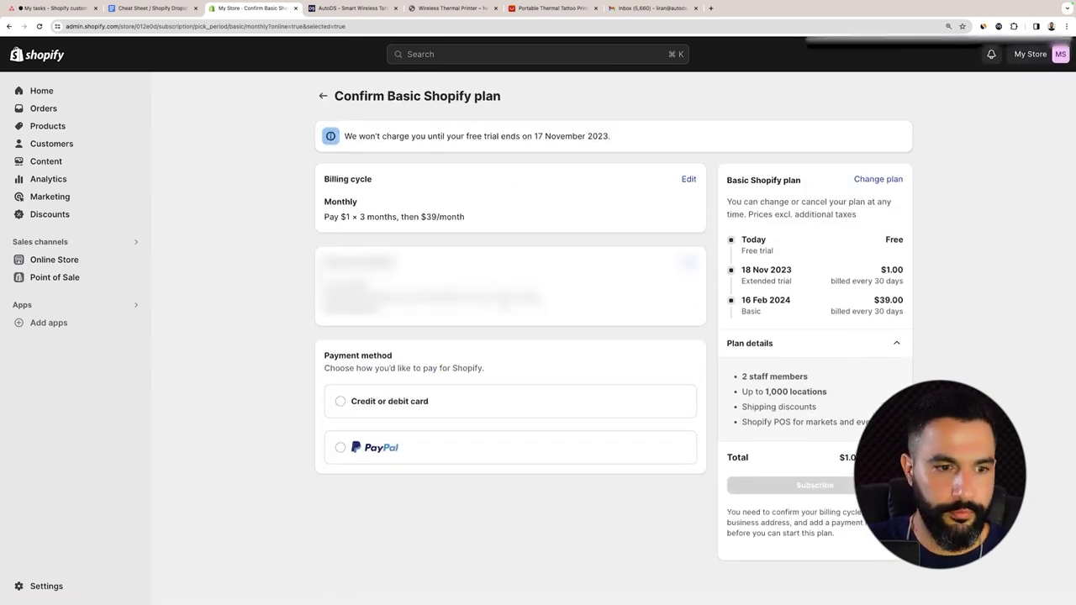
click(389, 401)
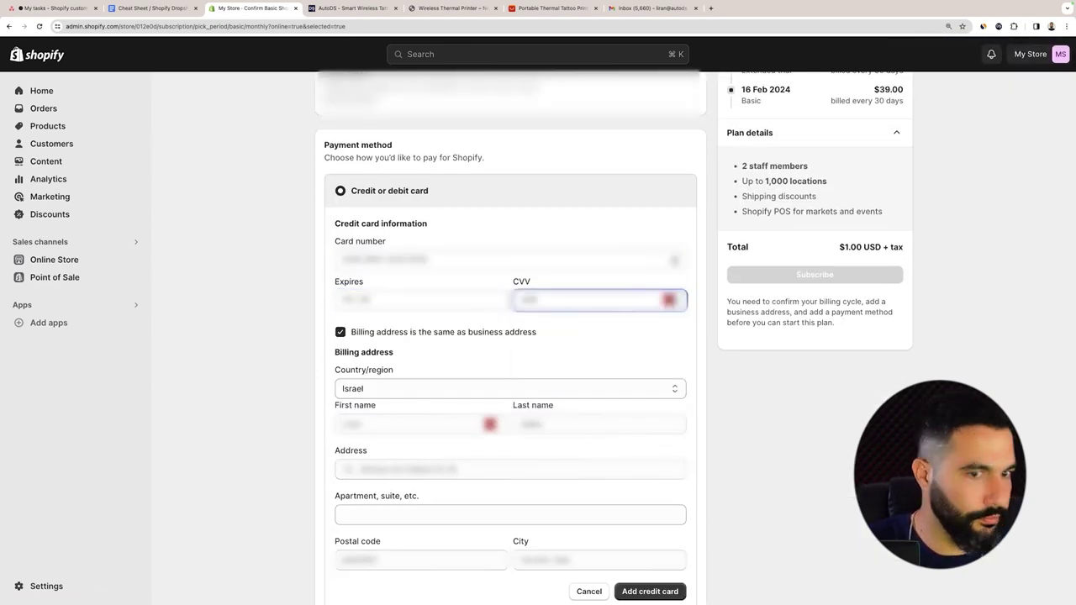
scroll(341, 263, down, 2)
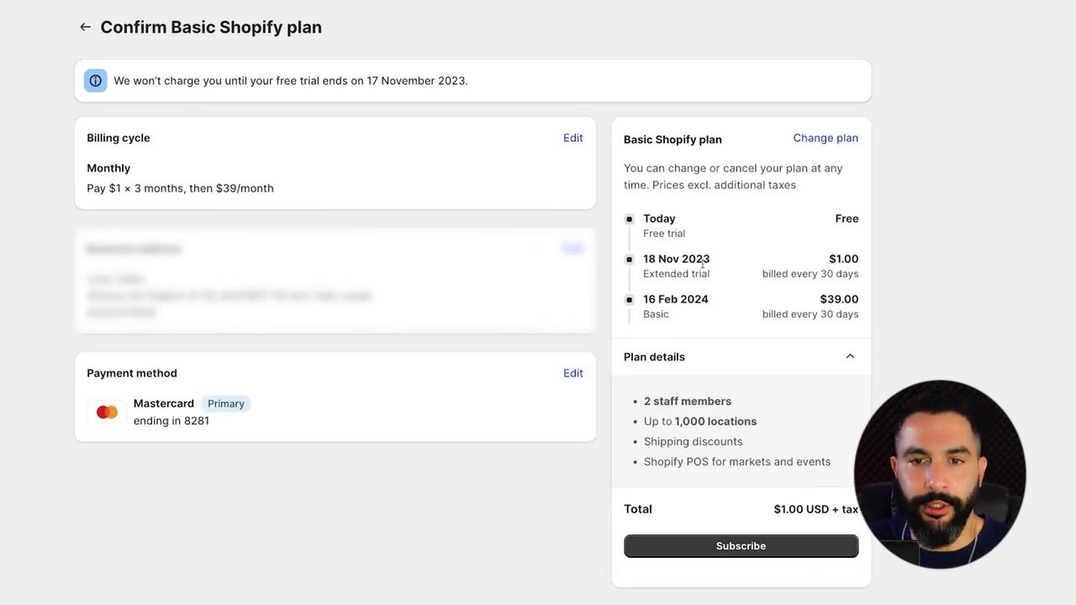
click(702, 544)
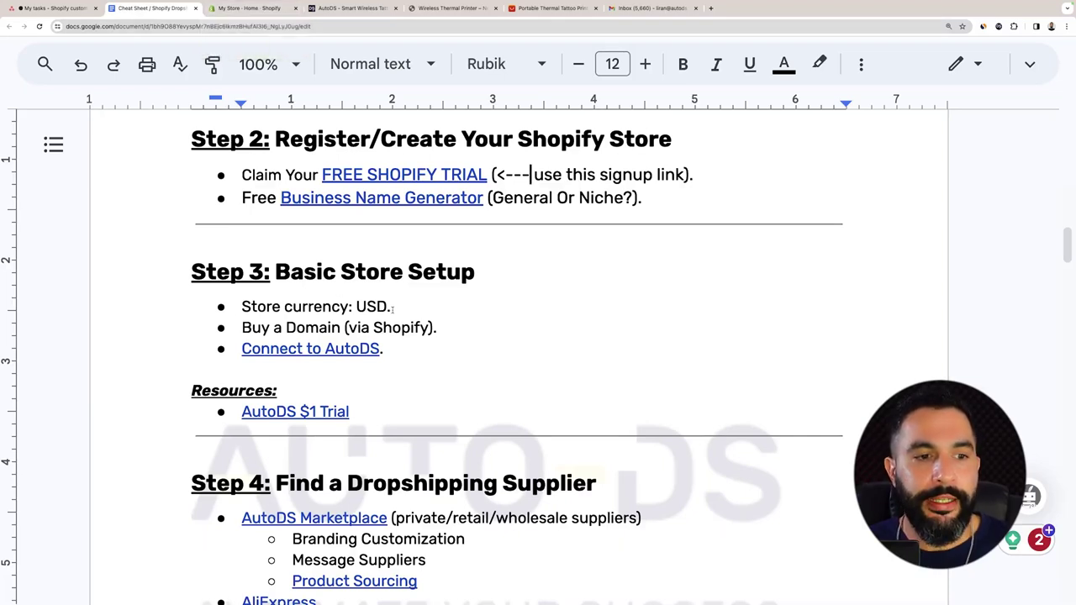
Following the cheat sheet's Step 3, change the Shopify store currency to US dollars (USD) and save the store details
drag(392, 310, 250, 308)
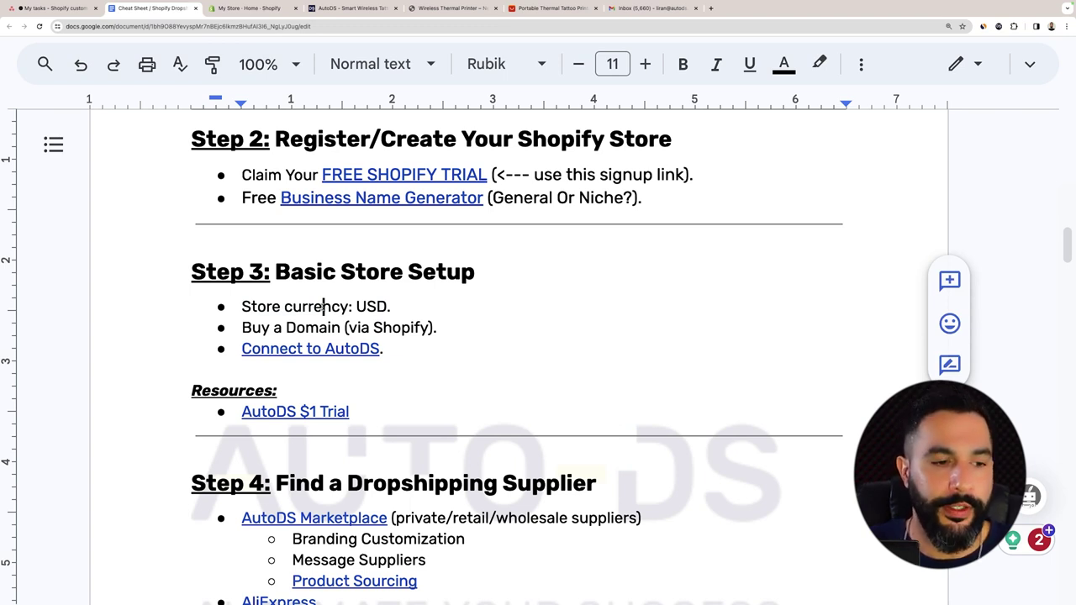
key(ctrl+Tab)
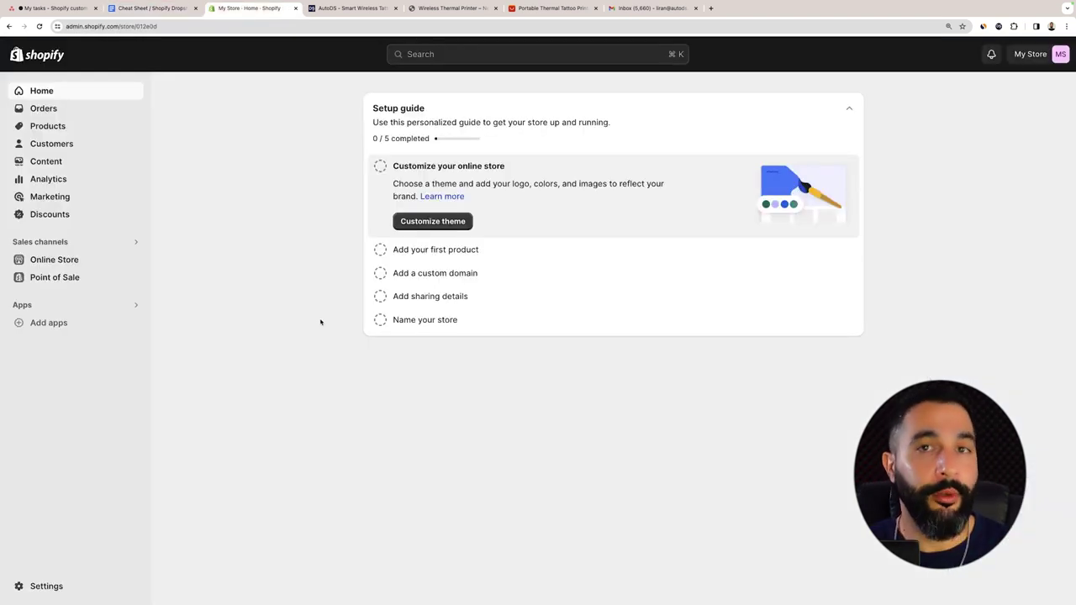
click(44, 588)
scroll(446, 354, down, 1)
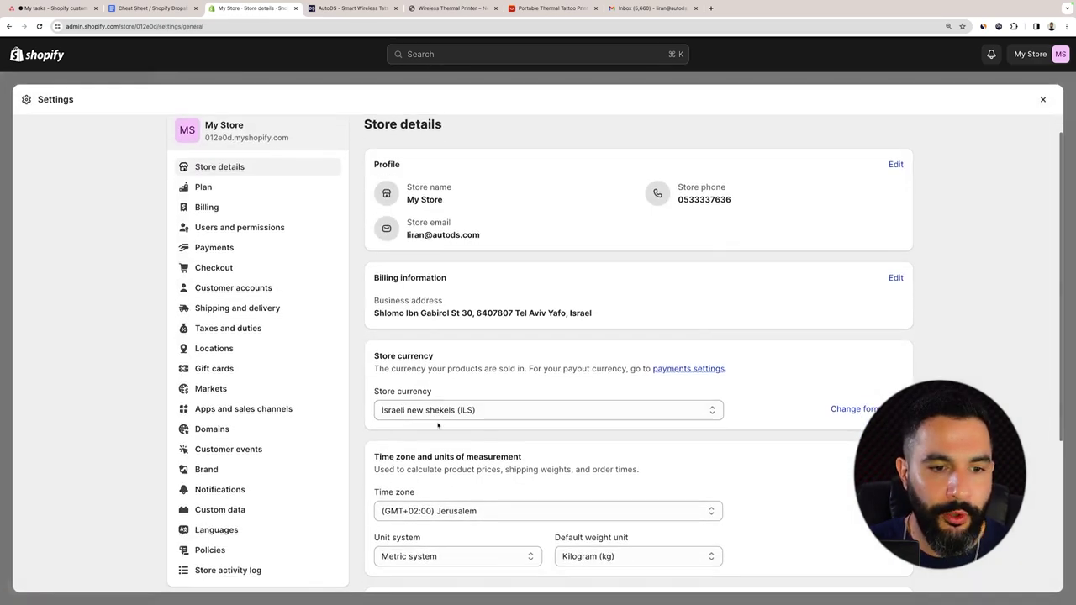
click(453, 410)
scroll(473, 274, up, 10)
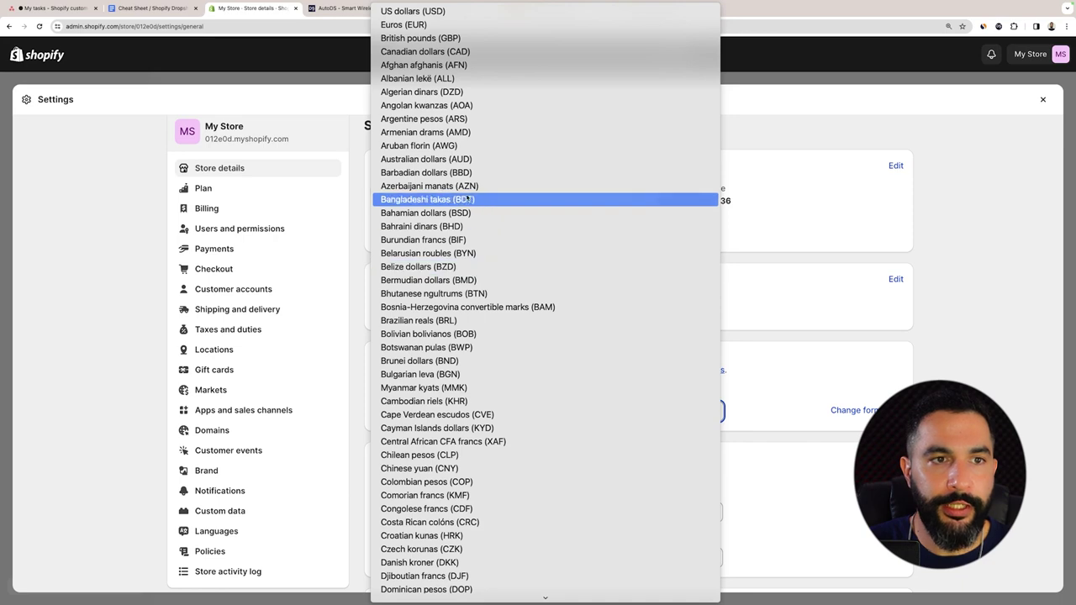
click(421, 9)
click(1029, 102)
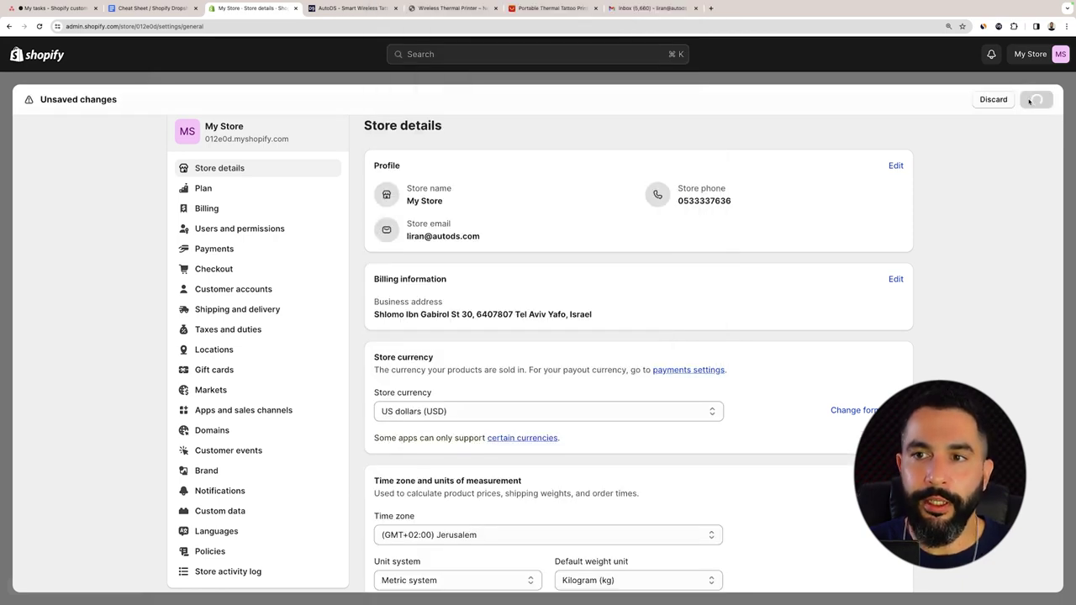
Return to Step 3 of the cheat sheet, mark the store currency item and place the cursor in the Buy a Domain item
key(super+alt+Left)
drag(392, 320, 248, 321)
click(328, 341)
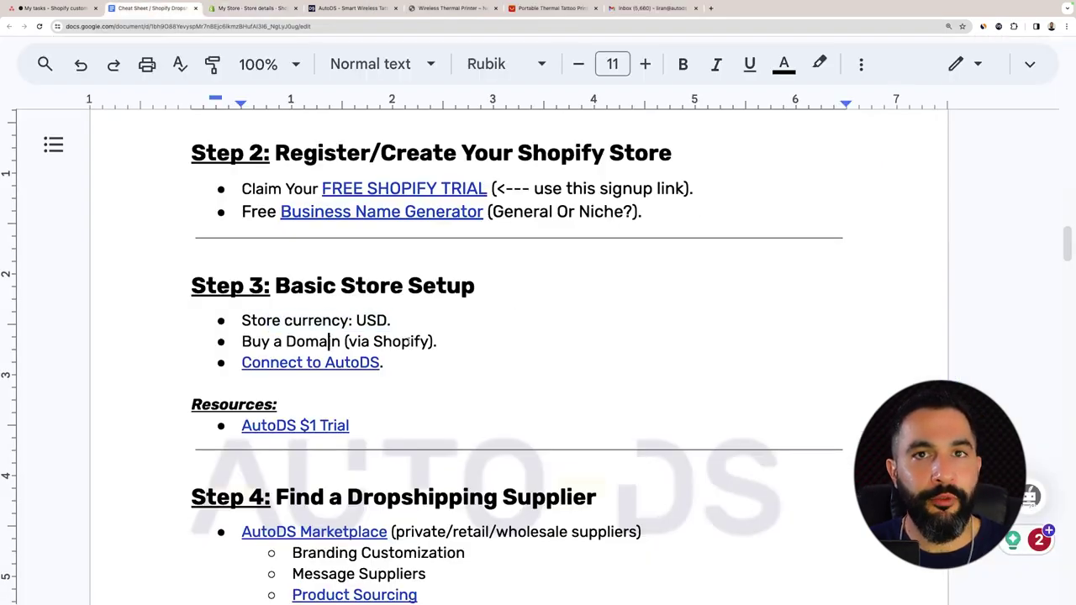
Highlight the Buy a Domain item in the cheat sheet and open the Shopify store's domain settings
drag(435, 341, 242, 342)
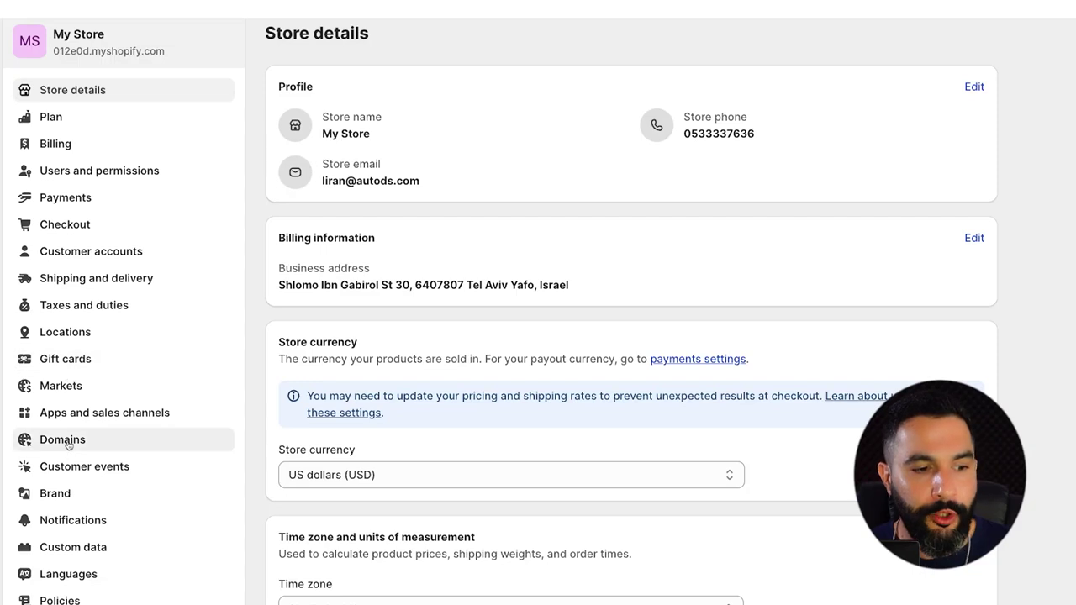
click(68, 442)
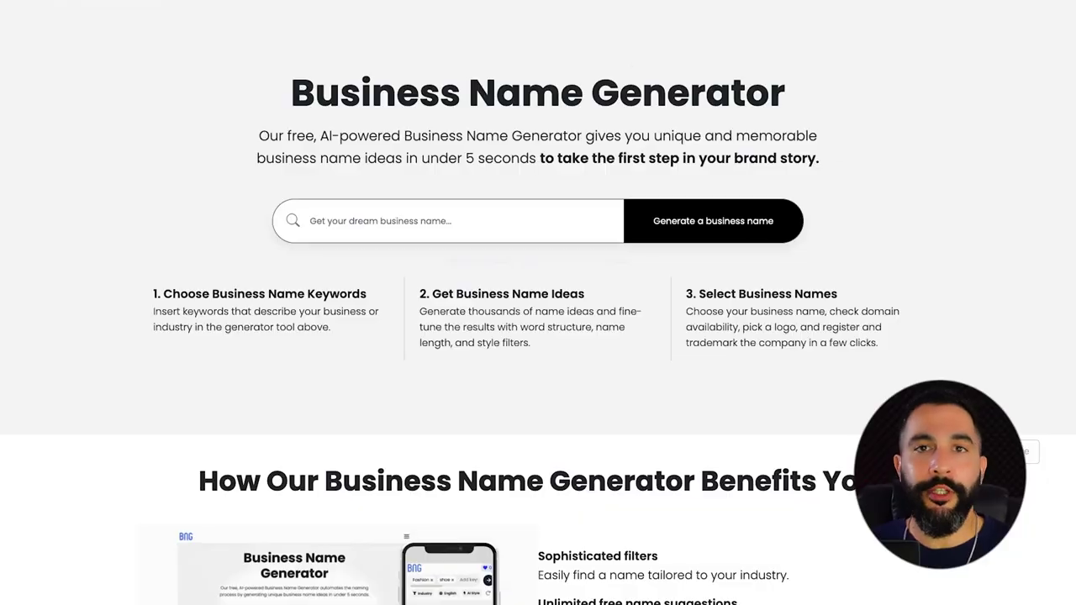
Generate business name ideas for "best deals" in the Business Name Generator and browse the suggested names
click(444, 219)
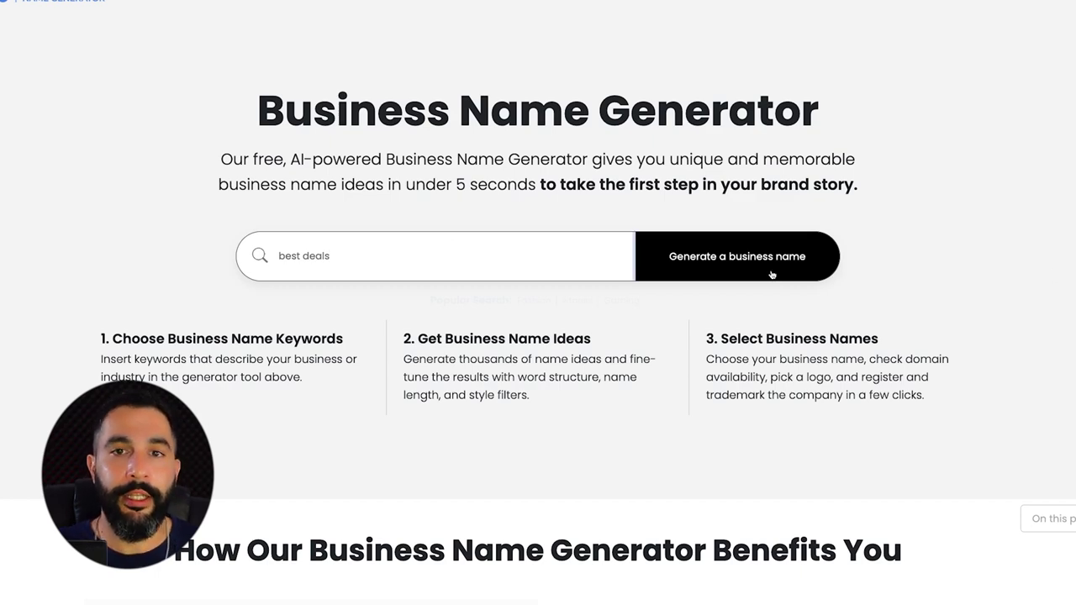
click(772, 275)
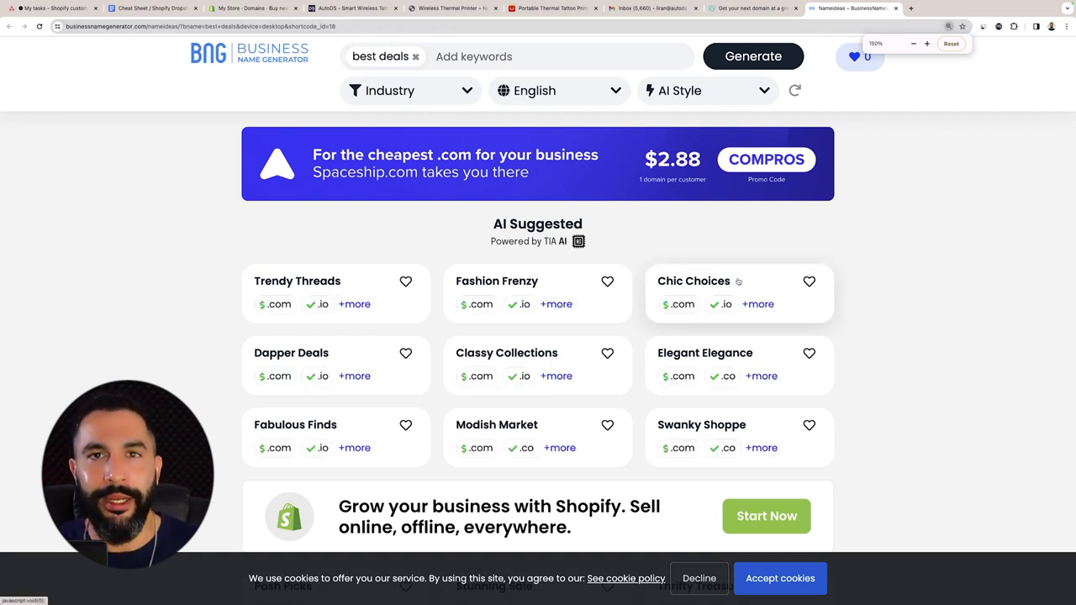
scroll(739, 281, down, 2)
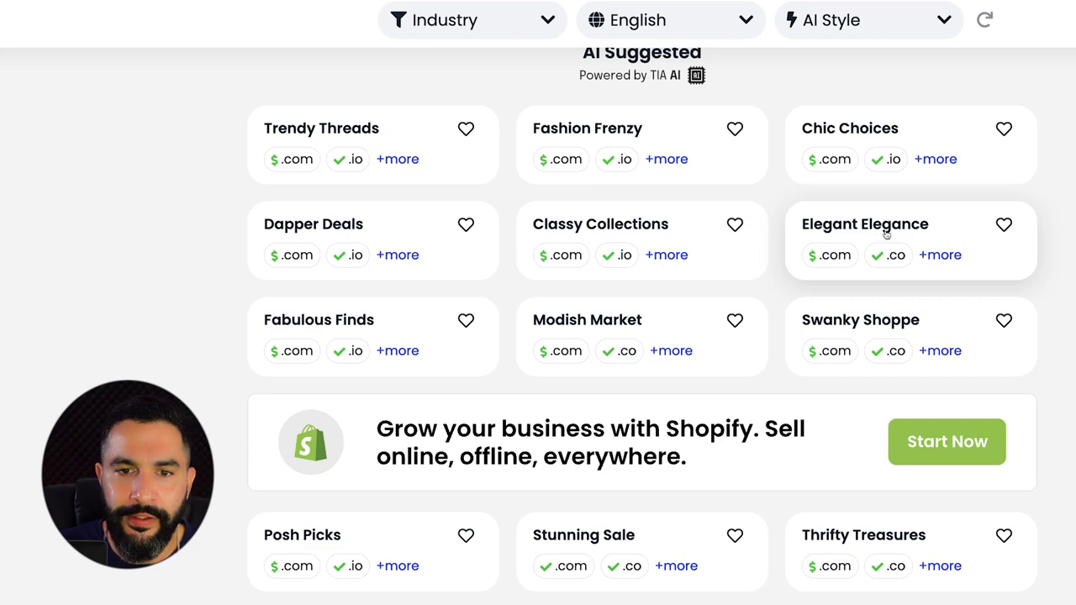
scroll(840, 236, down, 5)
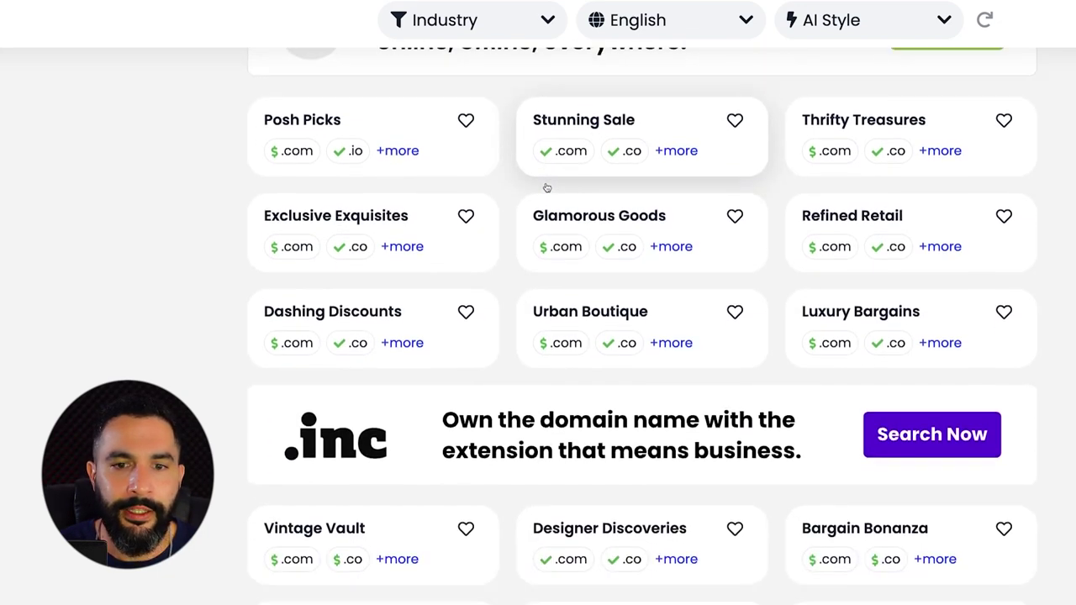
scroll(546, 188, down, 5)
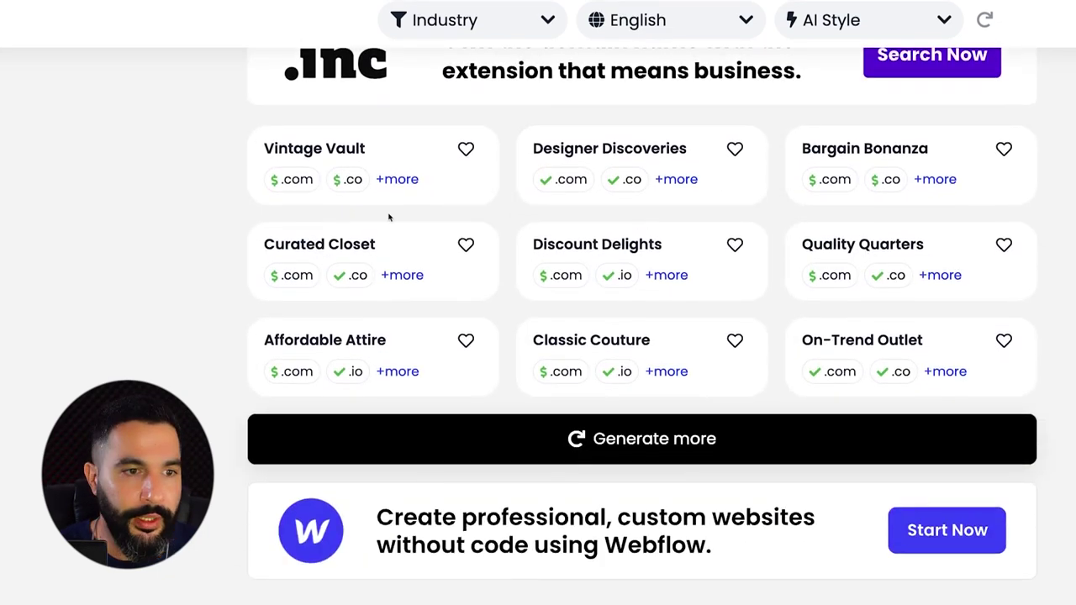
scroll(379, 210, up, 6)
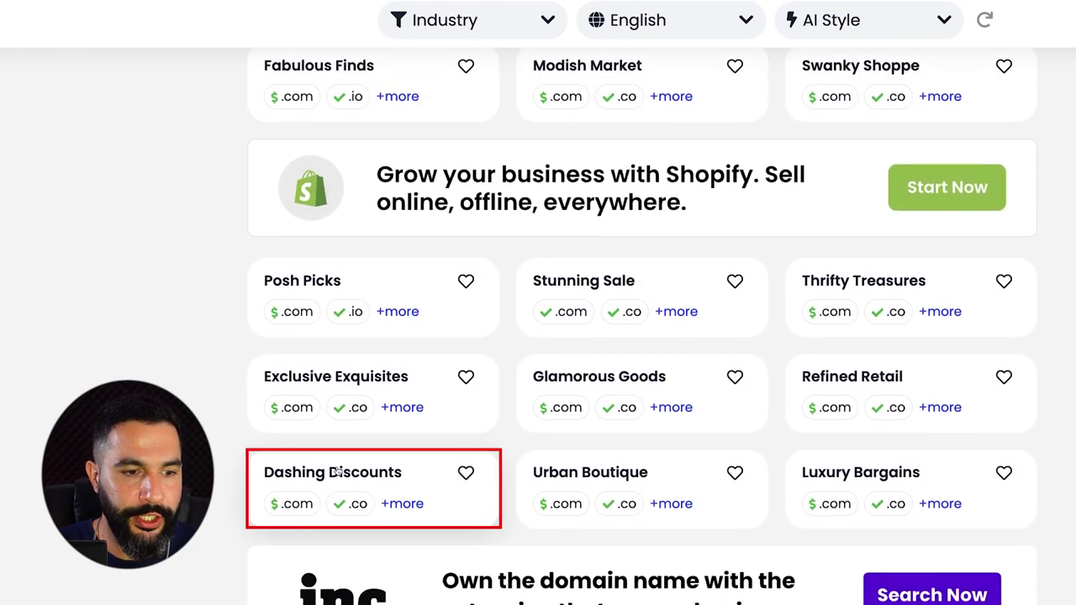
Open the Dashing Discounts suggestion and review its domain options, logo ideas and company registration offers
click(372, 480)
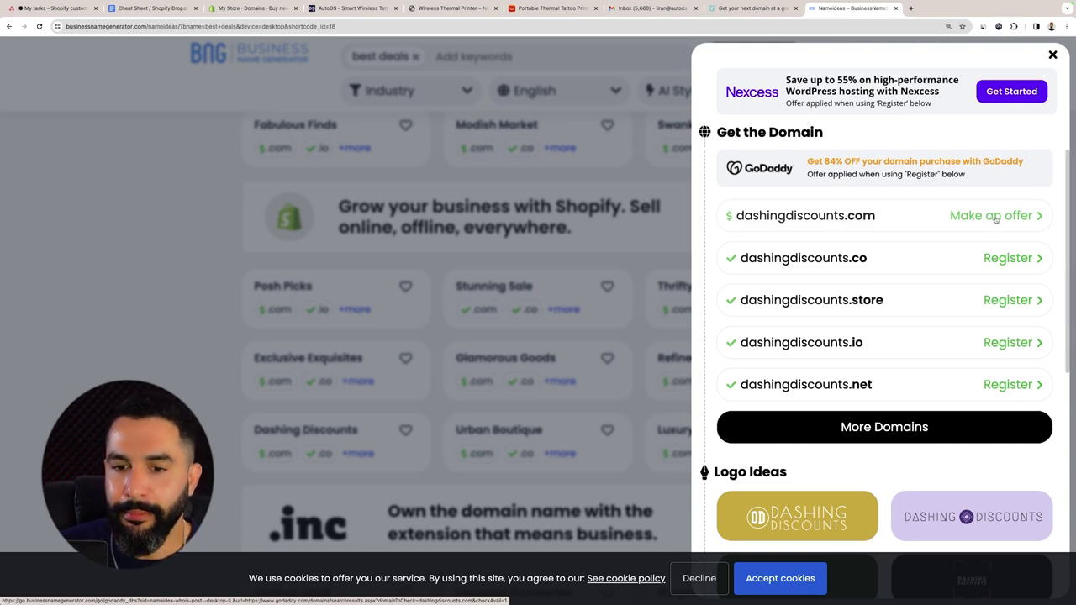
scroll(996, 218, down, 3)
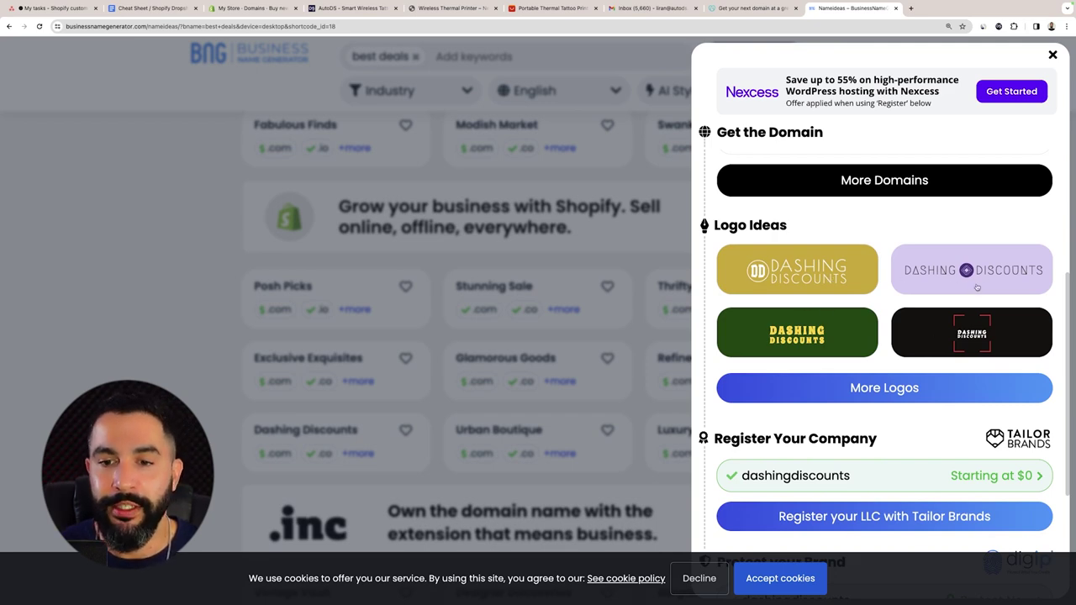
scroll(925, 311, down, 1)
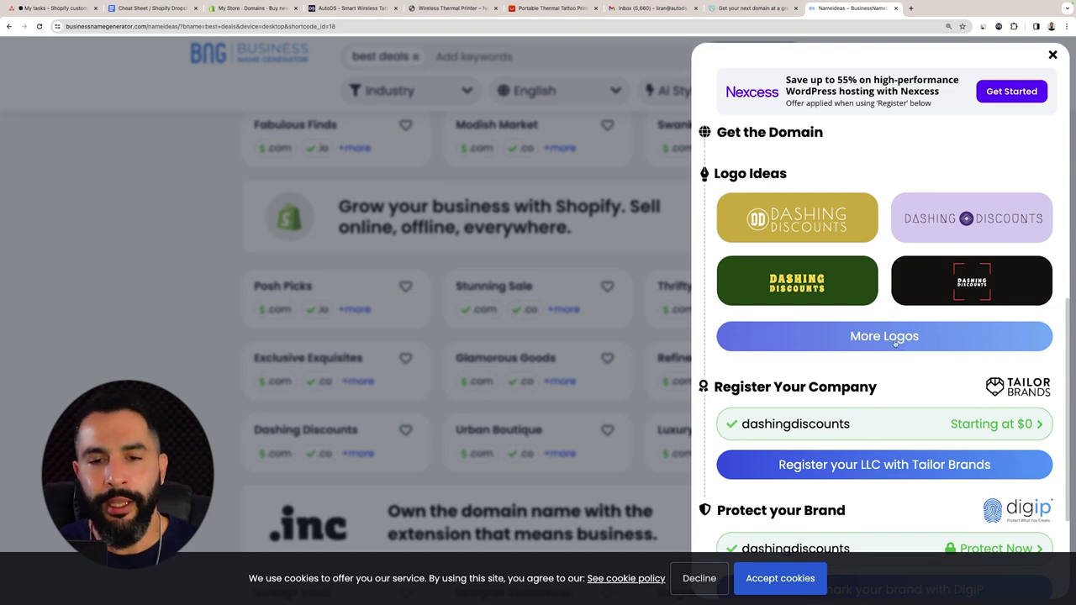
scroll(900, 337, down, 2)
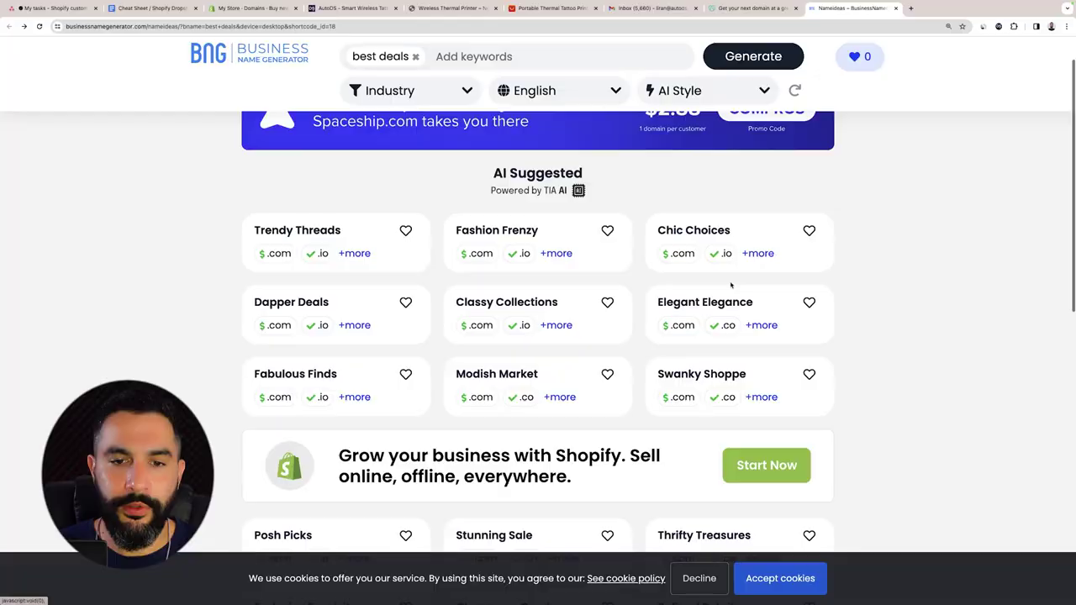
Choose the Stunning Sale name suggestion, search for stunningsale in Shopify and buy the stunningsale.com domain
scroll(731, 286, down, 2)
scroll(731, 286, down, 3)
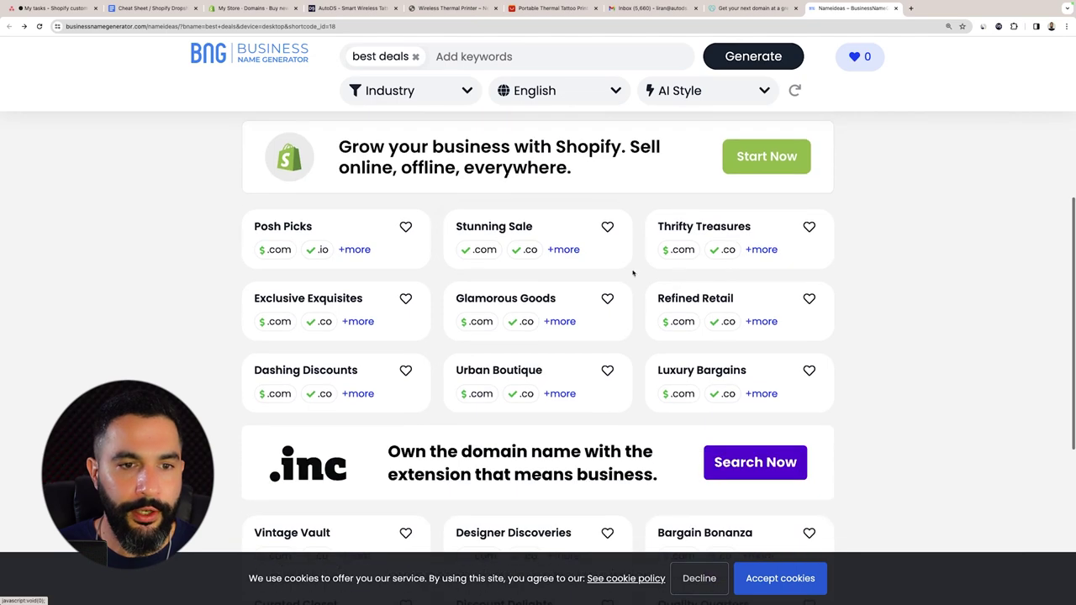
click(501, 230)
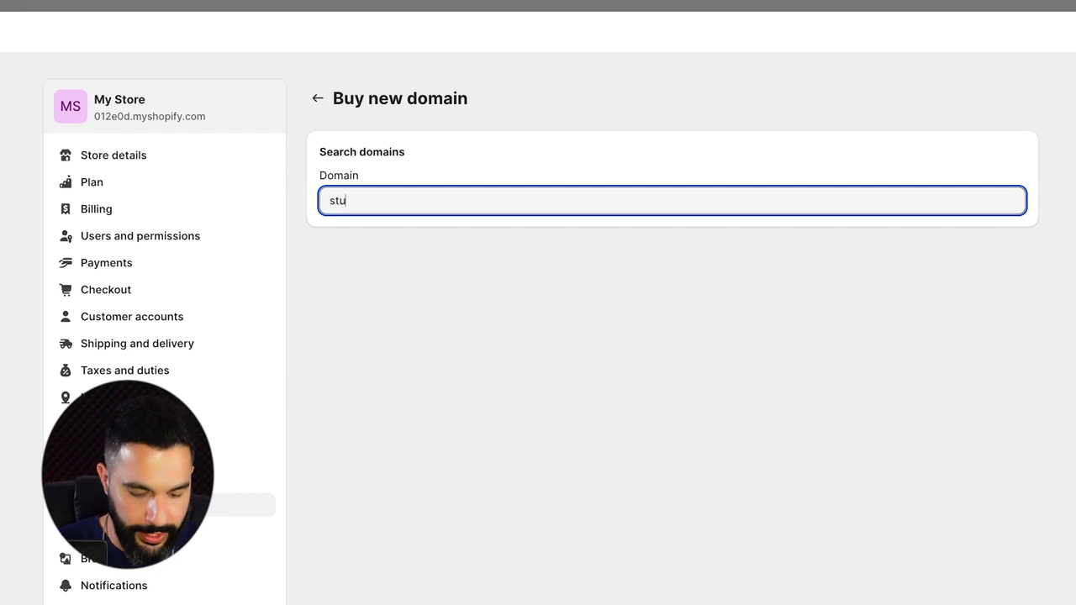
text(ngsales)
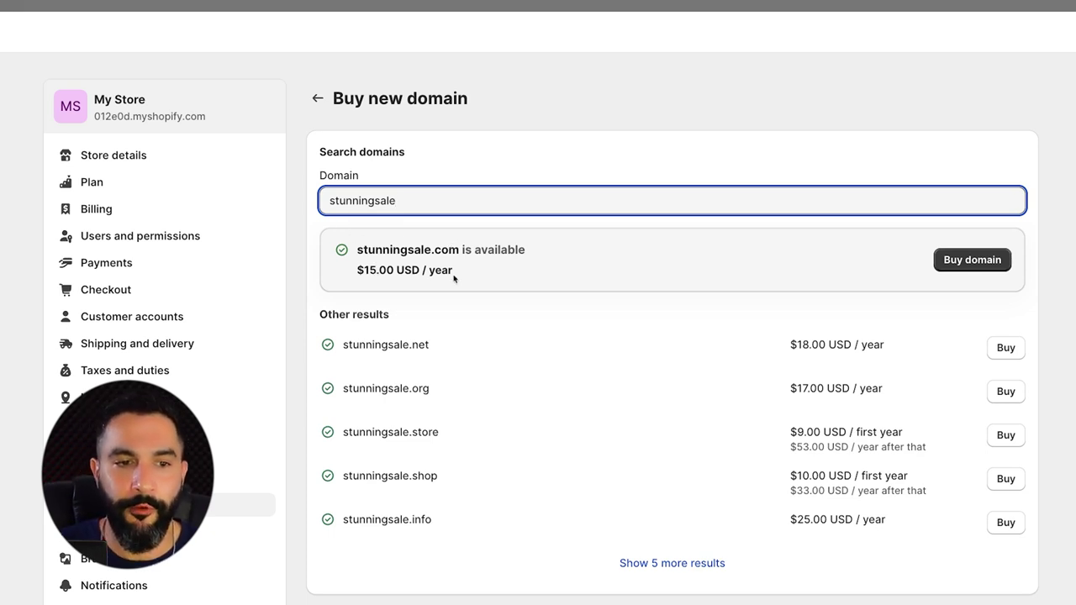
click(973, 263)
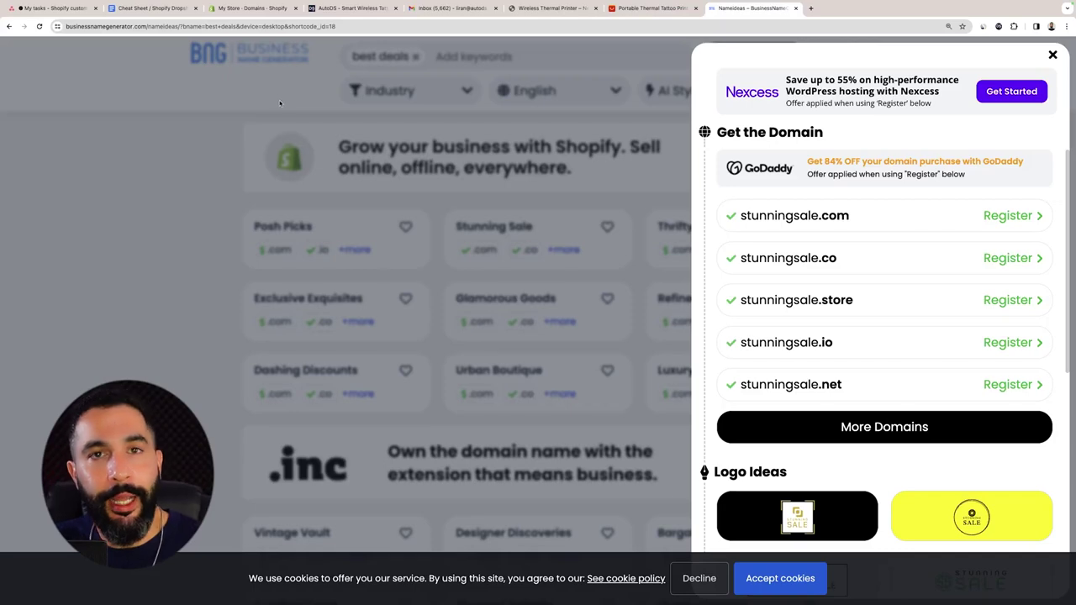
Return to the Shopify domain settings and review the email verification notice and the status of the store's domains
click(230, 11)
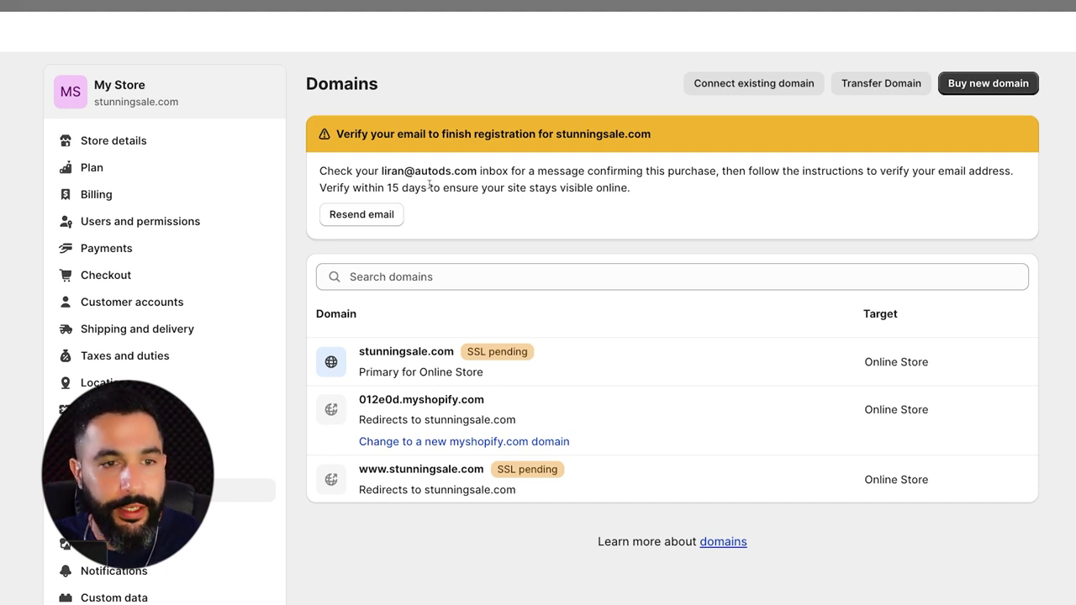
scroll(360, 125, down, 1)
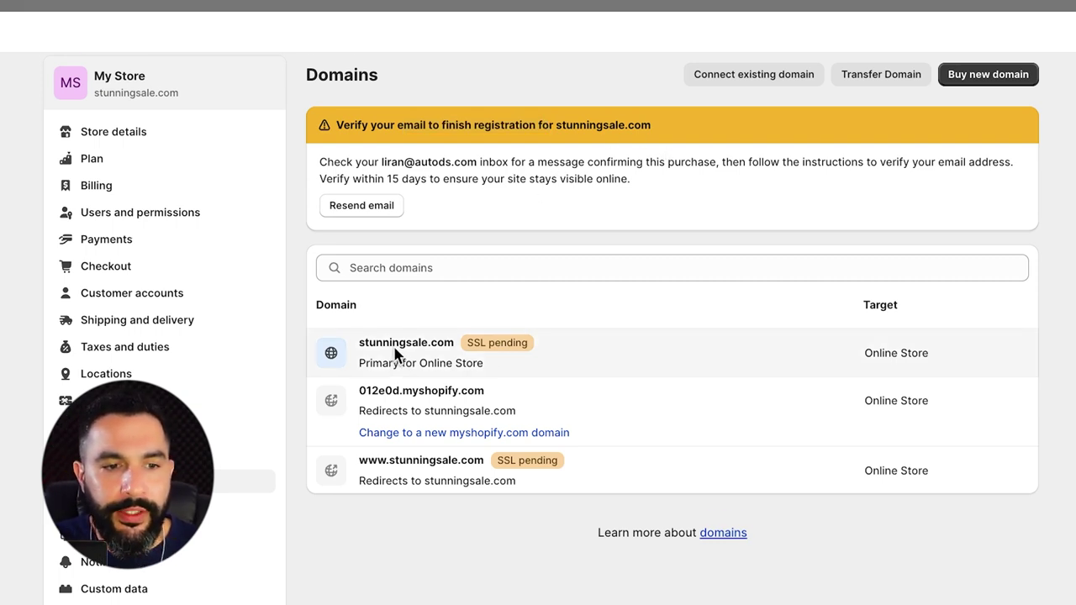
scroll(421, 345, down, 2)
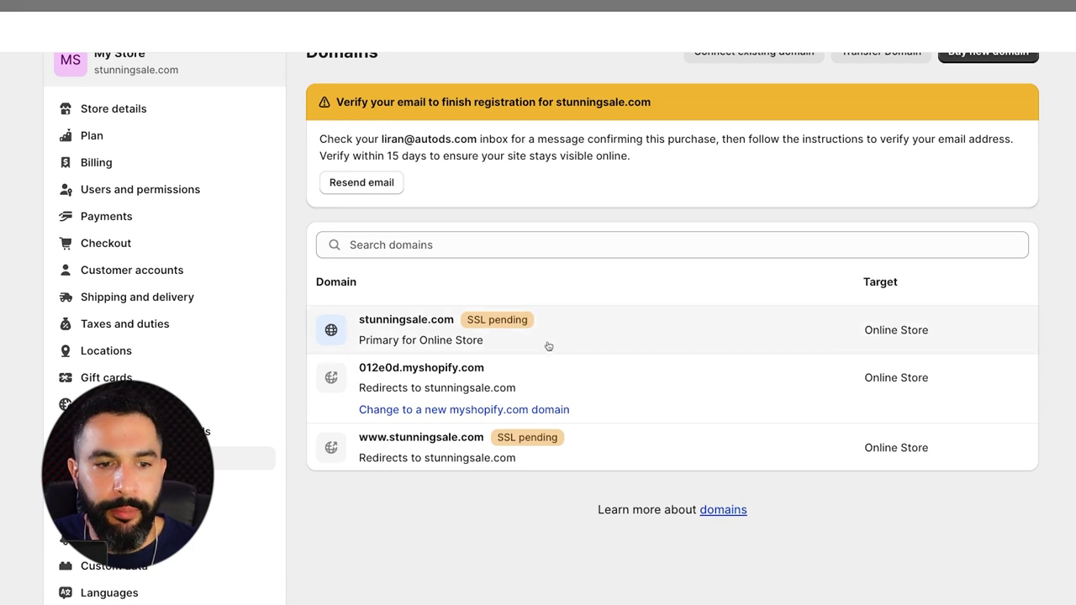
scroll(332, 204, up, 2)
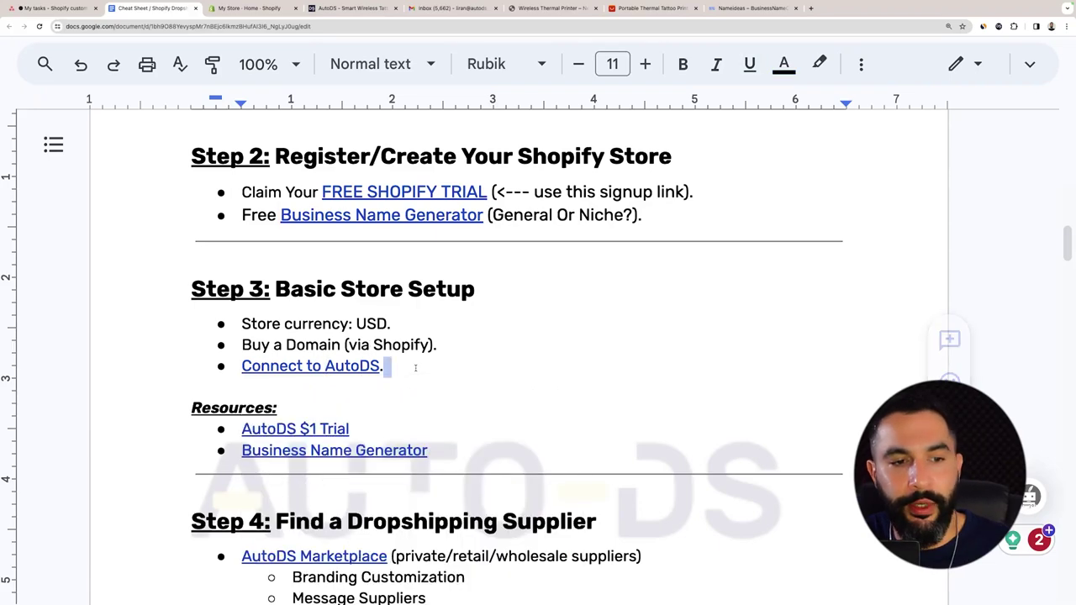
Following the cheat sheet's Connect to AutoDS item, go to the Shopify App Store from the store admin and search for autods
scroll(414, 366, down, 3)
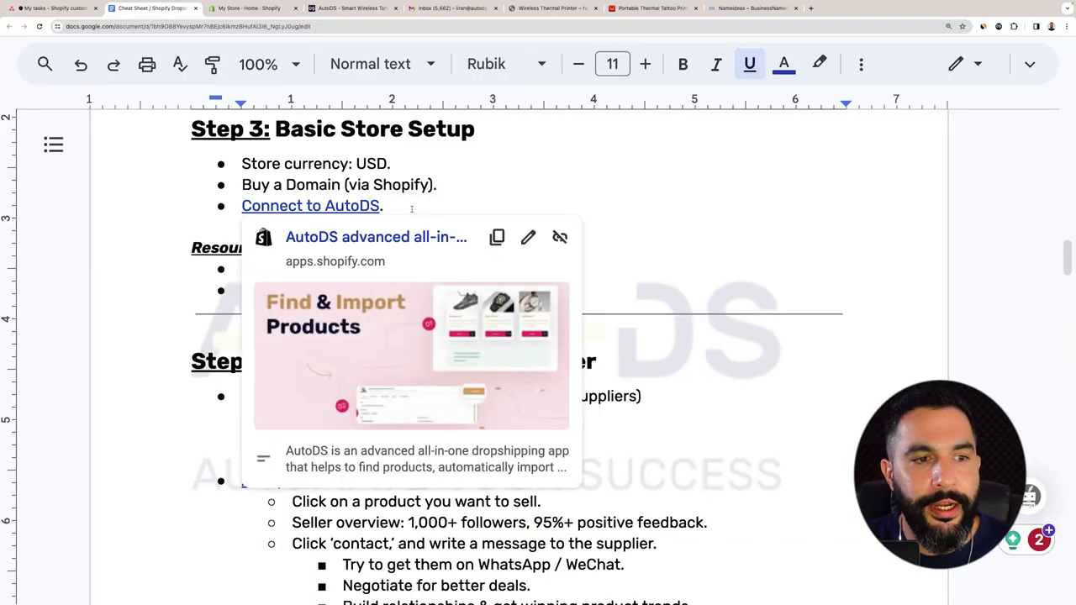
click(336, 206)
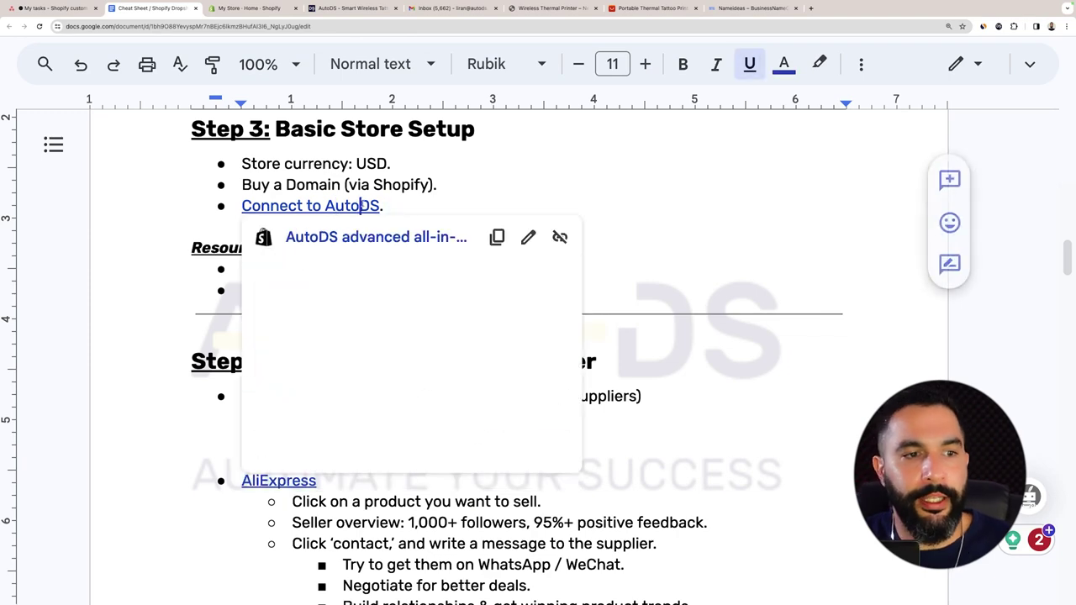
click(249, 9)
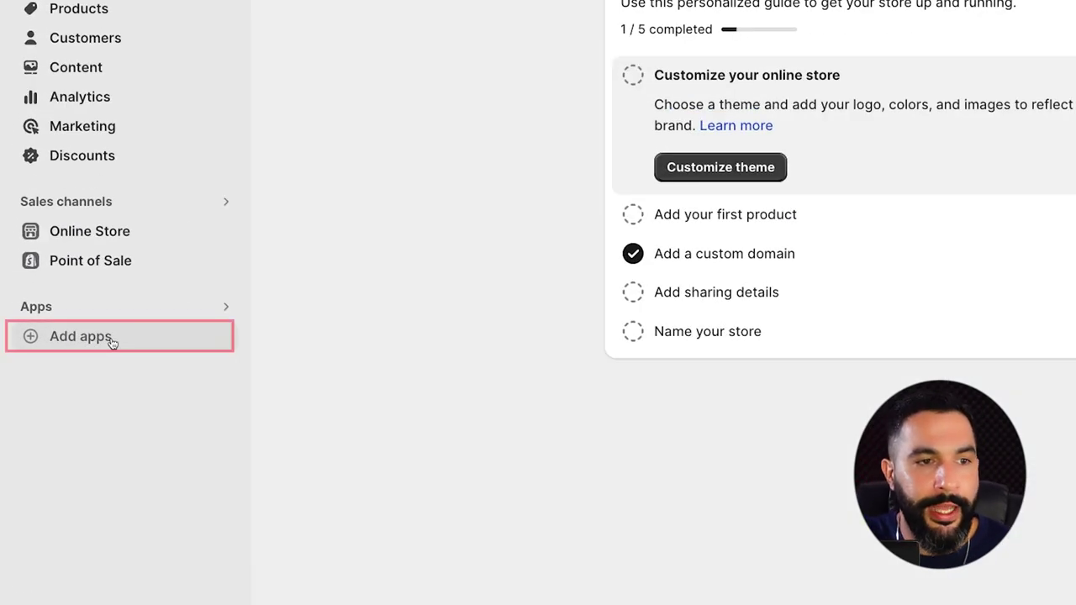
click(112, 338)
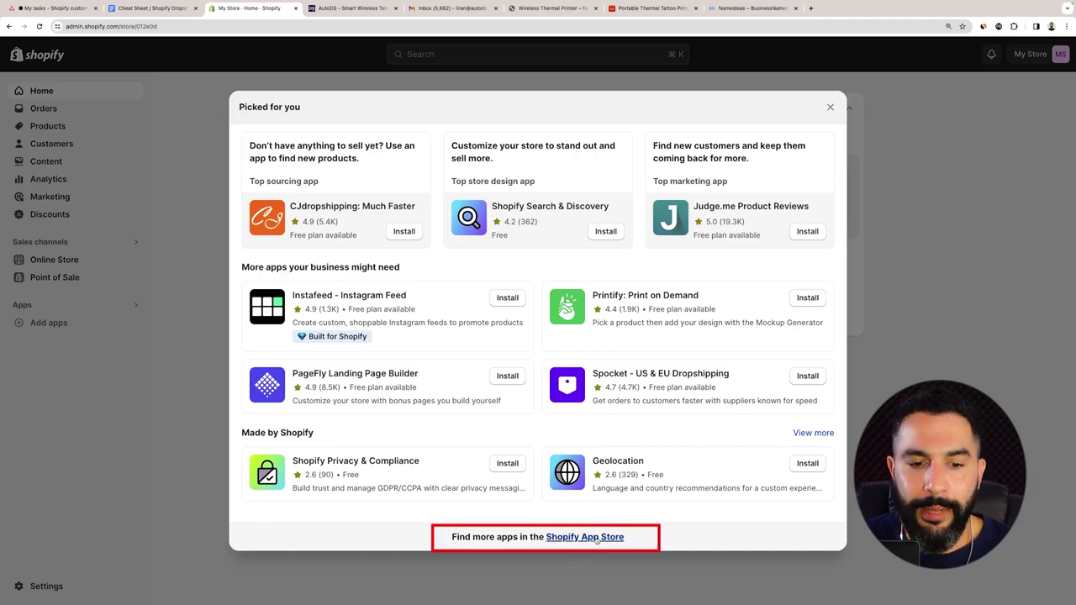
click(585, 537)
click(500, 59)
text(autods)
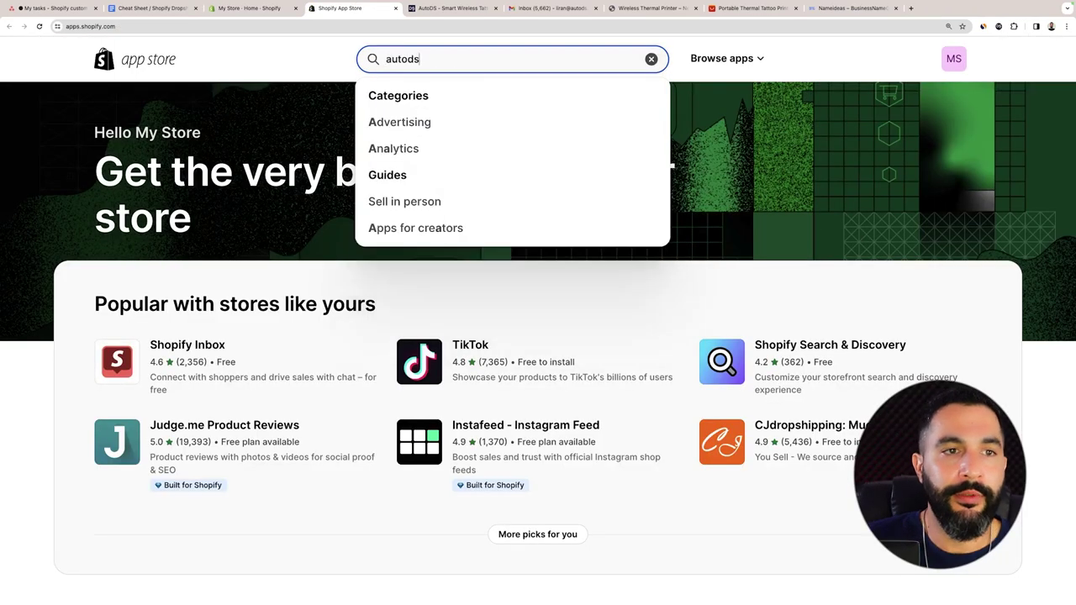
key(Return)
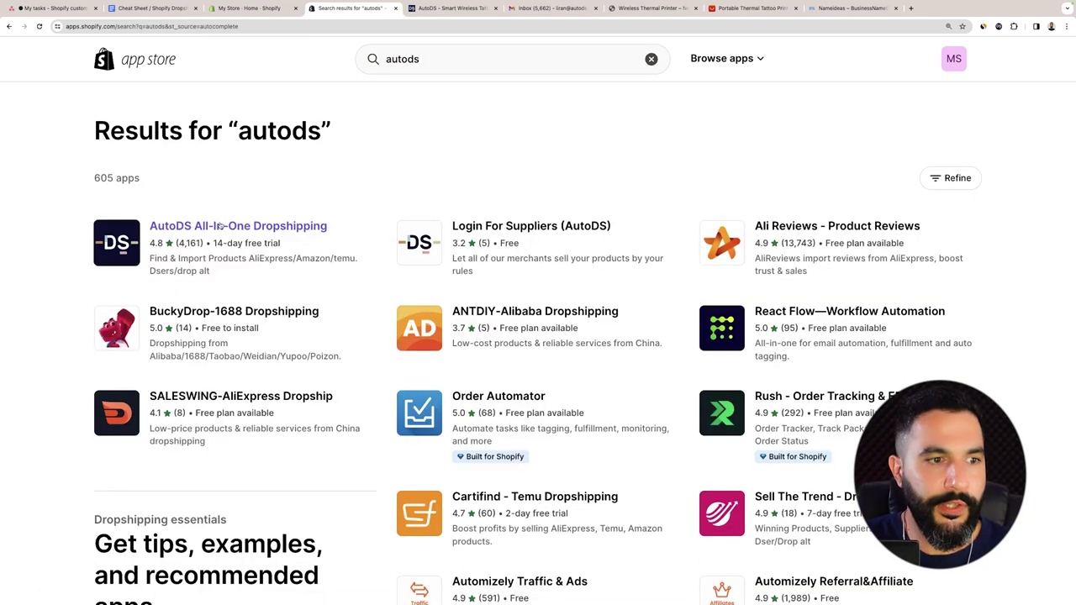
Install the AutoDS All-In-One Dropshipping app on the Shopify store
click(223, 227)
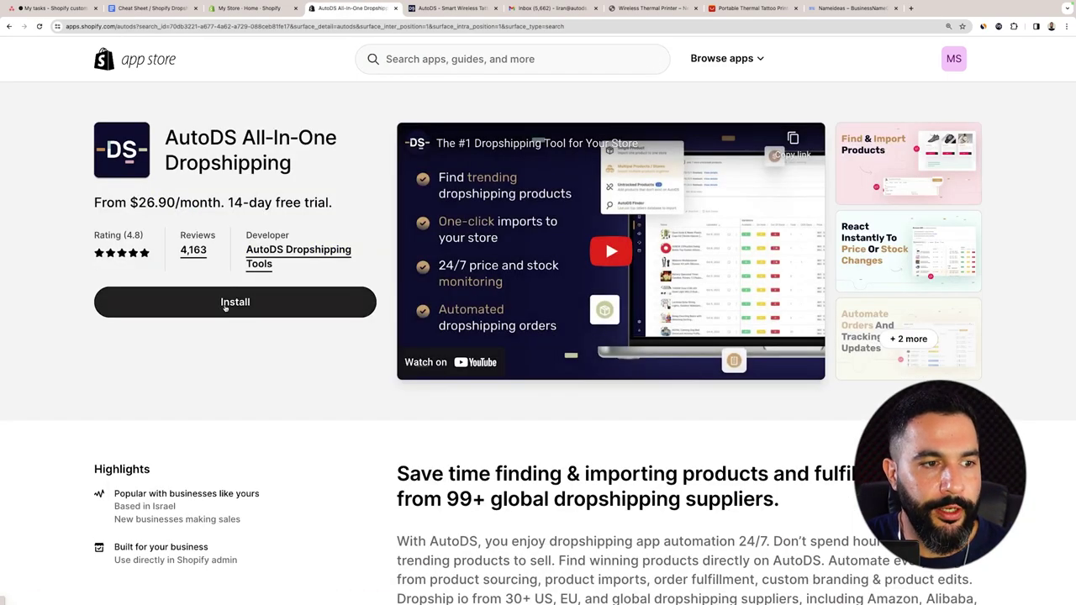
click(241, 305)
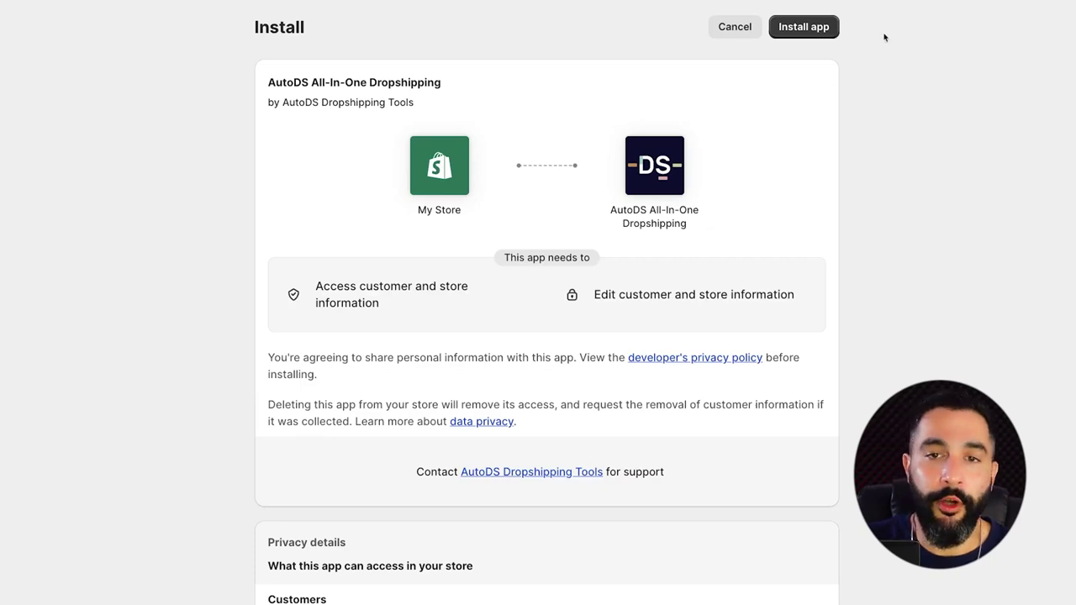
click(832, 29)
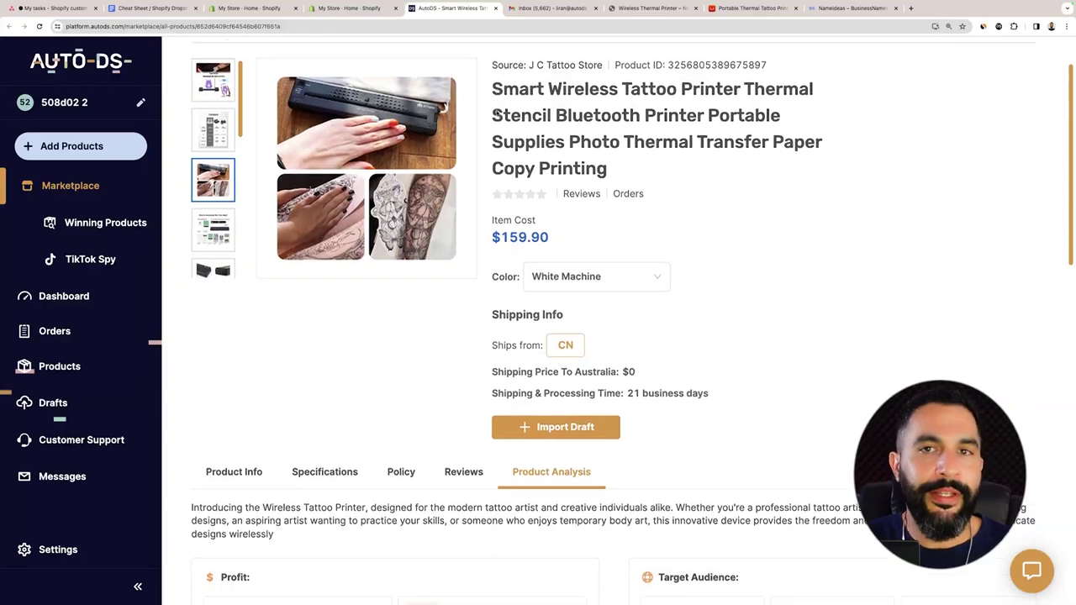
Look over the Smart Wireless Tattoo Printer product page in AutoDS, including its shipping info and product analysis
scroll(496, 113, down, 2)
scroll(496, 113, up, 3)
scroll(496, 114, down, 3)
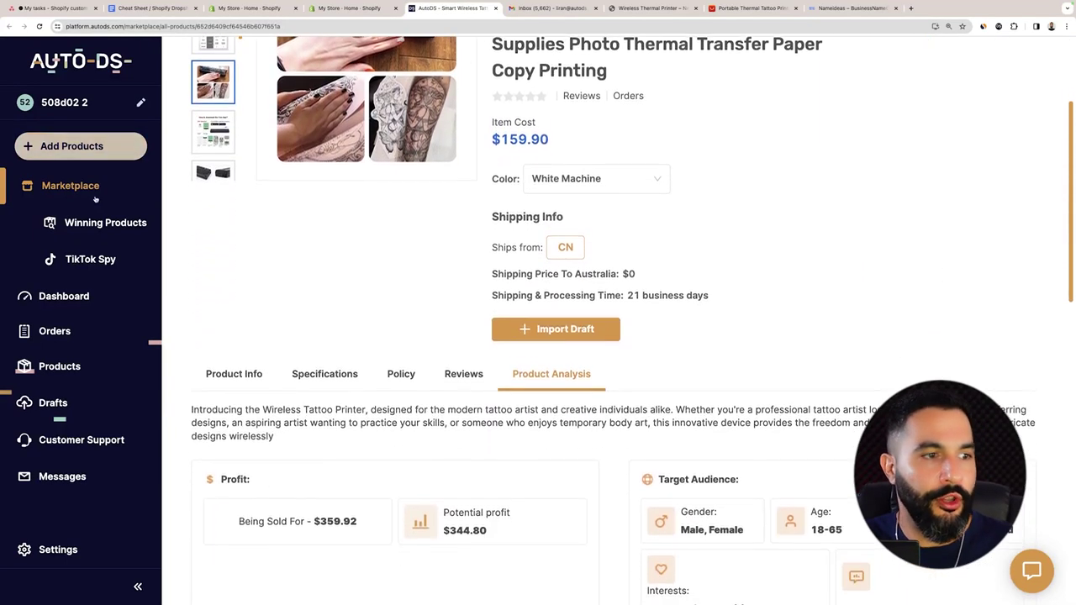
scroll(528, 331, up, 3)
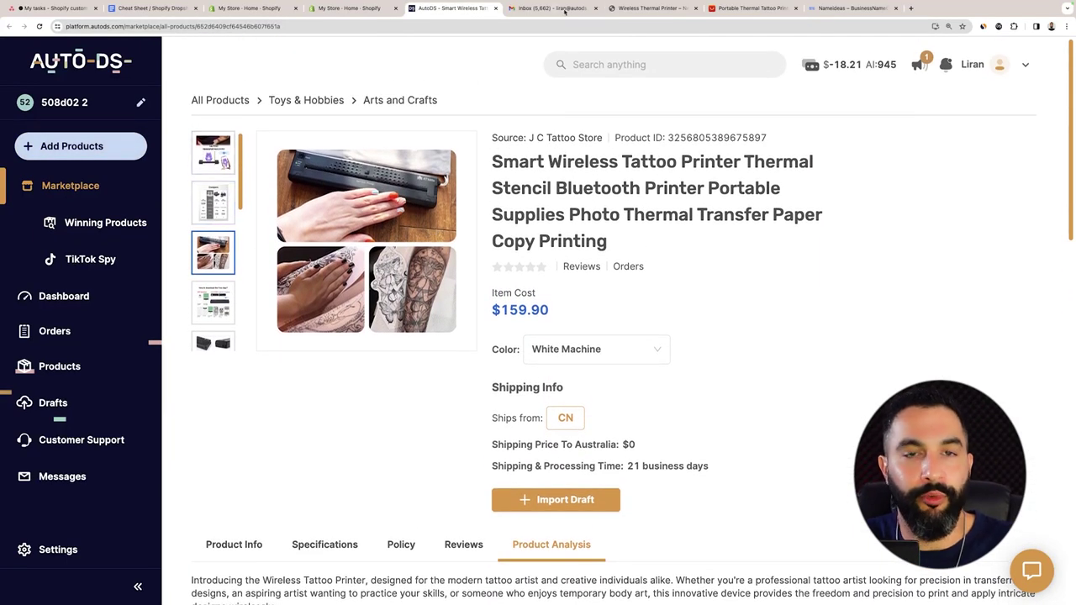
Copy the web address of the AliExpress Portable Thermal Tattoo Printer product page and return to AutoDS
click(652, 7)
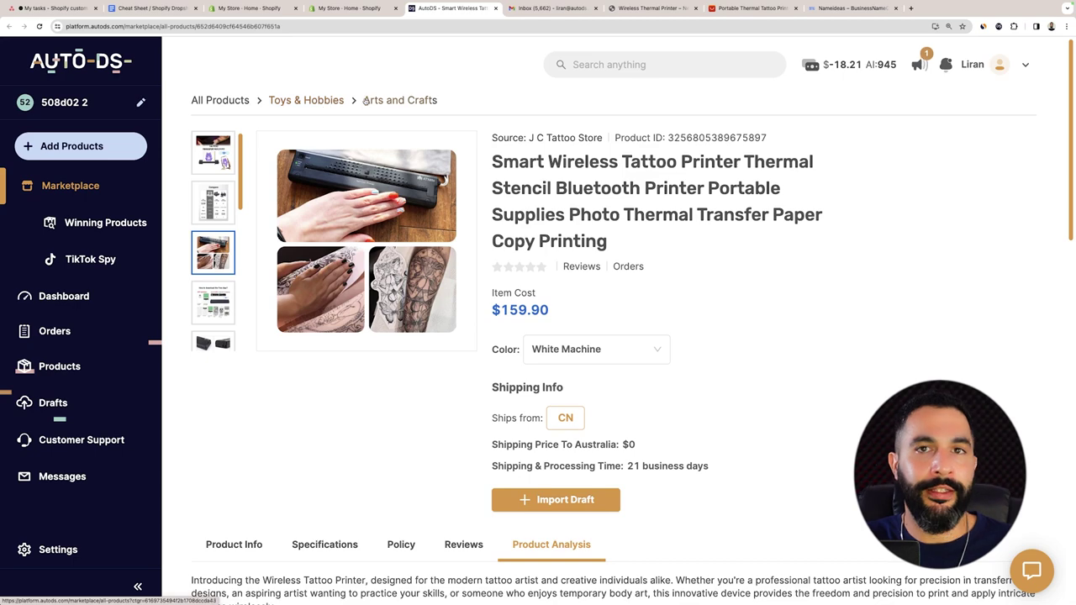
click(751, 7)
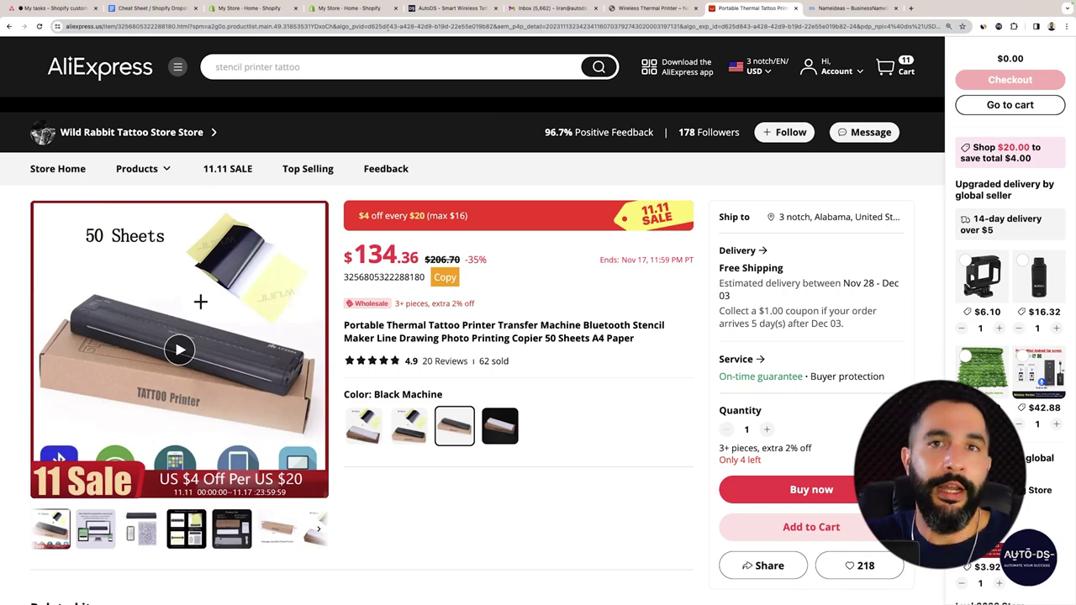
click(176, 26)
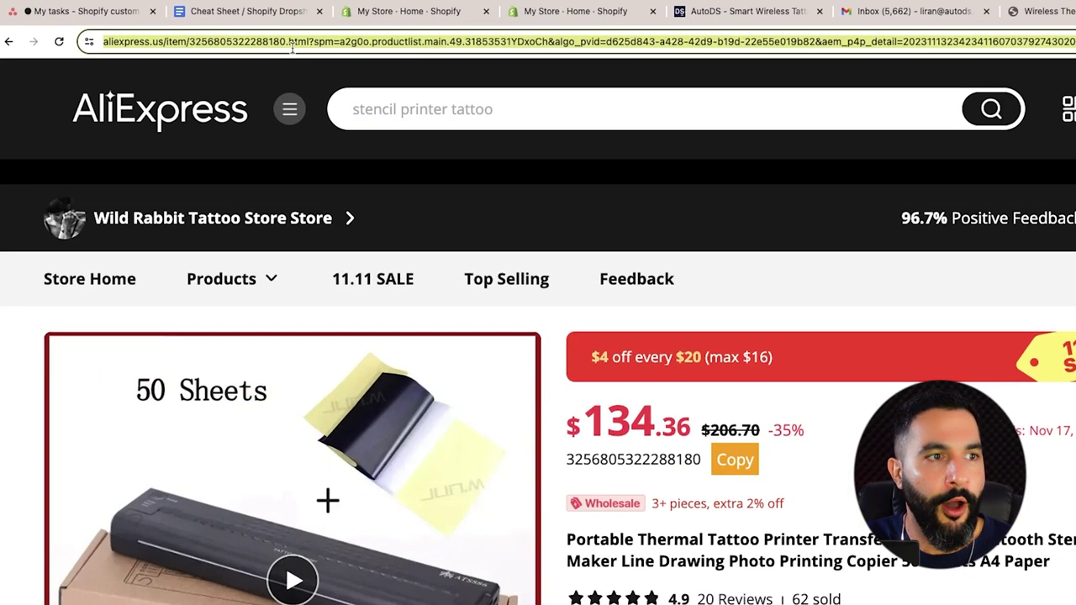
right_click(275, 42)
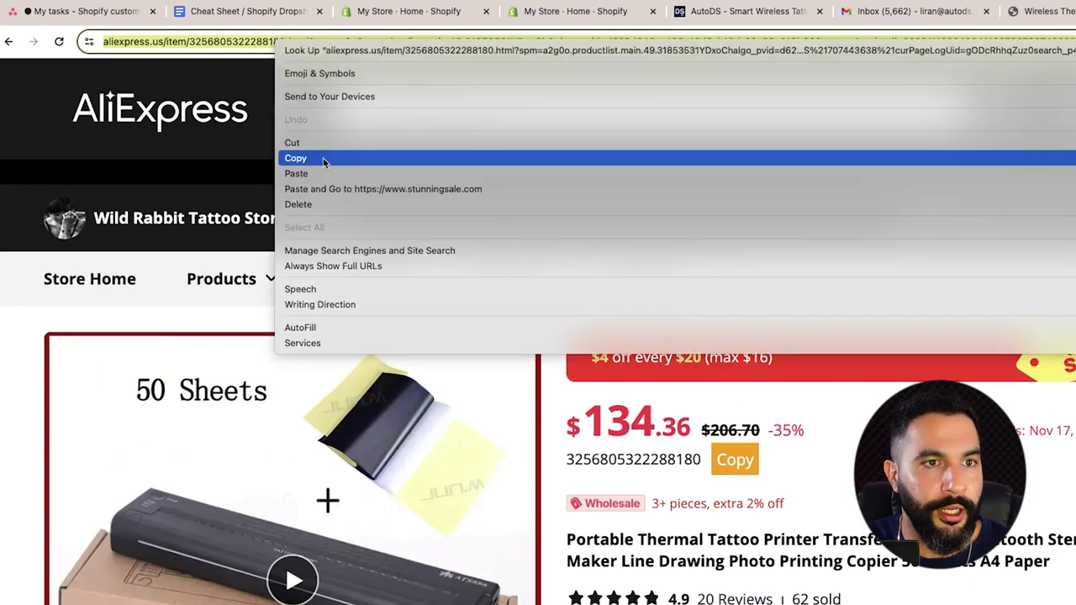
click(324, 161)
click(452, 8)
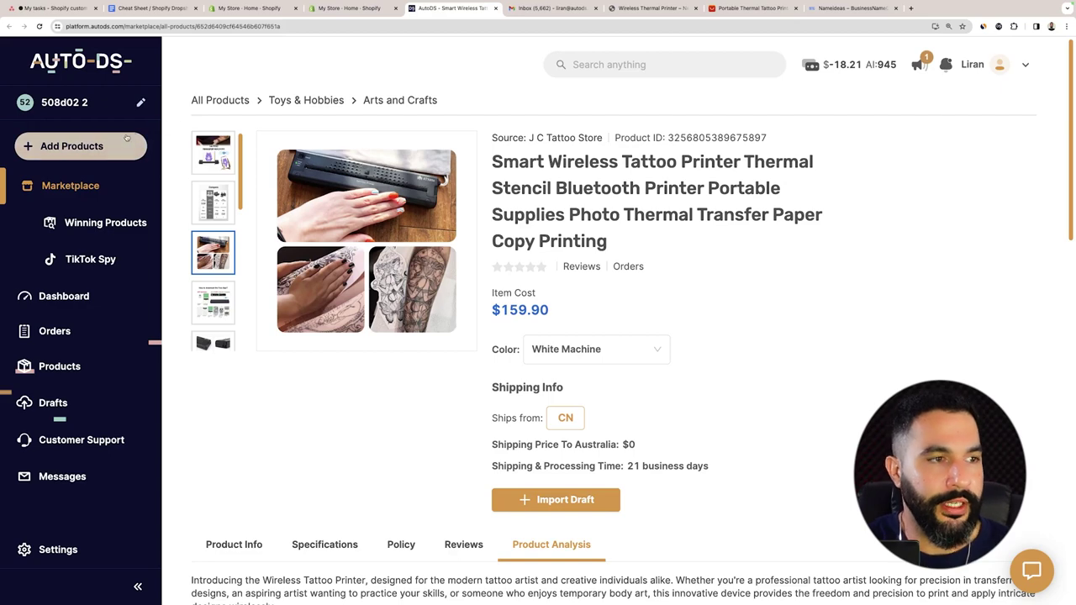
click(84, 147)
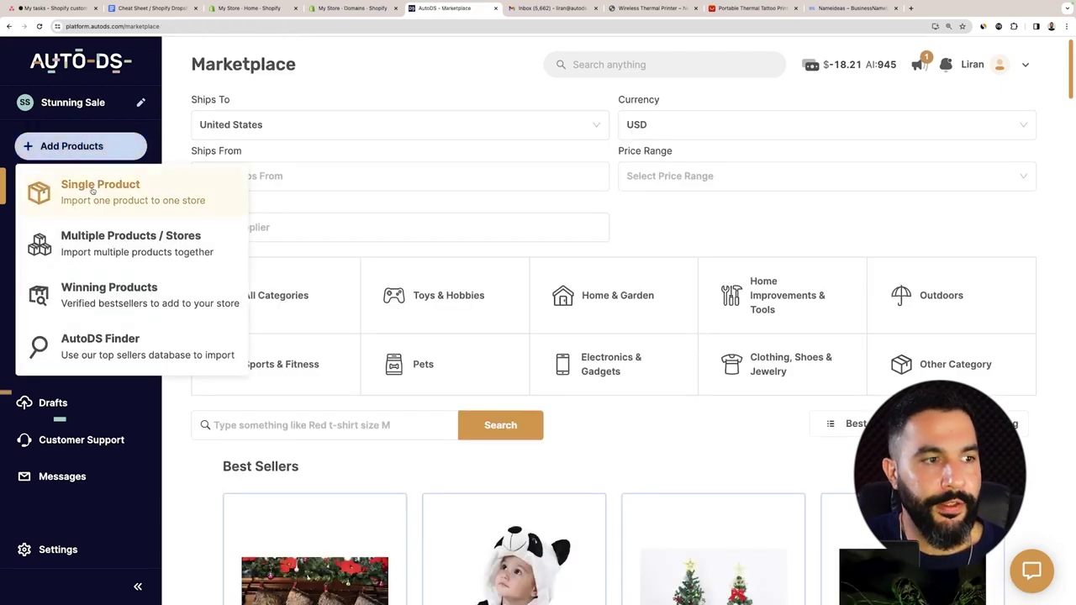
click(108, 238)
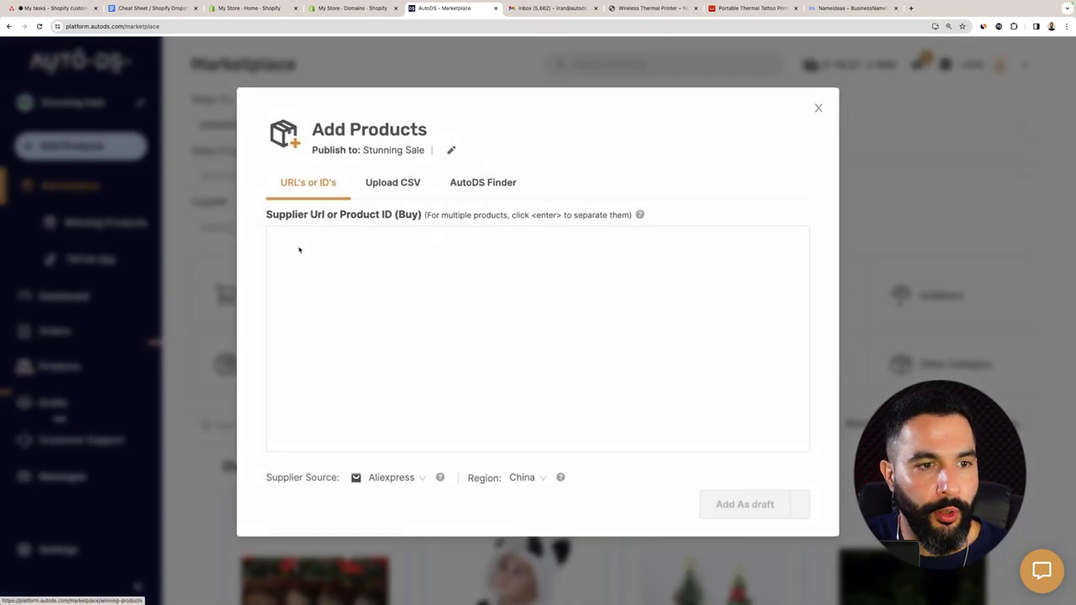
key(ctrl+v)
key(Return)
key(Return)
key(ctrl+v)
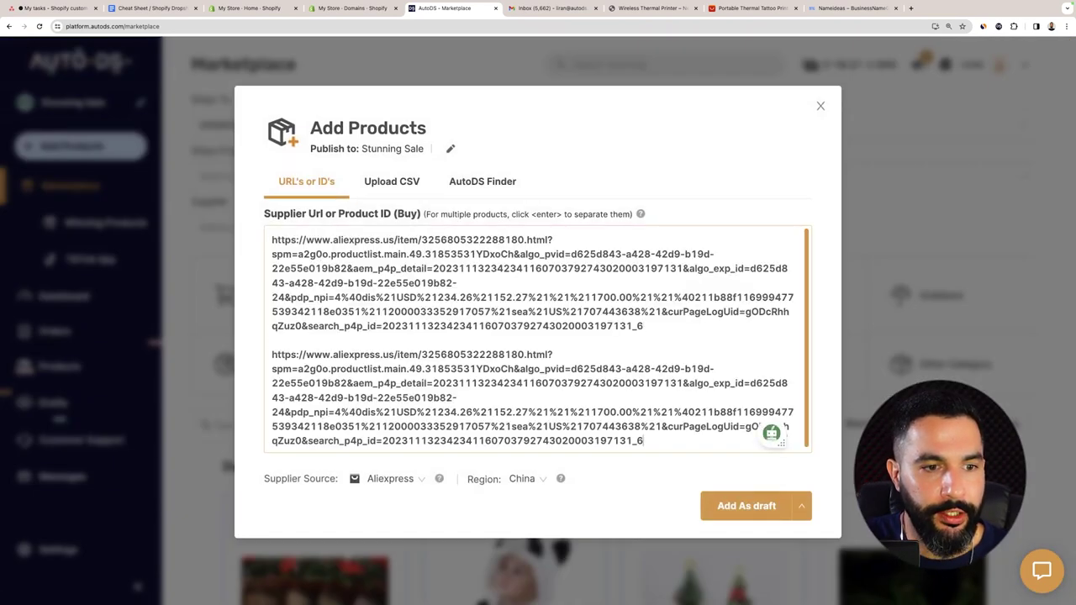
key(Return)
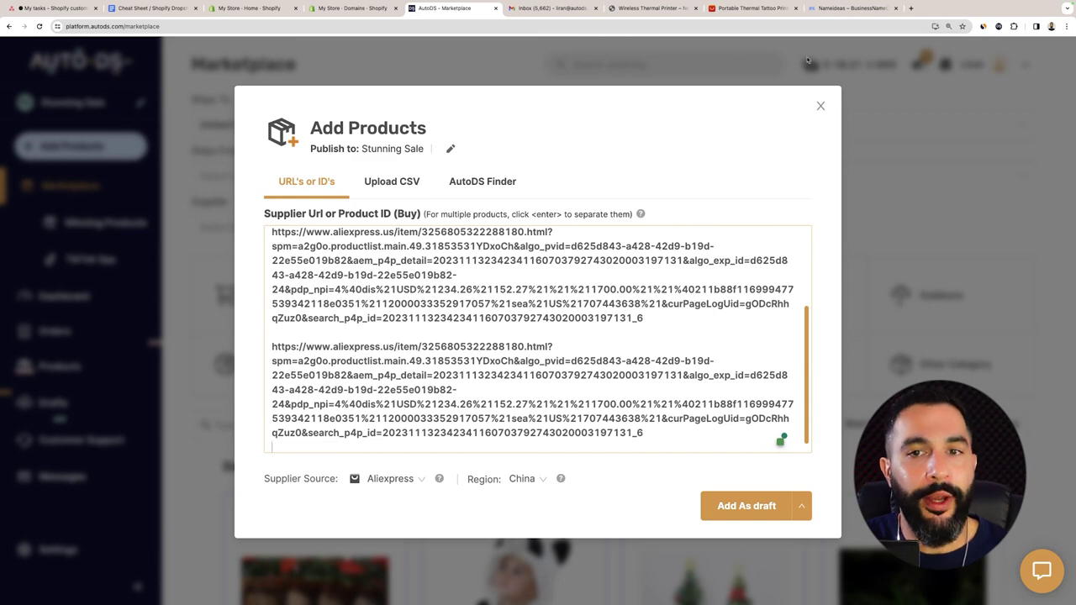
click(820, 108)
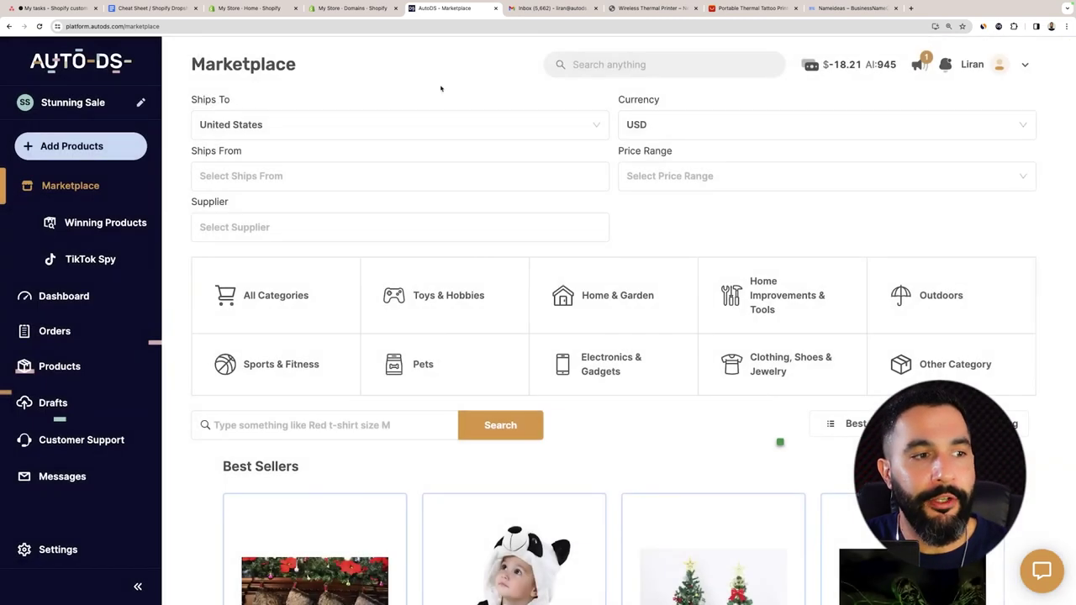
Add a single product to Stunning Sale from the copied AliExpress link and open its new draft for quick editing
click(106, 147)
click(101, 192)
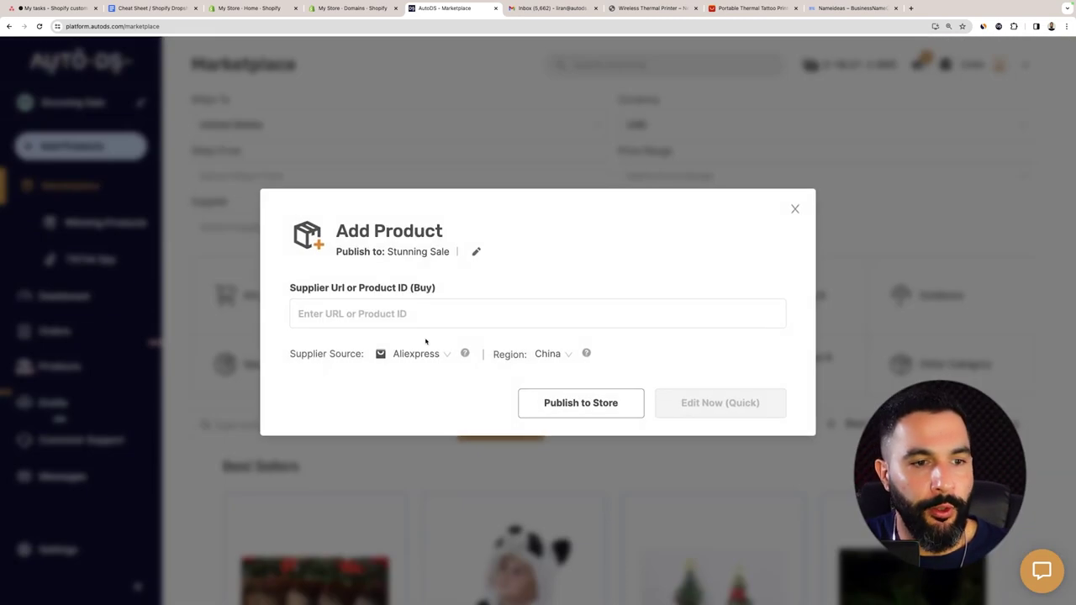
key(super+v)
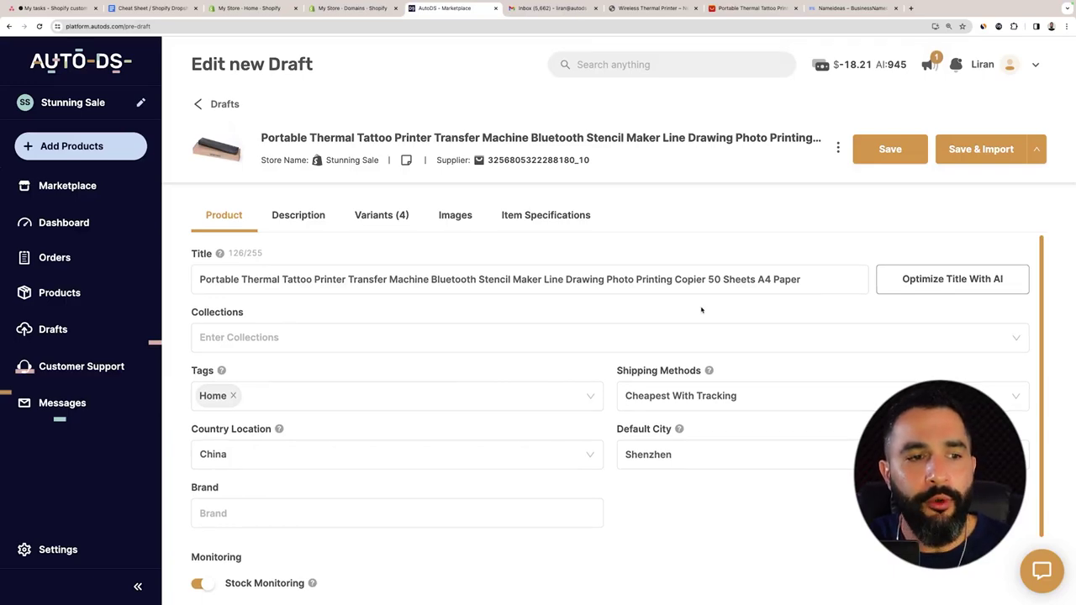
scroll(701, 310, down, 1)
scroll(673, 303, up, 1)
click(607, 280)
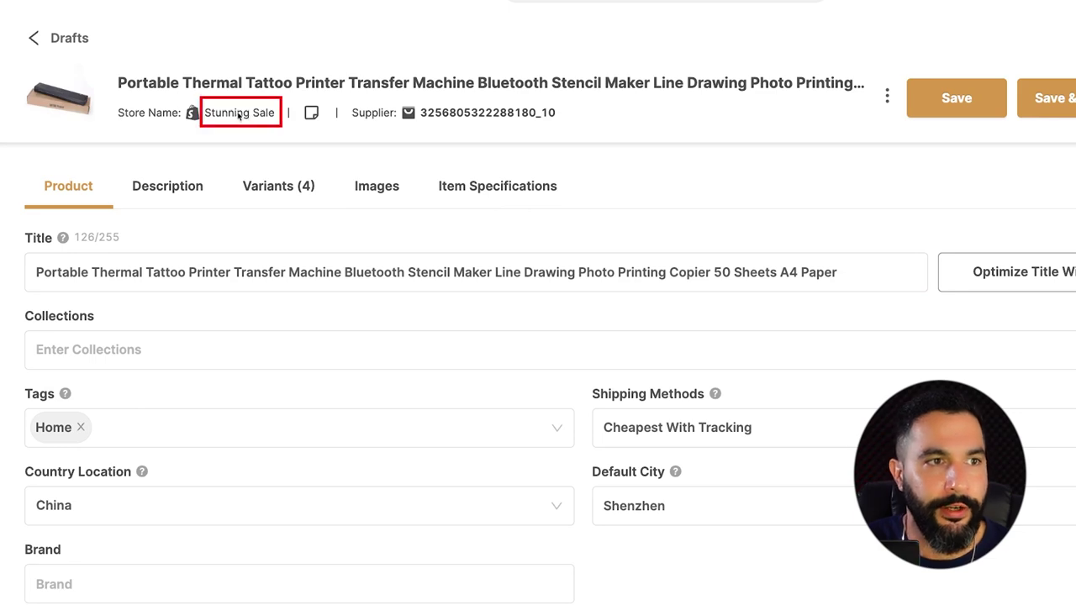
Switch to the Shopify admin, review the domain list in the store settings and view the stunningsale.com storefront
click(268, 8)
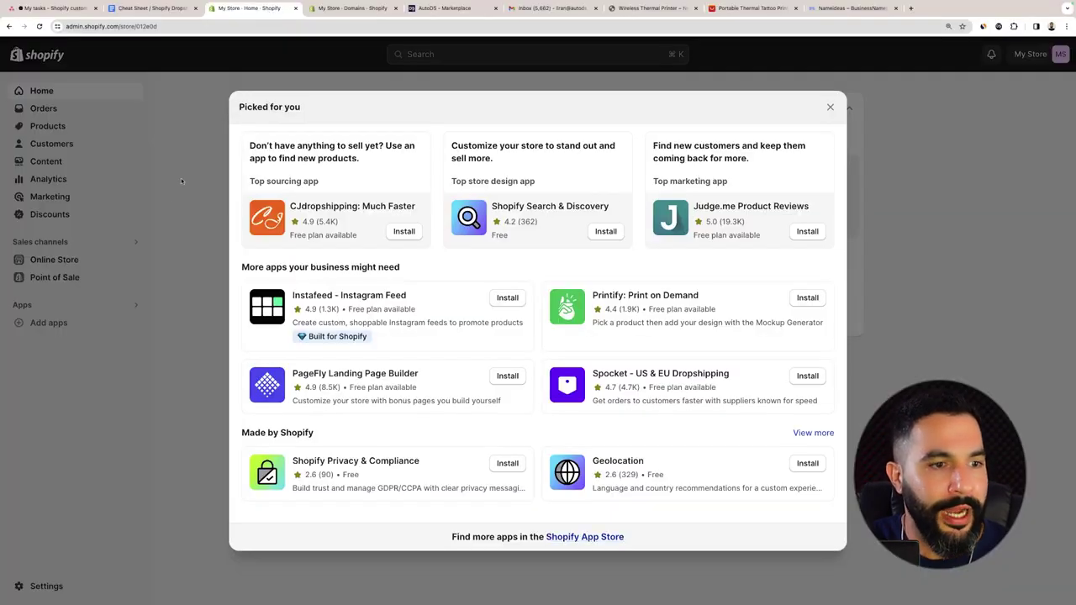
click(182, 181)
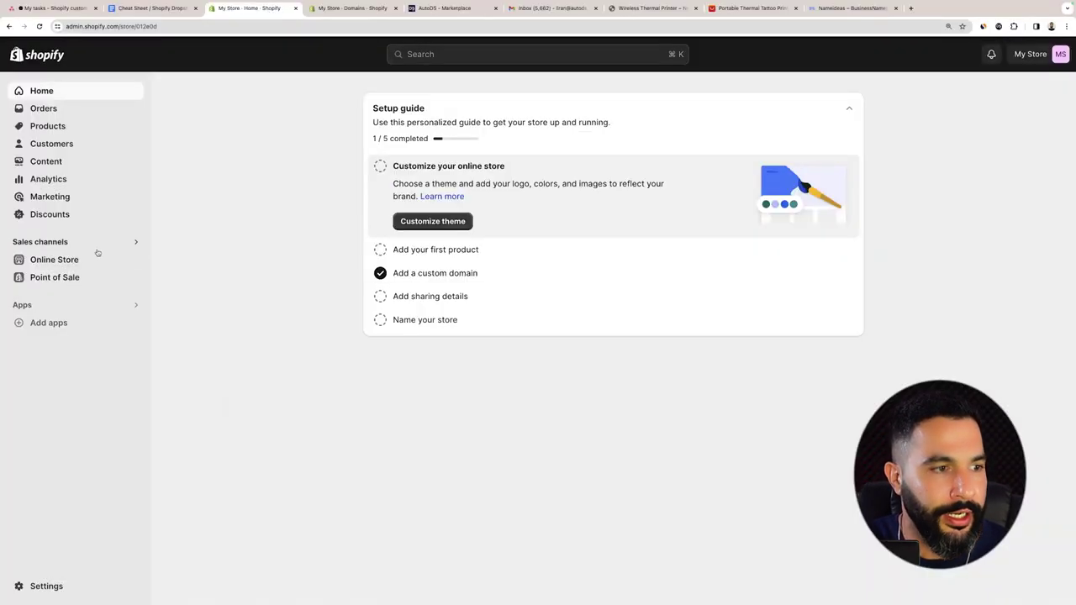
click(50, 587)
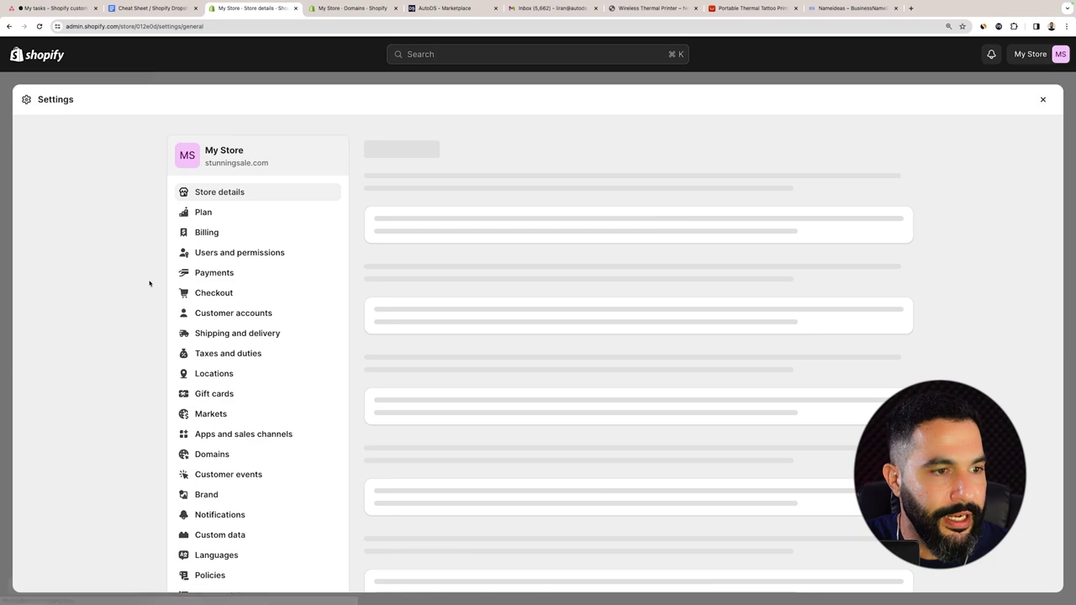
click(214, 454)
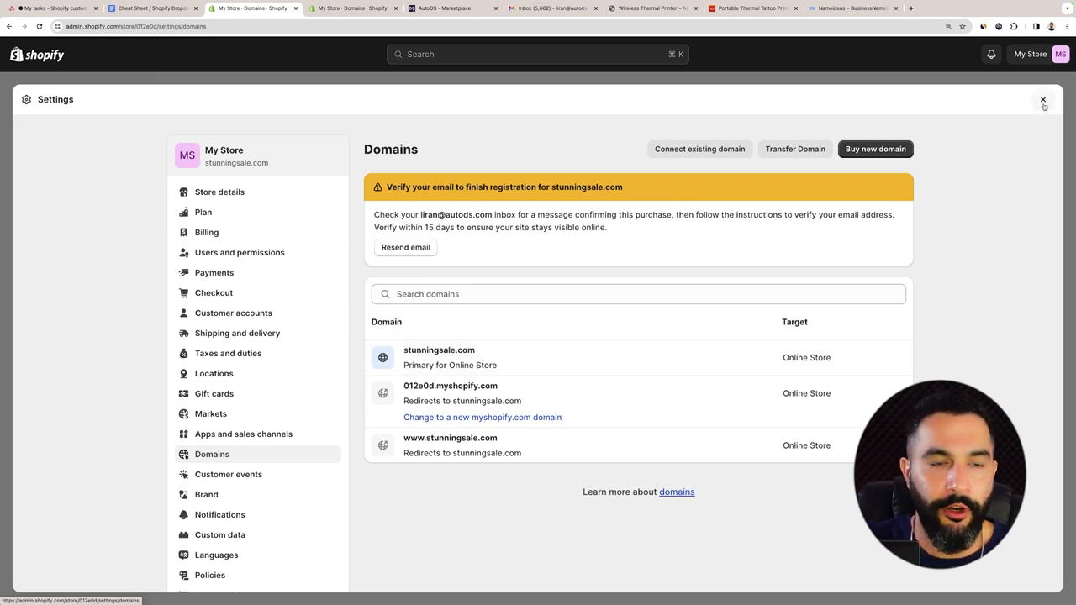
click(1044, 100)
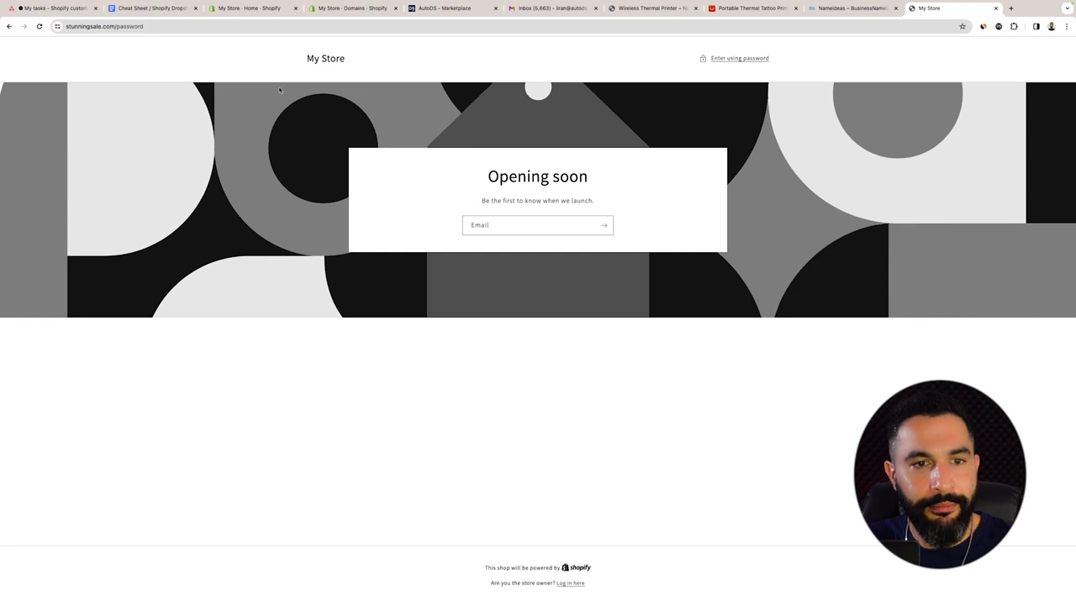
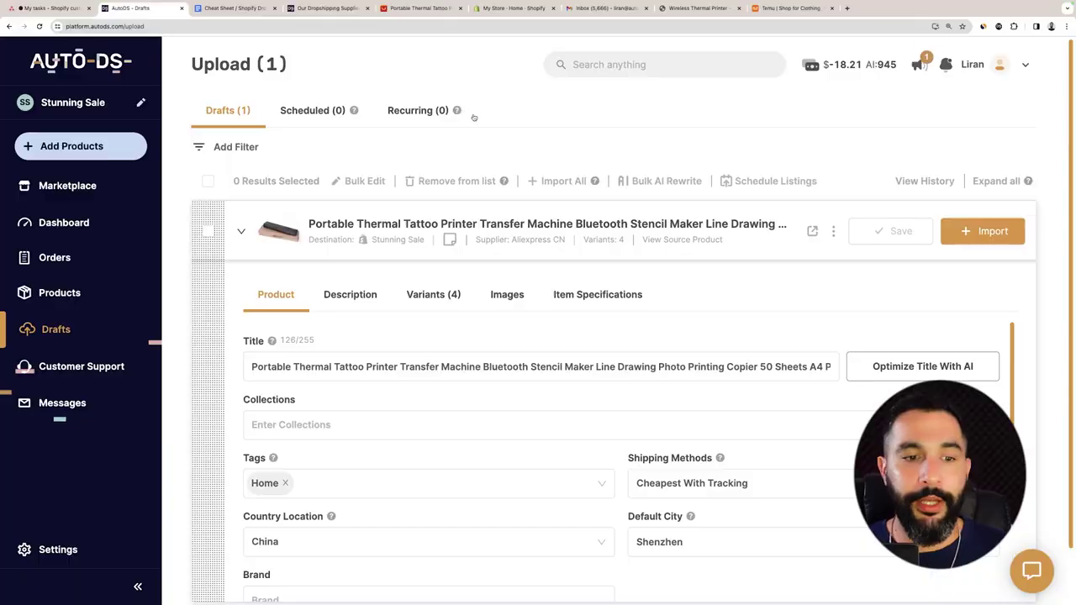
Add the tags Consumer Electronics and Wireless Printers to the portable thermal tattoo printer draft in AutoDS
scroll(514, 231, down, 2)
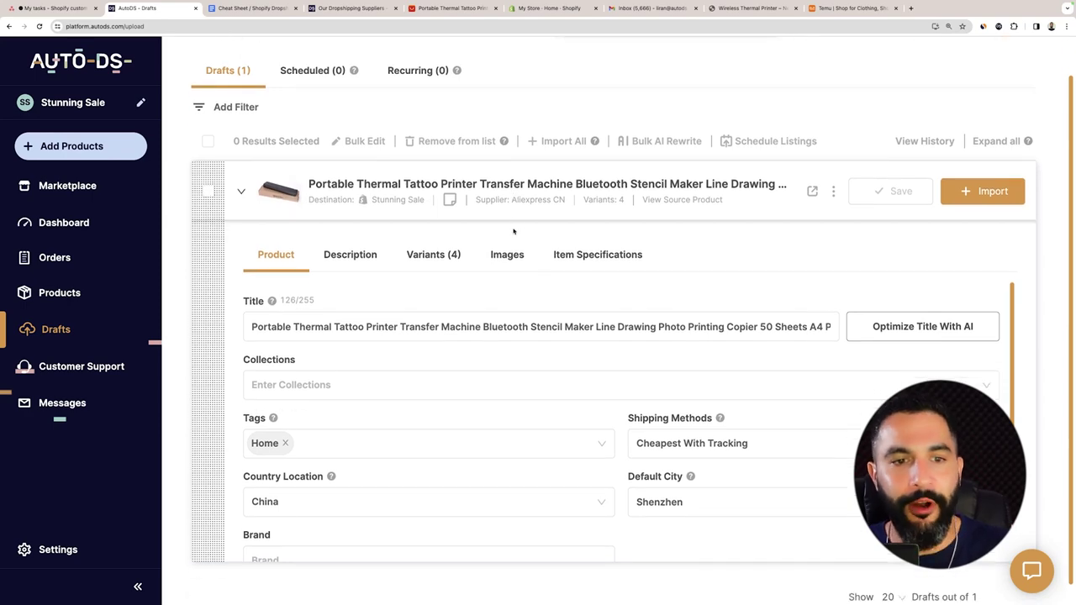
scroll(513, 231, down, 1)
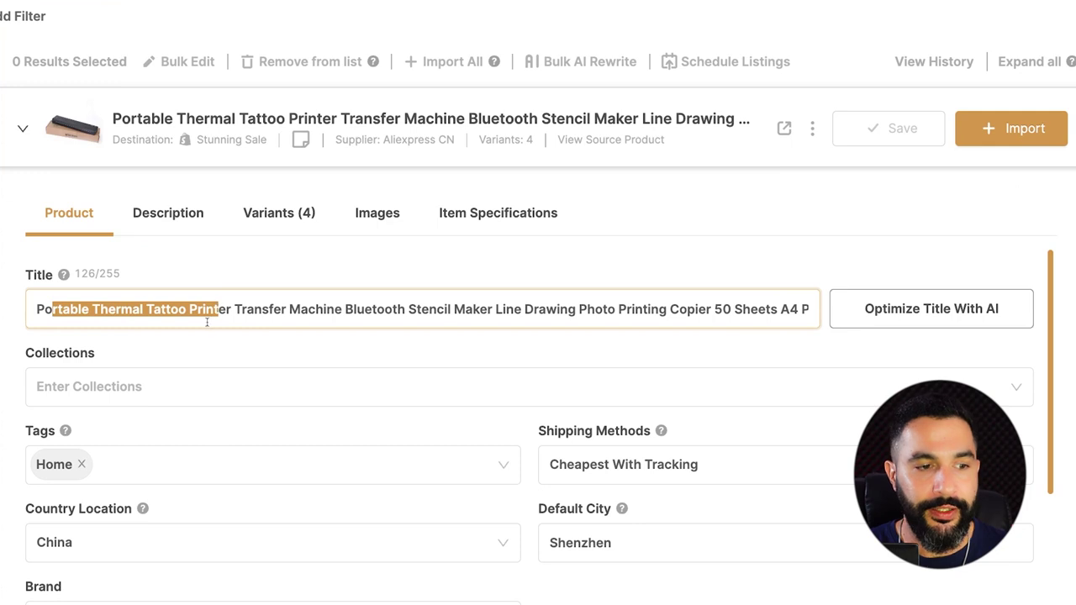
click(133, 382)
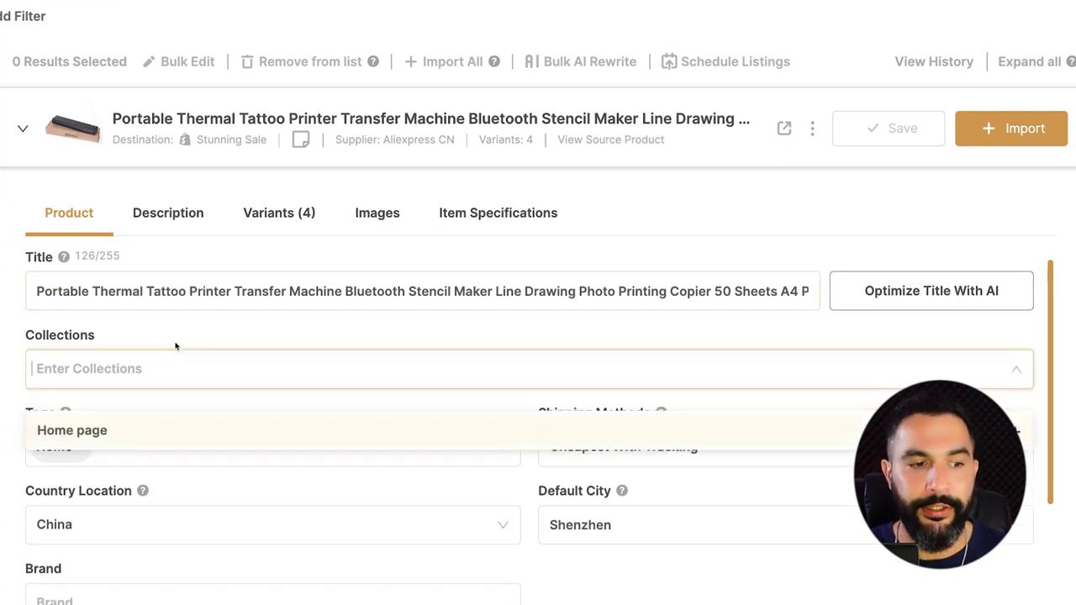
scroll(166, 380, down, 1)
click(165, 377)
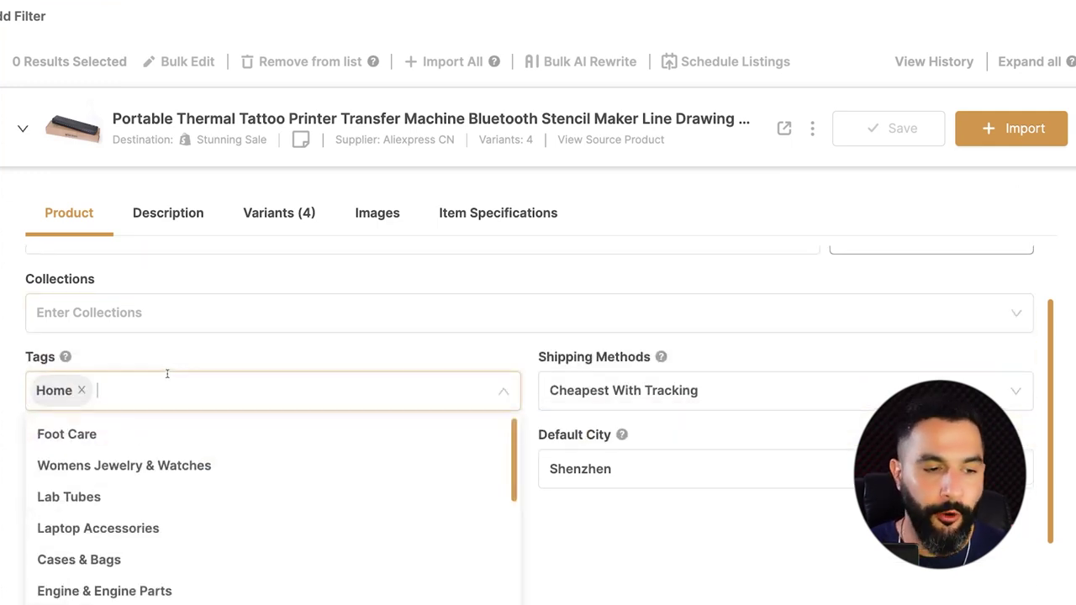
text(Electronics)
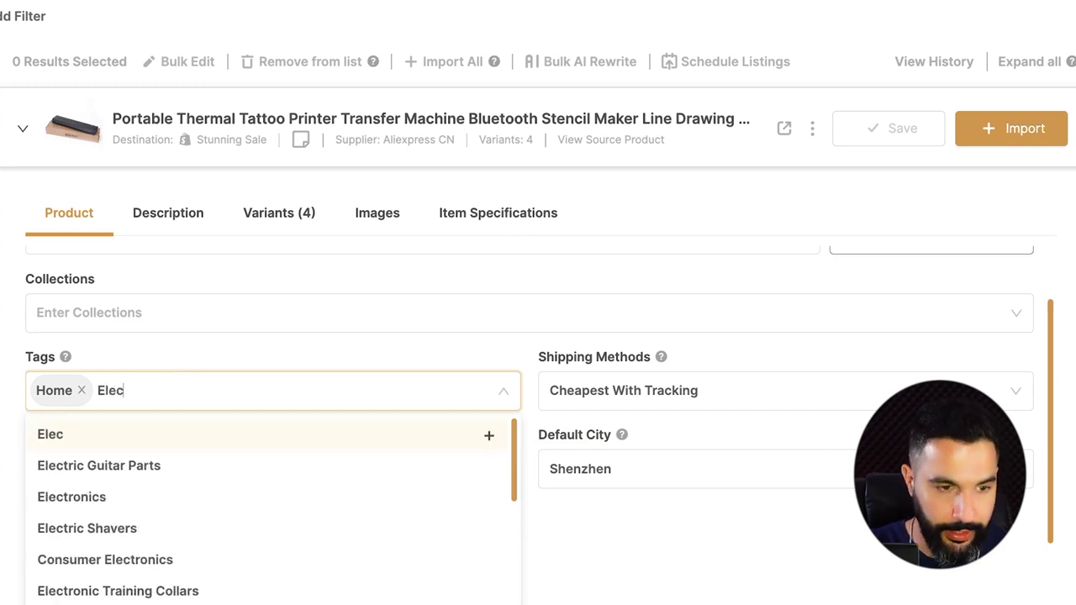
click(135, 463)
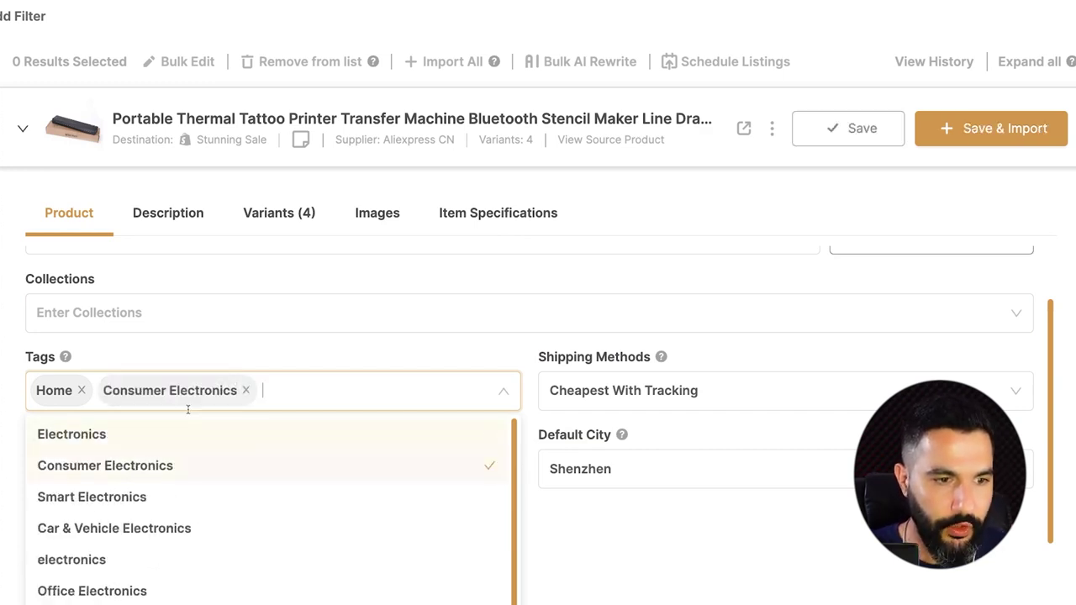
text(Wireless Printer)
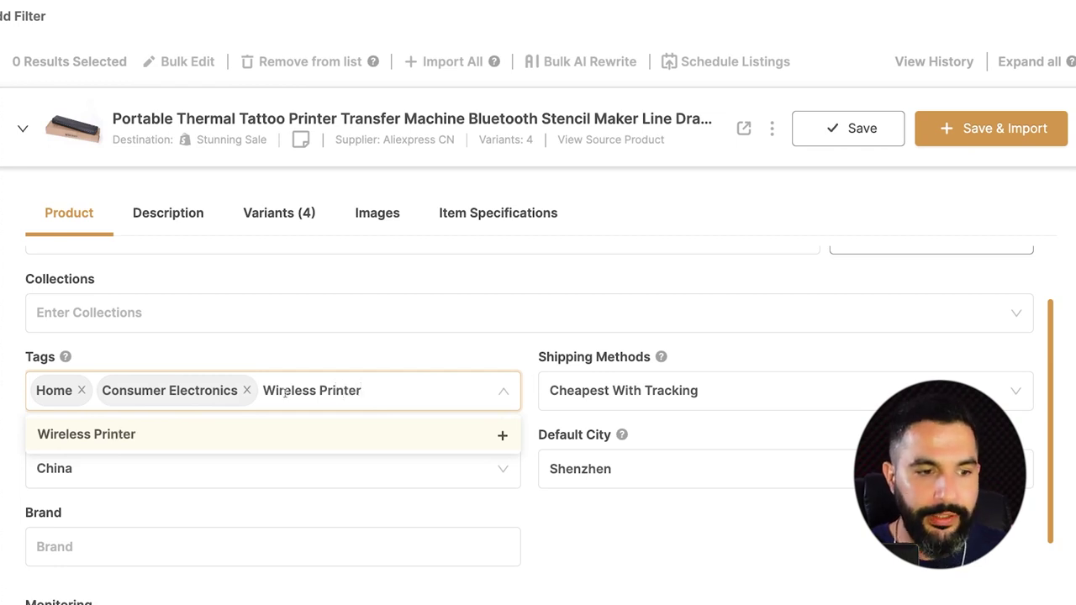
click(207, 438)
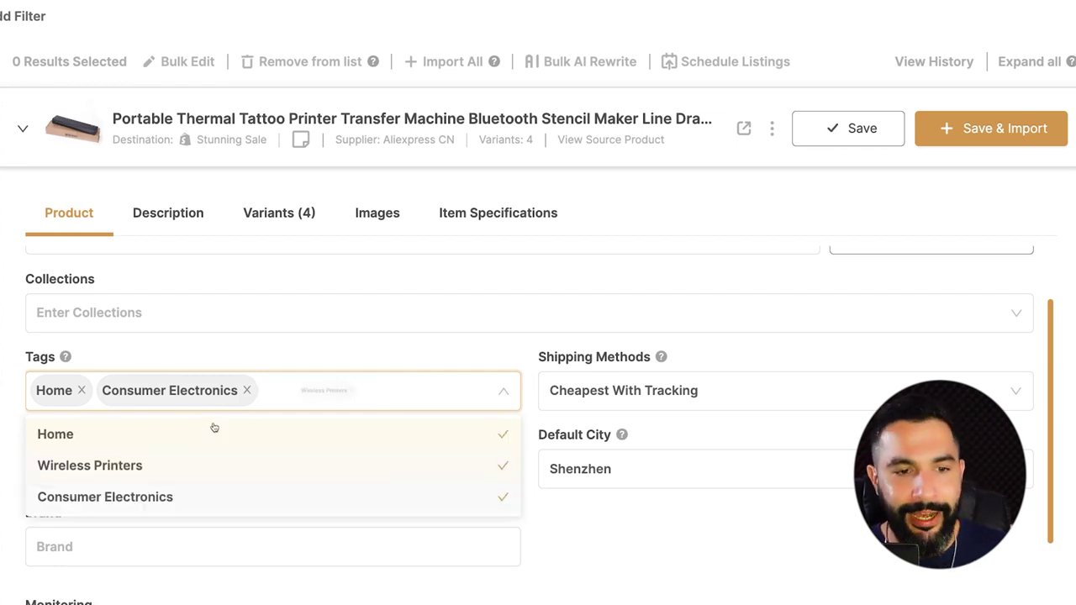
click(459, 18)
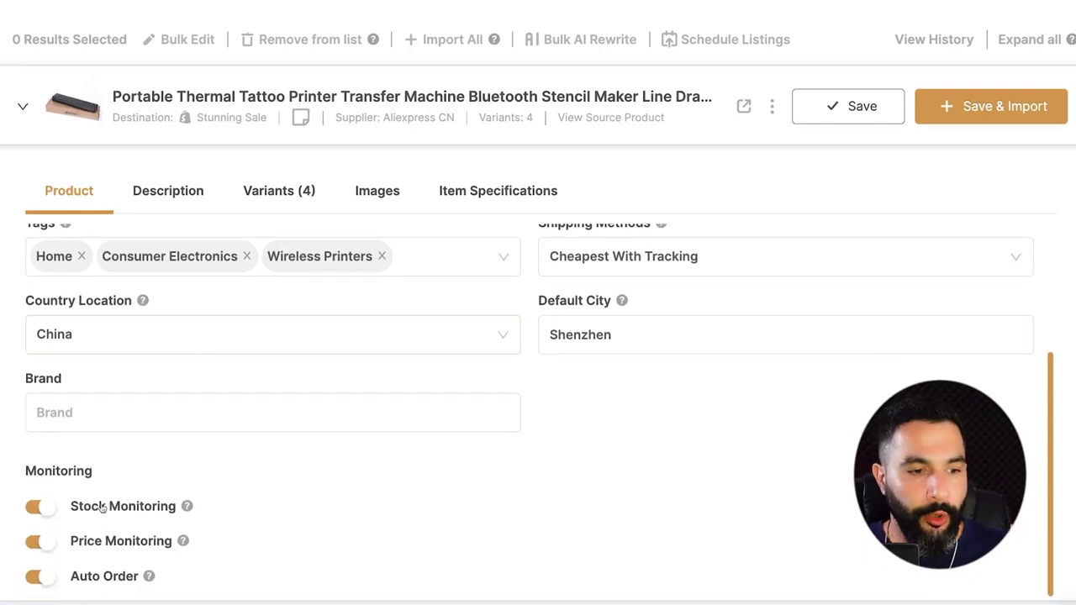
Look through the text and images in the tattoo printer draft's product description
scroll(172, 277, up, 3)
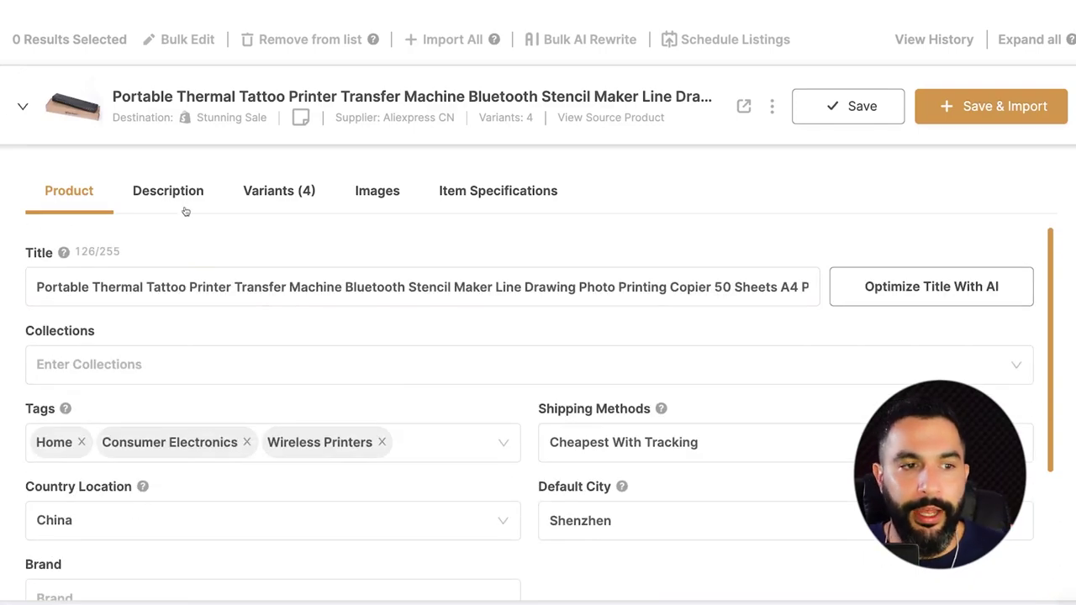
click(184, 191)
scroll(251, 429, down, 15)
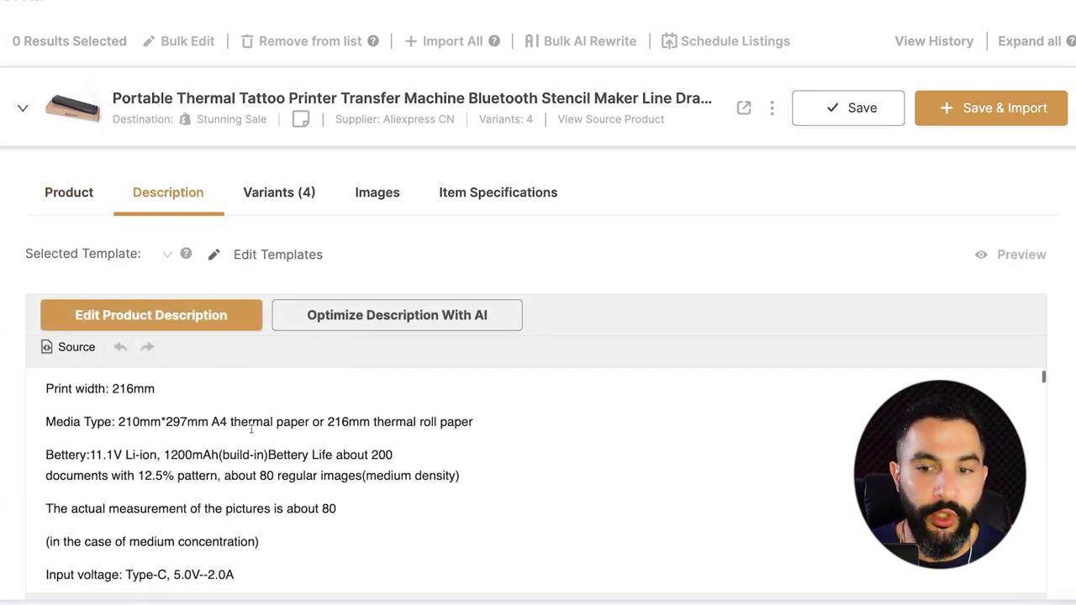
scroll(252, 433, down, 15)
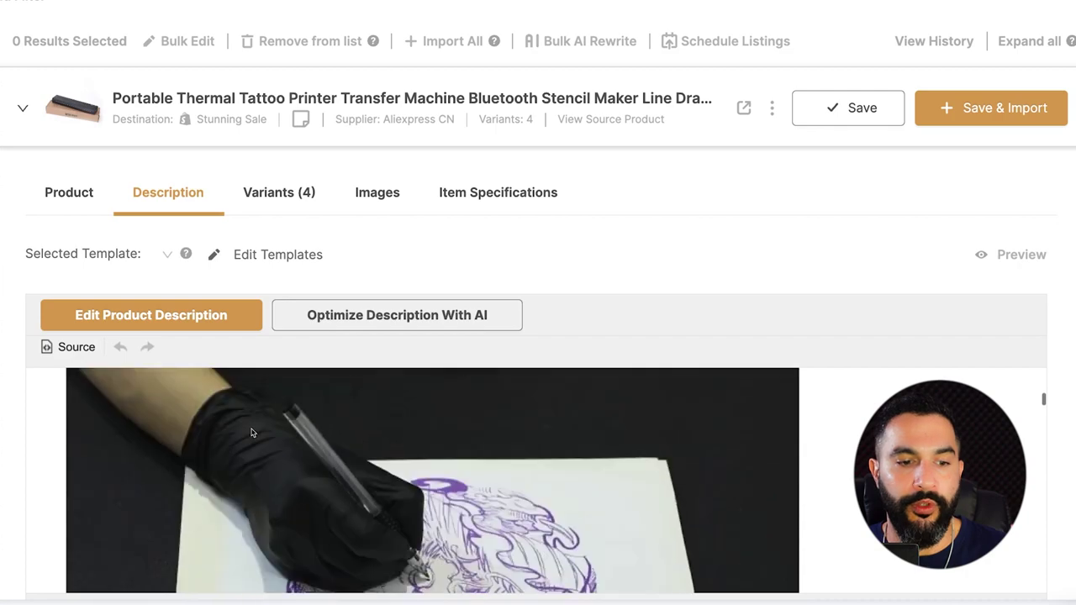
Compare the draft with the description on the AliExpress tattoo printer page, and return to the AutoDS draft
click(376, 8)
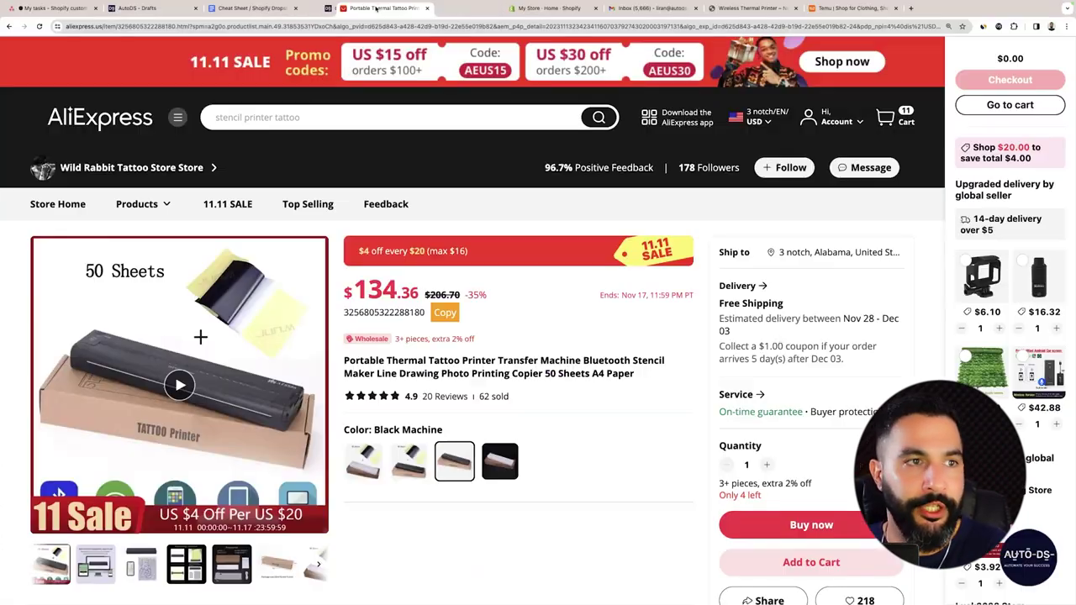
drag(376, 7, 253, 7)
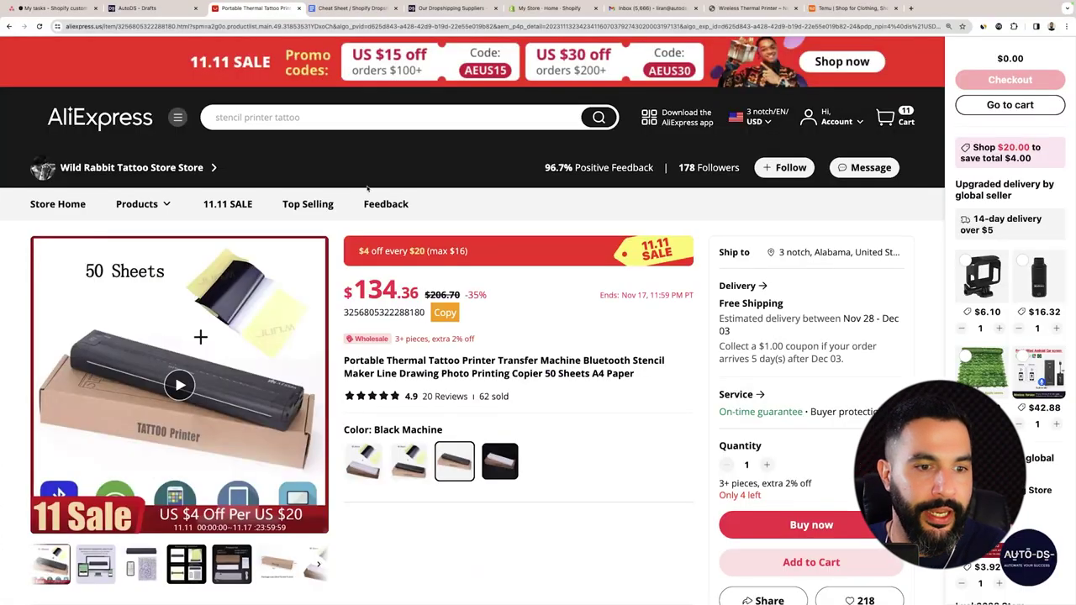
scroll(493, 331, down, 10)
scroll(494, 331, down, 20)
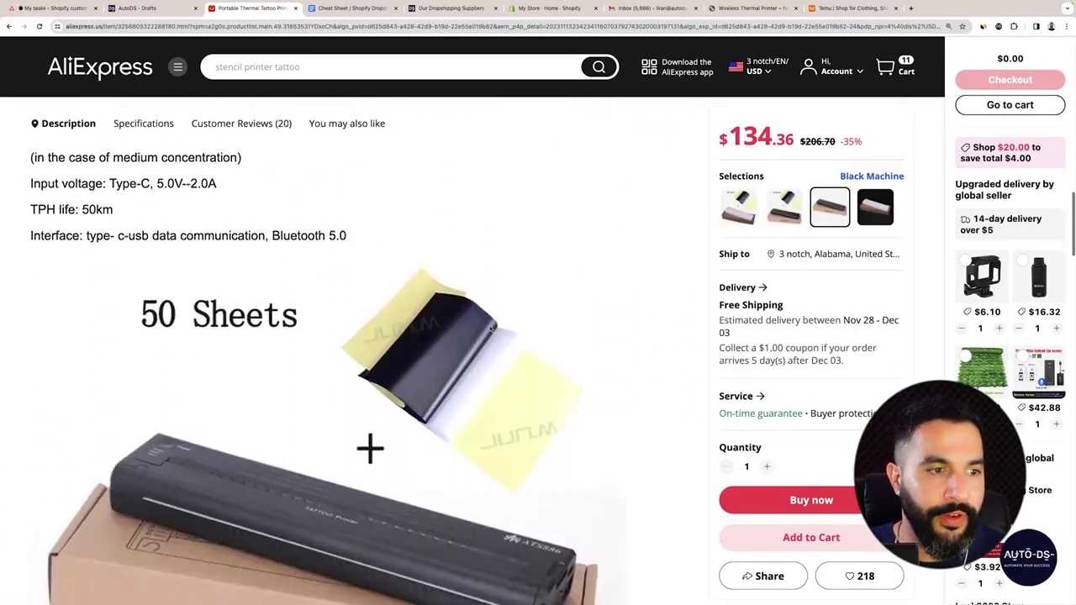
click(139, 7)
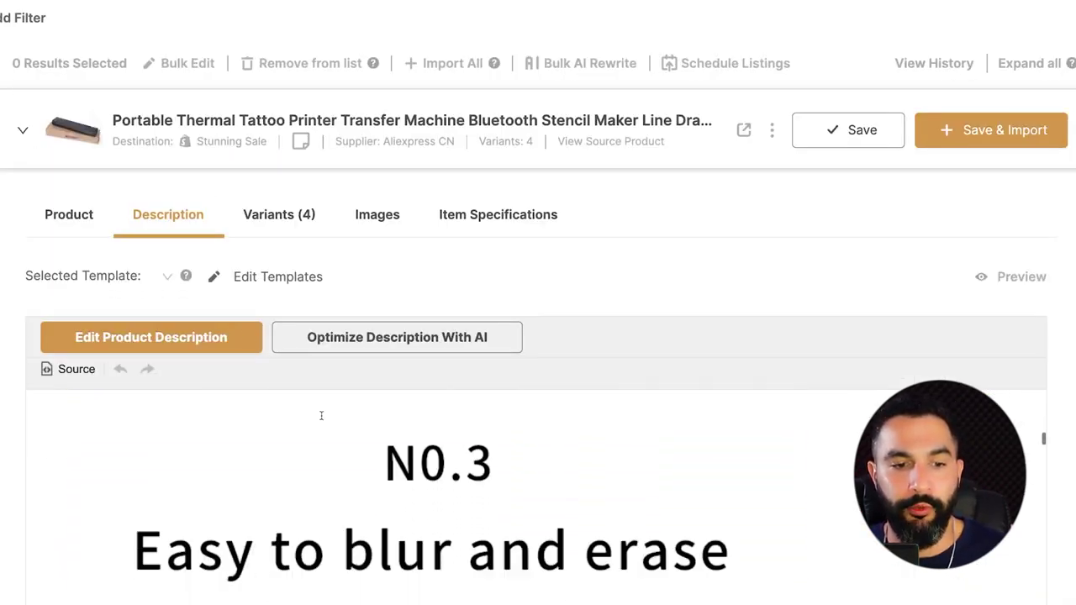
Look through the remaining pictures and text in the tattoo printer draft's product description
scroll(324, 419, down, 5)
scroll(293, 412, down, 5)
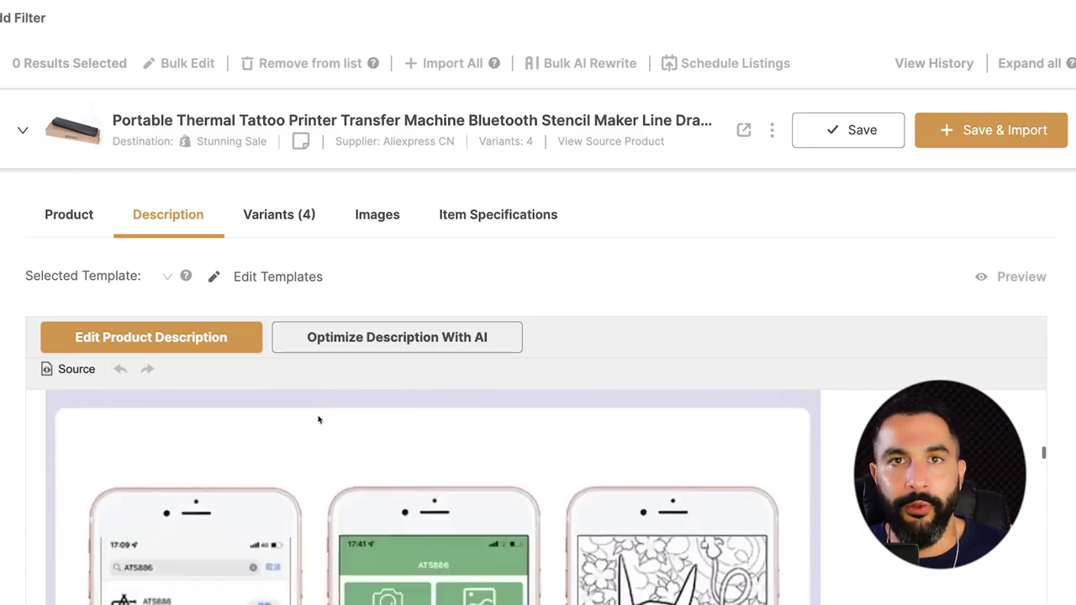
scroll(291, 414, down, 10)
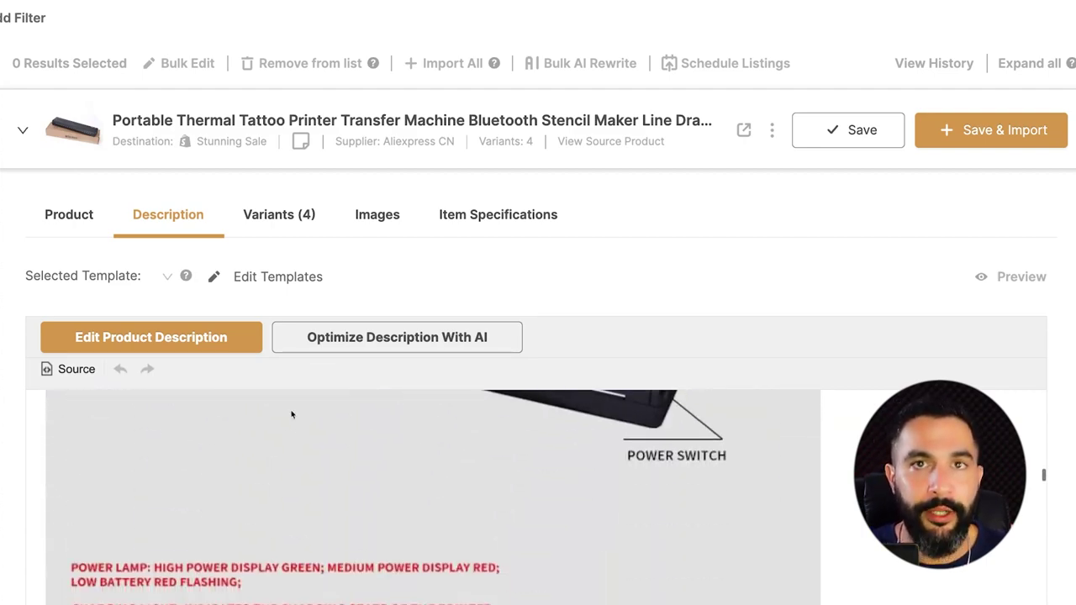
scroll(337, 429, up, 10)
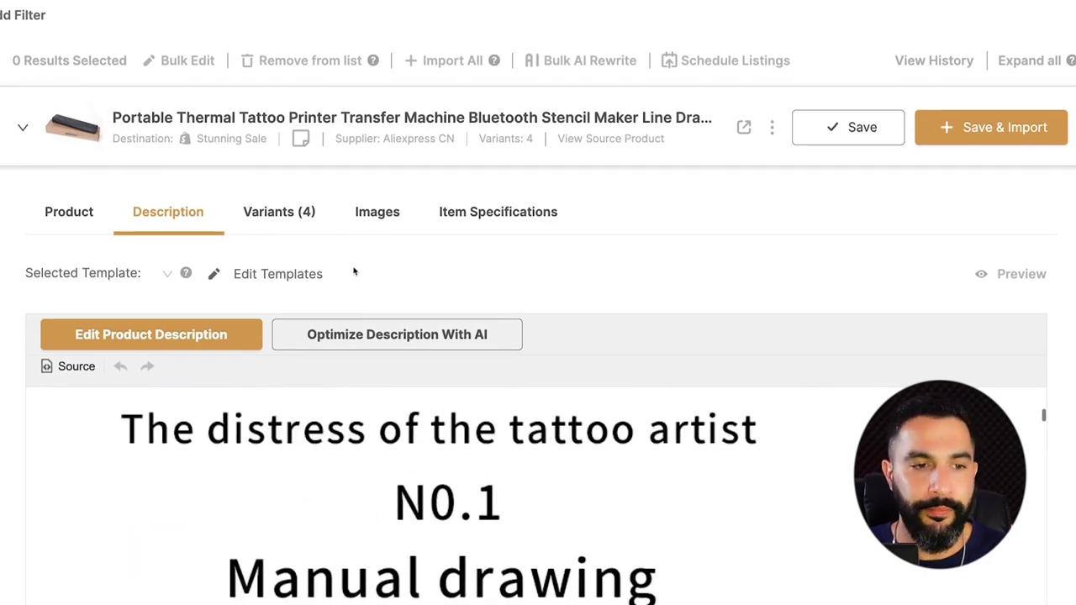
Review the tattoo printer draft's variants and compare them with the color options on the AliExpress product page
click(280, 216)
scroll(289, 387, down, 1)
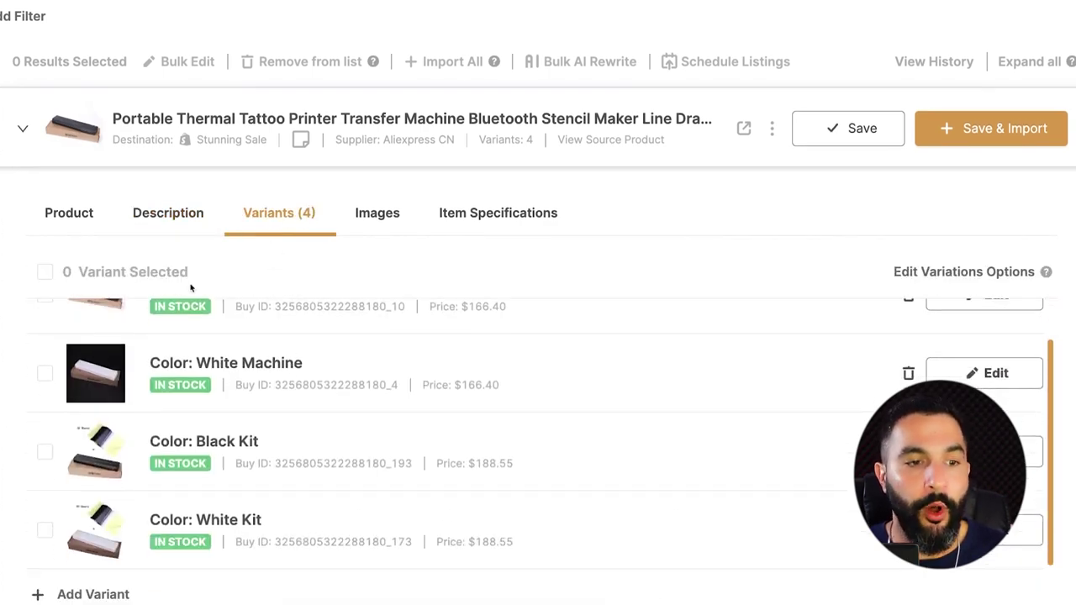
scroll(196, 407, up, 1)
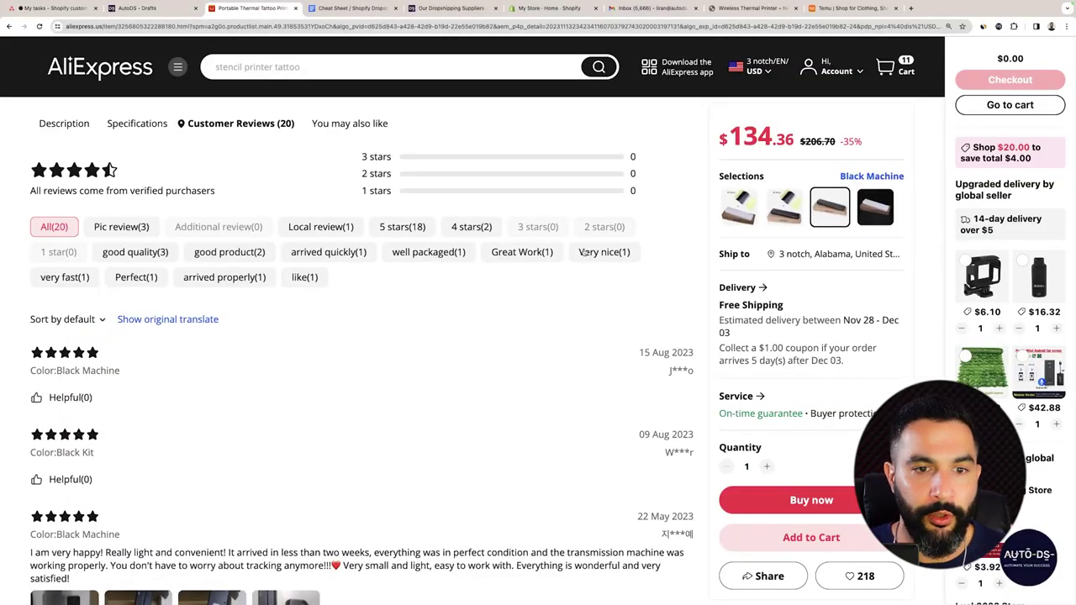
scroll(463, 294, up, 15)
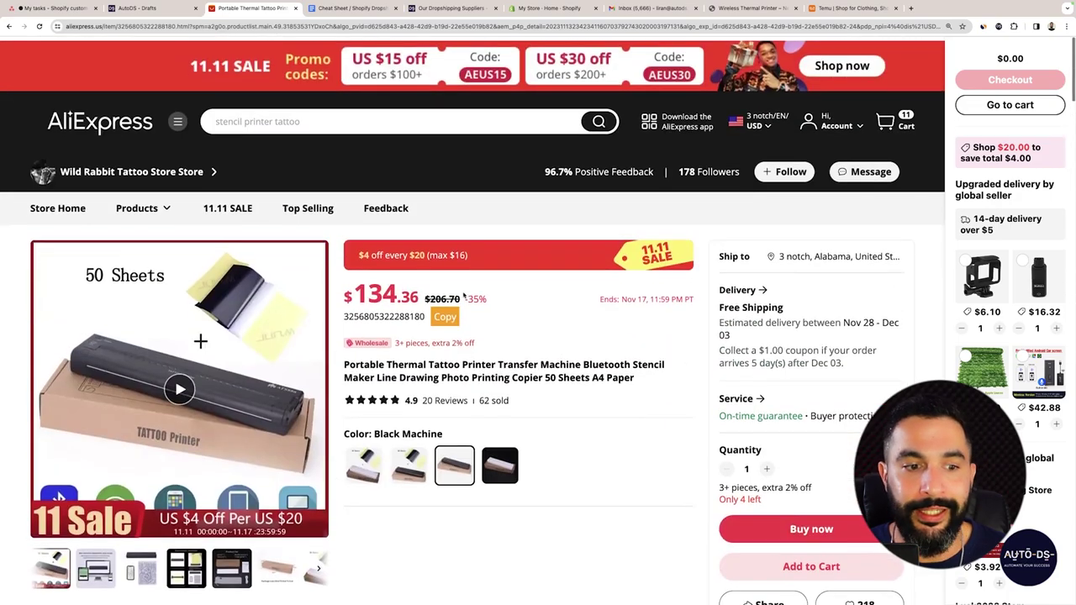
scroll(454, 328, down, 1)
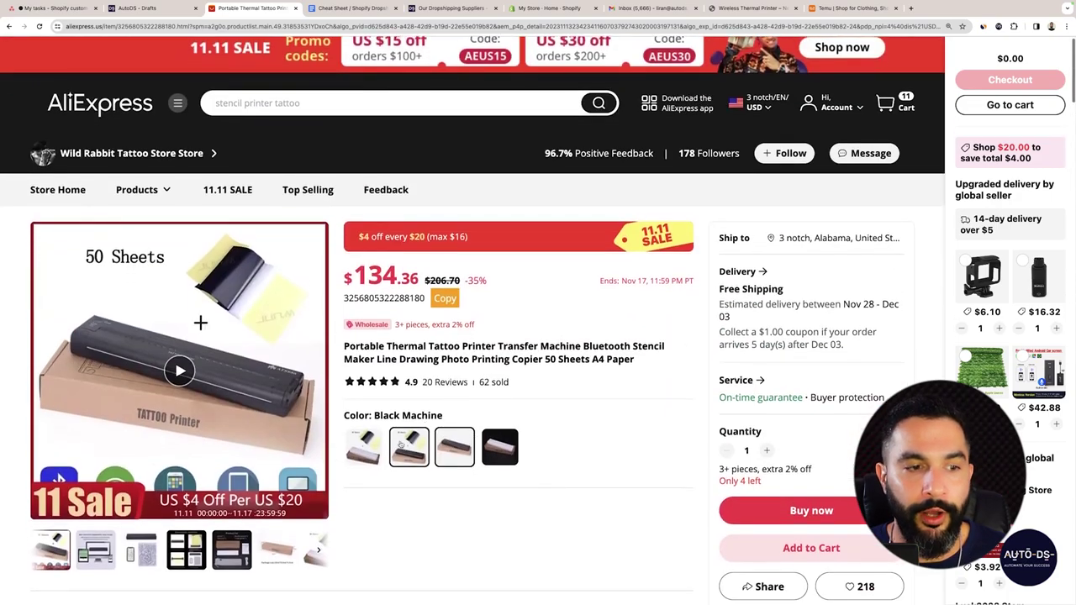
click(201, 8)
scroll(165, 344, down, 2)
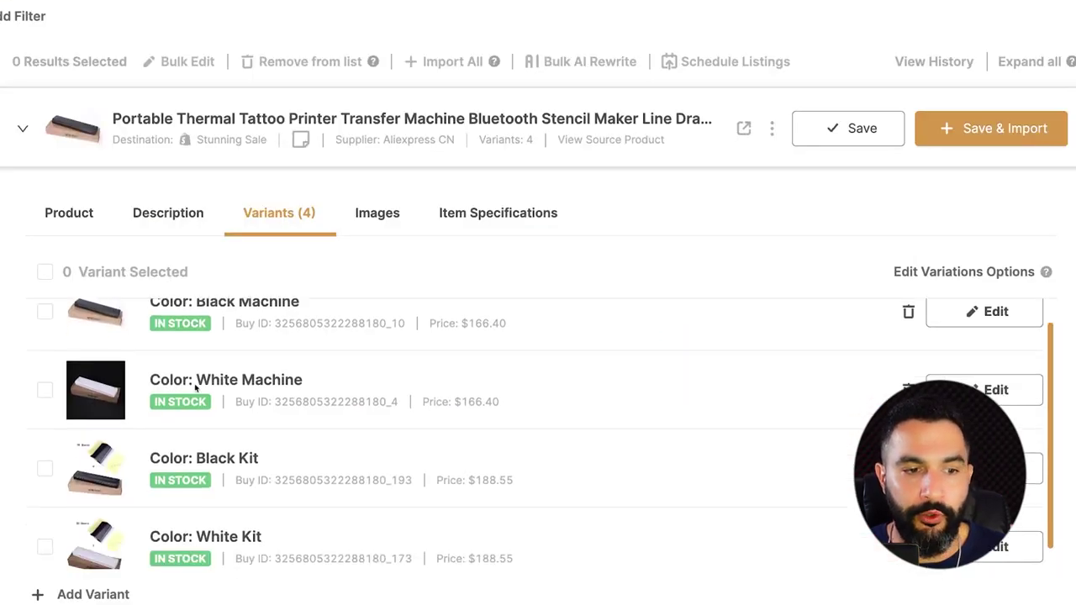
scroll(195, 324, up, 2)
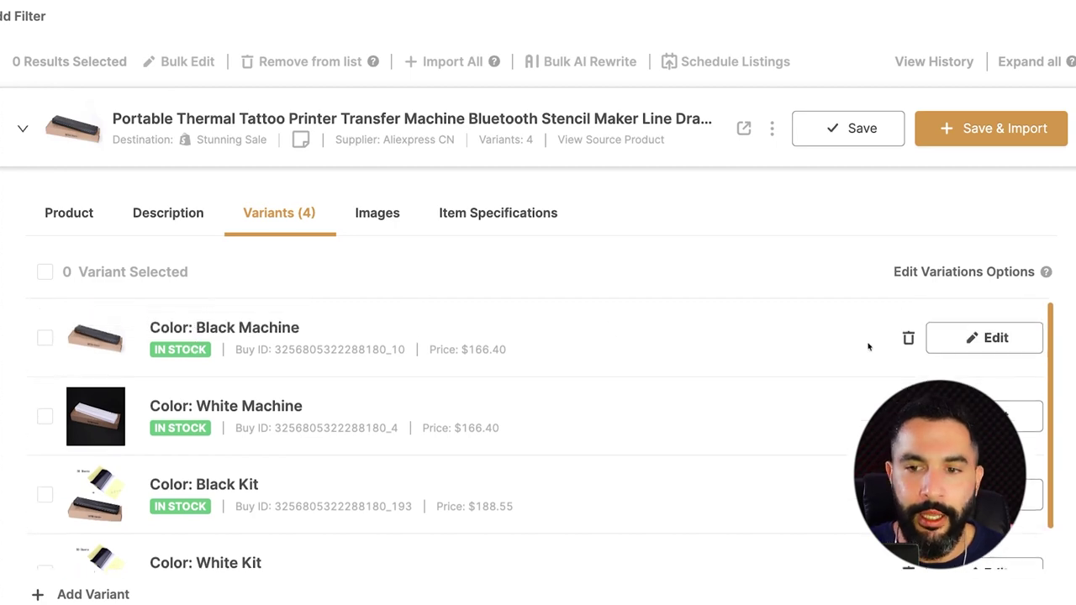
Try a 15% fee in the Black Machine variant's pricing and close the variant editor without saving
click(966, 339)
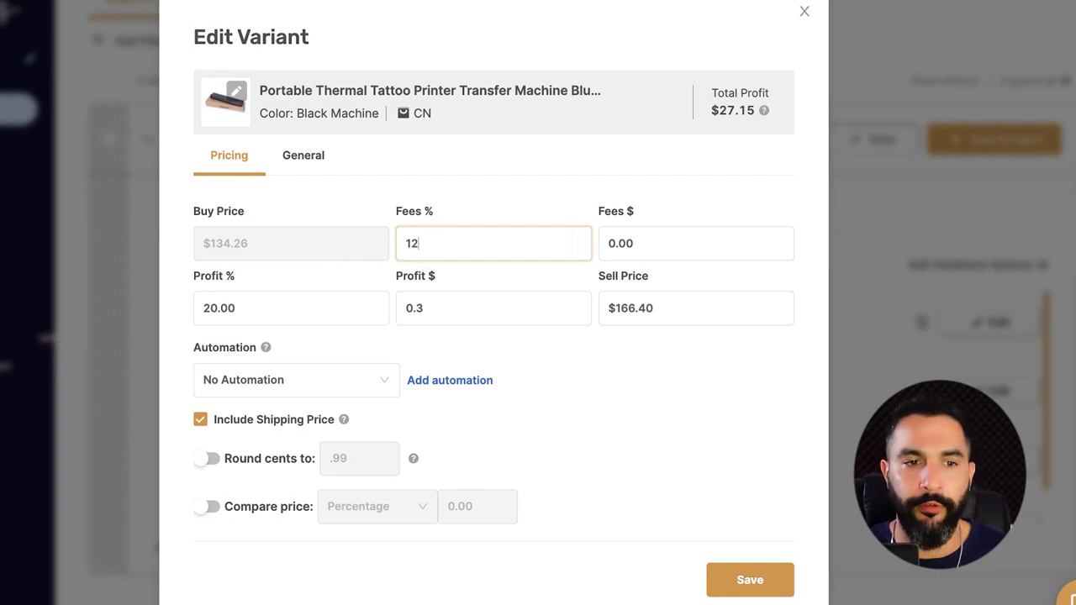
key(BackSpace)
text(5)
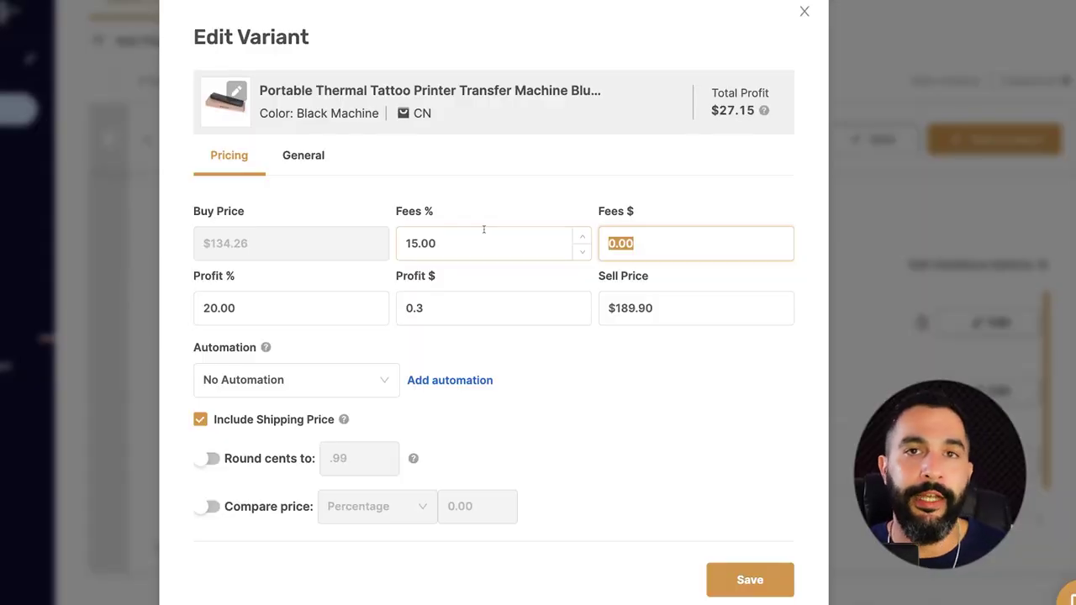
click(803, 11)
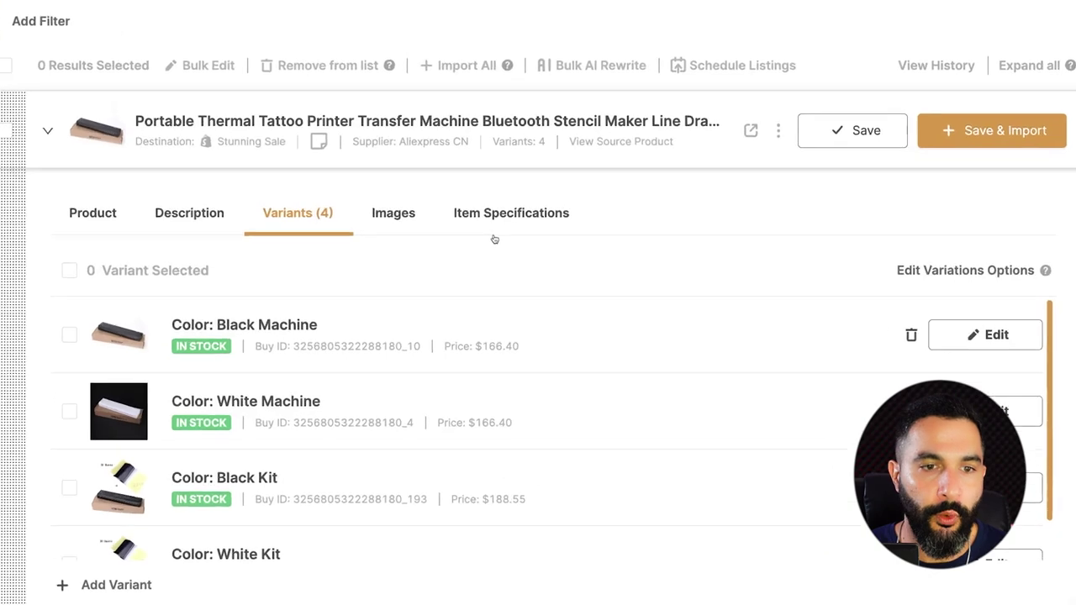
Look through the product images of the tattoo printer draft
click(380, 217)
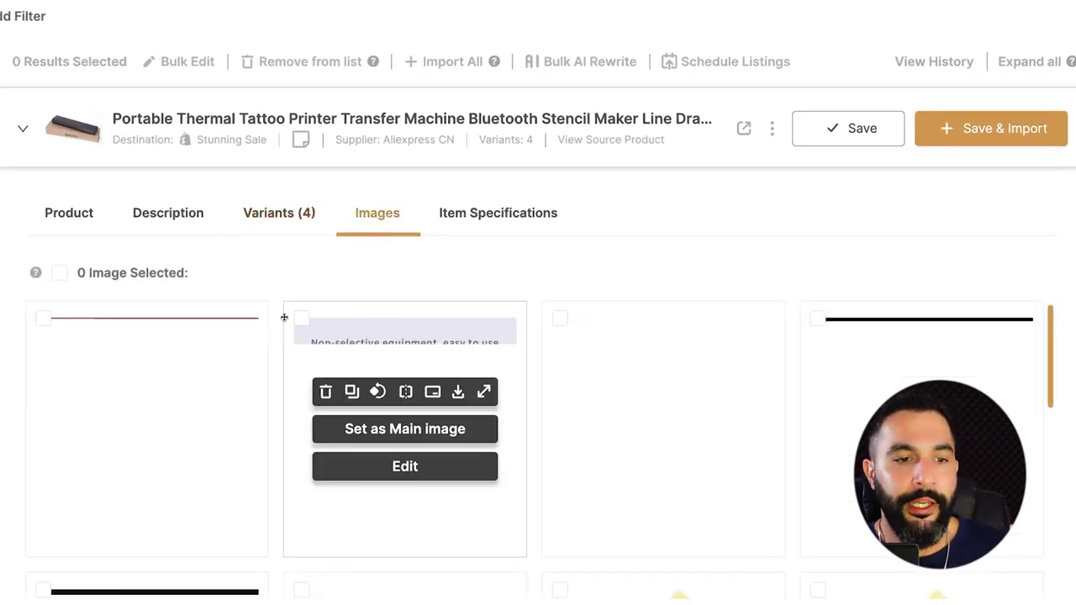
click(610, 140)
scroll(538, 336, down, 3)
scroll(538, 336, up, 1)
click(173, 8)
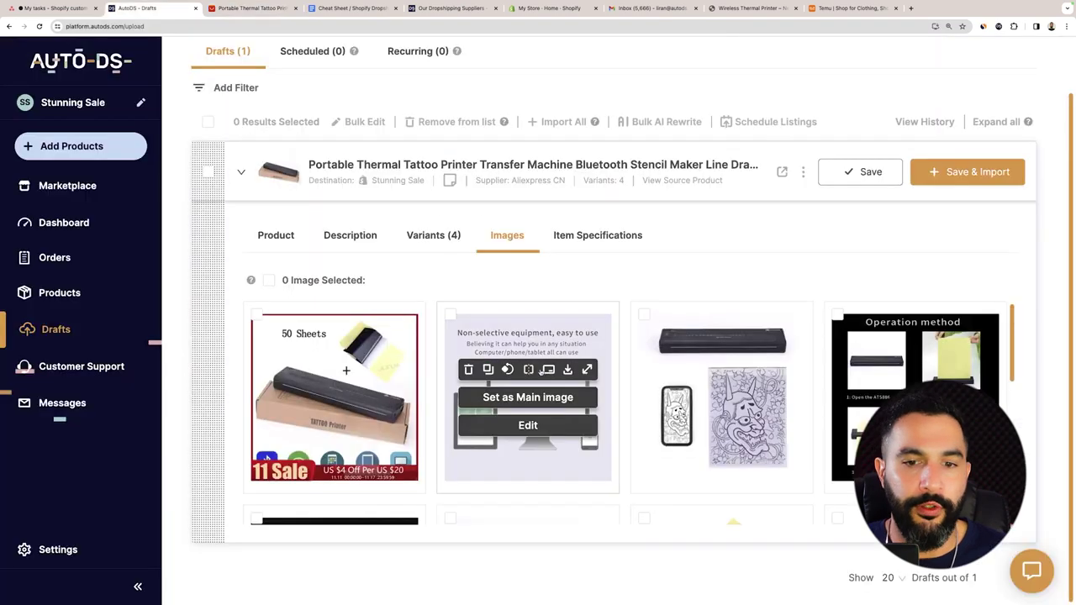
scroll(538, 373, down, 5)
scroll(725, 371, up, 5)
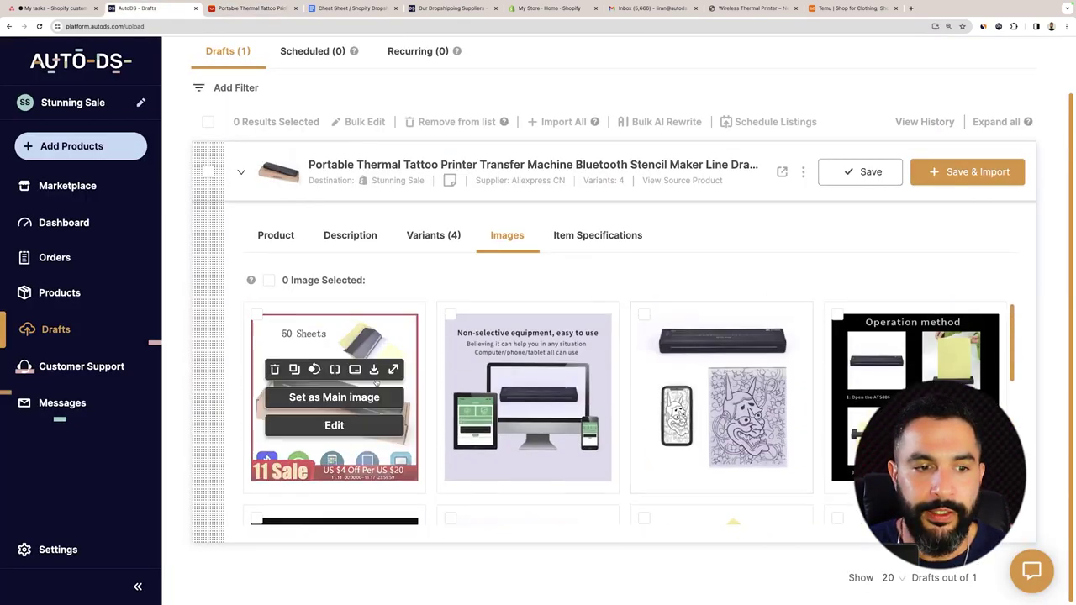
Open the 50 Sheets product picture in the image editor, examine its sale banner and cancel the editing
mouse_move(376, 398)
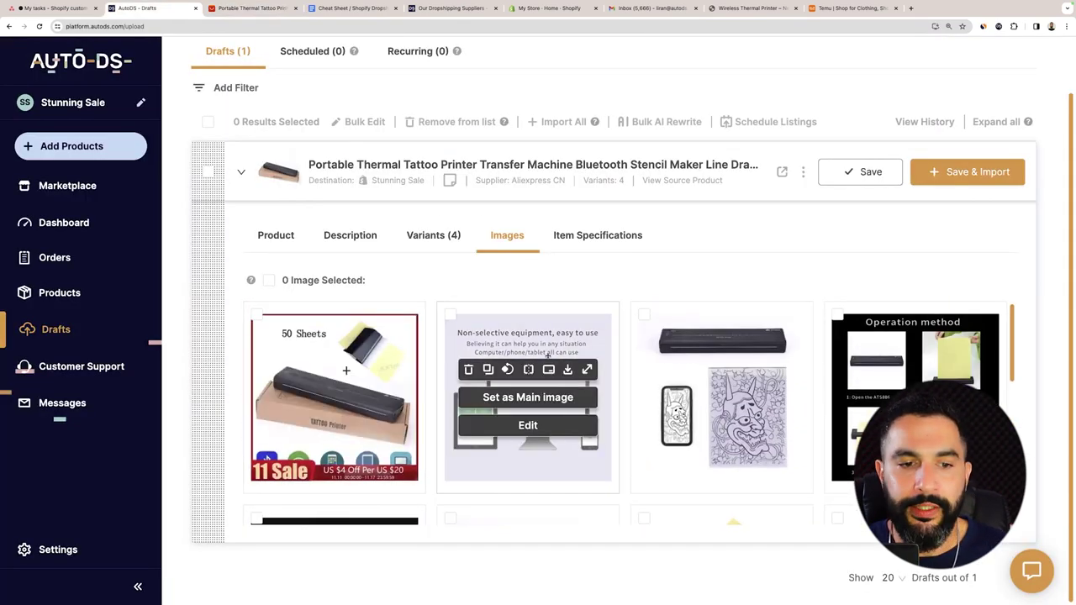
click(334, 426)
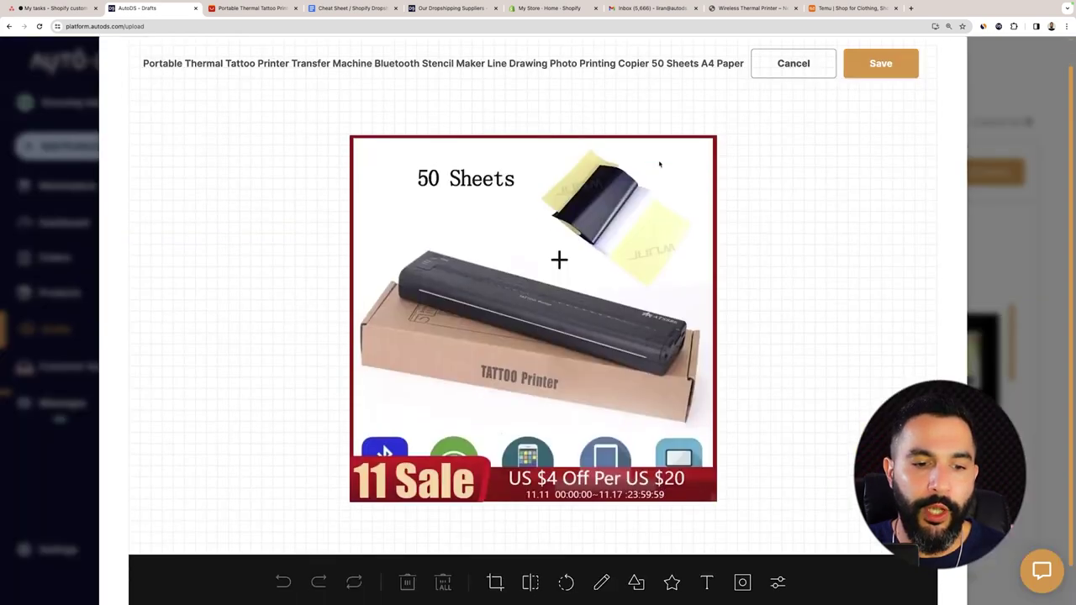
scroll(706, 475, up, 1)
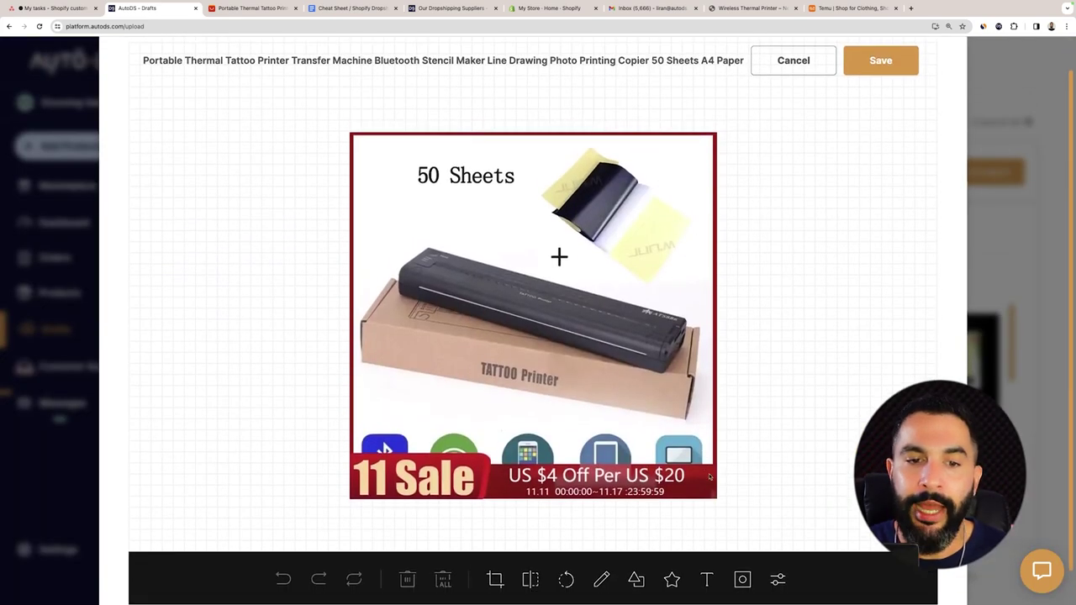
click(779, 72)
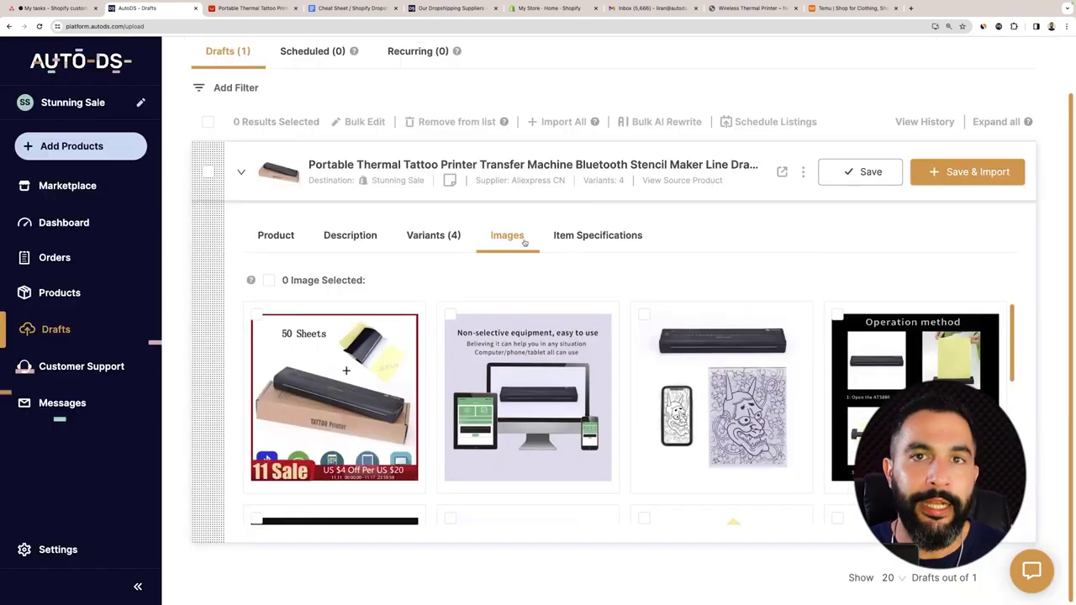
Review the item specifications of the tattoo printer draft
click(607, 238)
scroll(538, 336, down, 1)
scroll(530, 348, down, 1)
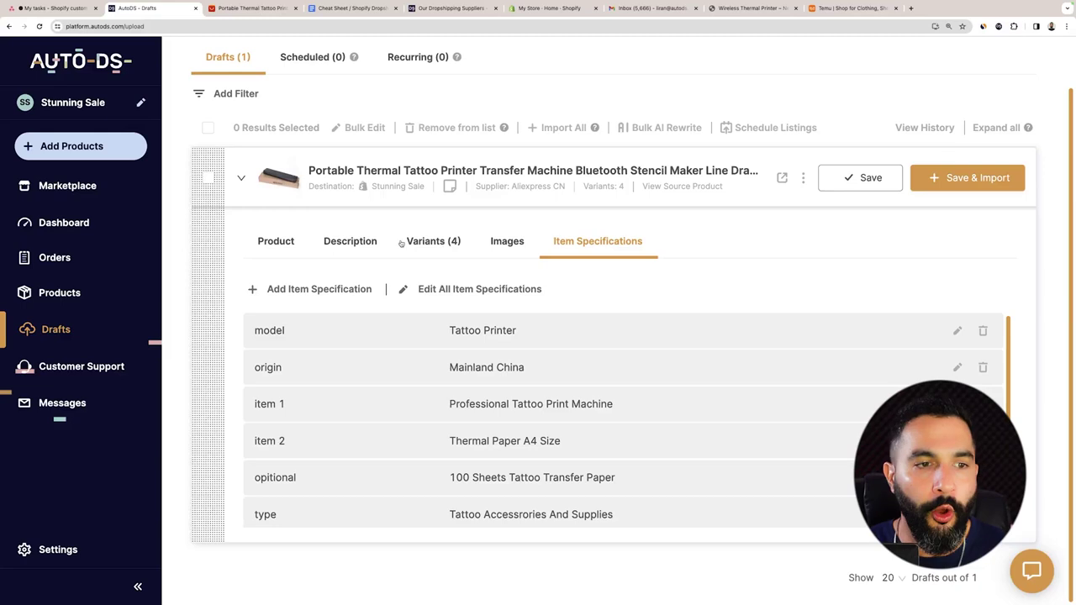
Generate a new AI title and description for the draft, both with the Make It Sound More Professional tone and Balanced temperature
click(316, 244)
click(276, 241)
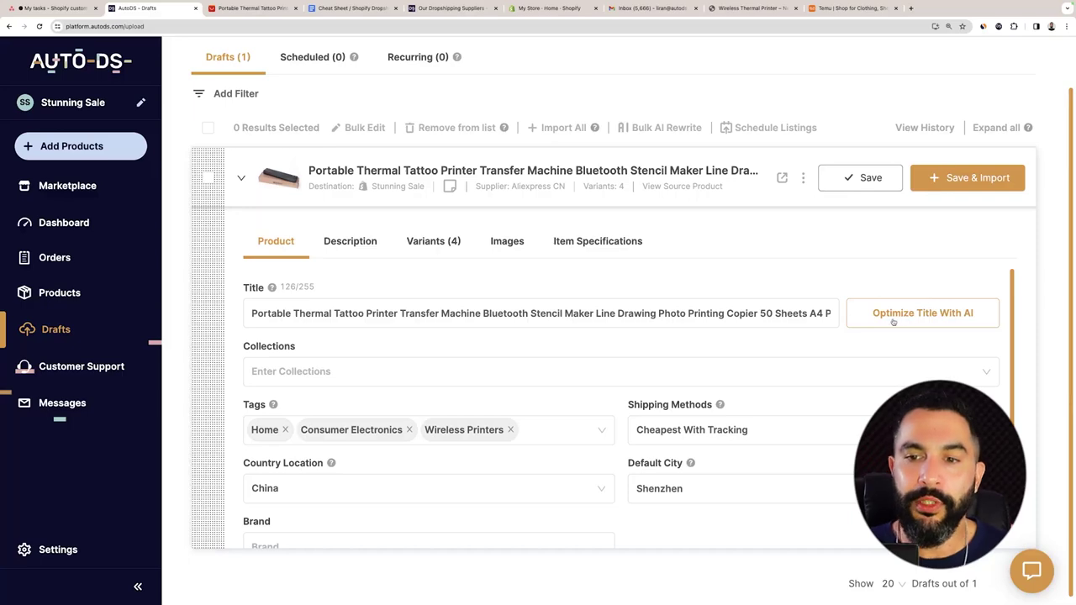
click(893, 322)
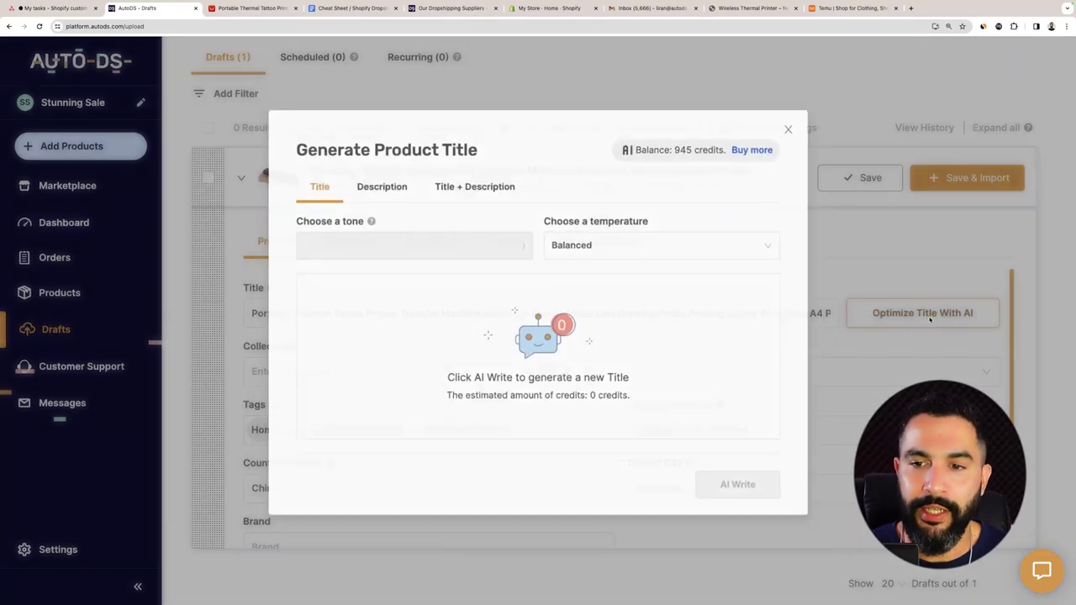
click(389, 181)
click(308, 185)
click(376, 181)
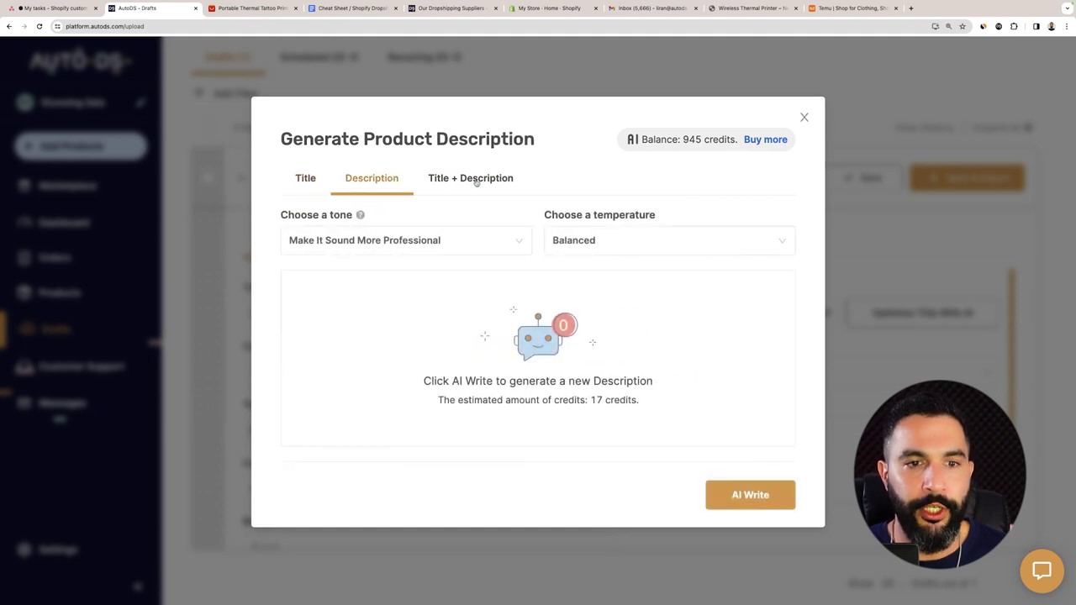
click(465, 177)
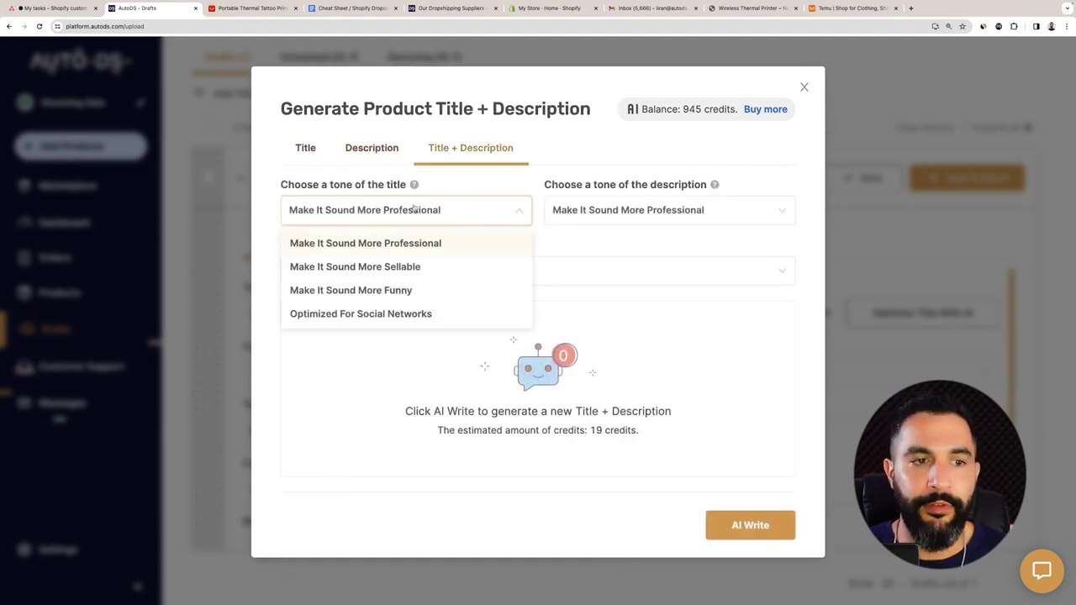
click(467, 189)
click(598, 211)
click(447, 244)
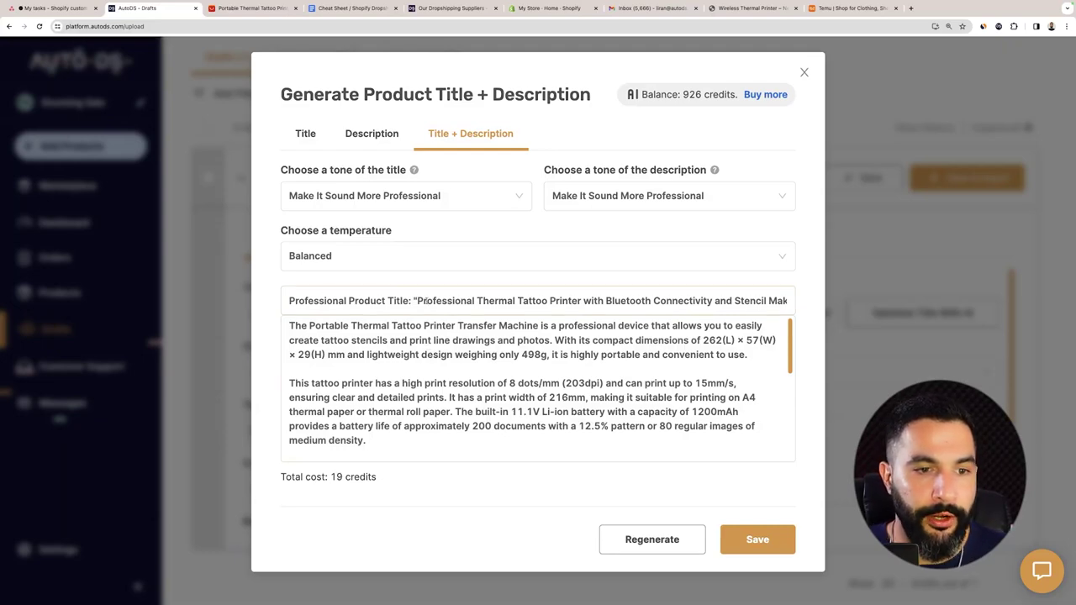
Read the generated title and description, and check them against the original title and description on the AliExpress page
scroll(382, 348, down, 5)
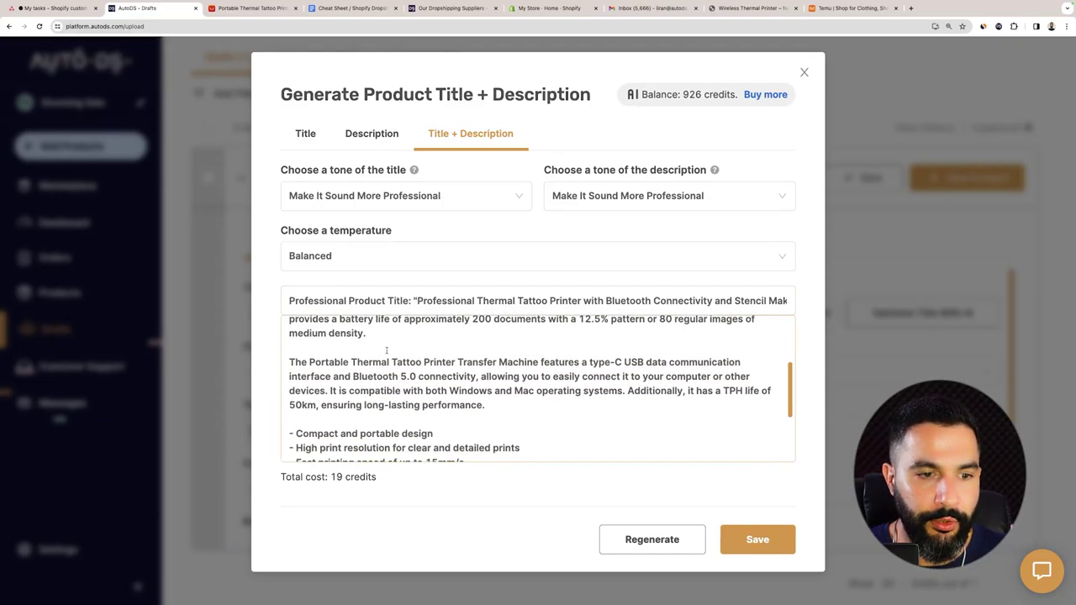
scroll(353, 337, up, 5)
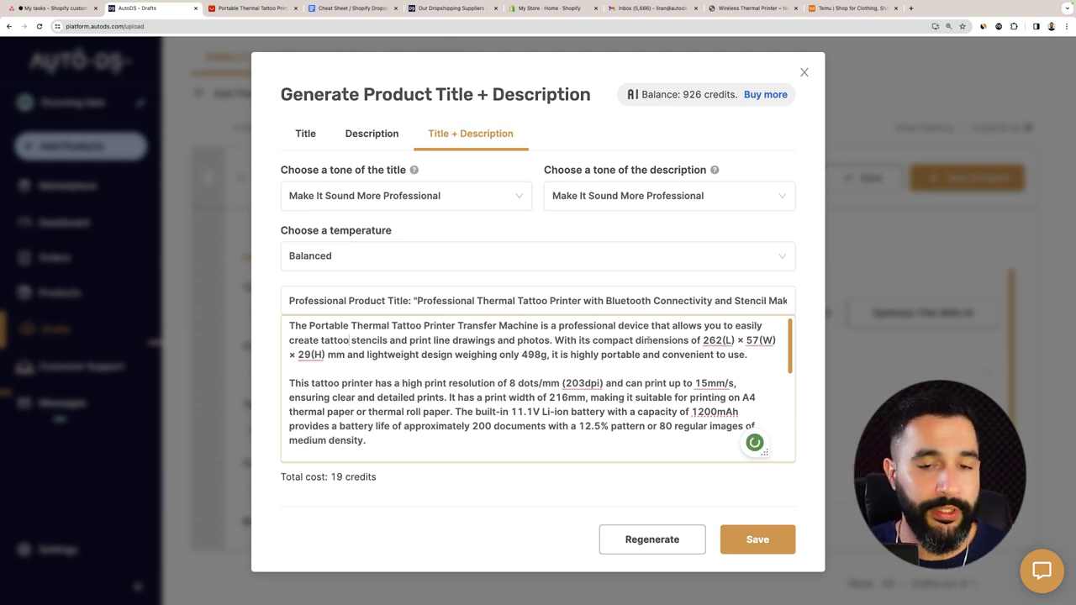
key(ctrl+Tab)
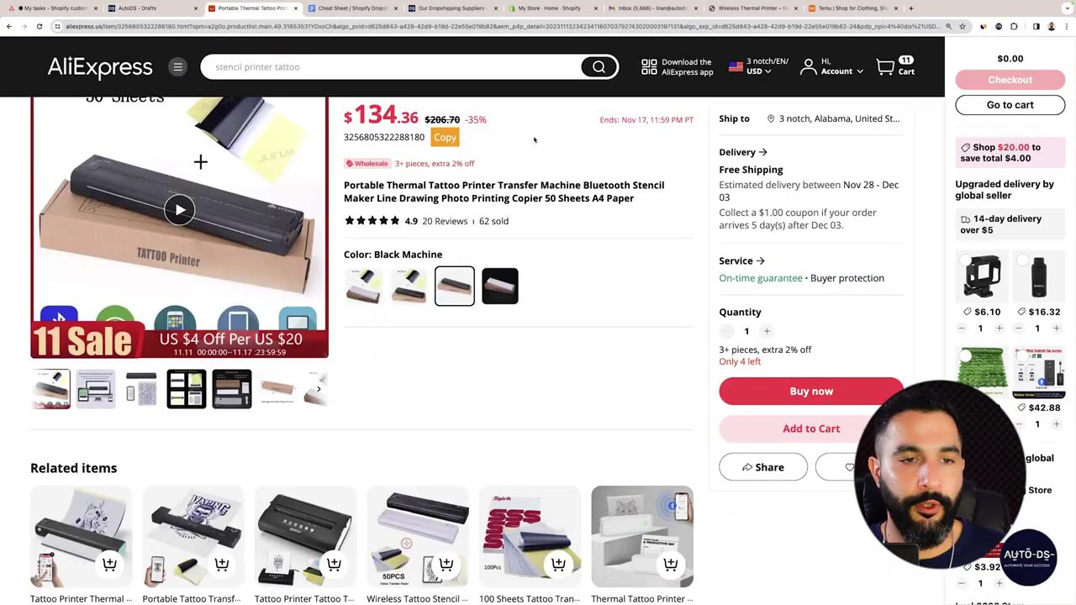
scroll(446, 189, up, 1)
drag(345, 202, 556, 216)
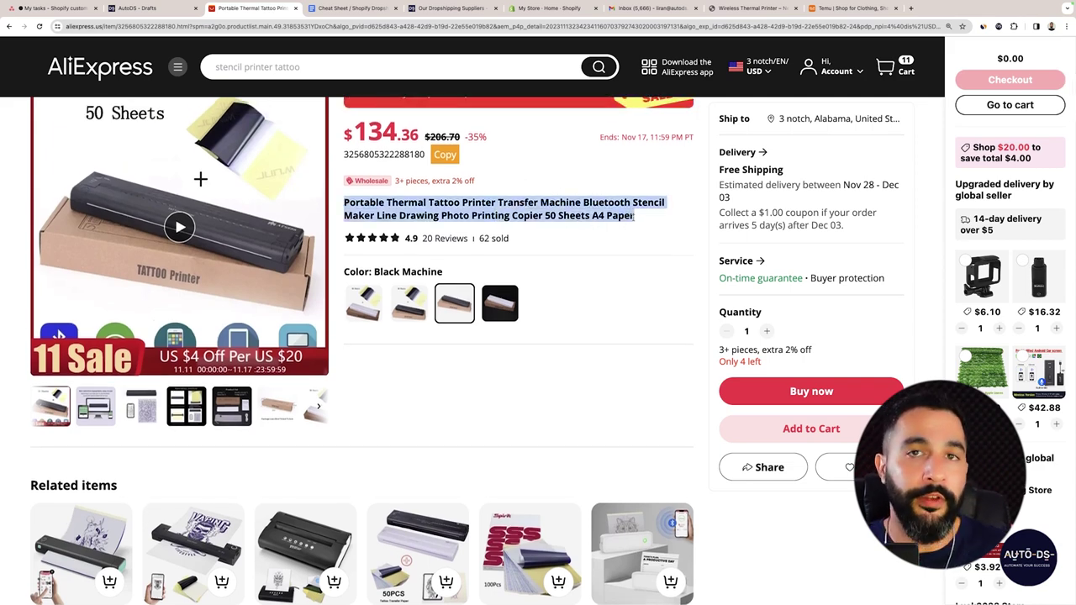
scroll(200, 178, down, 10)
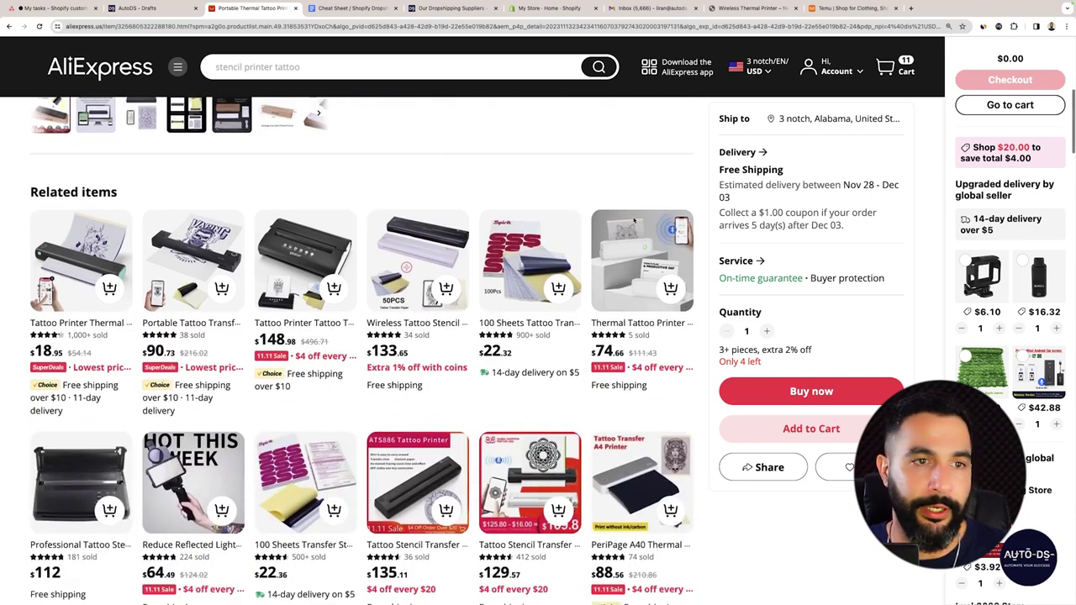
scroll(615, 223, down, 3)
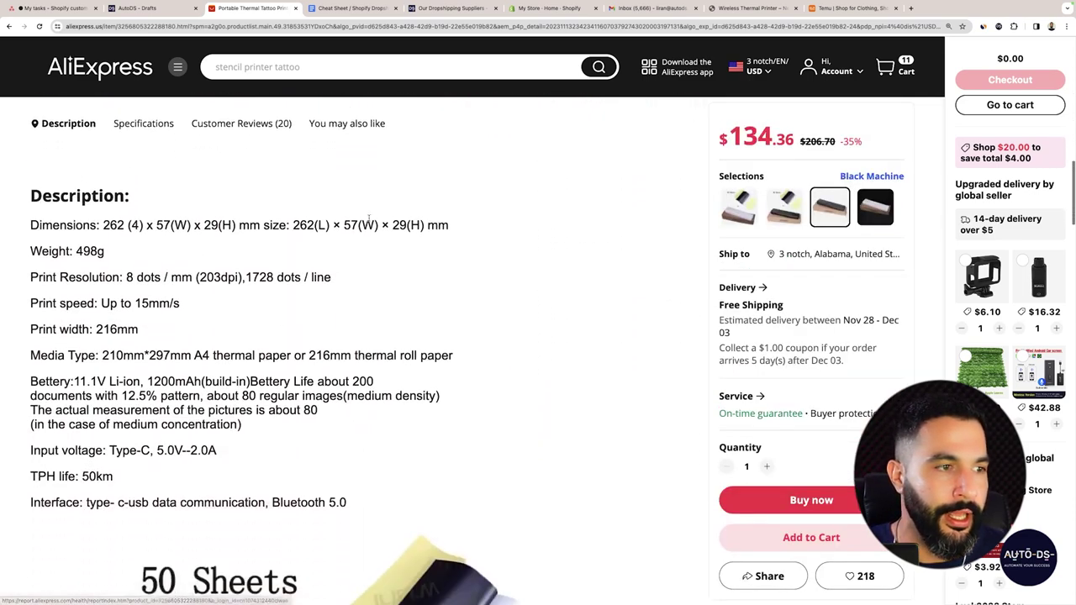
drag(31, 205, 374, 397)
drag(40, 240, 196, 250)
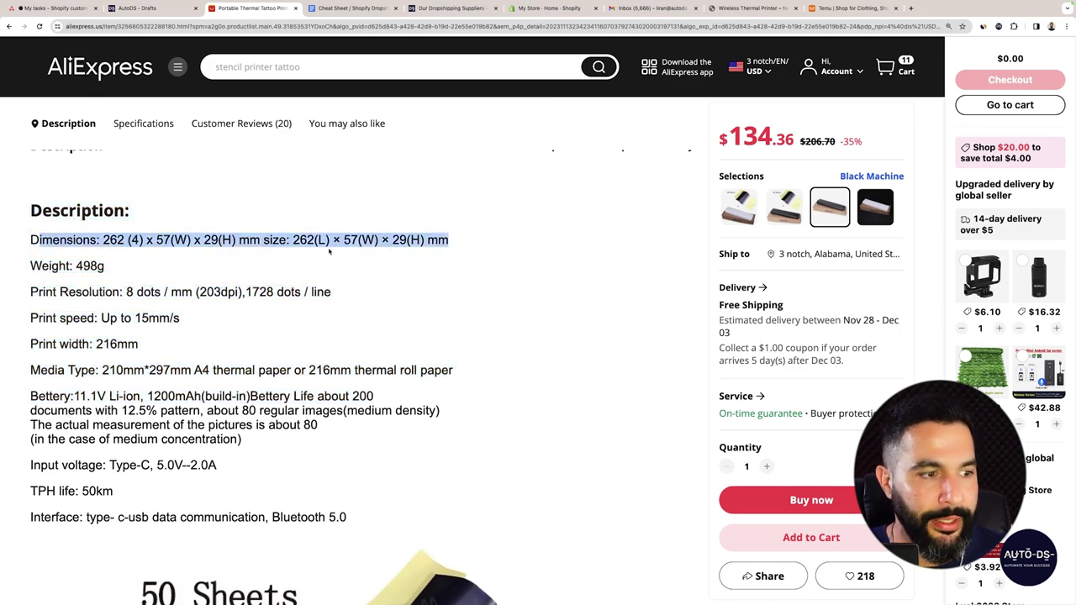
click(124, 263)
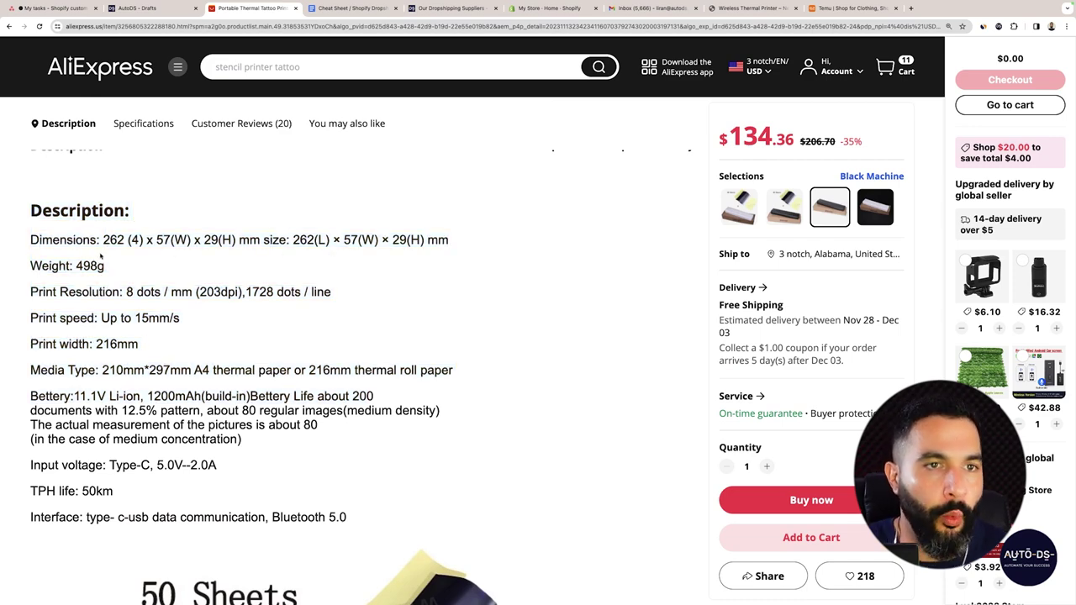
Return to the AutoDS draft and read the generated description through to its closing note
click(148, 7)
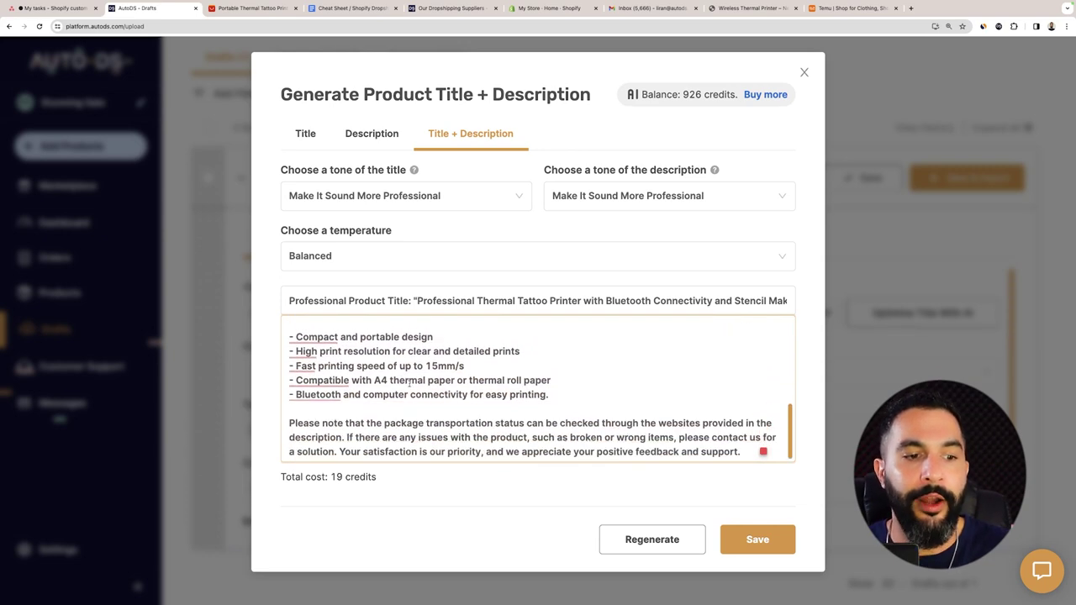
scroll(410, 383, up, 5)
scroll(411, 383, down, 5)
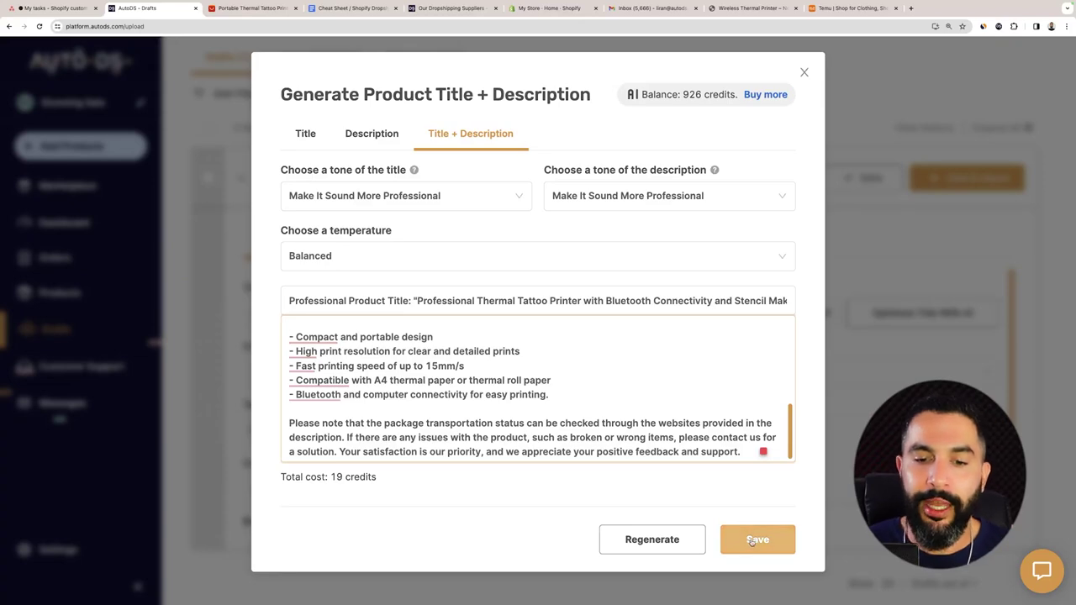
Apply the generated title and description to the draft and import the product into the Stunning Sale store
click(752, 542)
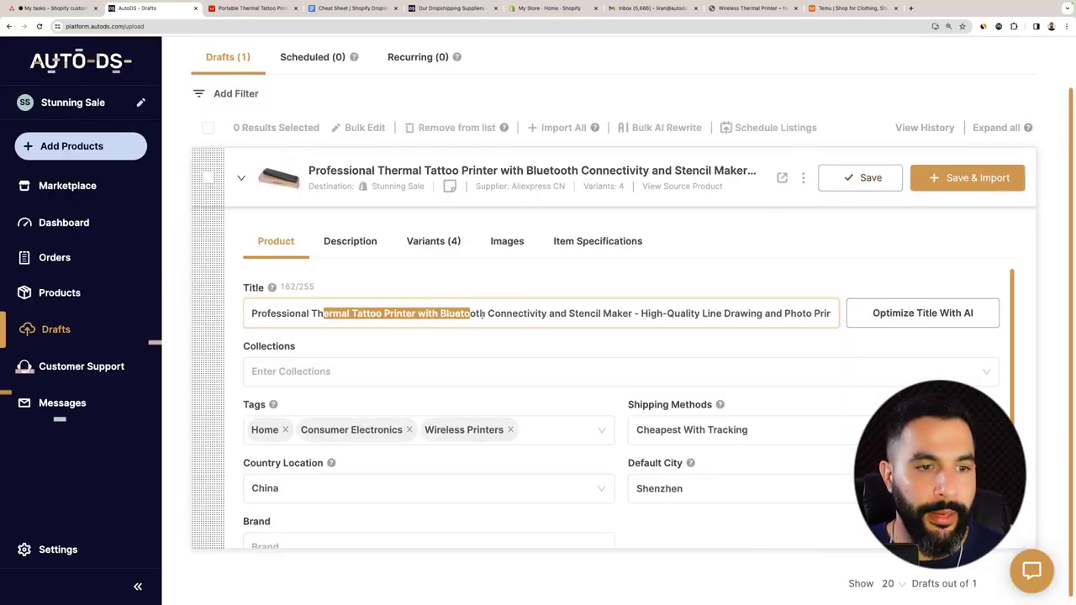
click(351, 243)
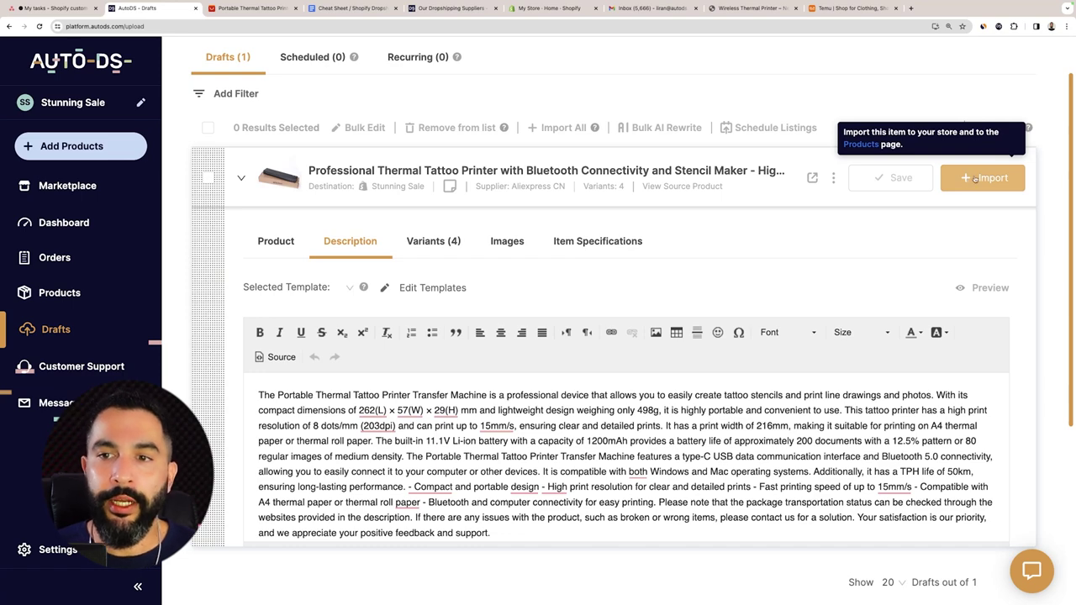
click(976, 179)
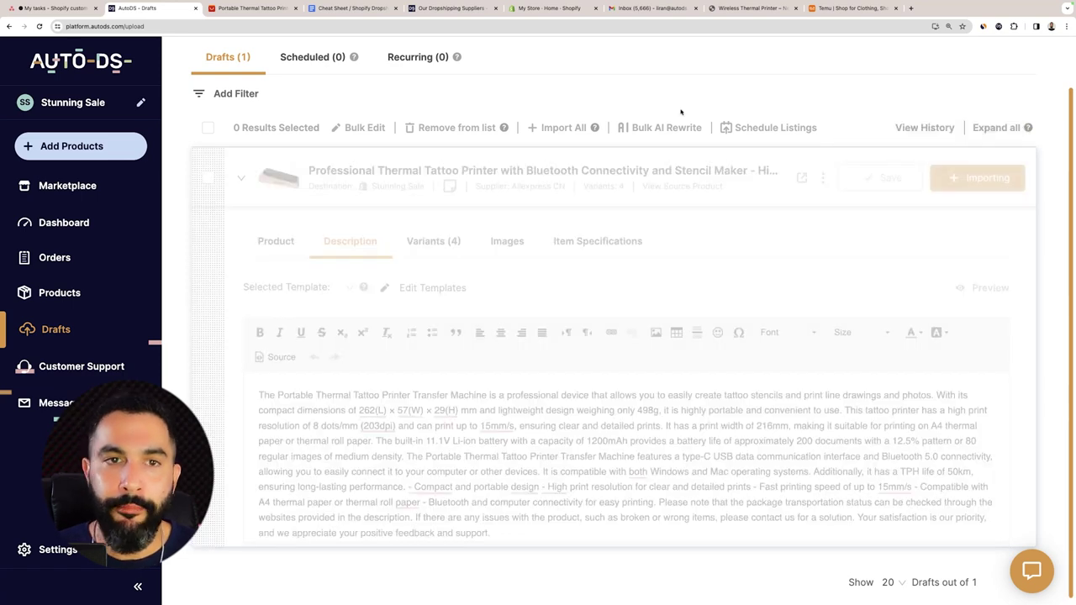
Place the Shopify admin tab beside the AutoDS tab and open the details of the product import in AutoDS
drag(524, 12, 255, 18)
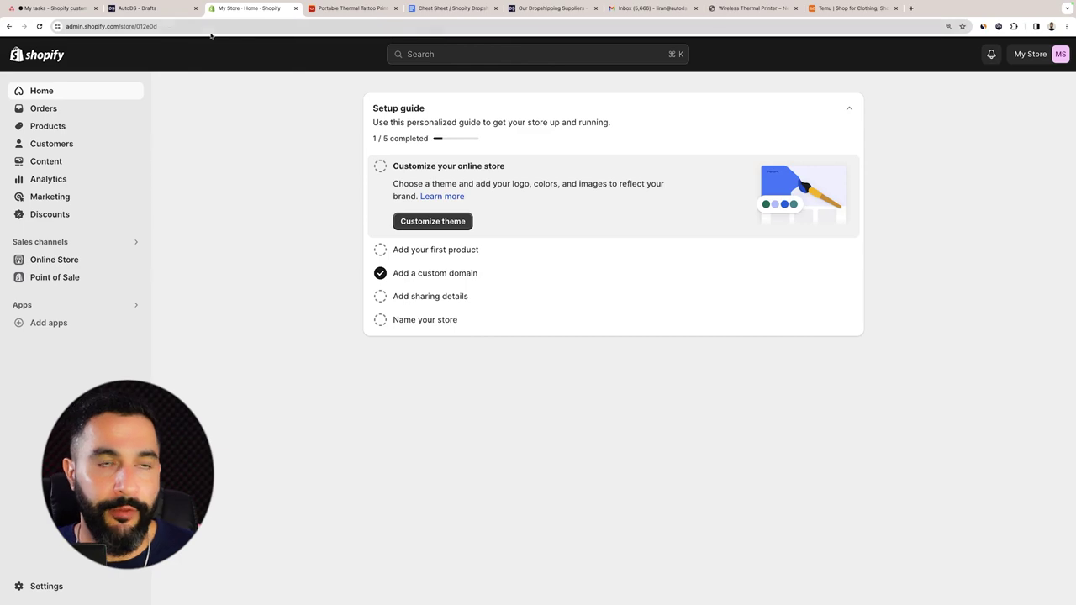
click(144, 12)
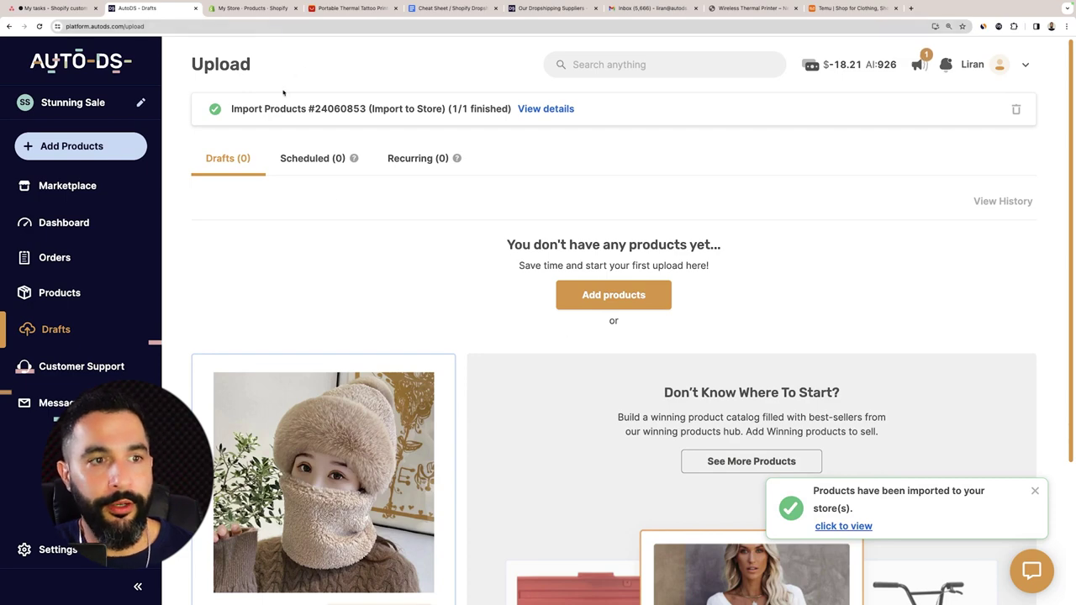
click(529, 110)
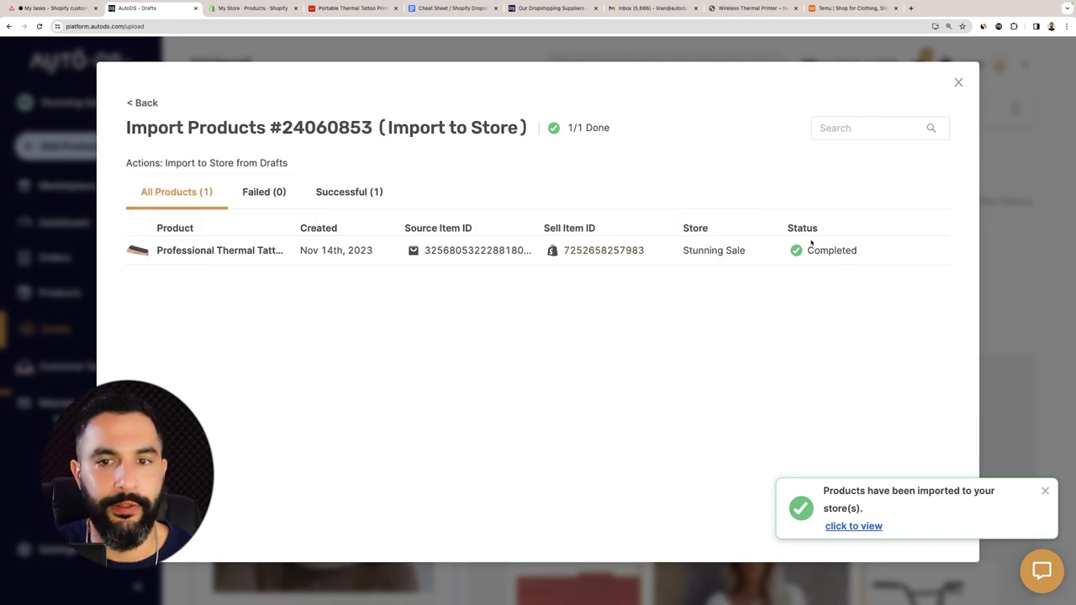
Switch to Shopify, refresh the product list and open the imported thermal tattoo printer product
click(252, 8)
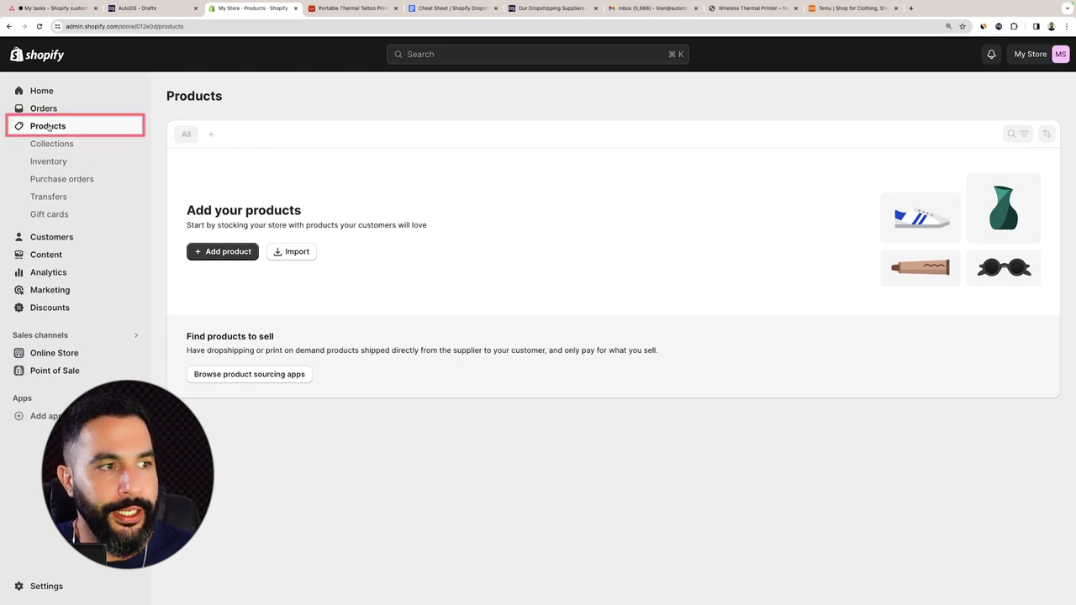
click(40, 26)
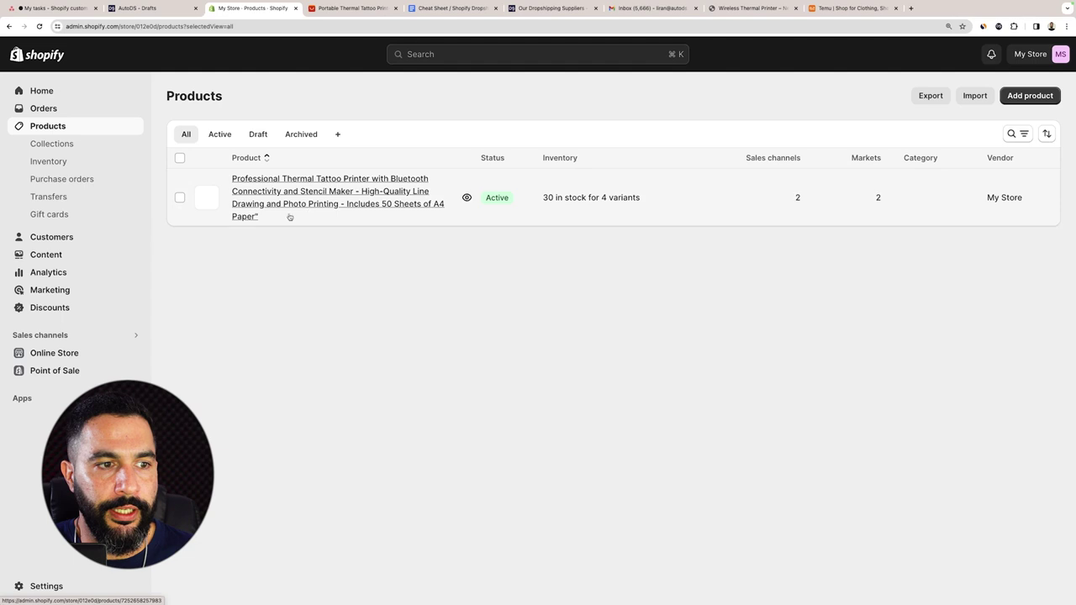
click(284, 216)
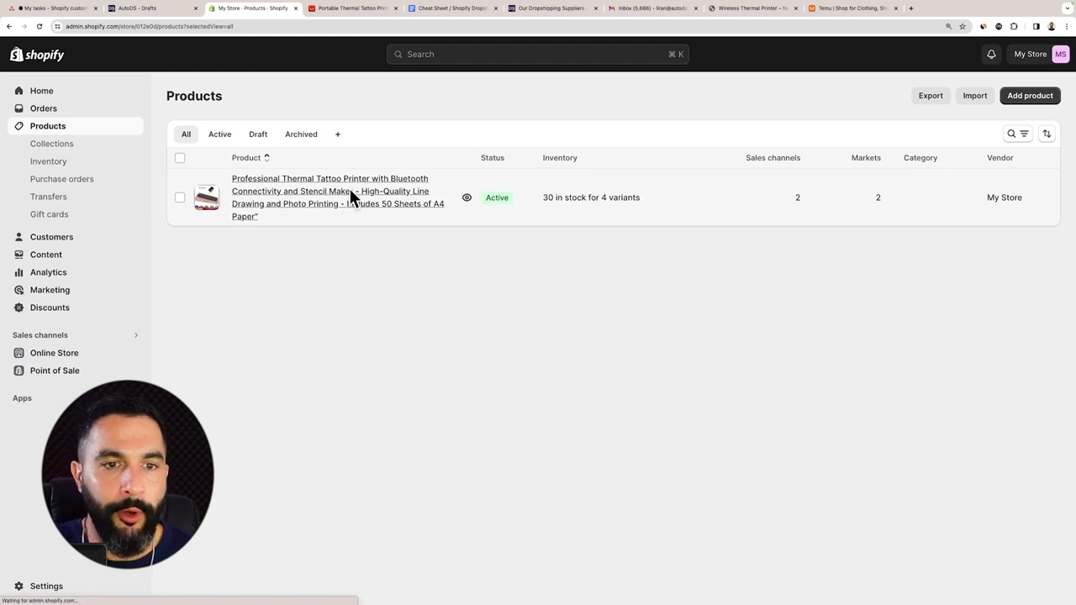
click(296, 192)
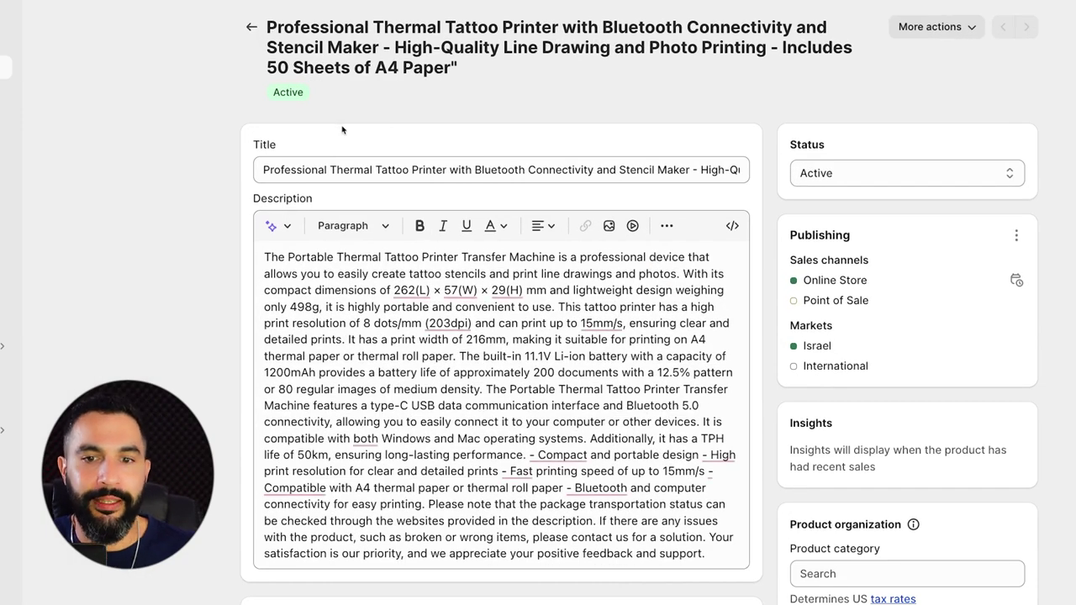
Split the product description into a new paragraph before the sentence starting "The built-in 11.1V Li-ion battery"
scroll(342, 129, down, 1)
click(460, 336)
key(Return)
key(Return)
key(BackSpace)
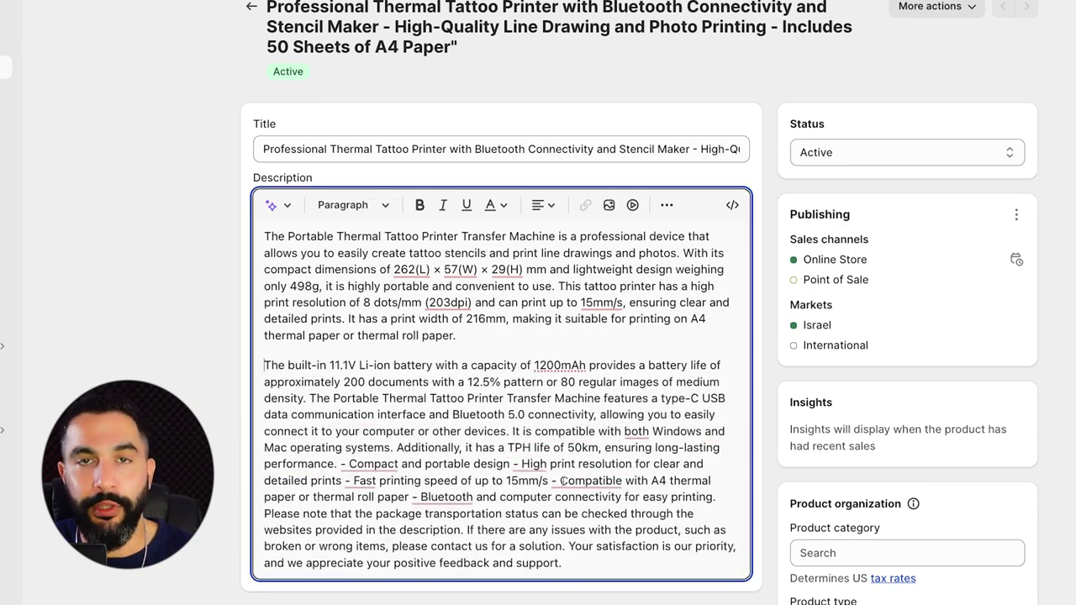
Review the product's media images, variants with their prices and stock, and search engine listing
scroll(561, 481, down, 10)
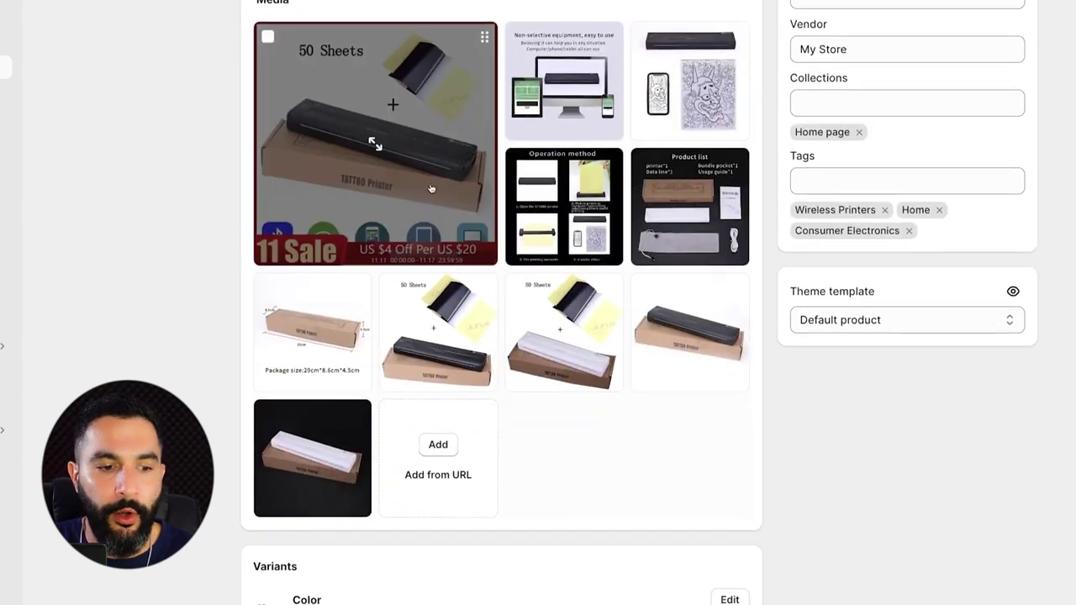
scroll(431, 188, down, 6)
scroll(344, 175, down, 2)
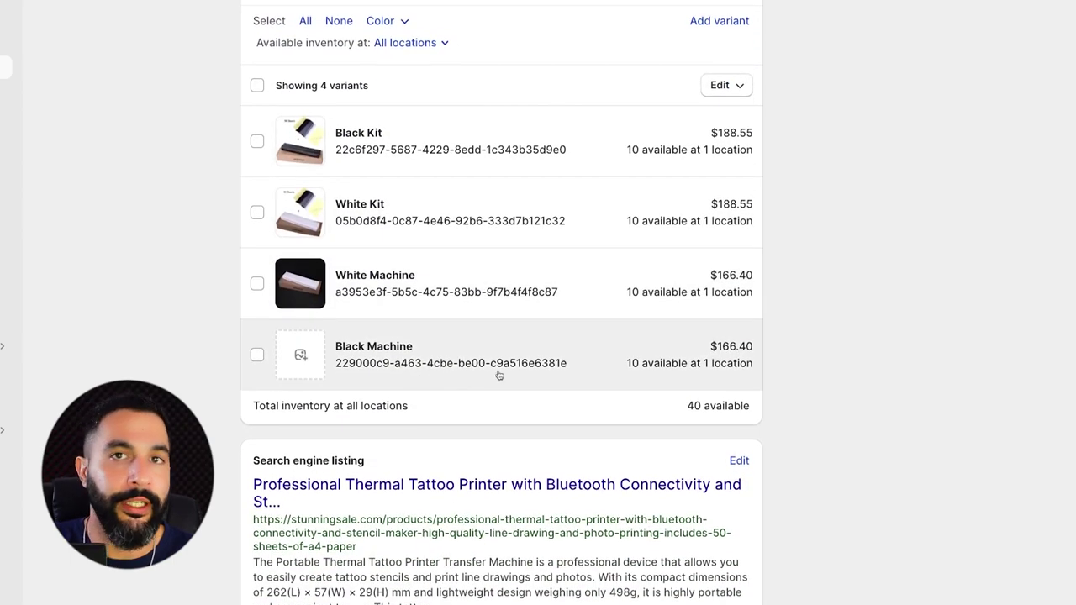
scroll(469, 381, up, 20)
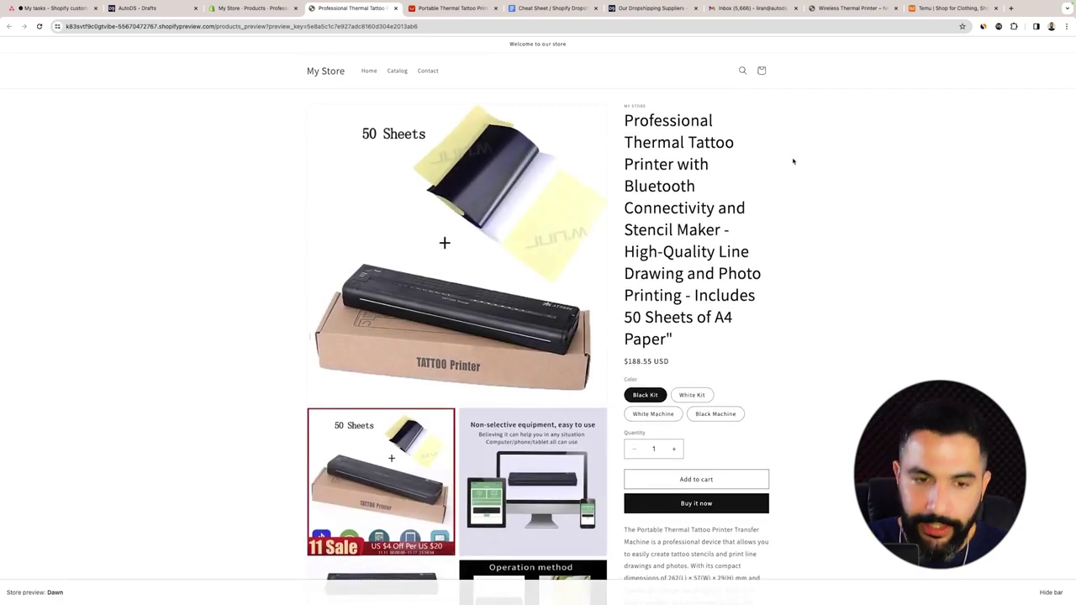
Review the tattoo printer's store preview, including its title, price, color options, images and description
key(ctrl+plus)
scroll(793, 162, down, 3)
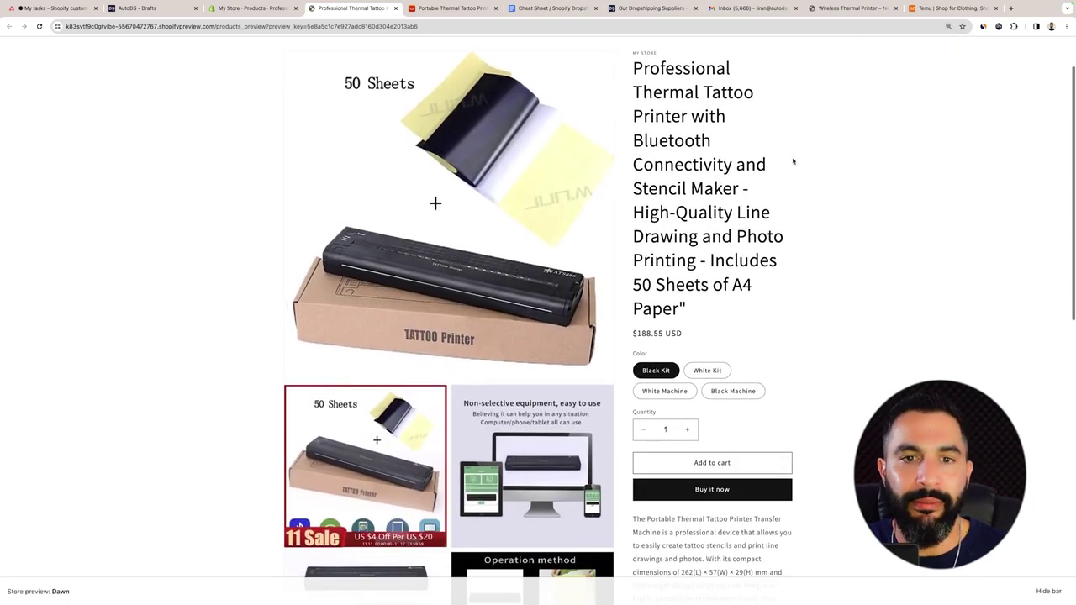
scroll(793, 160, up, 2)
scroll(793, 161, up, 2)
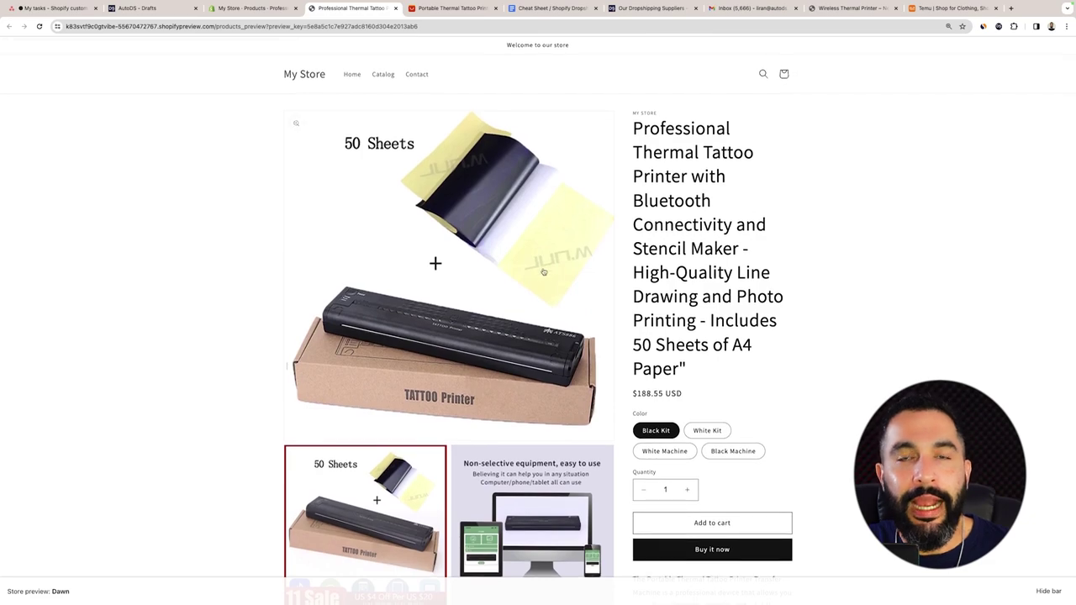
scroll(705, 203, down, 5)
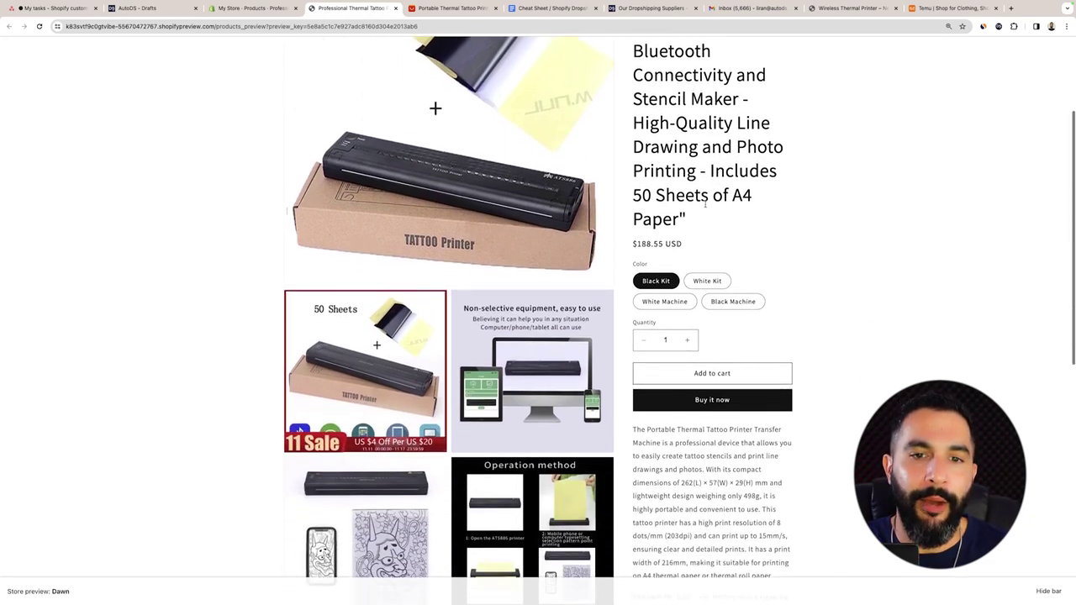
scroll(707, 205, down, 4)
scroll(708, 203, up, 9)
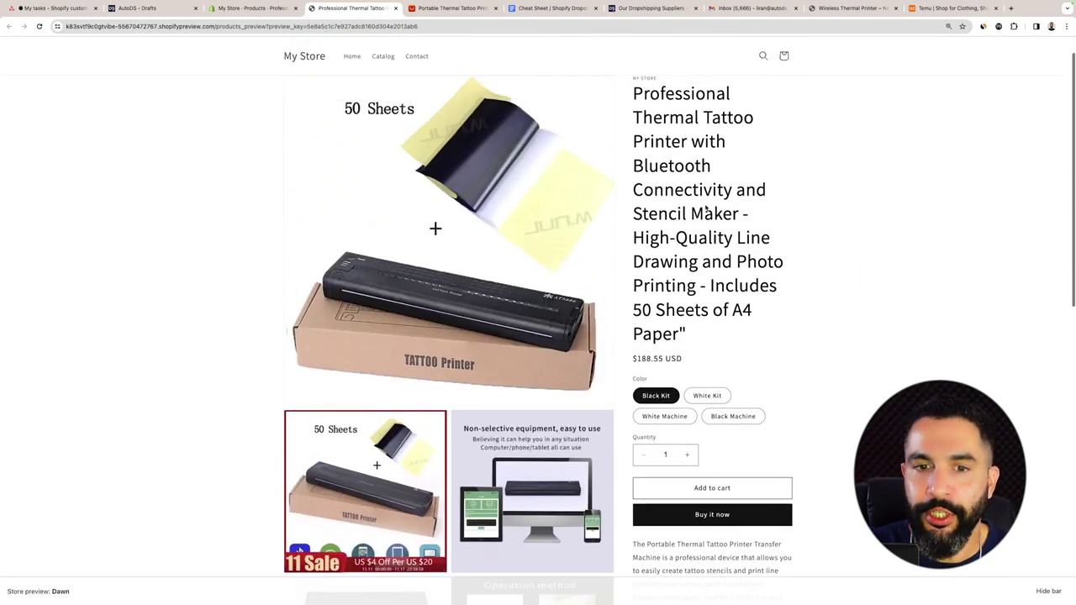
scroll(710, 202, down, 8)
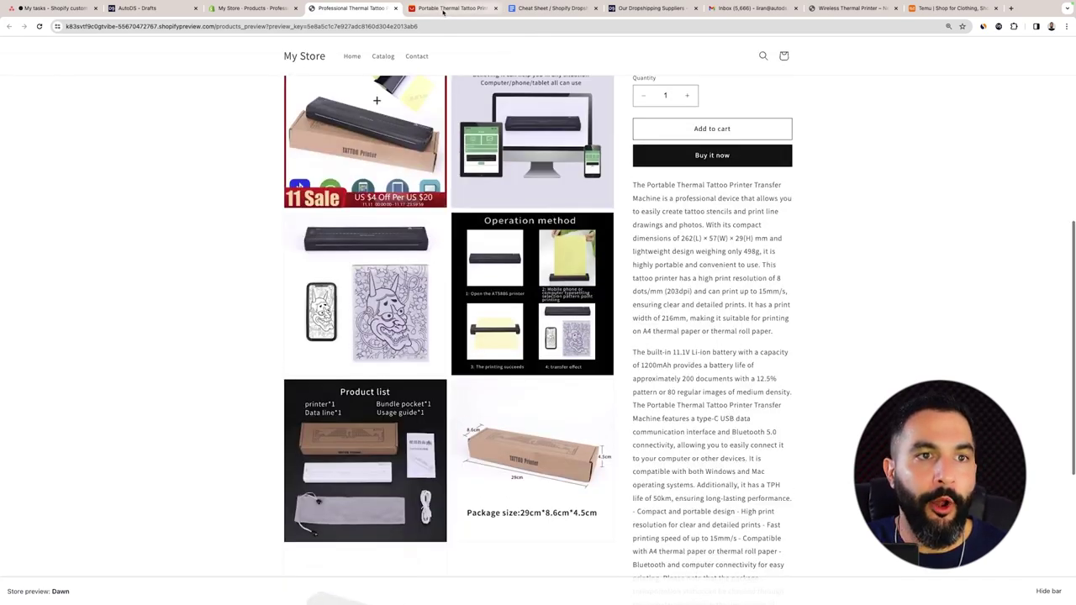
Check the AliExpress listing, and examine the product page and review app resources under Step 5 of the cheat sheet
click(445, 8)
scroll(144, 401, up, 10)
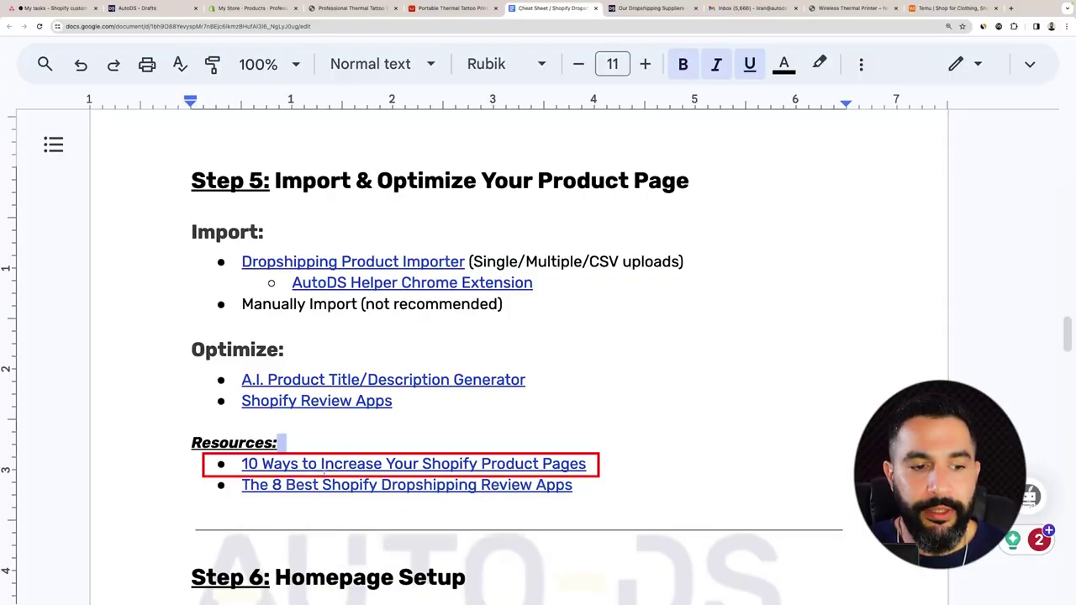
click(352, 471)
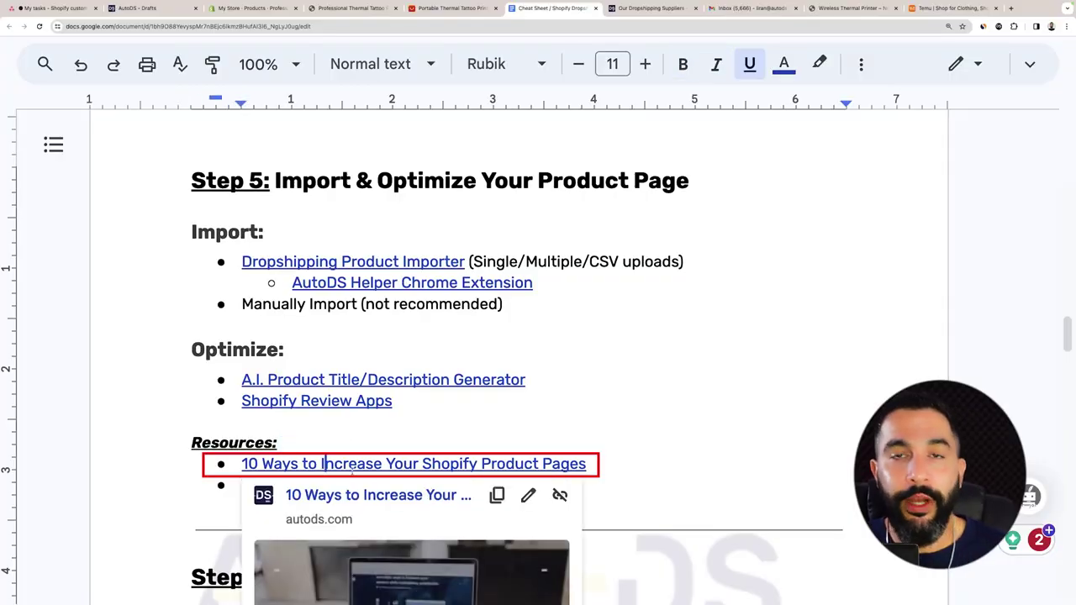
click(621, 453)
click(342, 486)
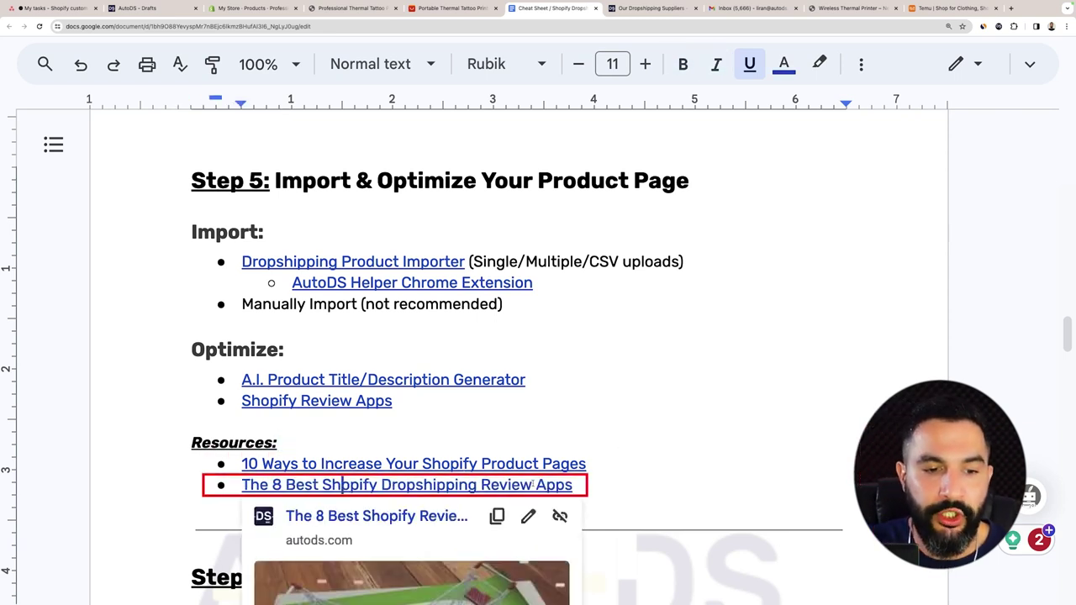
click(600, 484)
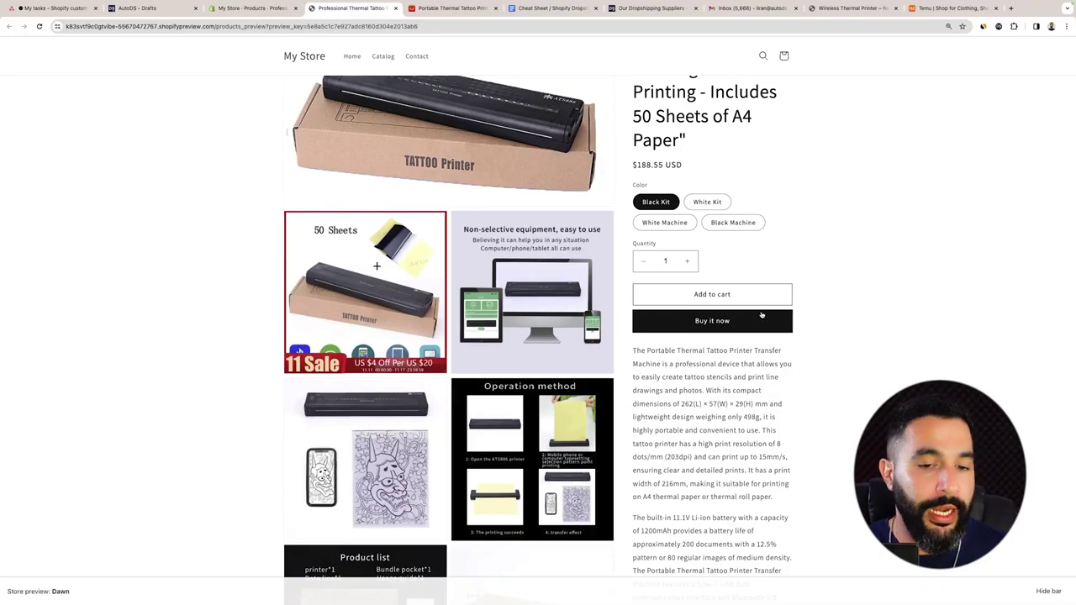
Inspect the store preview's images and title, and the description with its inserted package image in the Shopify product editor
scroll(759, 313, down, 5)
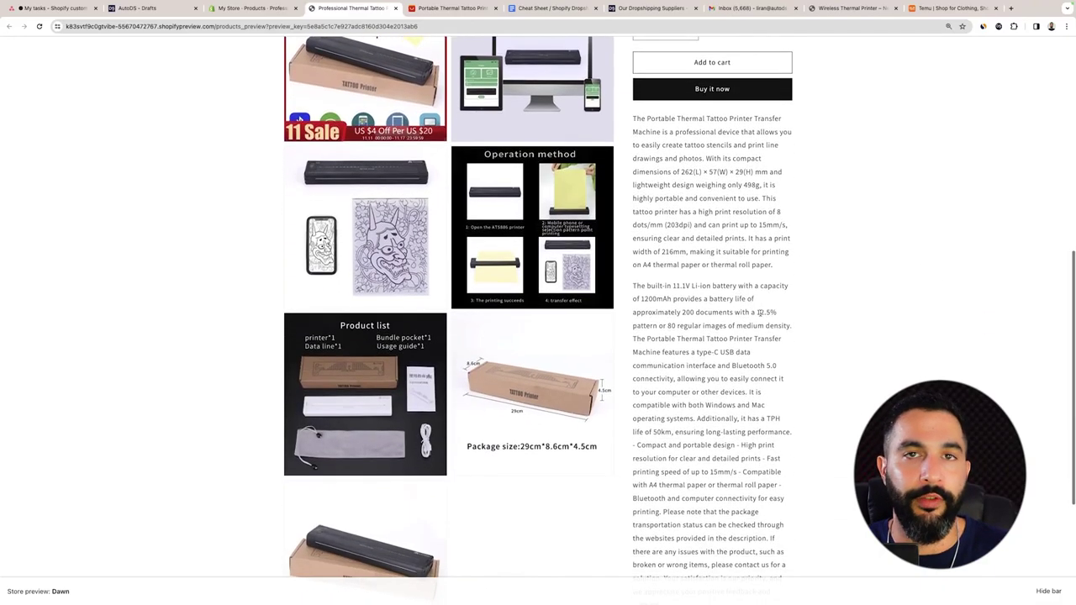
scroll(759, 313, down, 2)
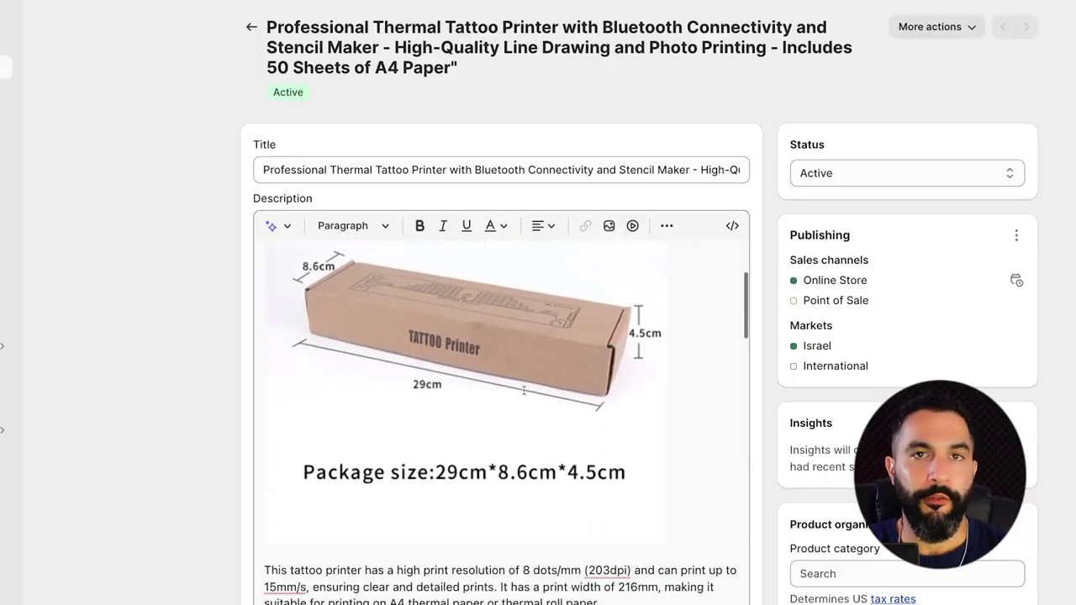
scroll(526, 389, down, 3)
scroll(528, 391, down, 5)
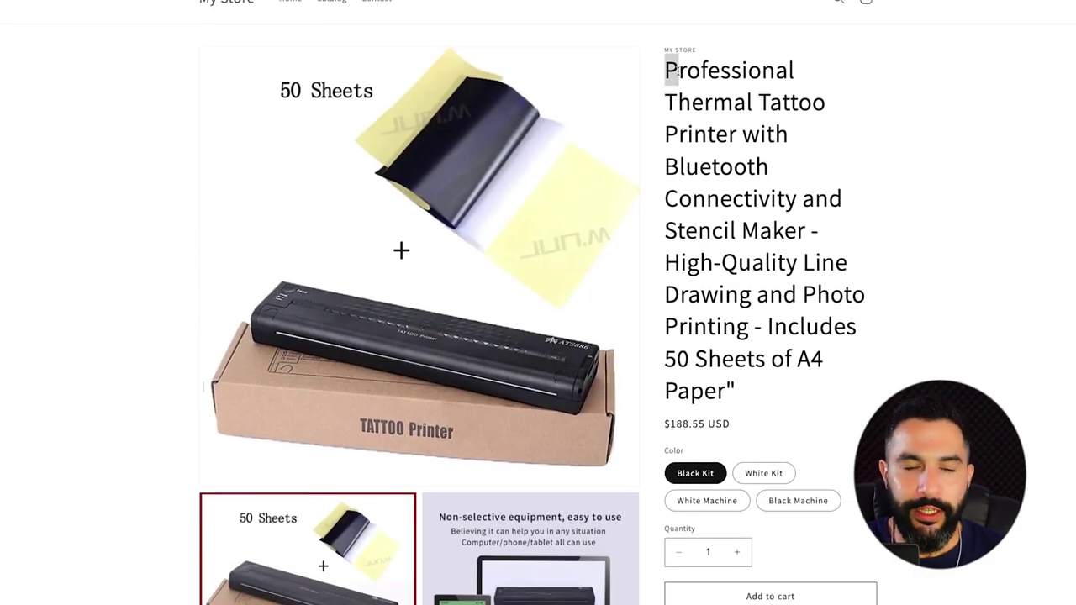
drag(671, 71, 790, 380)
click(776, 386)
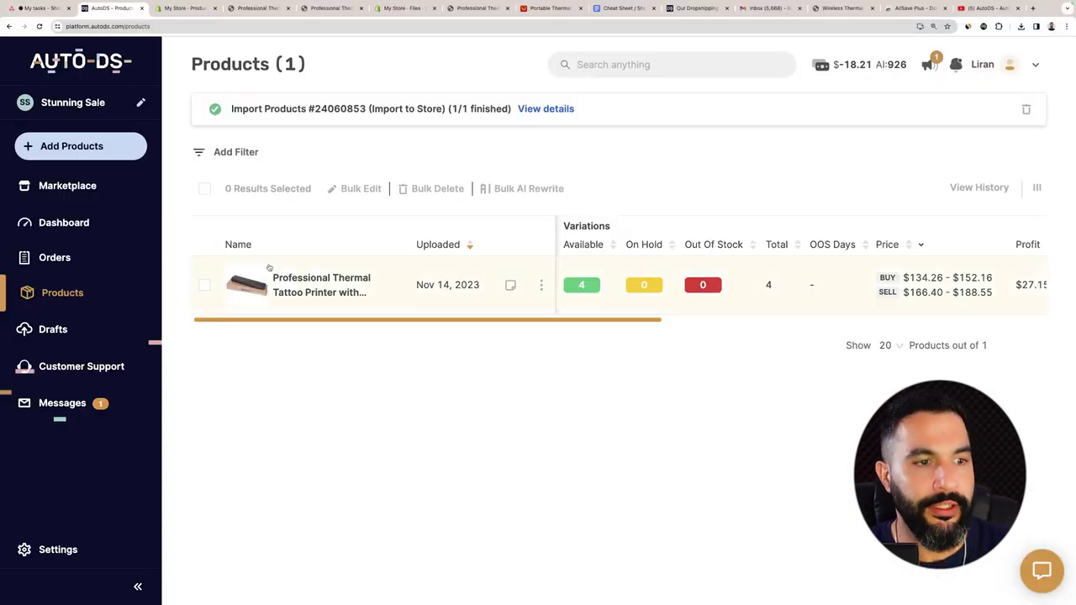
In AutoDS, remove "High-Quality Line Drawing and Photo Printing" and the trailing quotation mark from the tattoo printer's title, and save the product
click(294, 280)
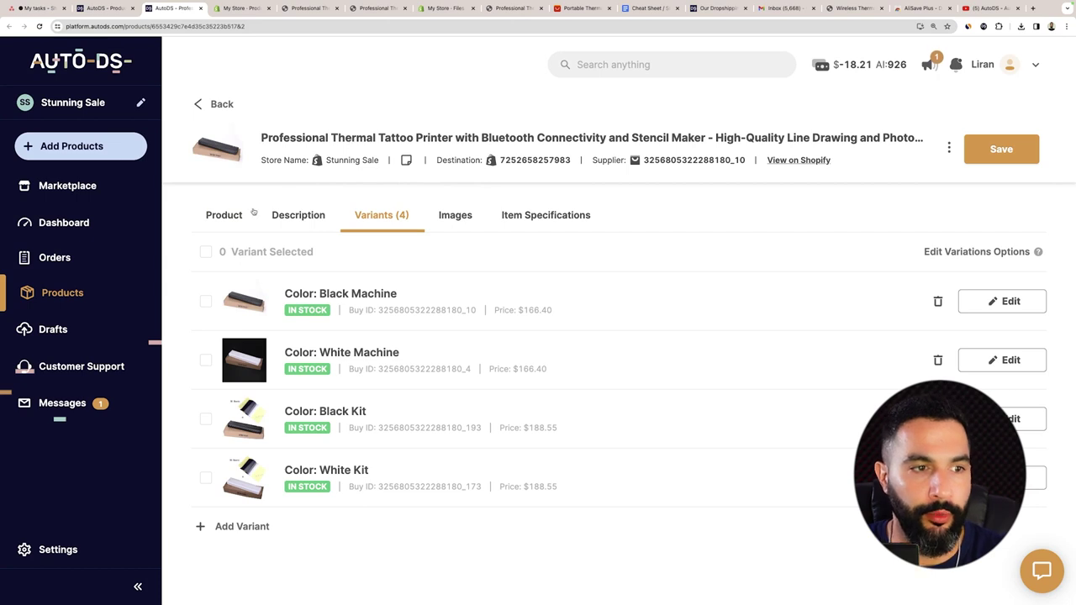
click(232, 217)
drag(591, 279, 613, 280)
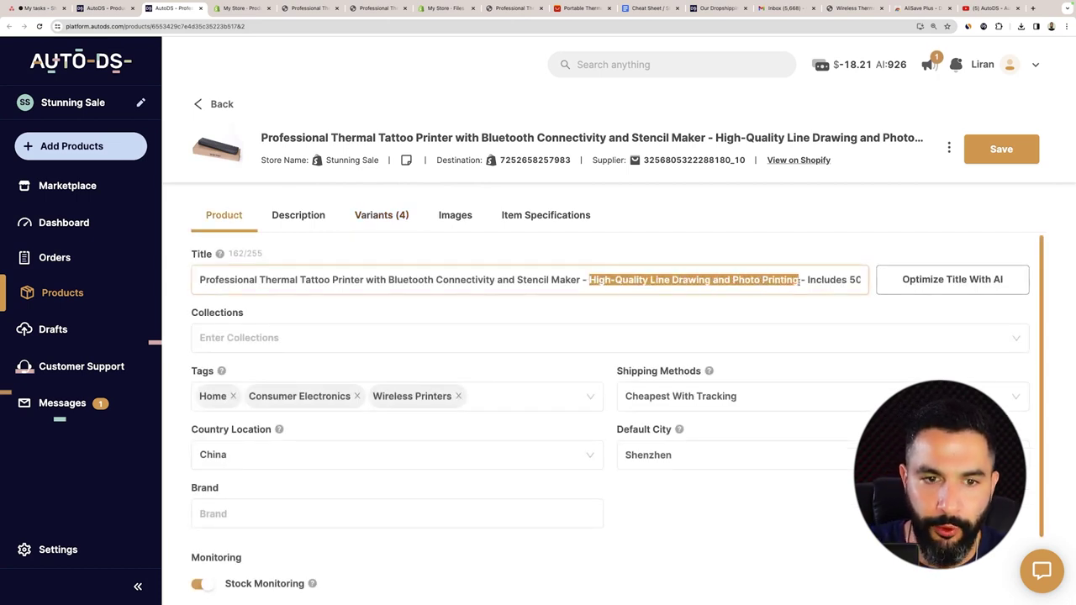
key(BackSpace)
key(BackSpace)
key(BackSpace)
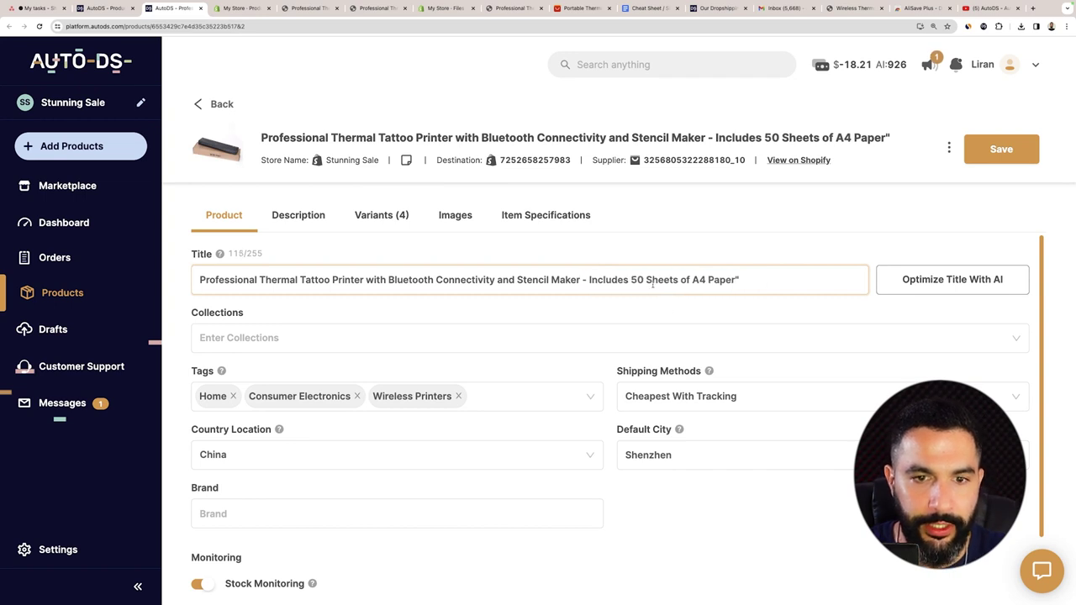
click(991, 154)
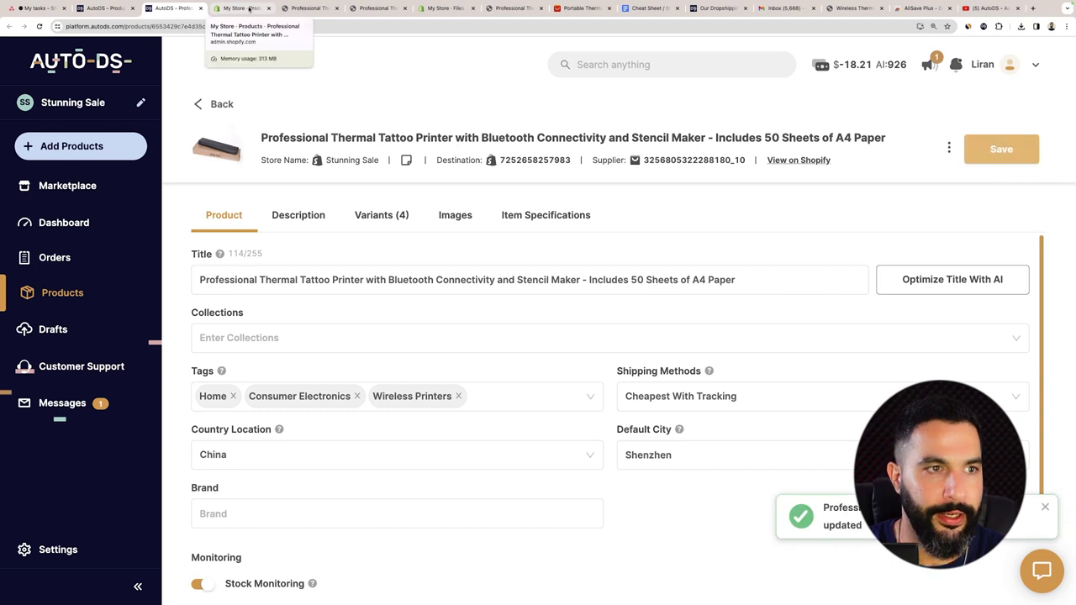
Check the shortened title on the Shopify product page, and compare a new store preview with the earlier one
click(249, 9)
drag(289, 24, 362, 49)
click(483, 55)
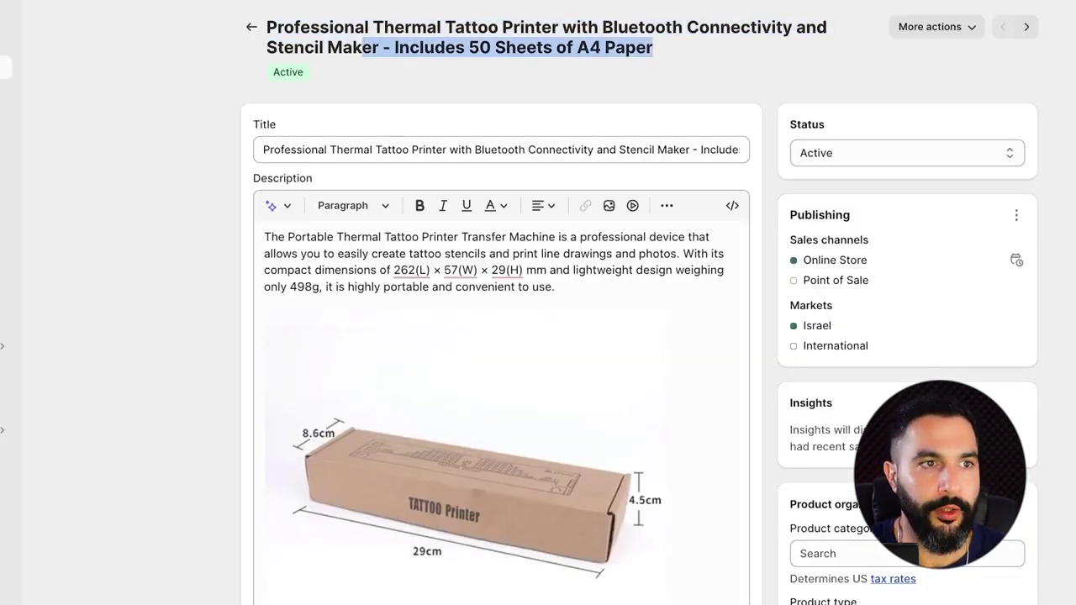
click(934, 27)
click(925, 125)
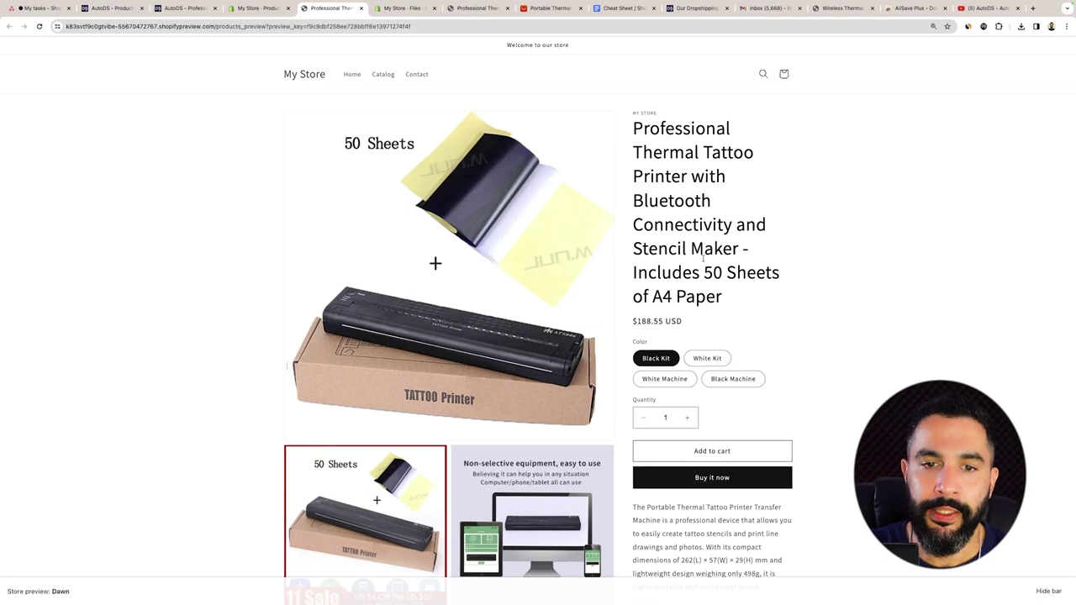
scroll(669, 290, down, 3)
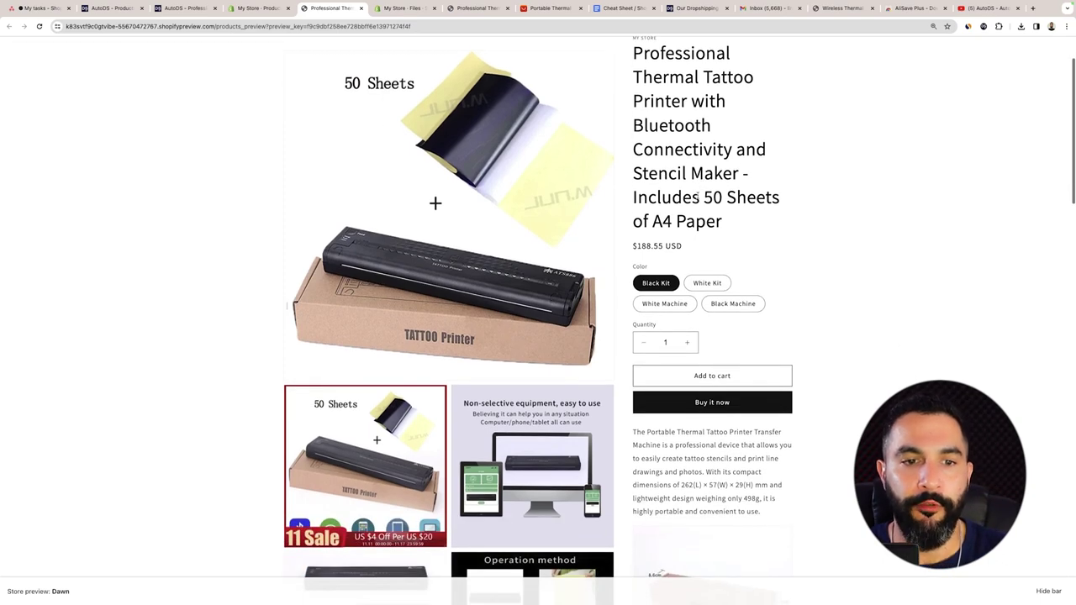
click(476, 8)
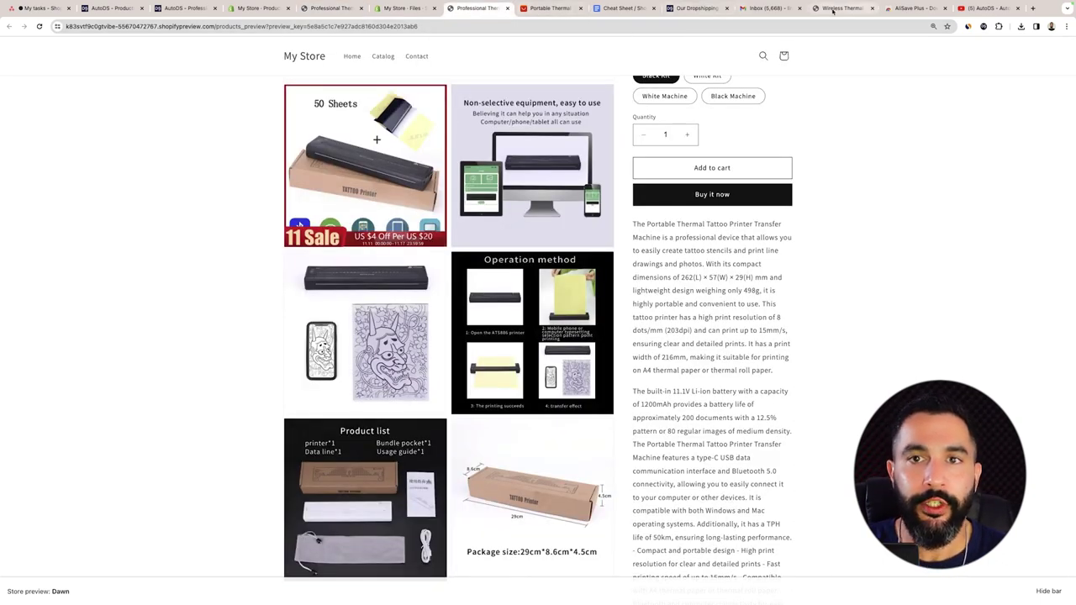
Examine the competitor's wireless thermal printer price and the tattoo printer's title and description in the Shopify product editor
click(830, 9)
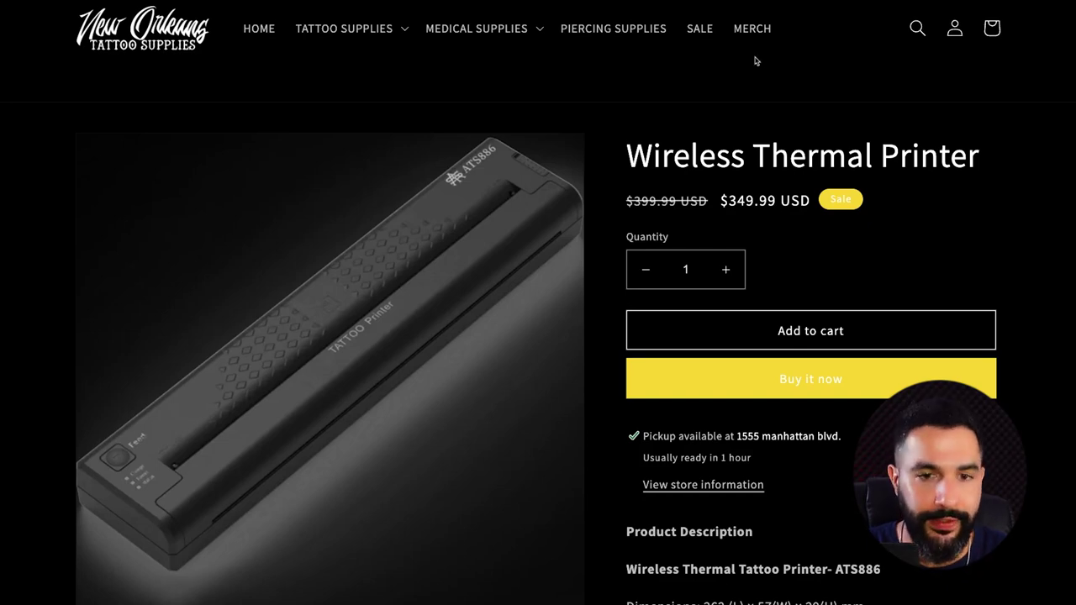
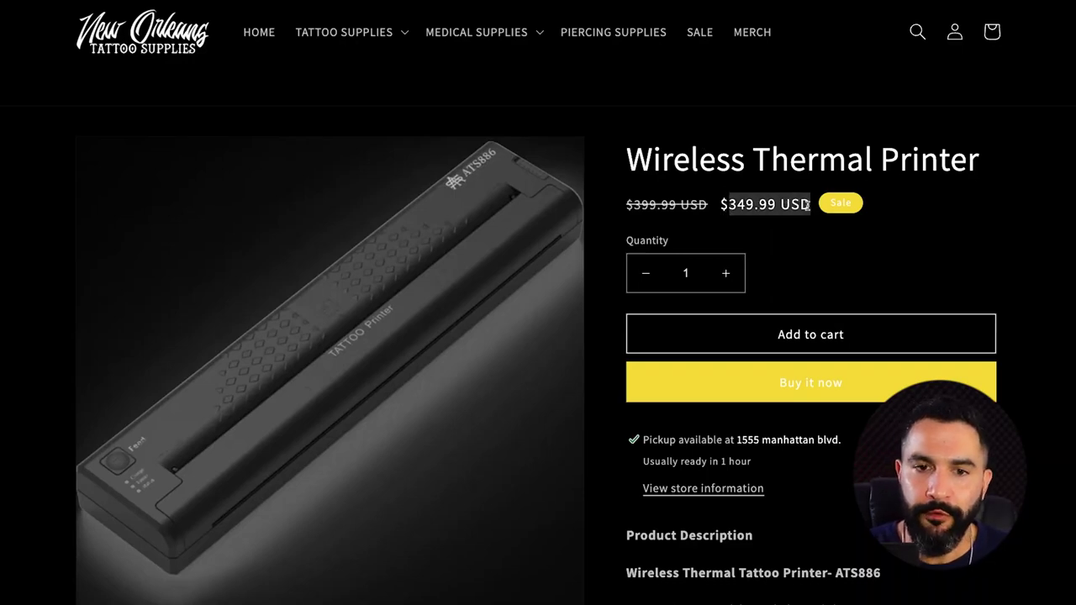
click(762, 205)
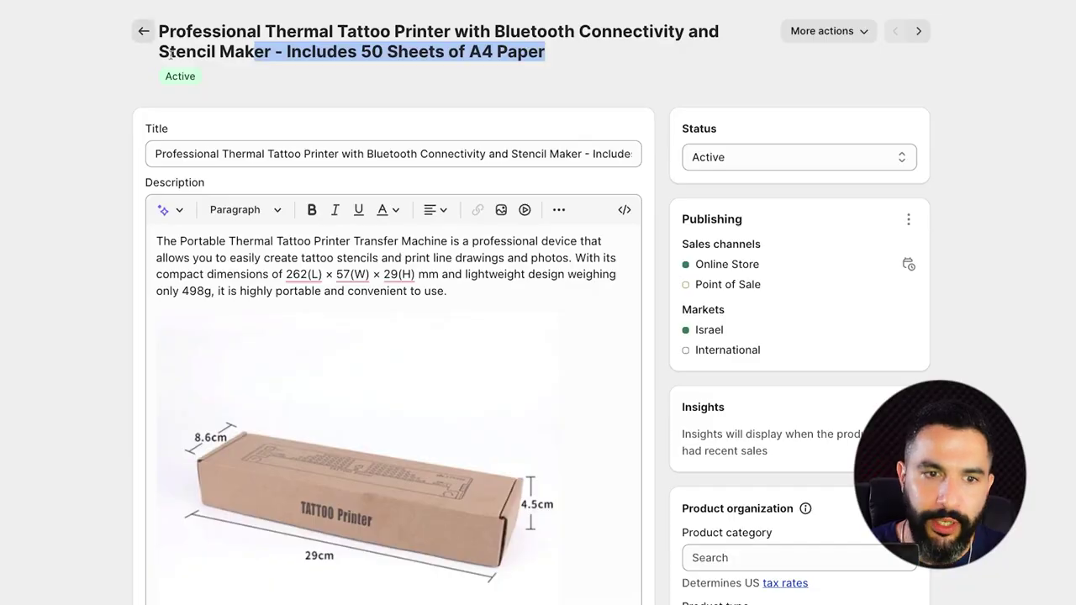
click(458, 291)
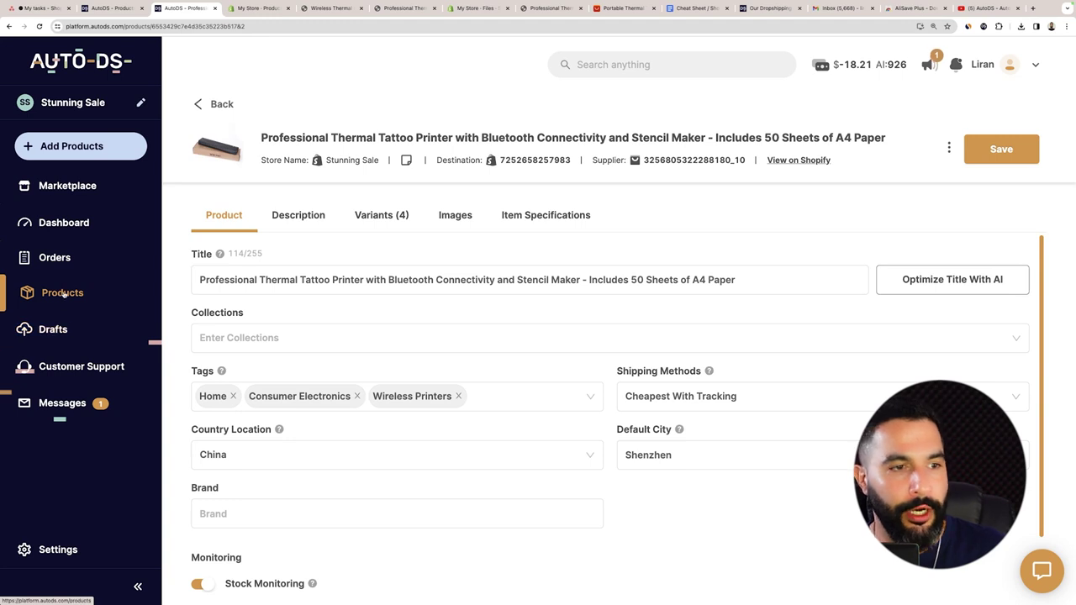
In AutoDS, open the tattoo printer's variants and set the Black Machine's sell price to $339.99
click(387, 218)
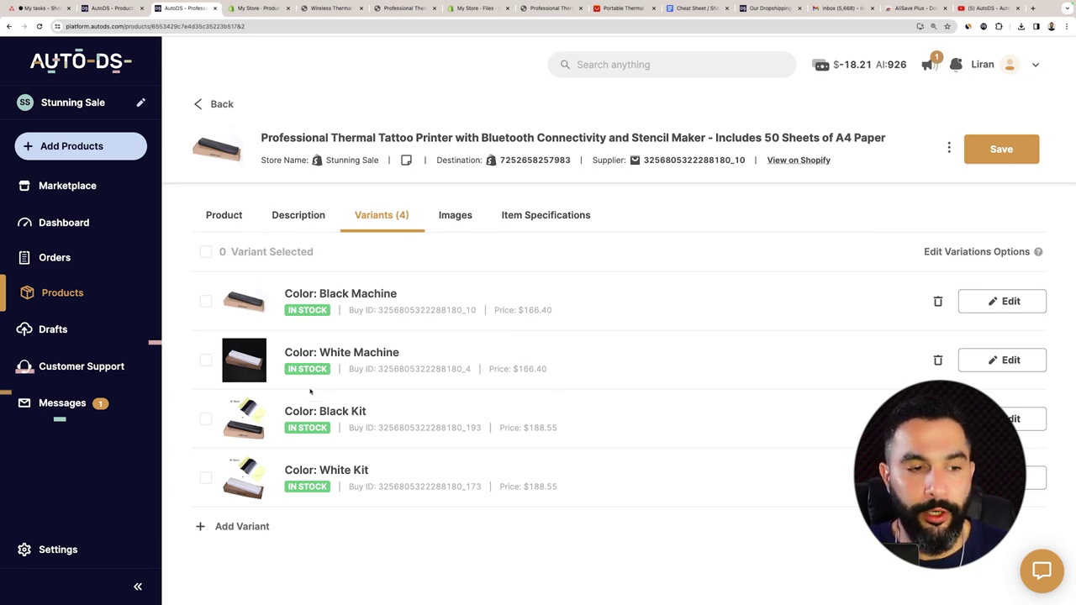
click(1008, 301)
drag(681, 318, 624, 318)
text(339.99)
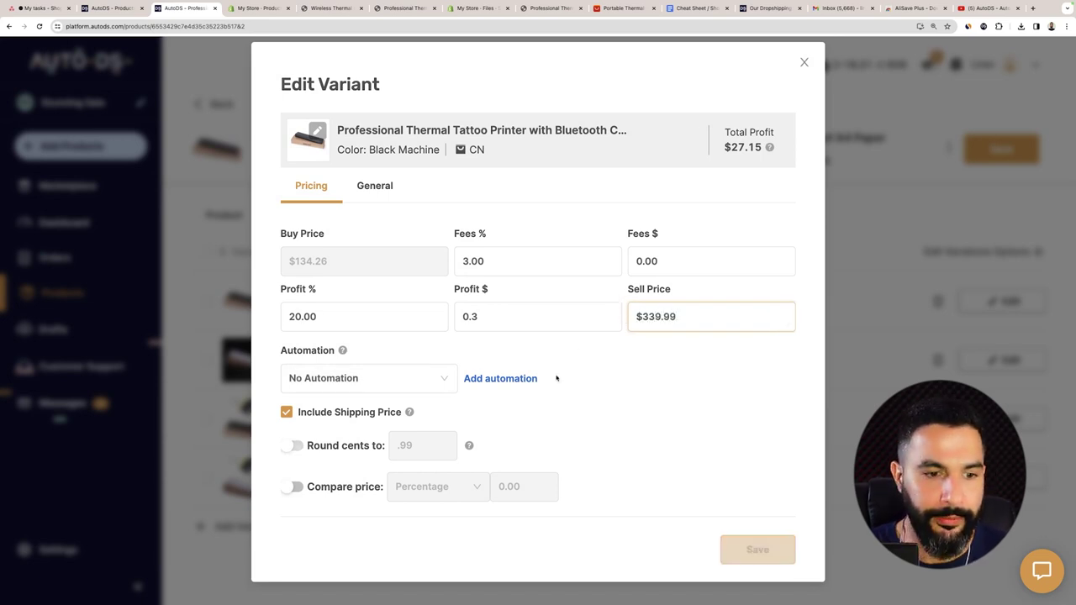
Enable a compare price of 30 percent for the Black Machine variant and save it
click(294, 488)
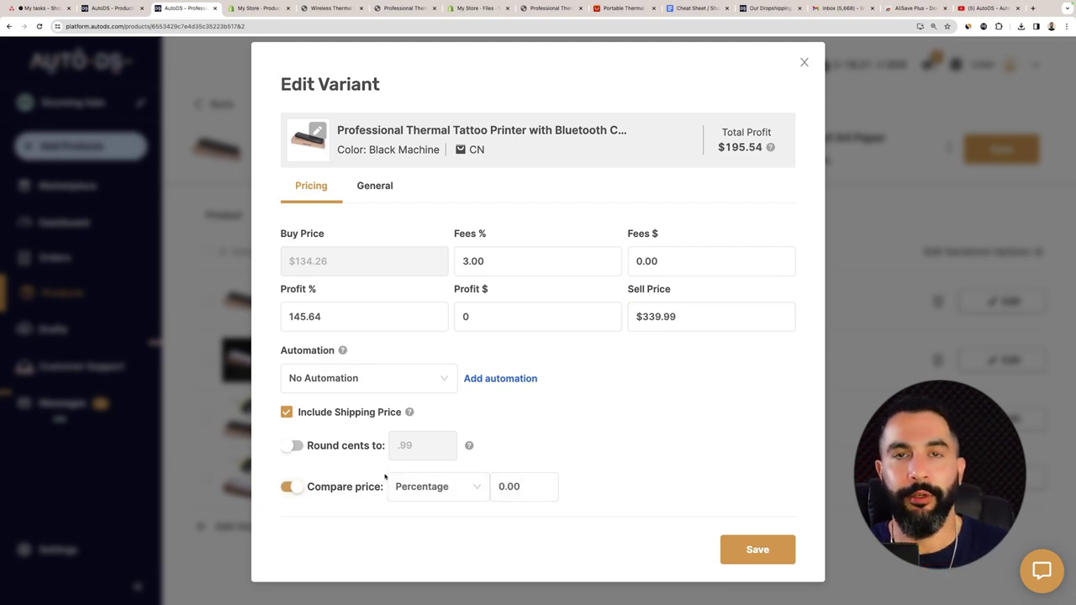
click(455, 492)
key(Tab)
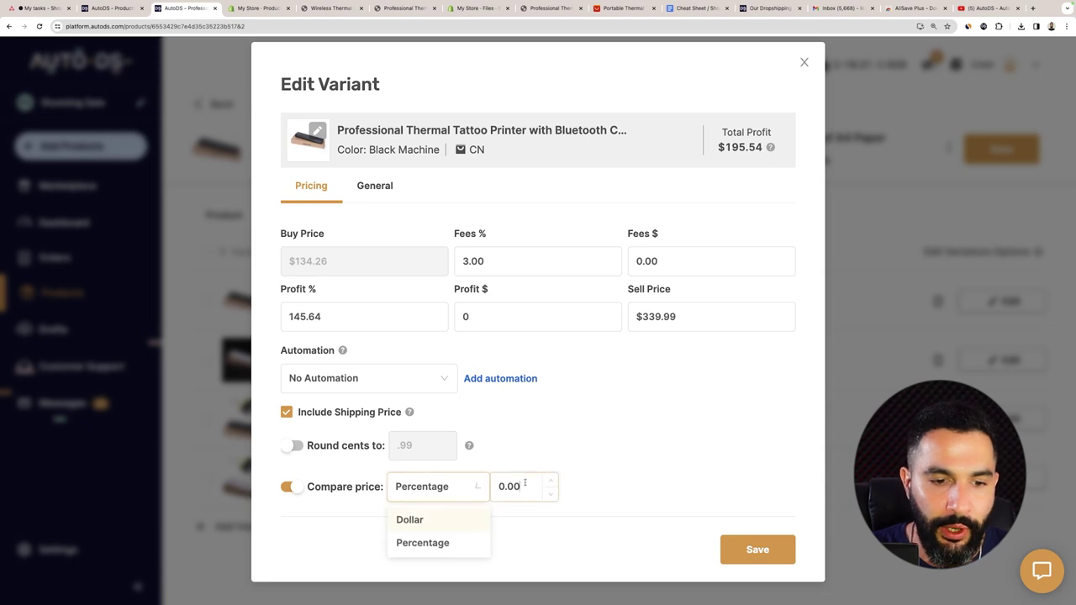
text(30)
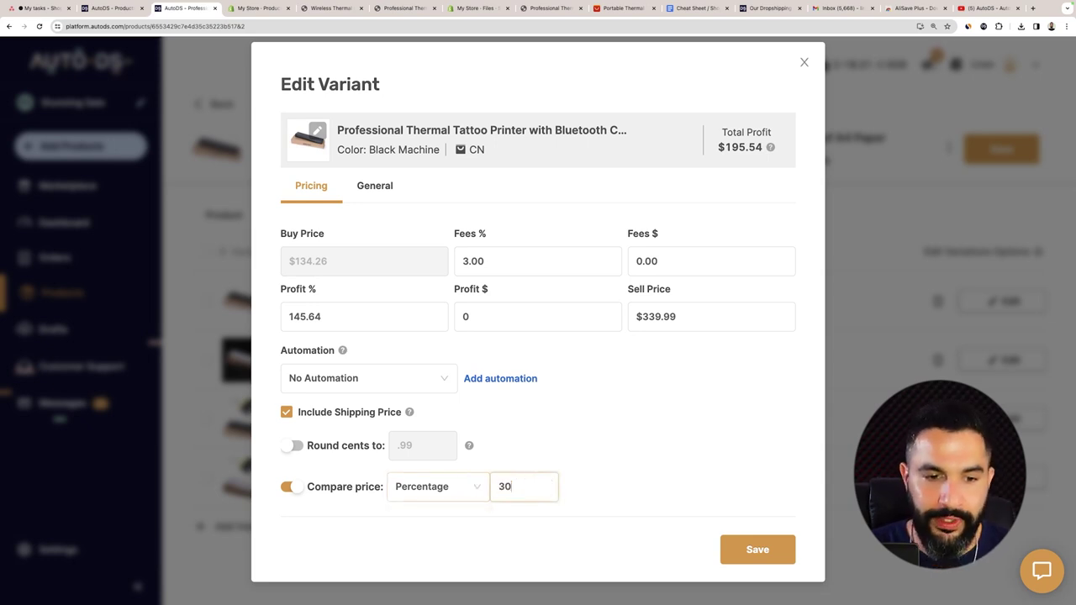
click(587, 480)
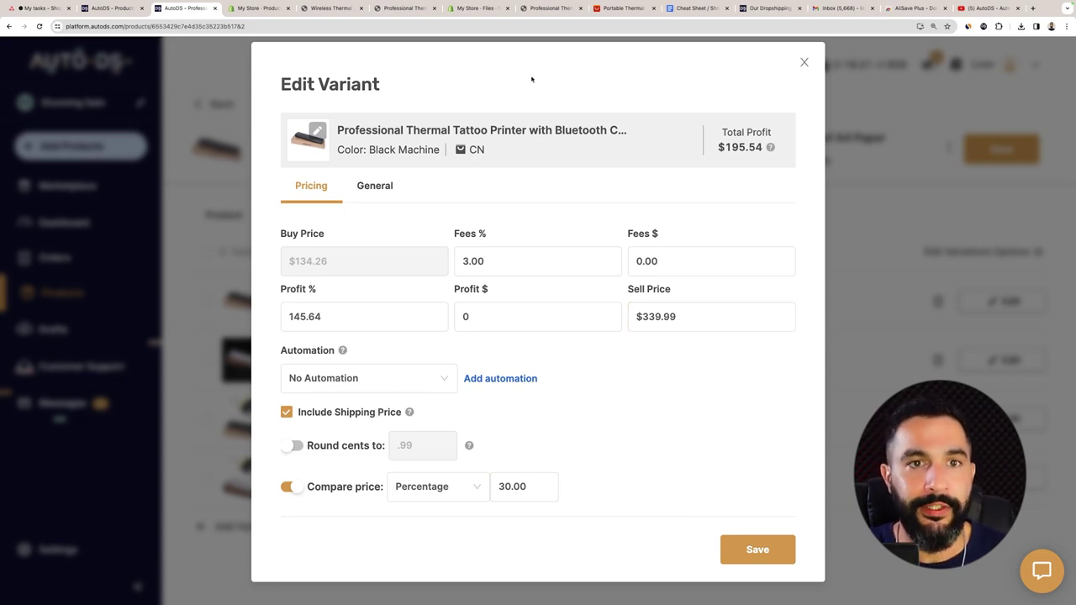
click(622, 8)
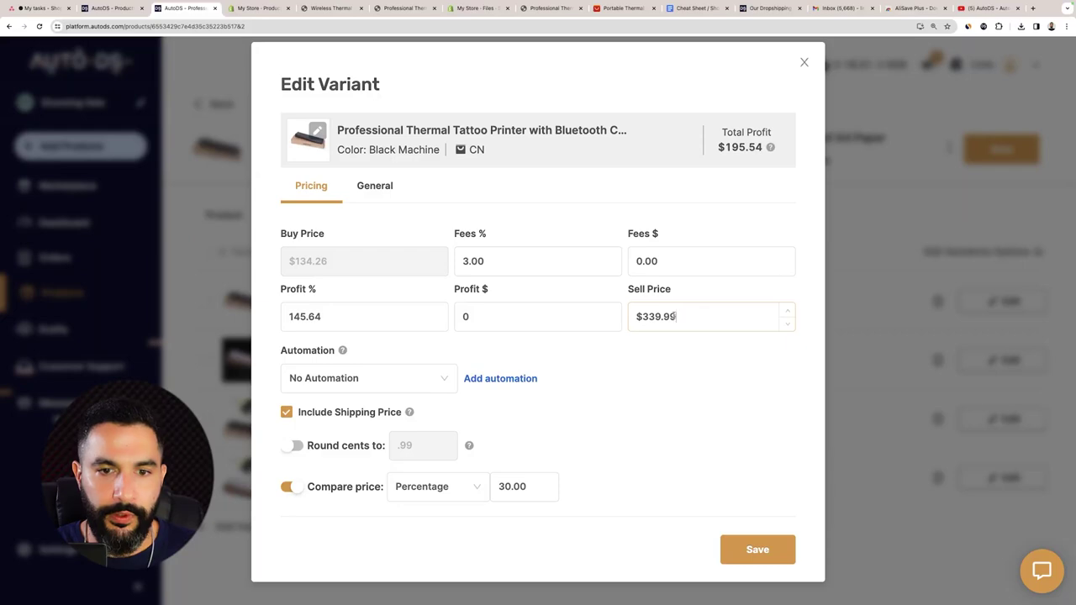
click(751, 550)
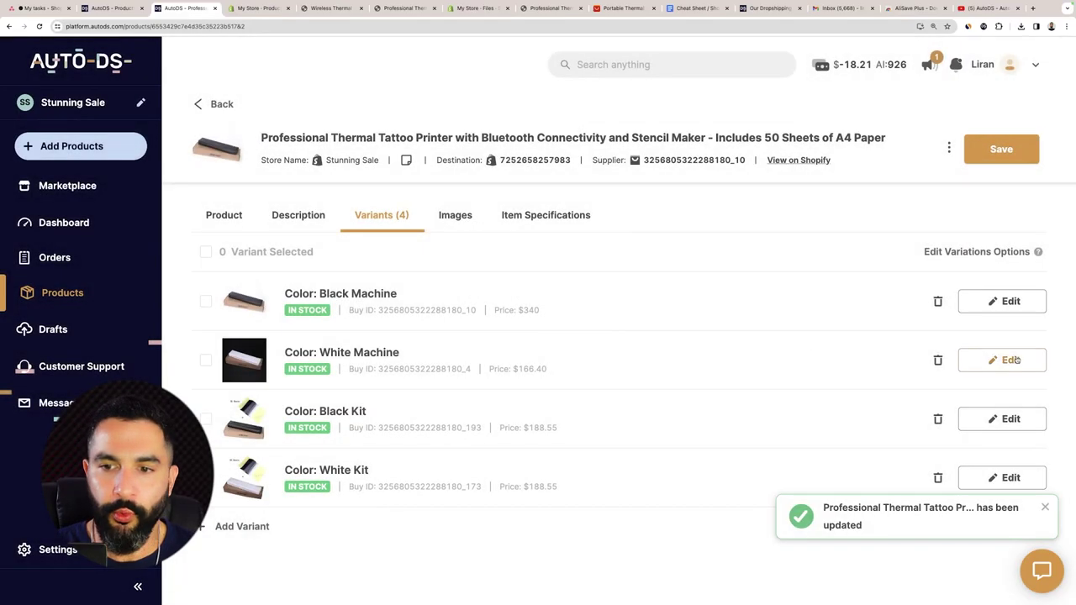
Set the White Machine variant's sell price to $339.99 with a compare price of 30 percent, and save it
click(1005, 360)
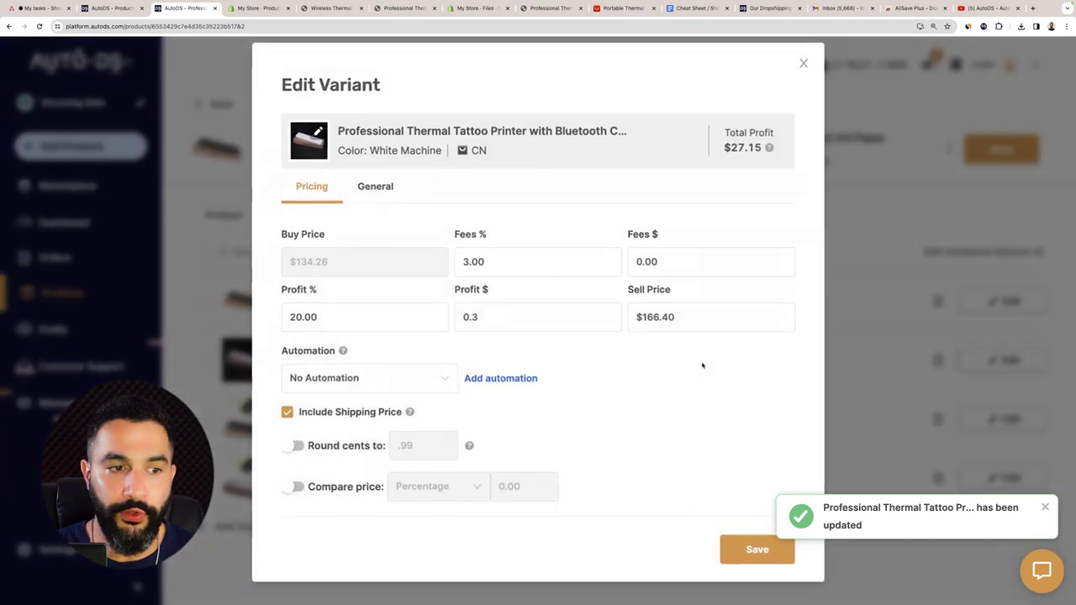
click(293, 487)
key(Tab)
key(Tab)
text(3)
click(751, 550)
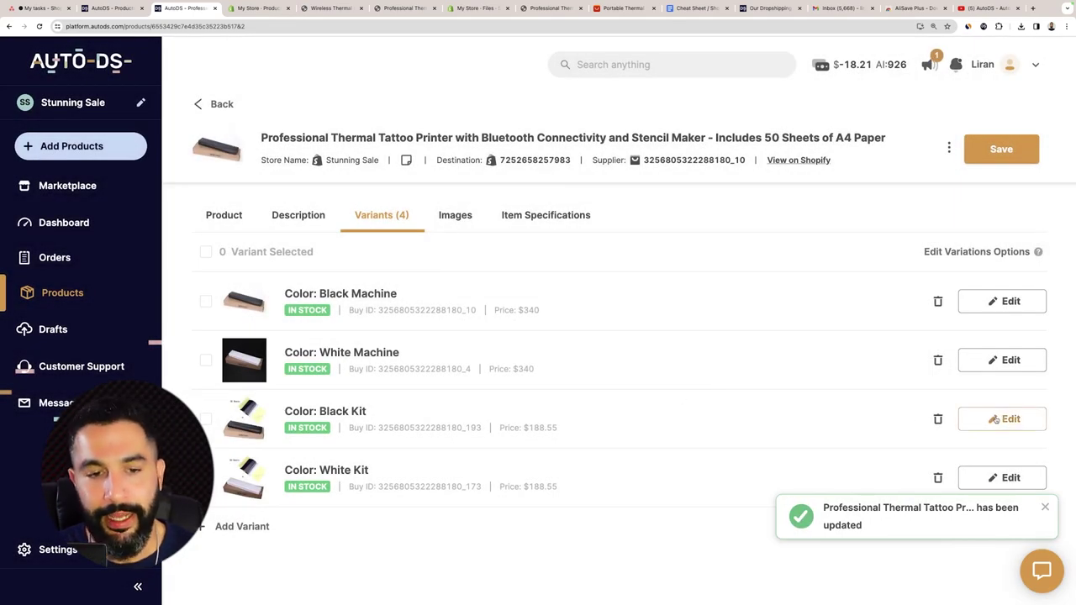
Enable rounding cents to .99 for the Black Machine and White Machine variants, and save them
click(995, 360)
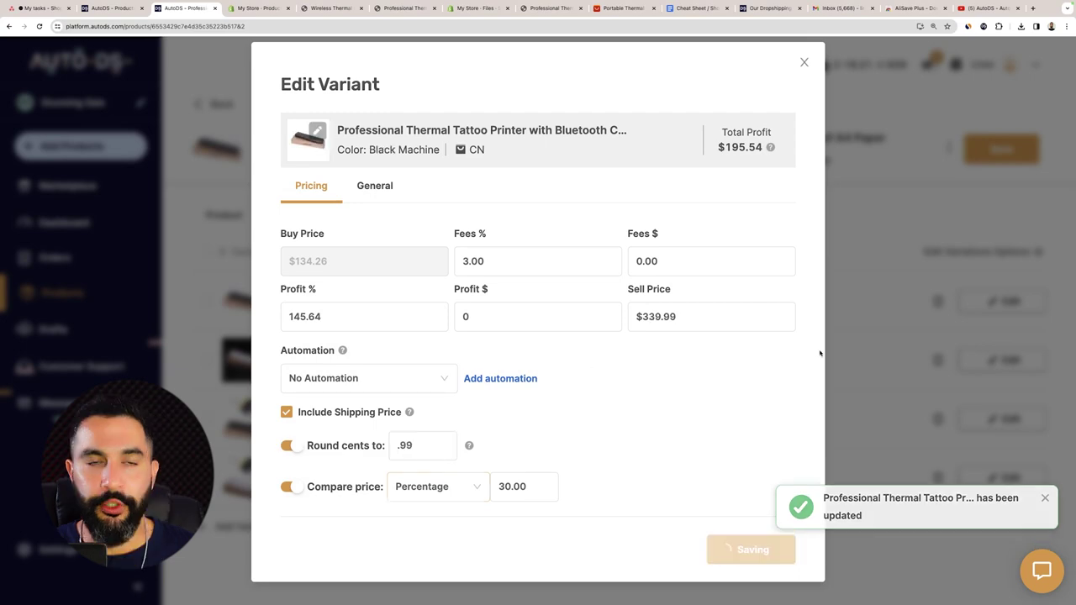
key(Escape)
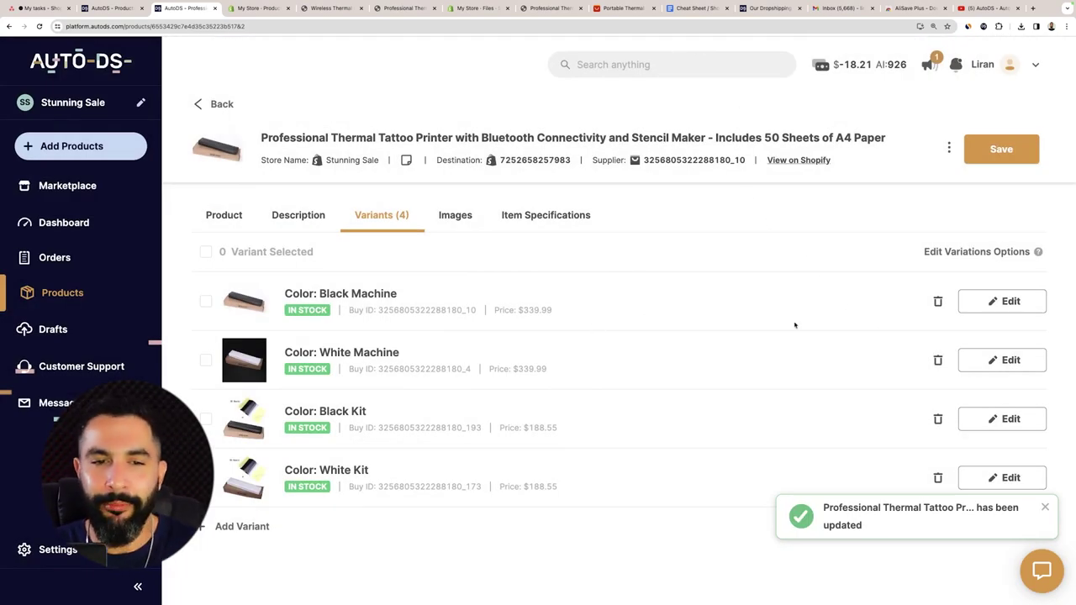
click(1003, 301)
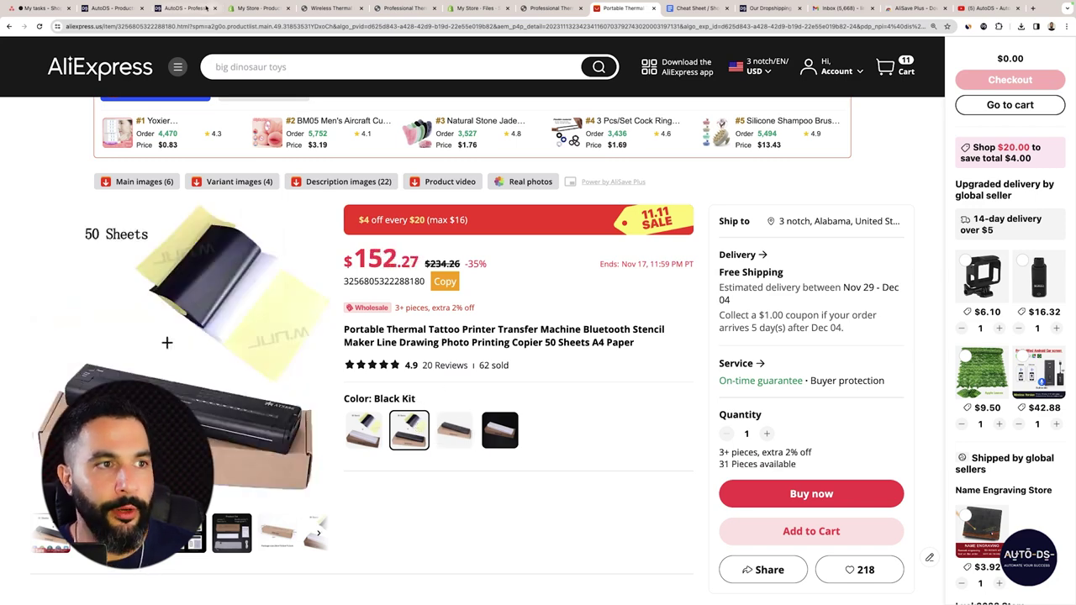
Set the Black Kit variant's sell price to $369.99, round cents to .99, enable a 40 percent compare price, and save
click(550, 8)
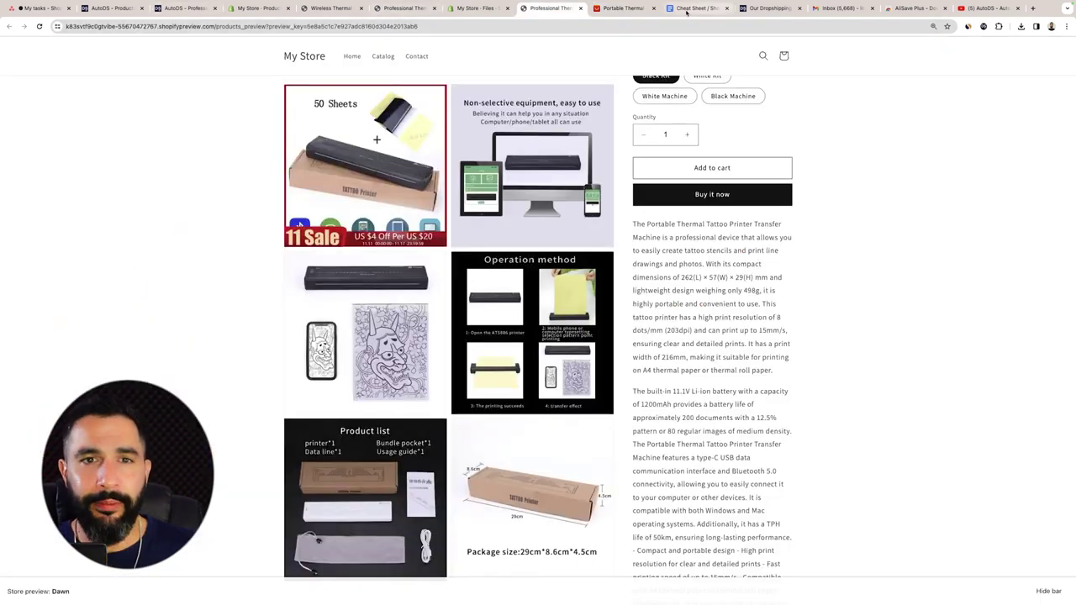
click(769, 9)
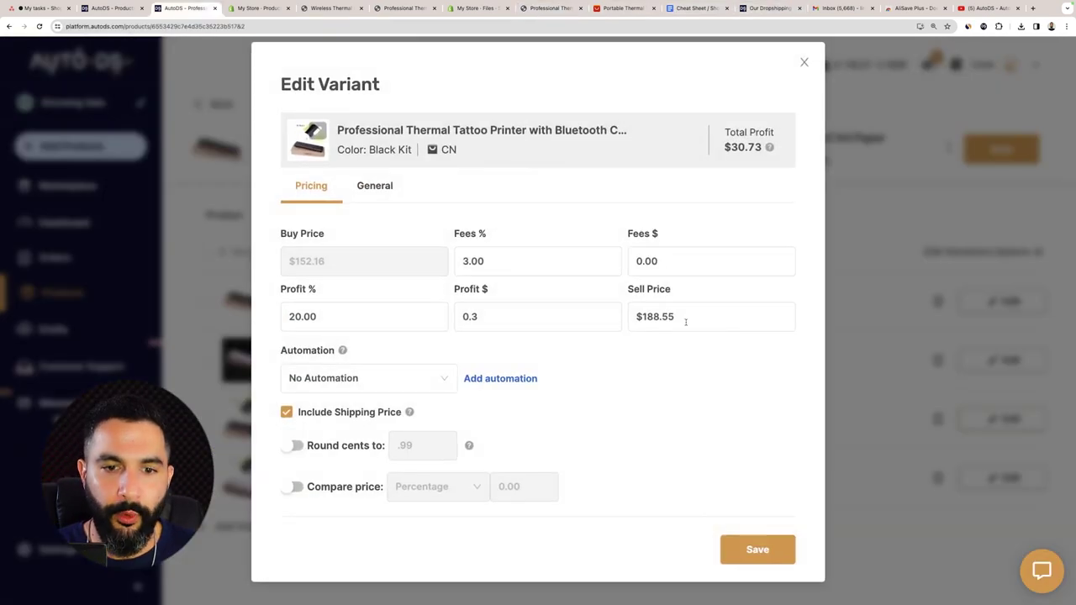
double_click(660, 316)
text(369)
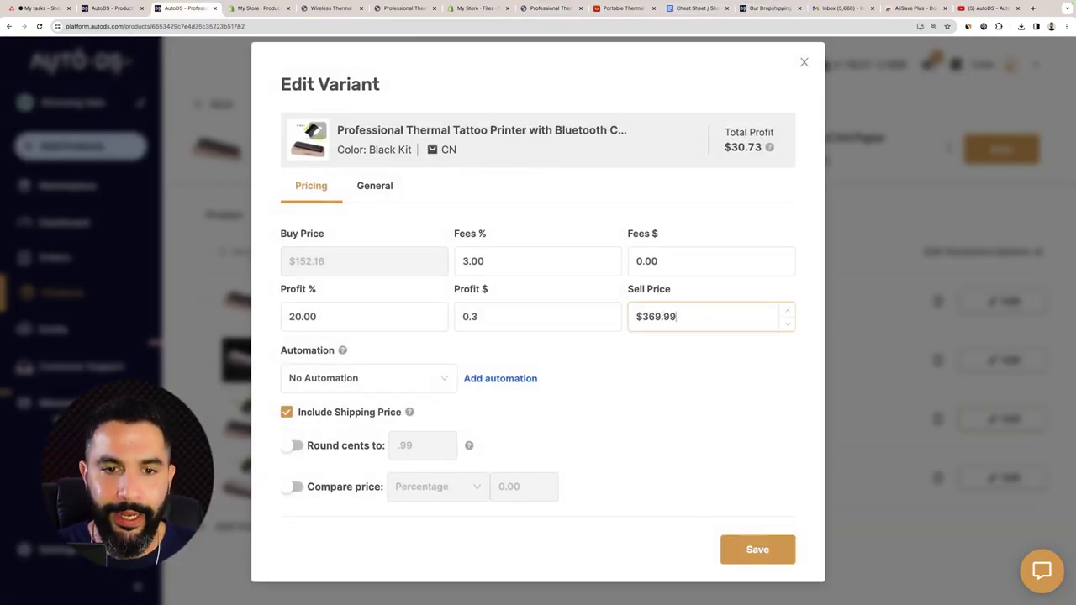
click(292, 446)
click(293, 488)
text(40)
click(757, 549)
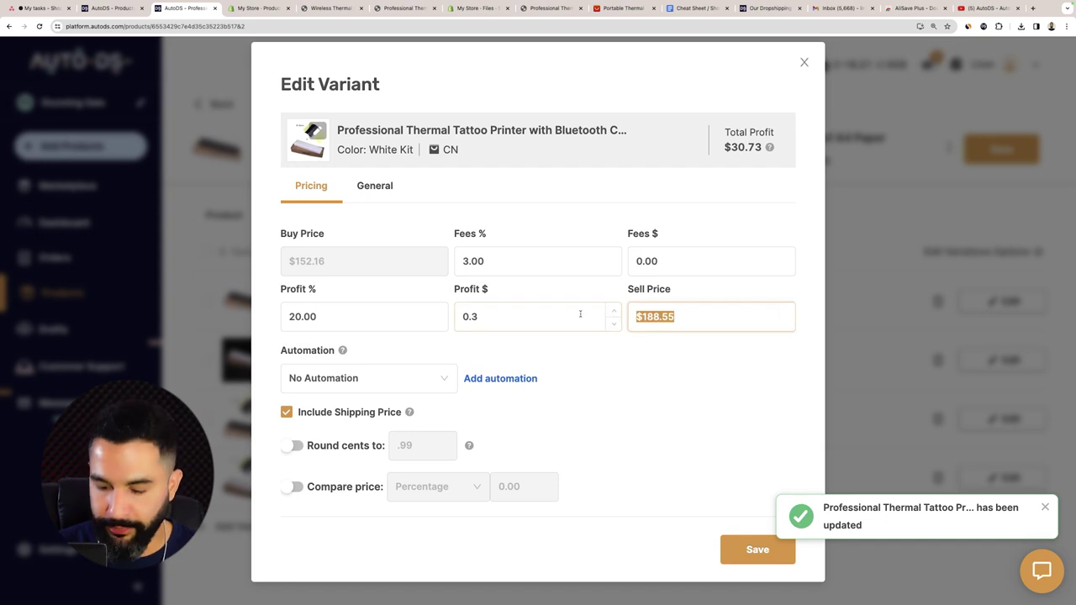
Set the White Kit variant's sell price to $369.99, round cents to .99, enable a 30 percent compare price, and save
text(369.99)
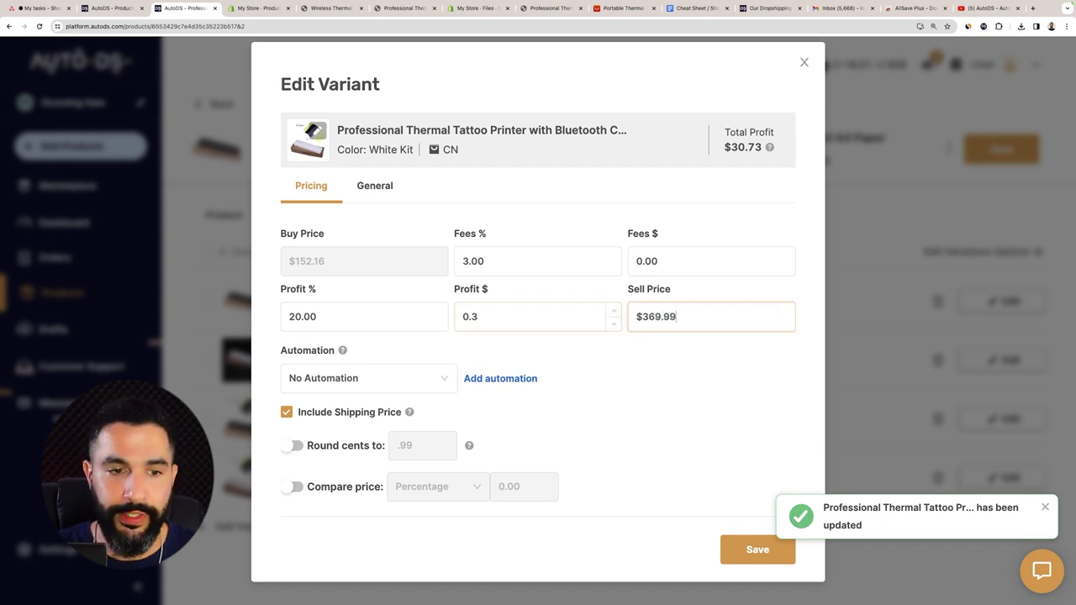
click(294, 445)
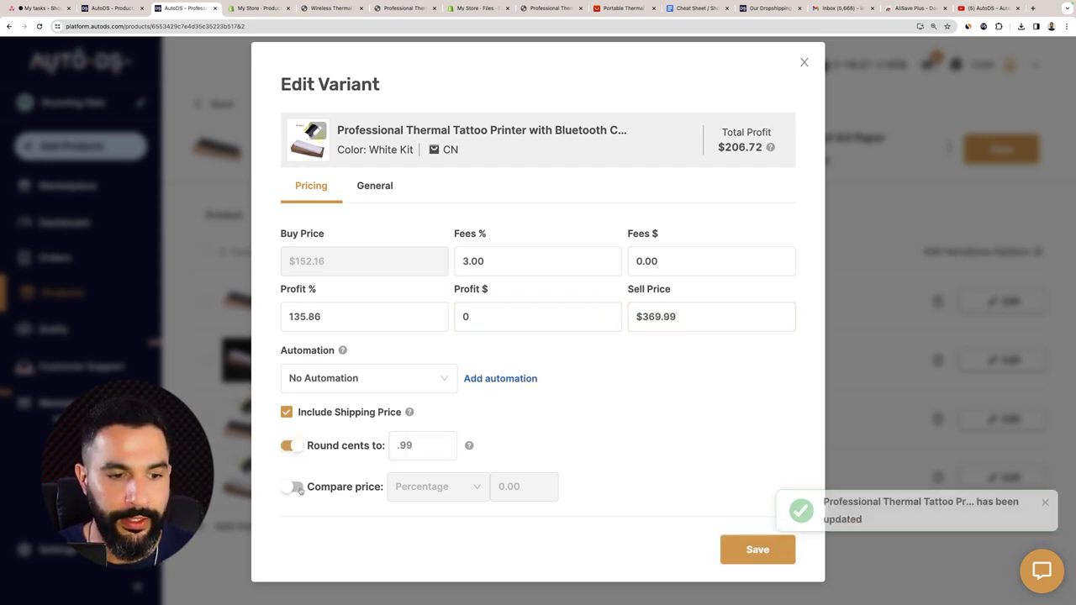
click(294, 487)
double_click(522, 486)
text(30)
double_click(738, 148)
click(738, 148)
double_click(738, 148)
double_click(738, 148)
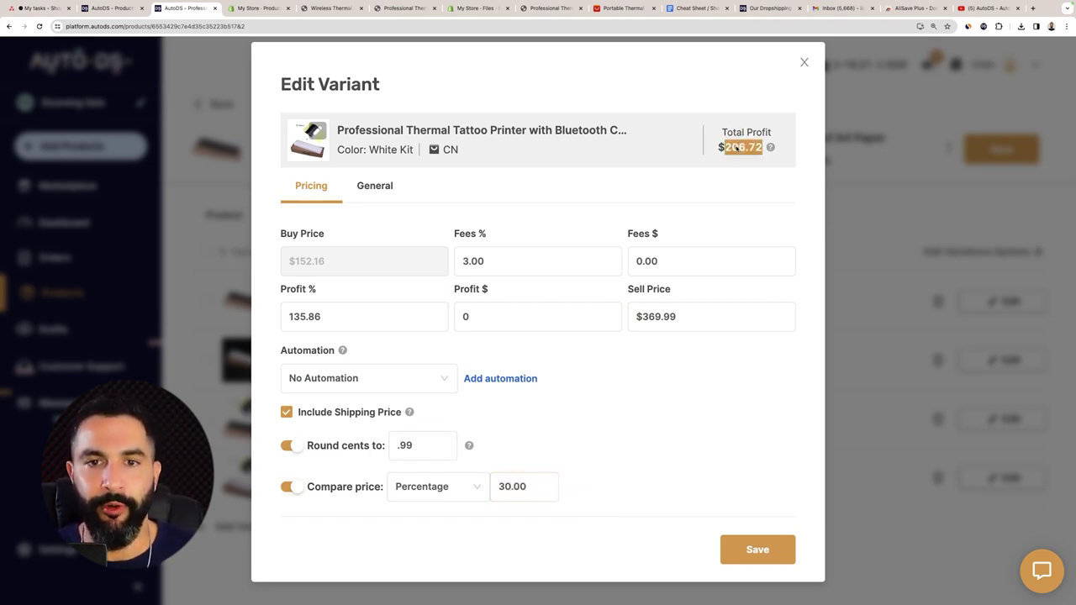
click(757, 550)
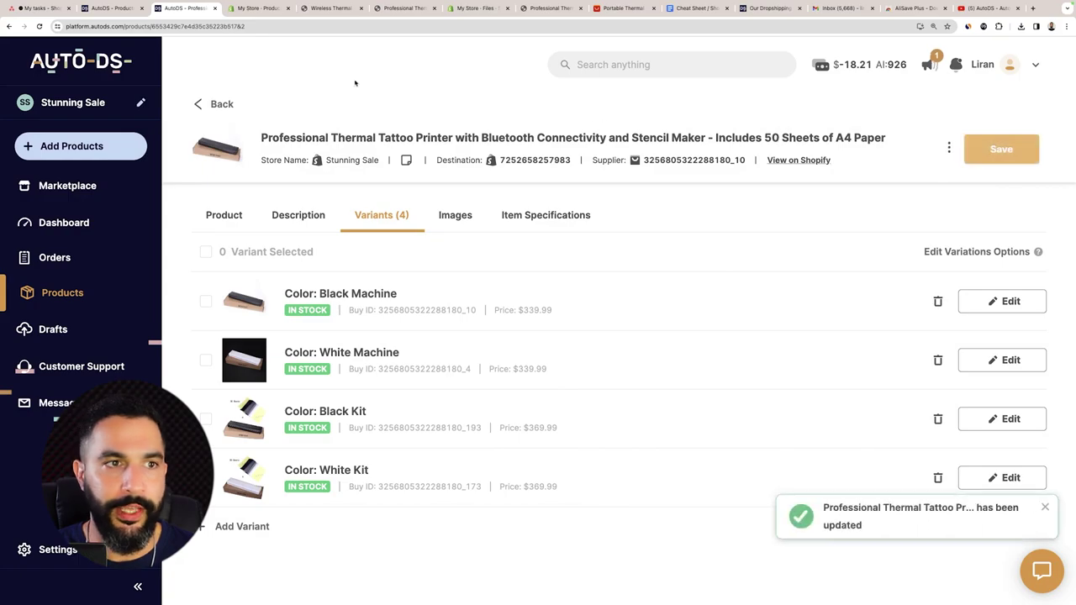
Check the updated prices of all four variants on the Shopify product page
key(ctrl+Tab)
scroll(293, 168, down, 15)
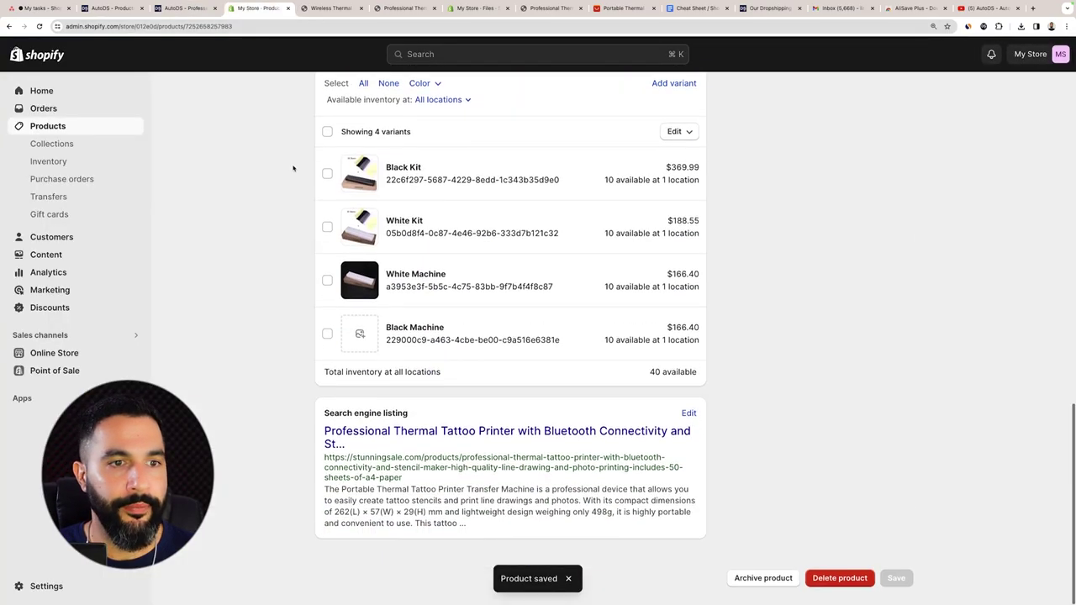
scroll(277, 148, up, 10)
scroll(324, 156, down, 10)
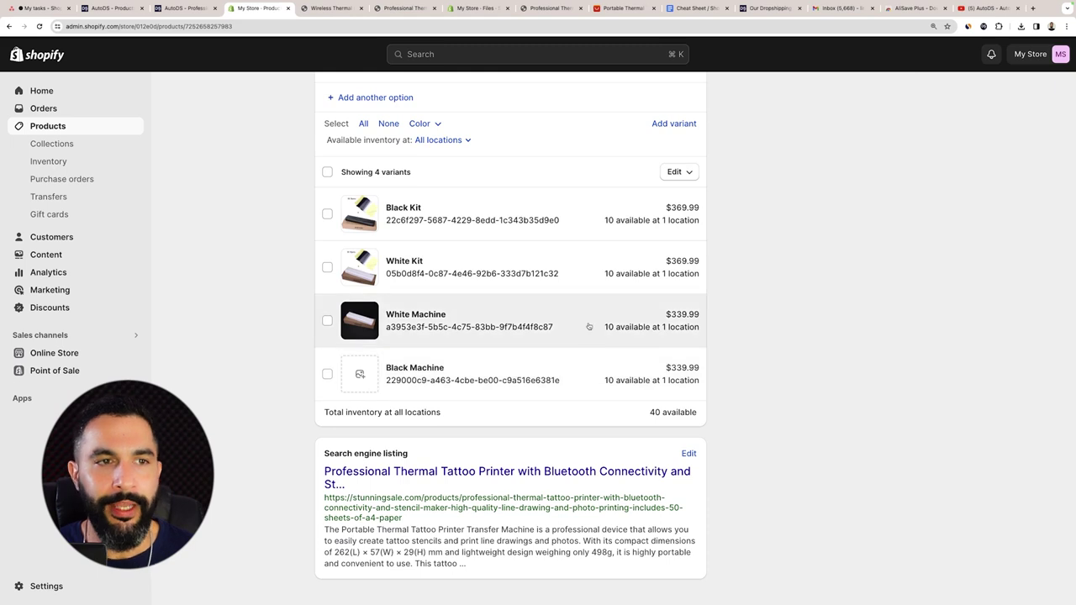
scroll(573, 320, up, 1)
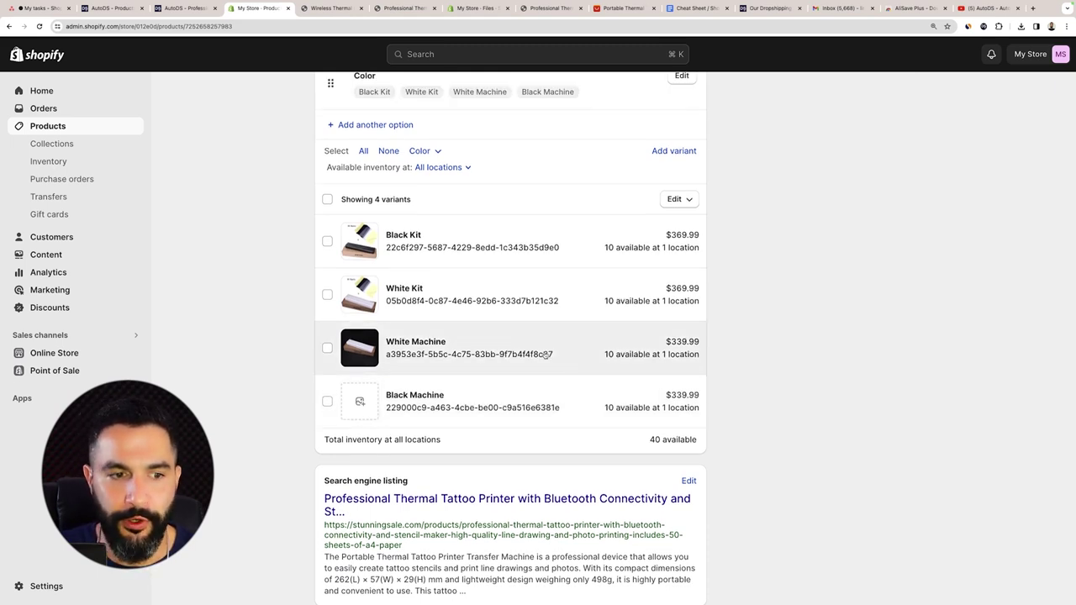
scroll(547, 354, up, 1)
In the store preview, select each of the kit and machine color options in turn and compare their prices
key(ctrl+Tab)
scroll(683, 195, down, 2)
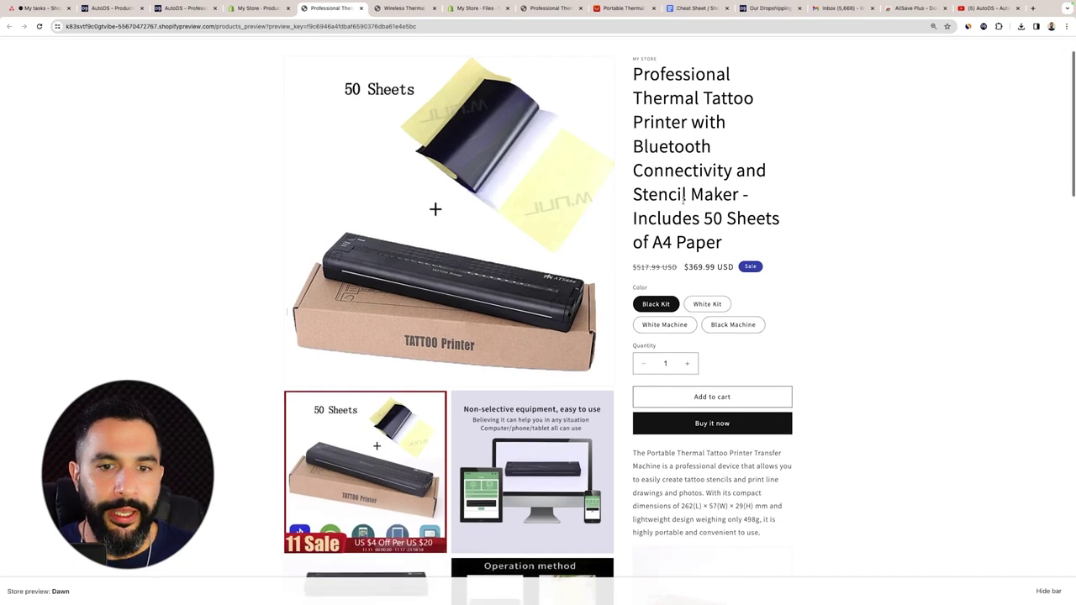
scroll(682, 195, down, 3)
scroll(673, 211, up, 2)
click(708, 220)
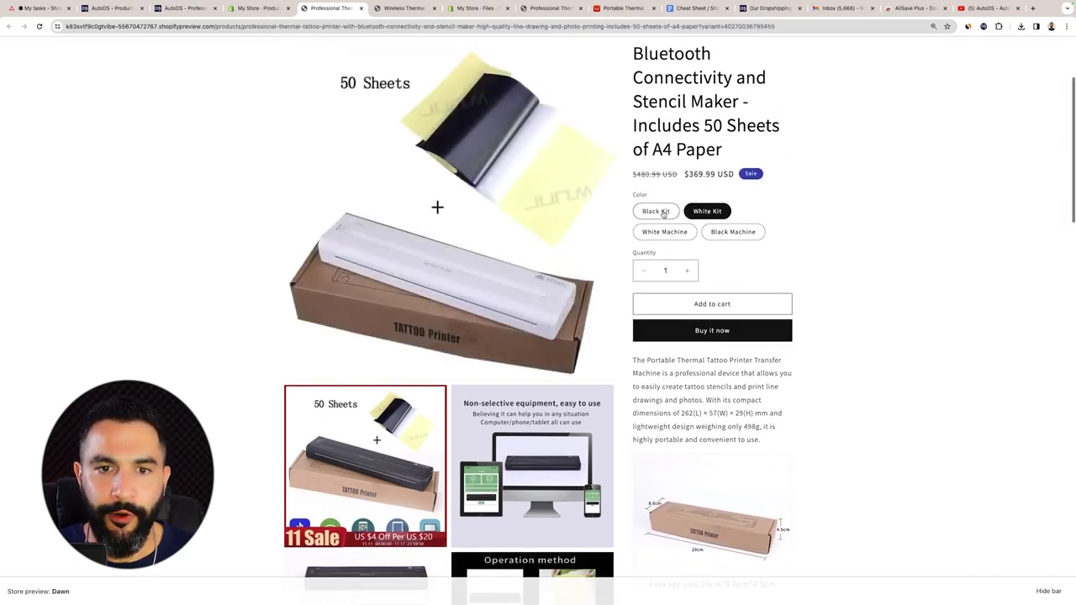
click(663, 212)
scroll(664, 221, down, 2)
click(665, 217)
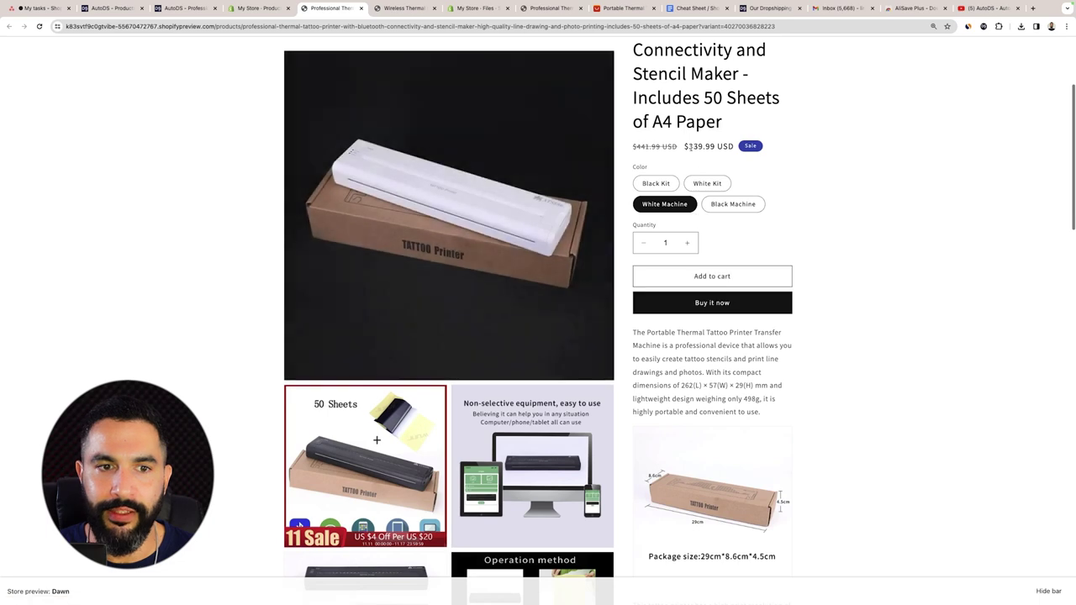
click(725, 204)
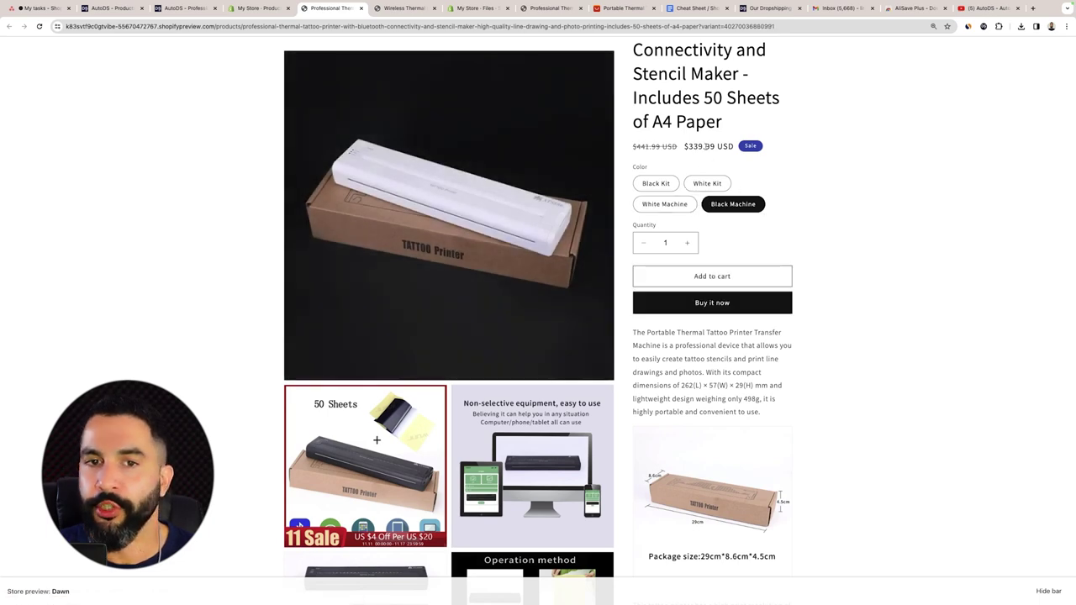
Enlarge the store preview and examine the Black Machine's crossed-out price beside its sale price
scroll(667, 146, up, 1)
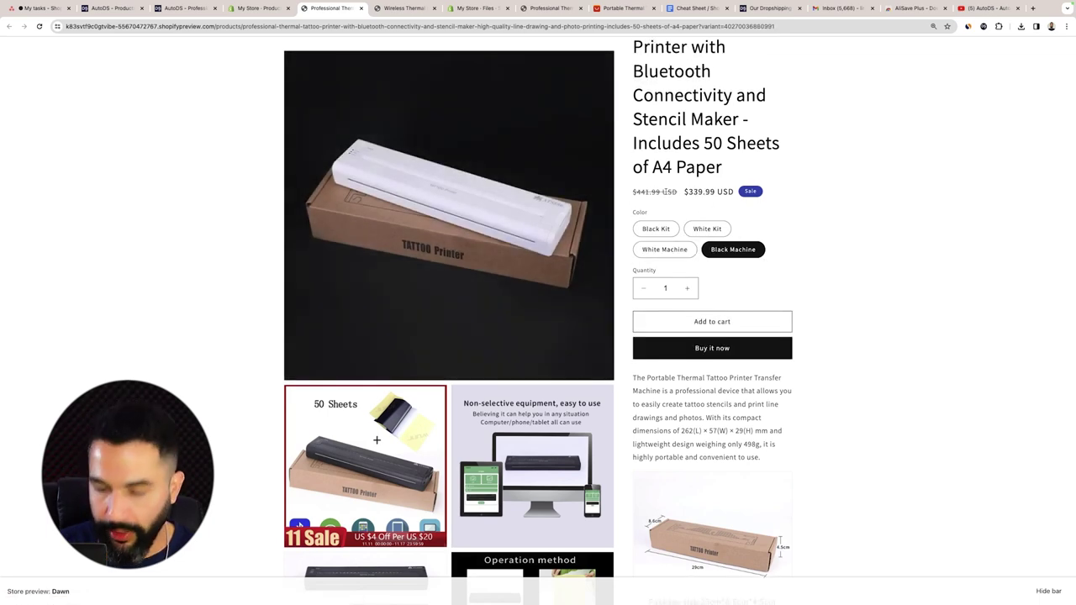
key(super+equal)
mouse_move(704, 213)
mouse_down()
mouse_move(646, 212)
mouse_move(736, 213)
mouse_move(646, 213)
mouse_move(698, 213)
mouse_up()
click(723, 213)
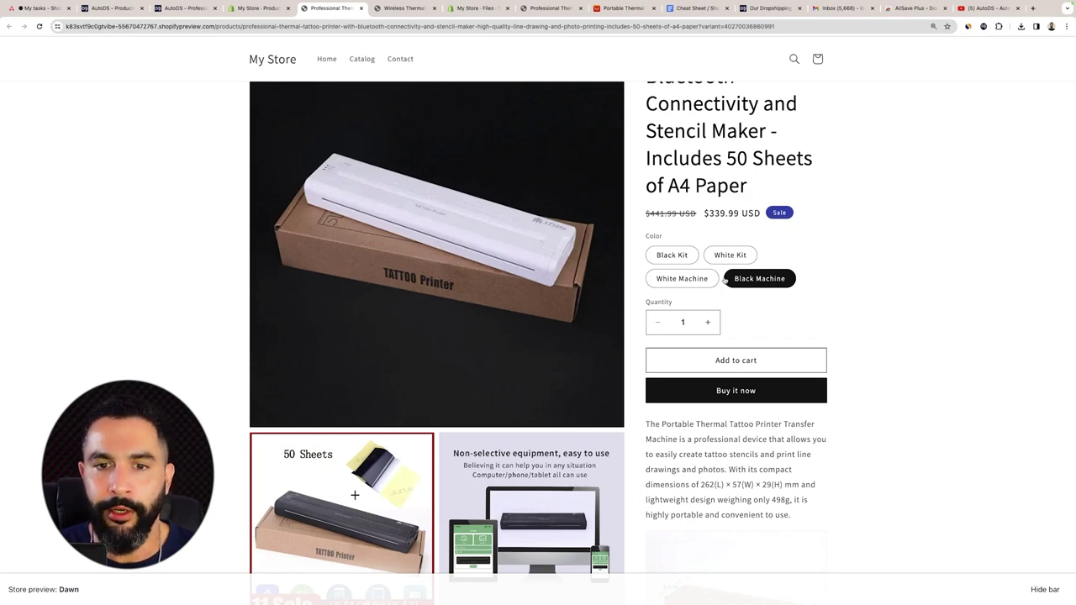
On the Shopify product page, reorder the Color option values so White Machine and Black Machine come before the kits
click(259, 8)
scroll(584, 227, down, 5)
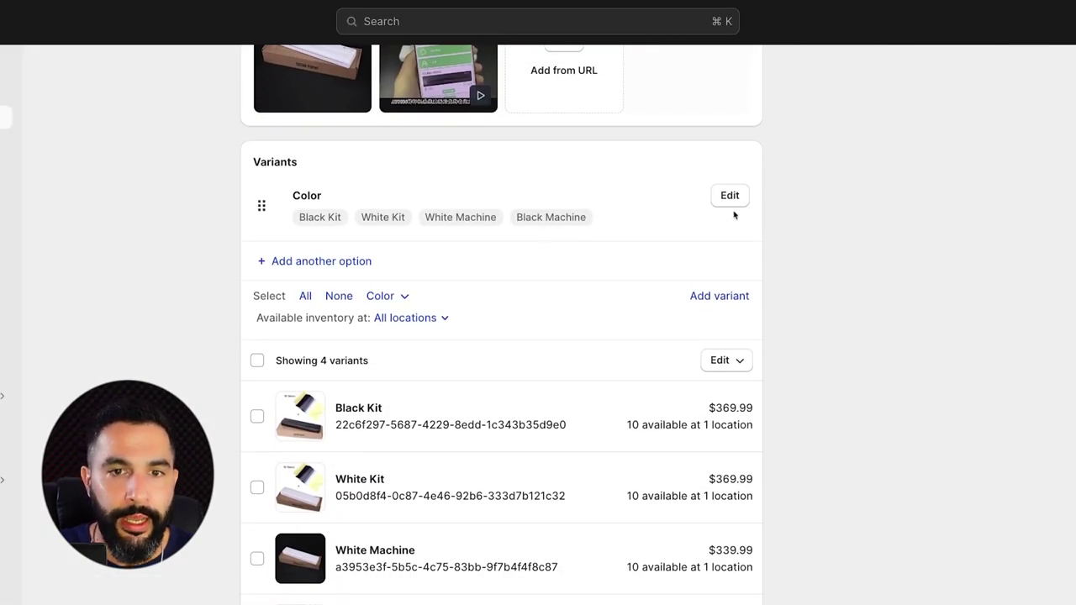
click(731, 200)
drag(276, 353, 276, 290)
drag(278, 378, 273, 320)
Rename the White Machine and Black Machine option values to White and Black
double_click(365, 290)
key(BackSpace)
click(362, 318)
double_click(362, 320)
key(BackSpace)
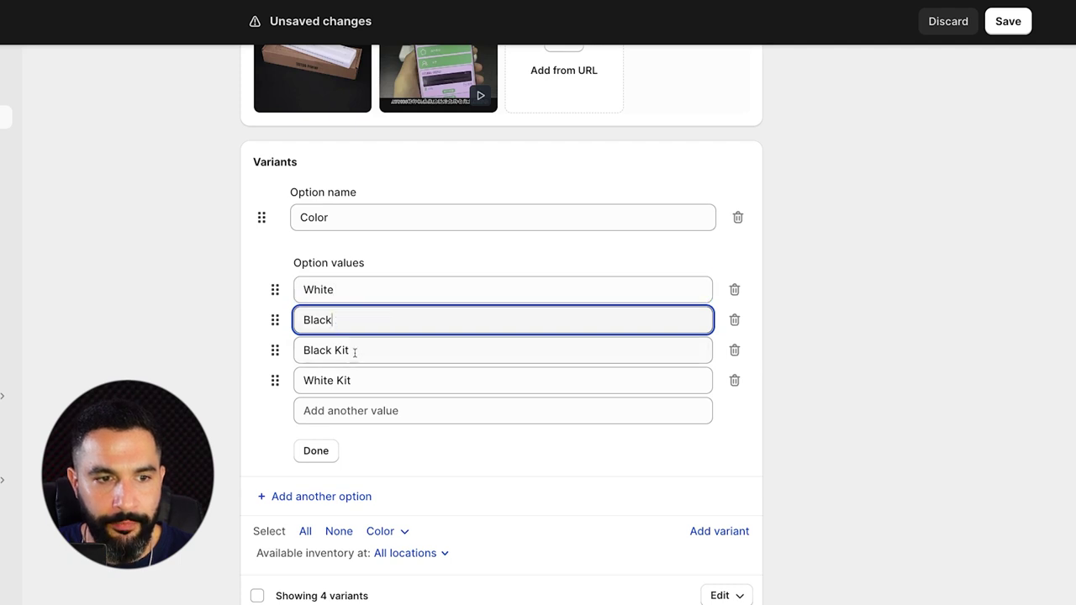
Rename the Black Kit option value to Black Kit With Thermal Paper
double_click(357, 351)
text(& Thermal Paper)
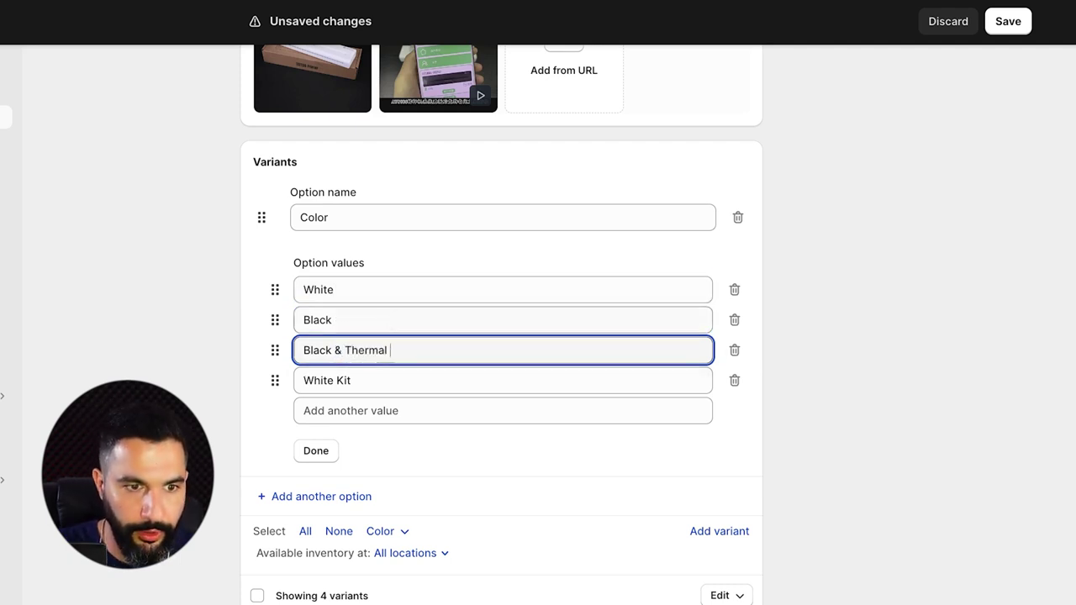
drag(344, 351, 437, 353)
click(333, 351)
key(Delete)
key(Delete)
text(Kit With)
Copy the With Thermal Paper wording onto the White Kit option value and save the product
key(ctrl+a)
drag(352, 351, 455, 351)
key(ctrl+c)
click(435, 380)
key(ctrl+v)
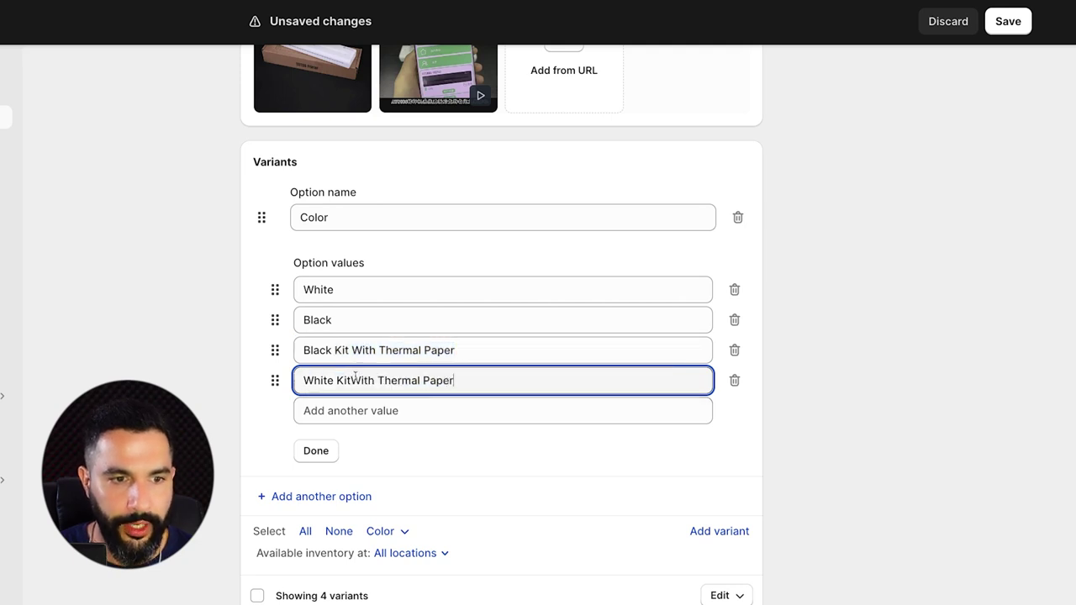
key(Return)
click(999, 21)
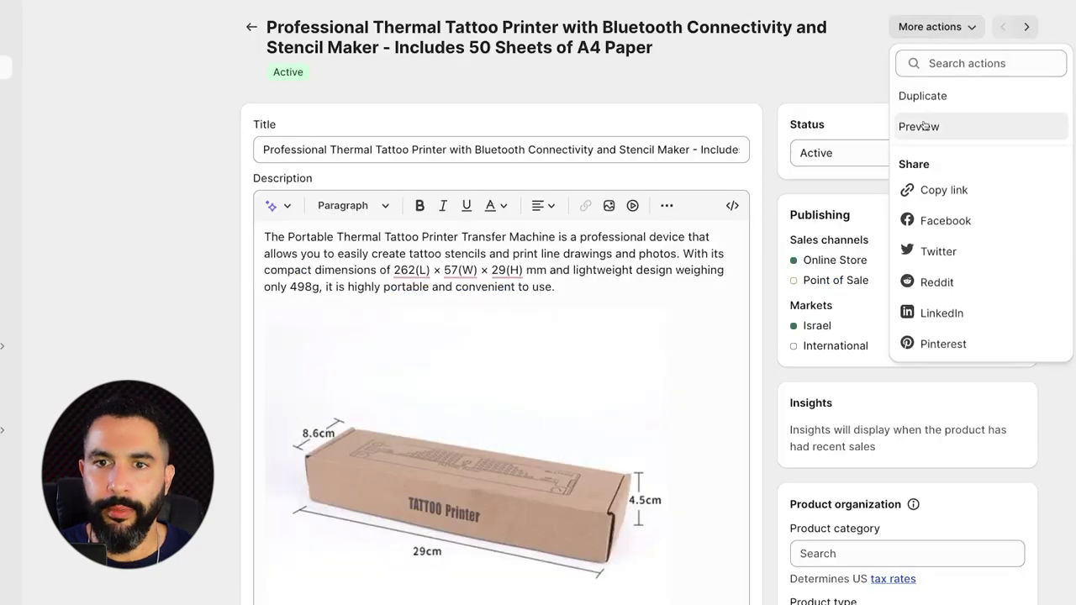
Preview the product in the store and switch between the White and Black options to check their images
click(922, 125)
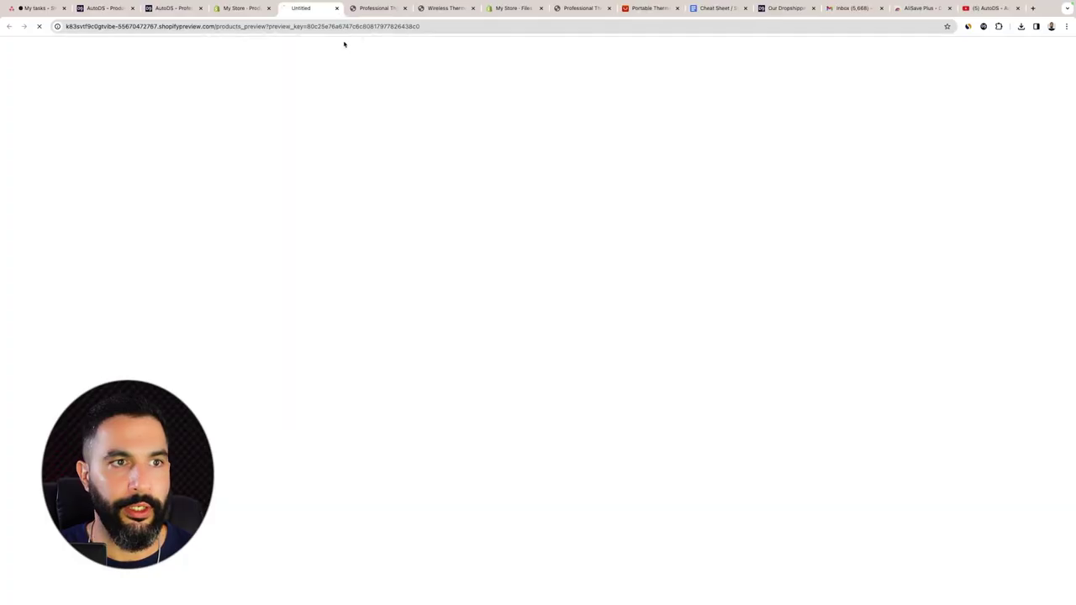
scroll(710, 311, down, 2)
click(714, 298)
click(673, 293)
click(711, 279)
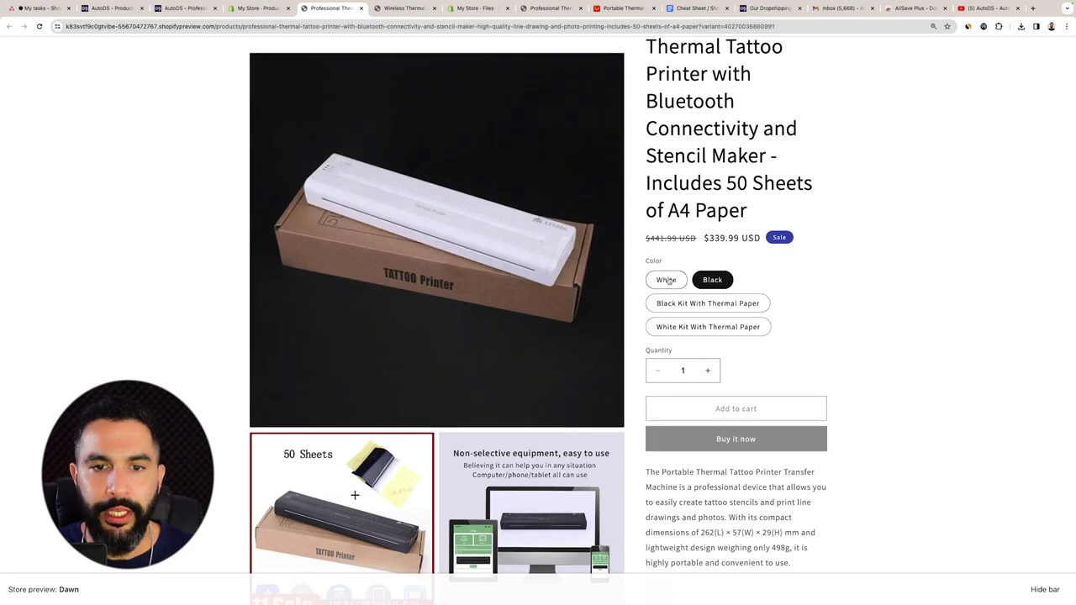
click(668, 281)
click(712, 264)
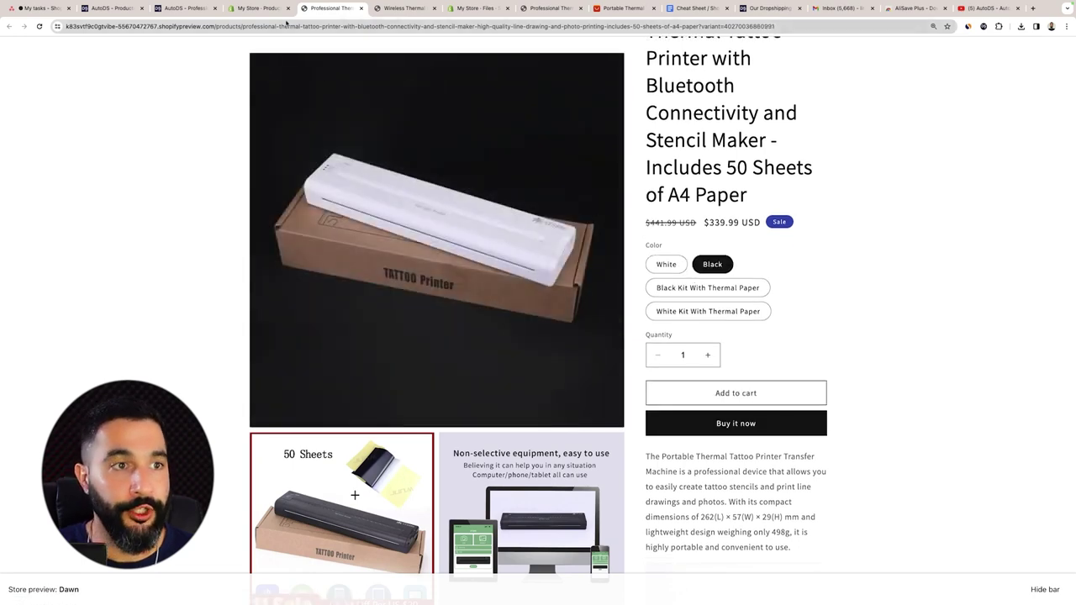
Assign the existing photo of the black printer on its box to the Black variant in Shopify
click(257, 8)
scroll(272, 289, down, 10)
scroll(274, 286, up, 1)
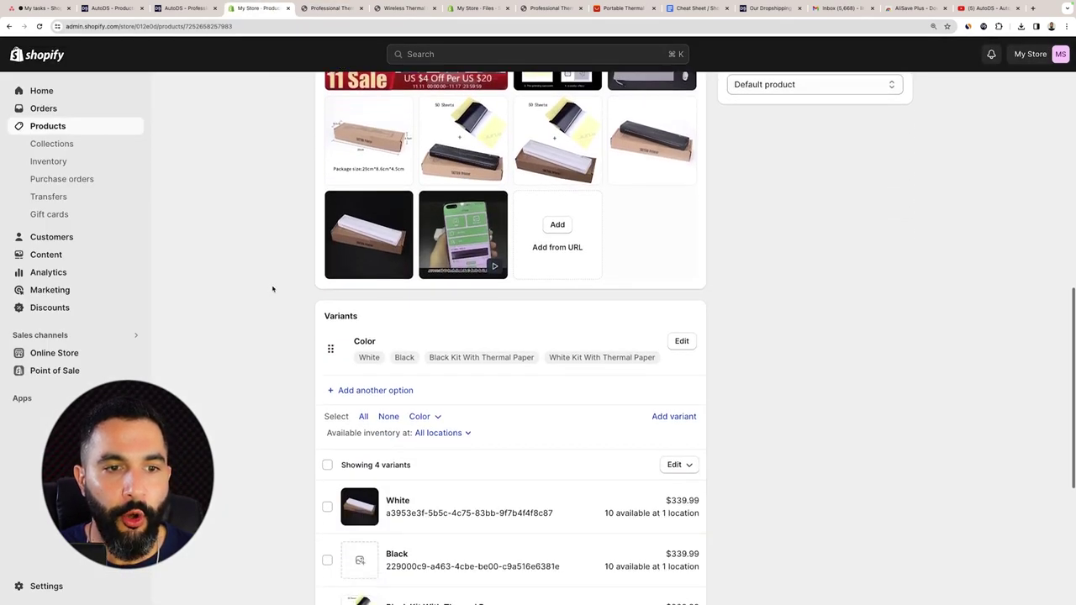
scroll(274, 286, down, 4)
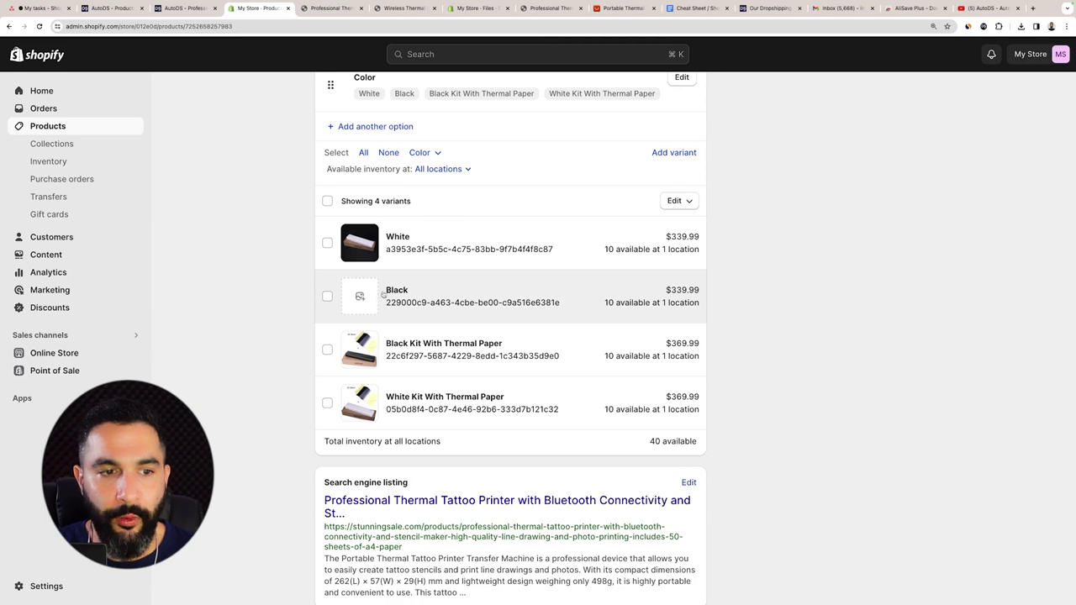
click(362, 296)
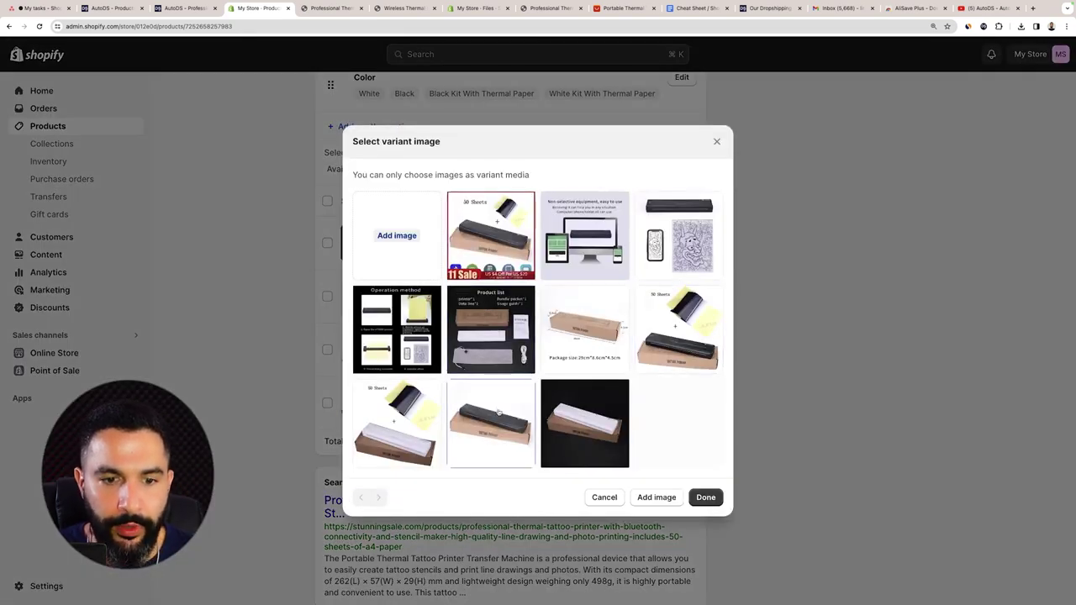
click(499, 412)
click(706, 498)
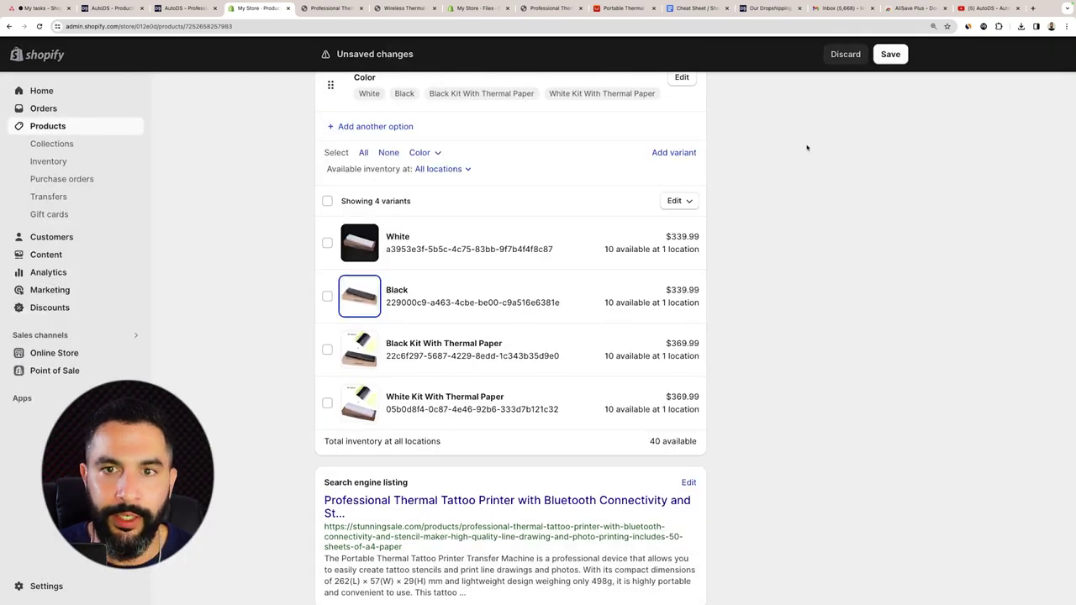
Move Black above White in the option values, rename the option to Color & Kit, and save the product
scroll(366, 287, up, 5)
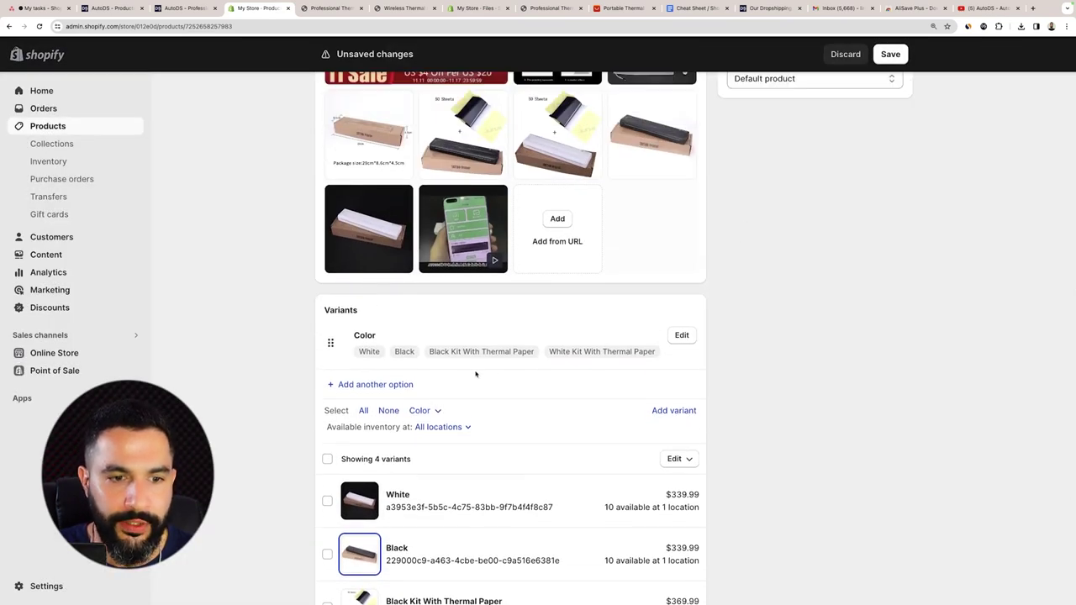
click(677, 336)
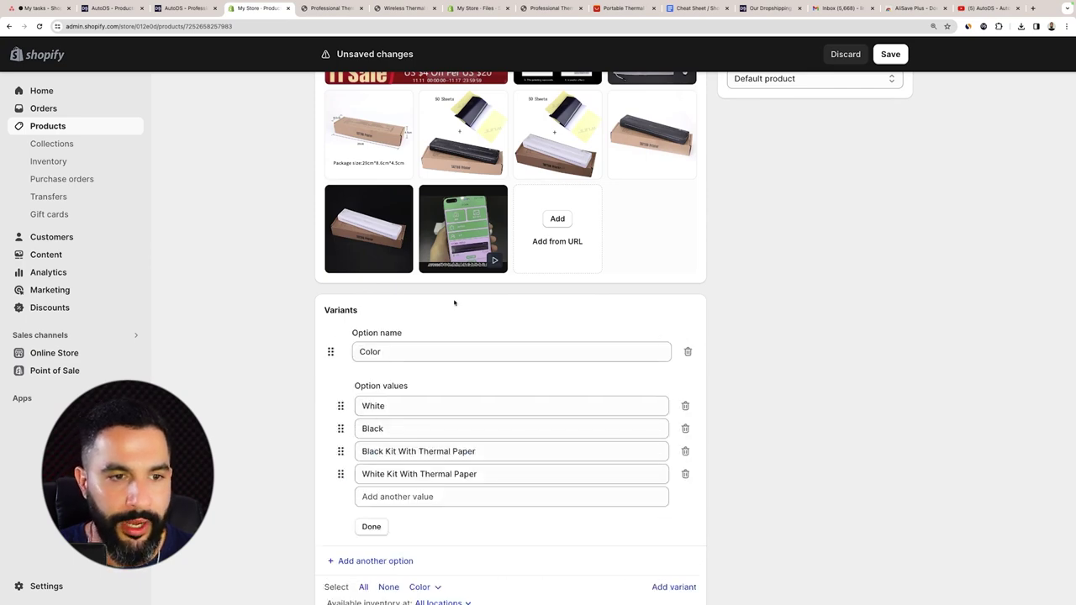
scroll(454, 304, up, 2)
scroll(404, 286, down, 5)
drag(341, 273, 349, 246)
click(371, 195)
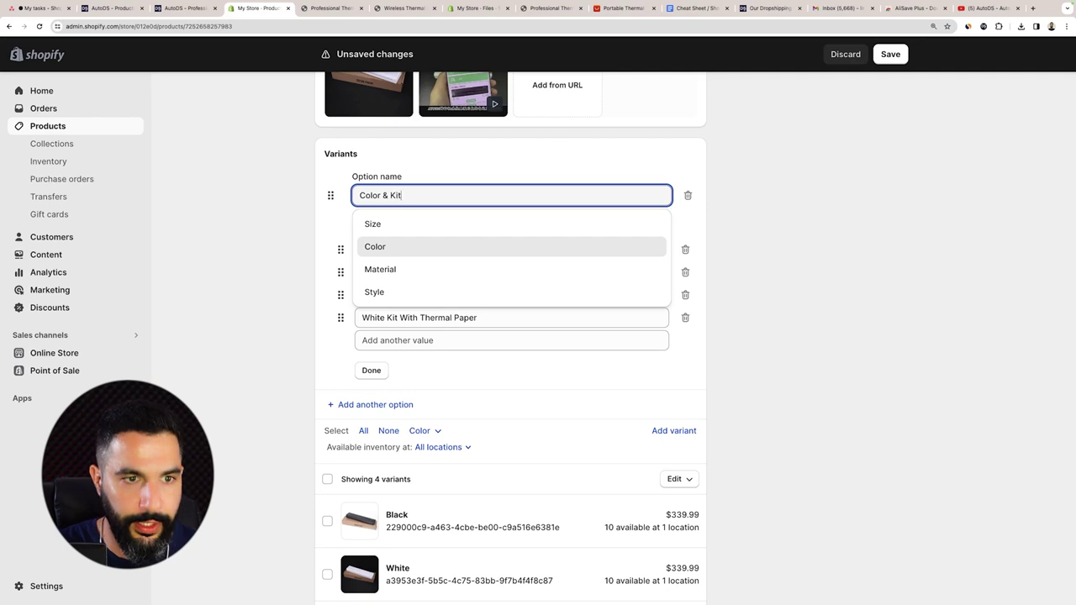
click(455, 177)
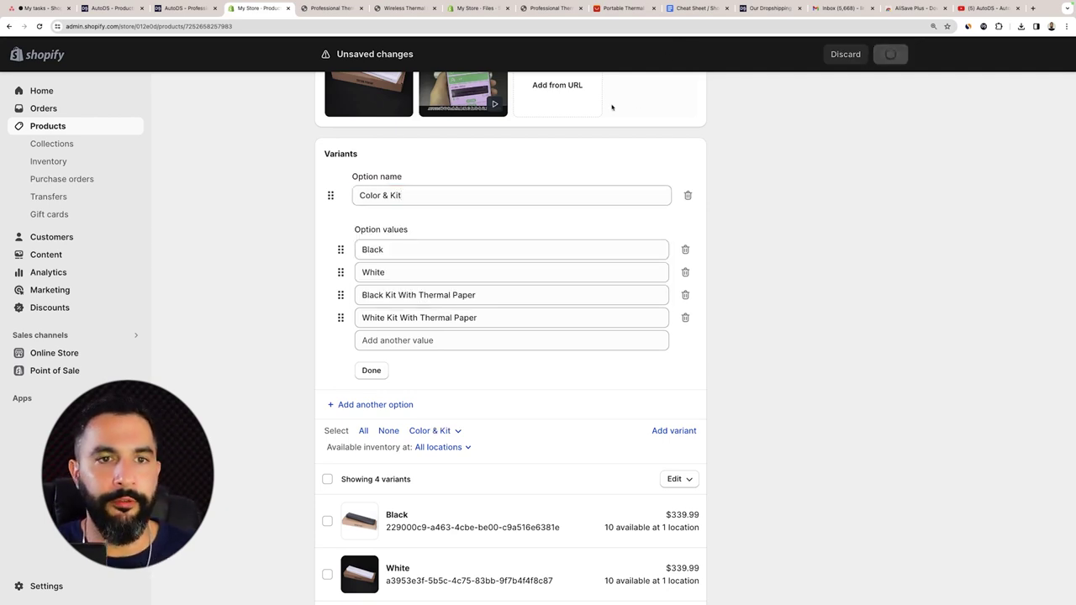
Open a fresh store preview of the product and close the outdated preview tabs
click(833, 96)
click(824, 170)
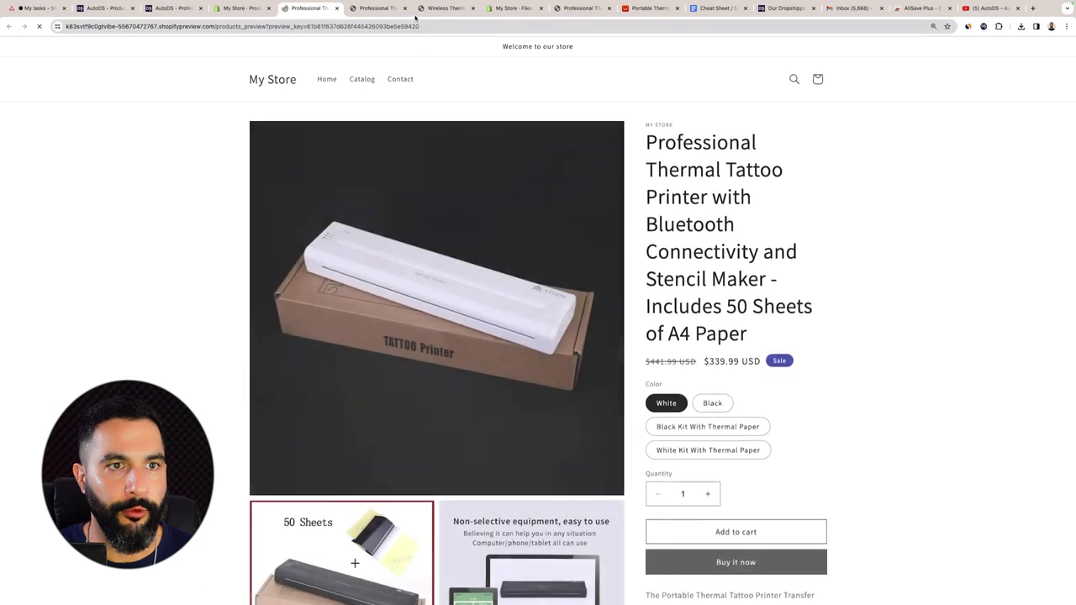
click(404, 8)
click(404, 8)
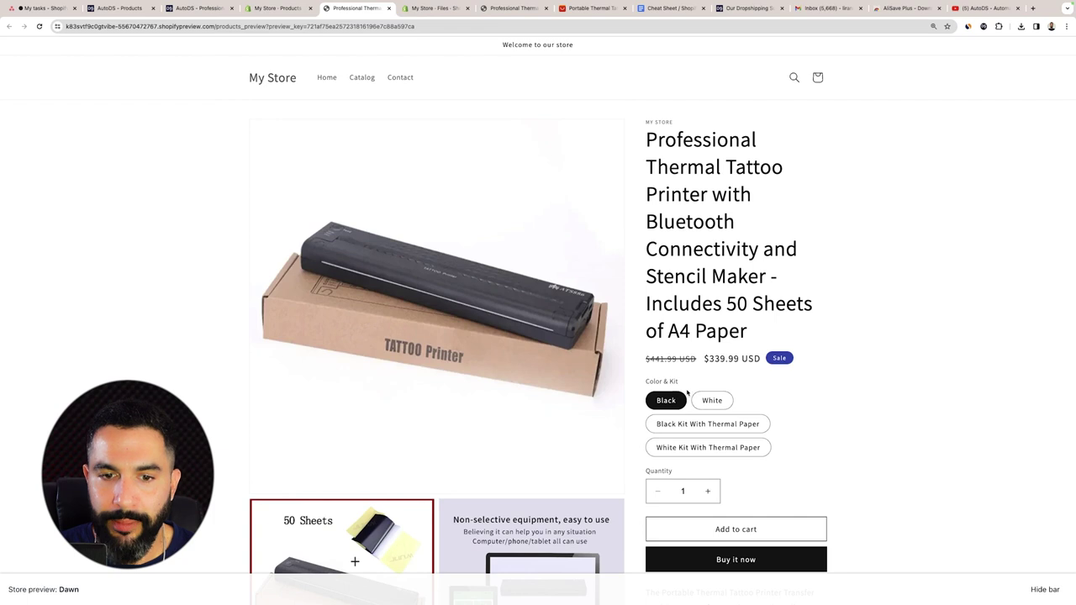
Review the product title, price, Color & Kit options and purchase area in the store preview
scroll(683, 383, down, 2)
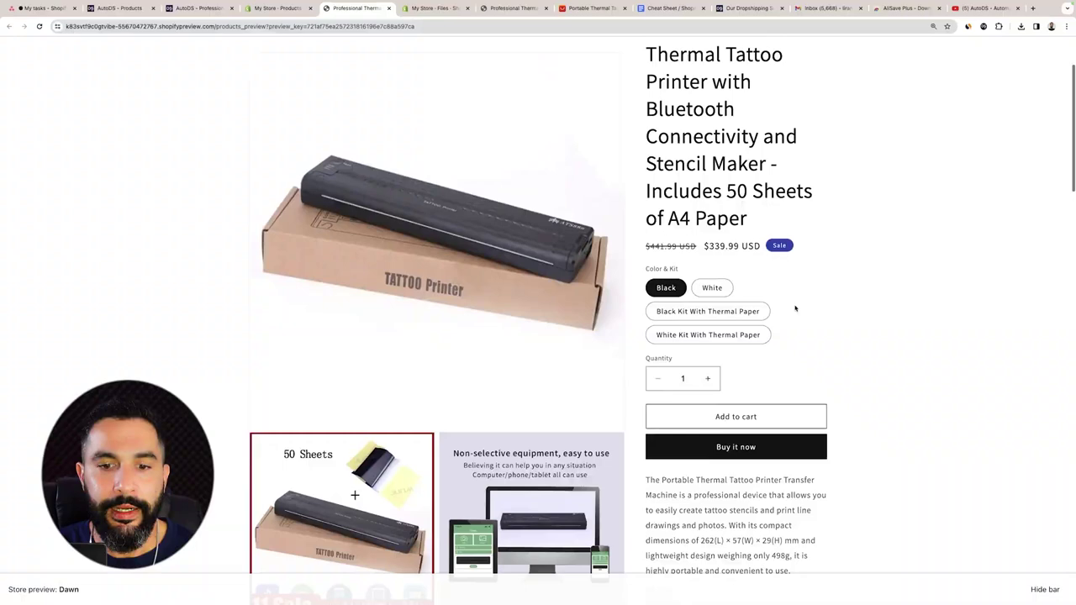
scroll(797, 308, down, 2)
scroll(796, 308, down, 5)
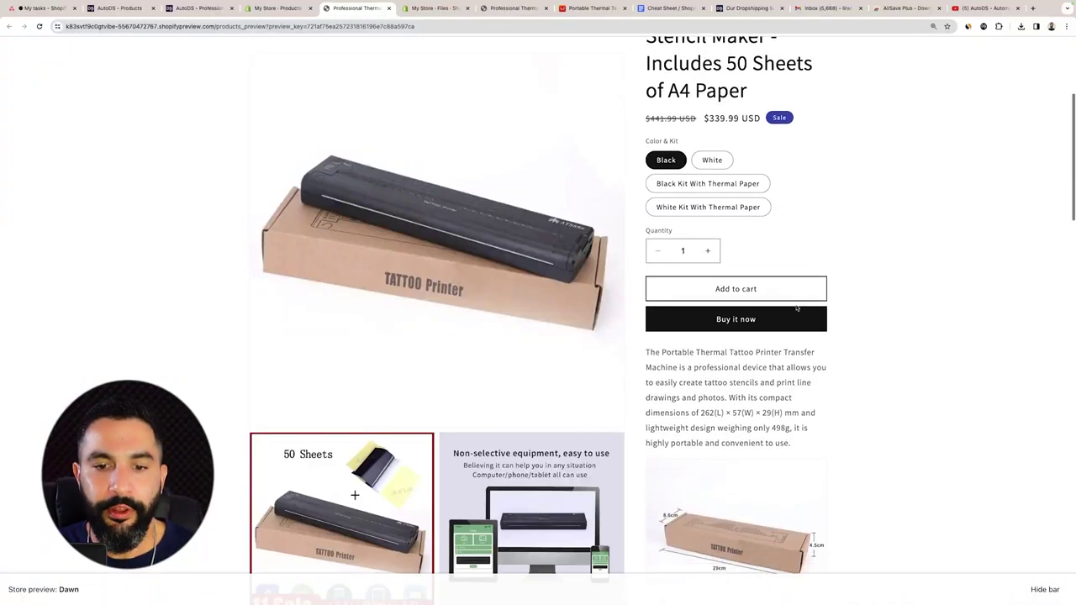
scroll(796, 308, up, 4)
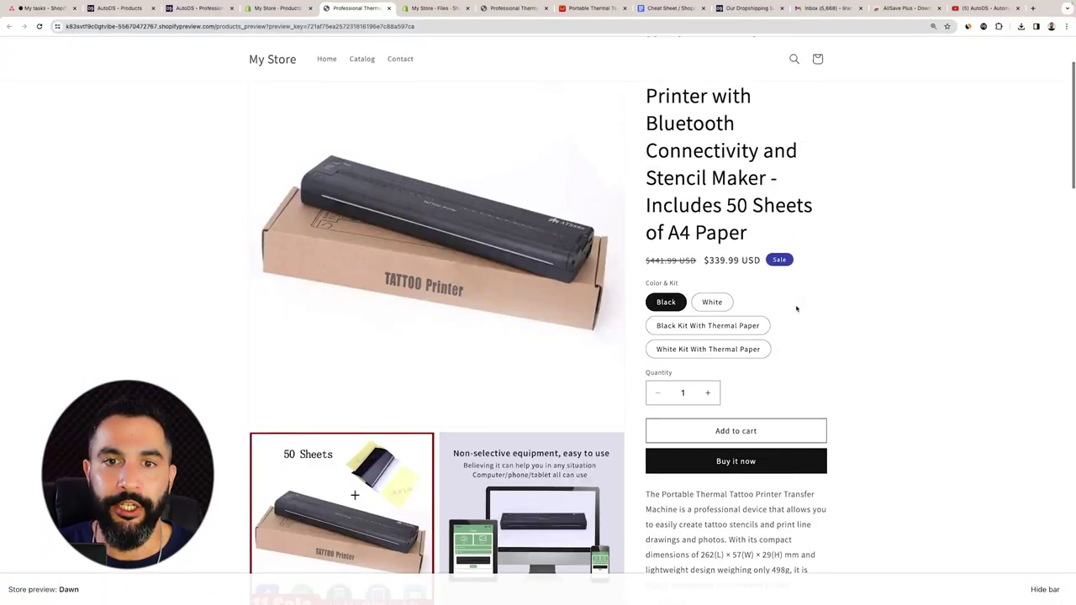
drag(657, 141, 763, 252)
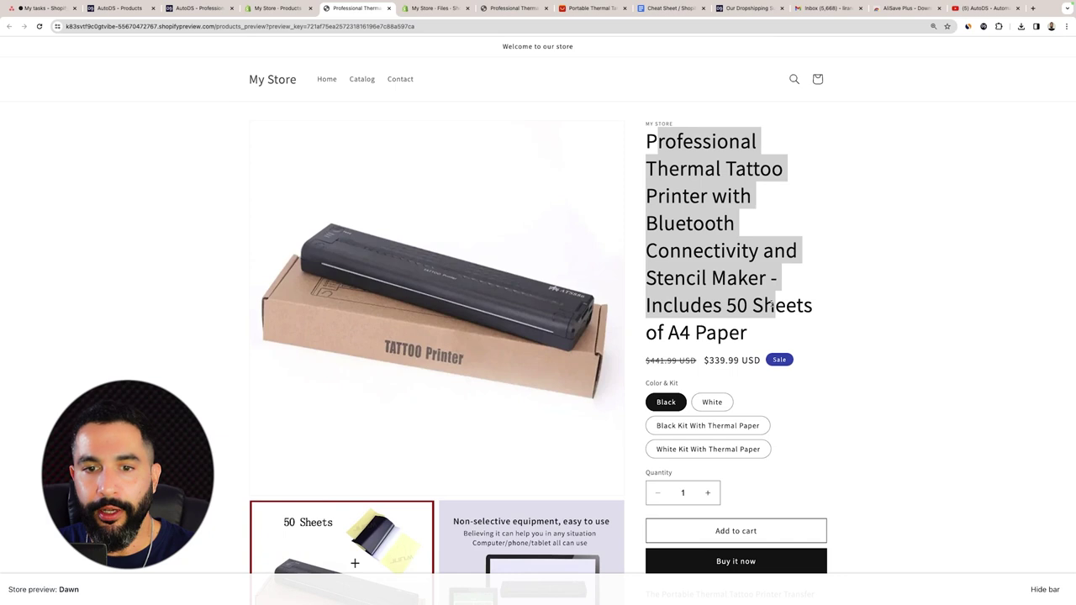
click(772, 292)
scroll(772, 290, down, 2)
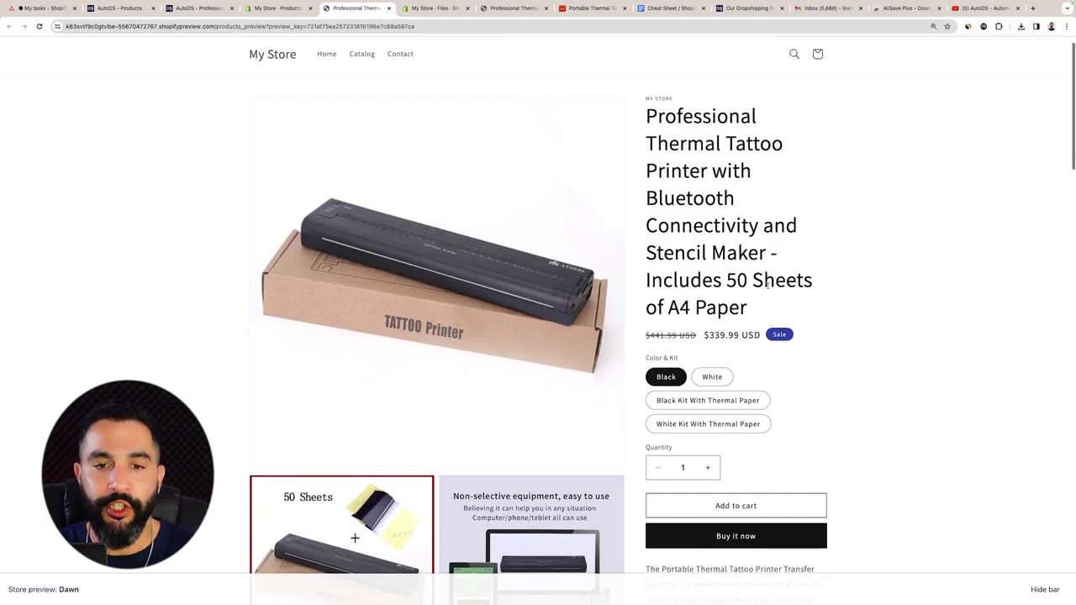
scroll(771, 345, down, 1)
scroll(711, 284, down, 3)
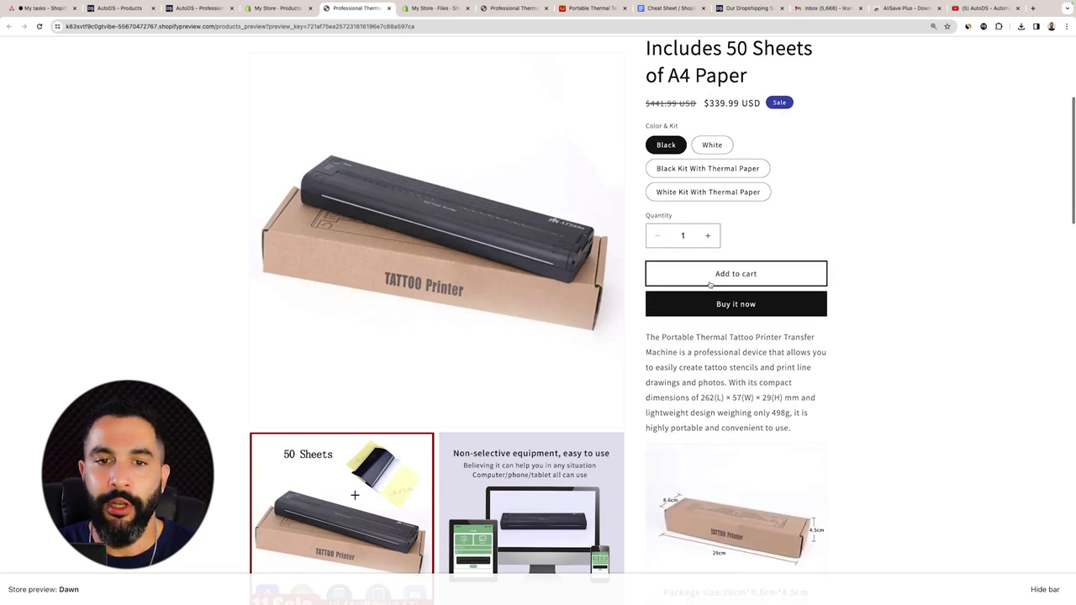
Examine how text, the package size image and the embedded video alternate in the product description
scroll(751, 271, down, 3)
scroll(668, 151, up, 1)
scroll(702, 154, down, 2)
scroll(679, 175, down, 3)
scroll(683, 166, up, 2)
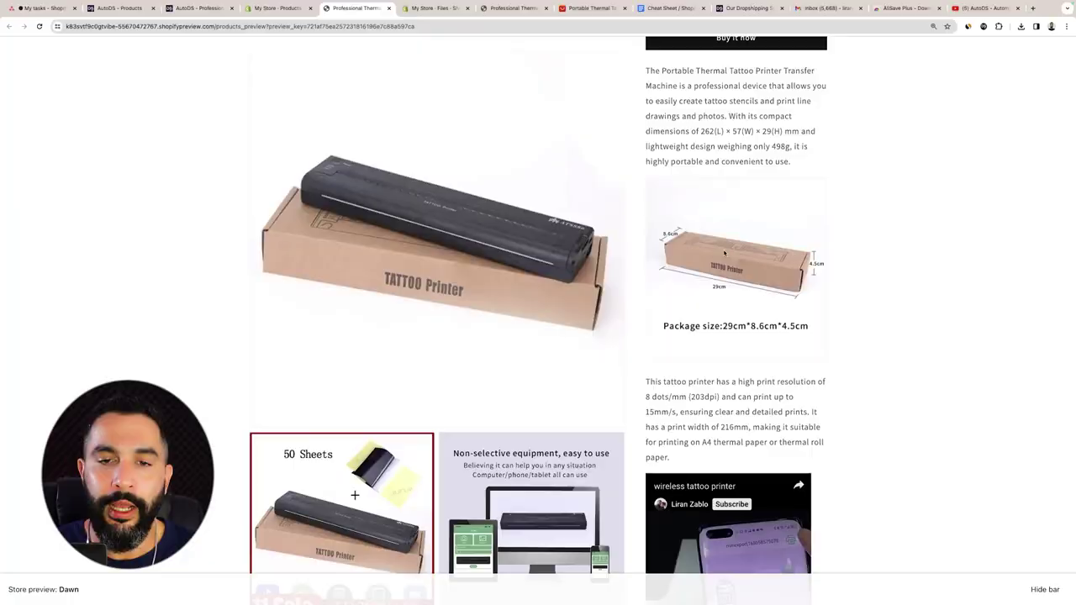
scroll(724, 252, up, 2)
scroll(720, 278, down, 5)
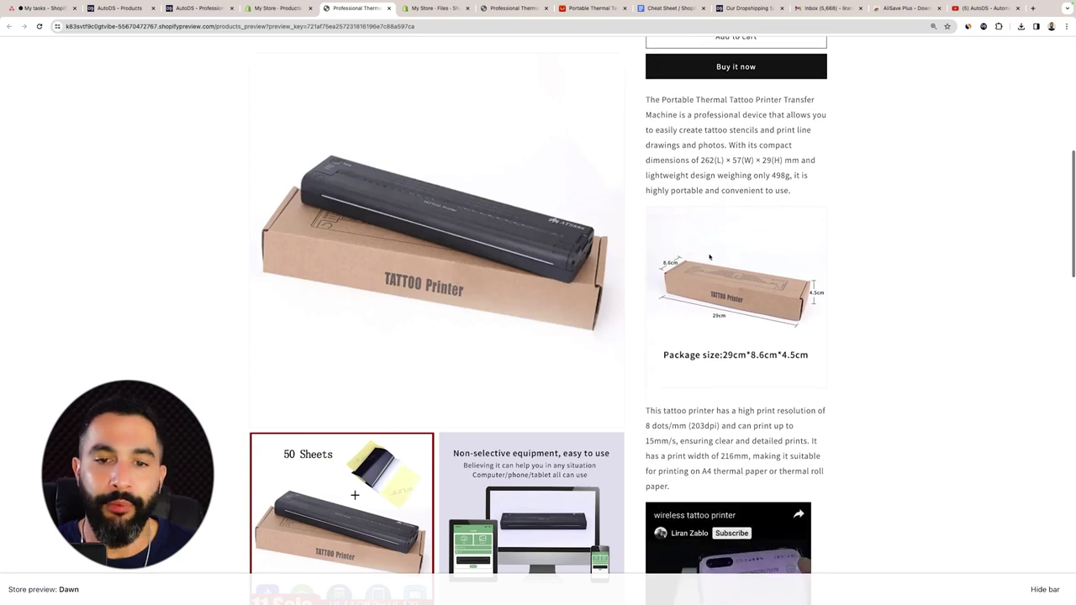
scroll(716, 298, down, 2)
scroll(717, 295, up, 1)
scroll(719, 291, down, 1)
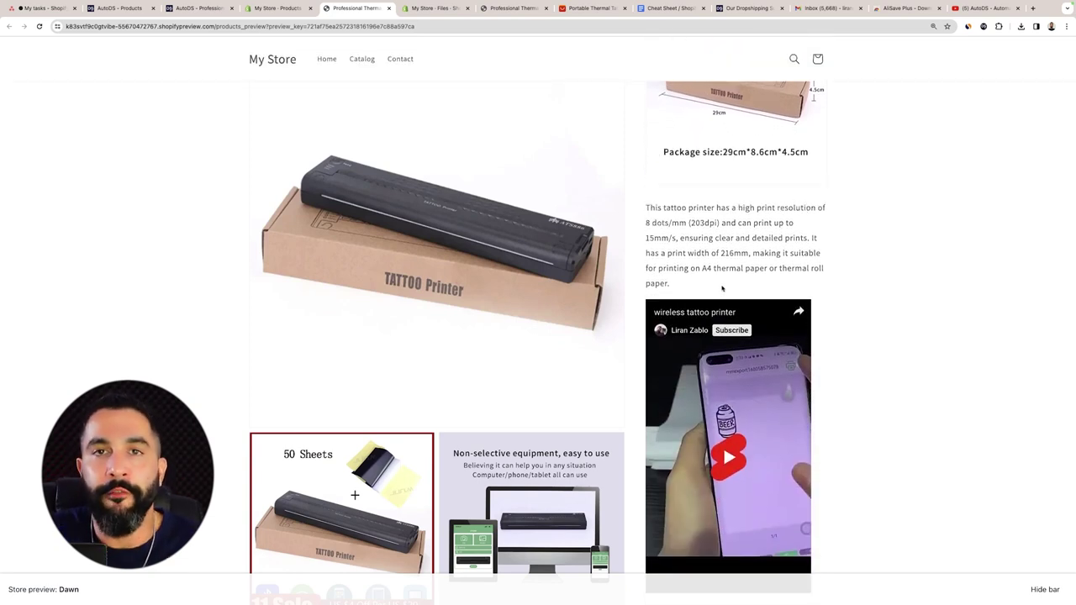
Read the description's opening paragraph and compare the printer's dimensions with the package size image
scroll(740, 278, up, 5)
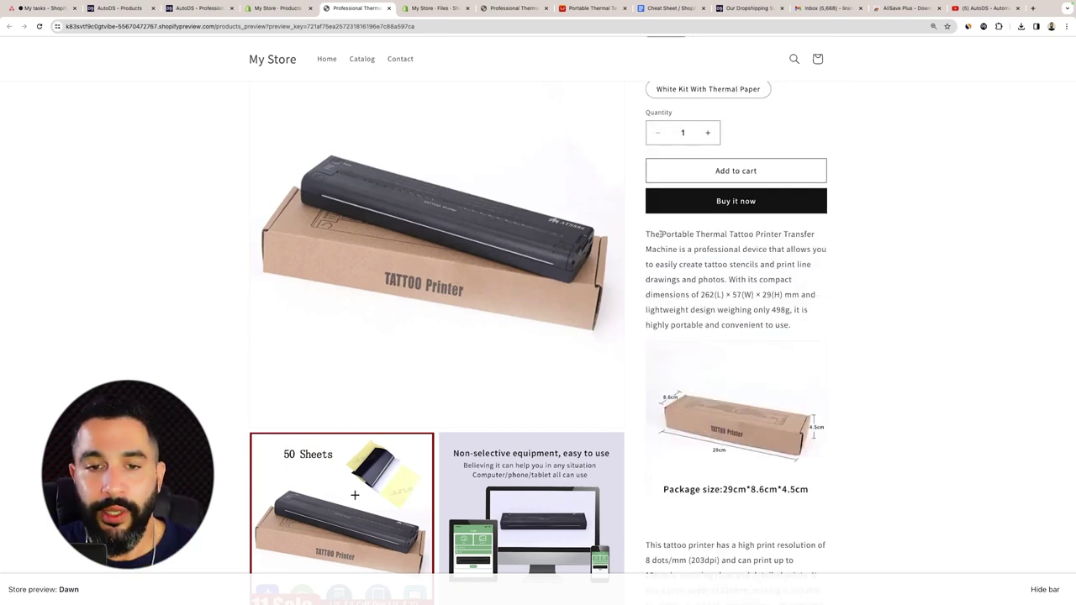
drag(660, 234, 777, 308)
click(778, 308)
scroll(725, 269, down, 1)
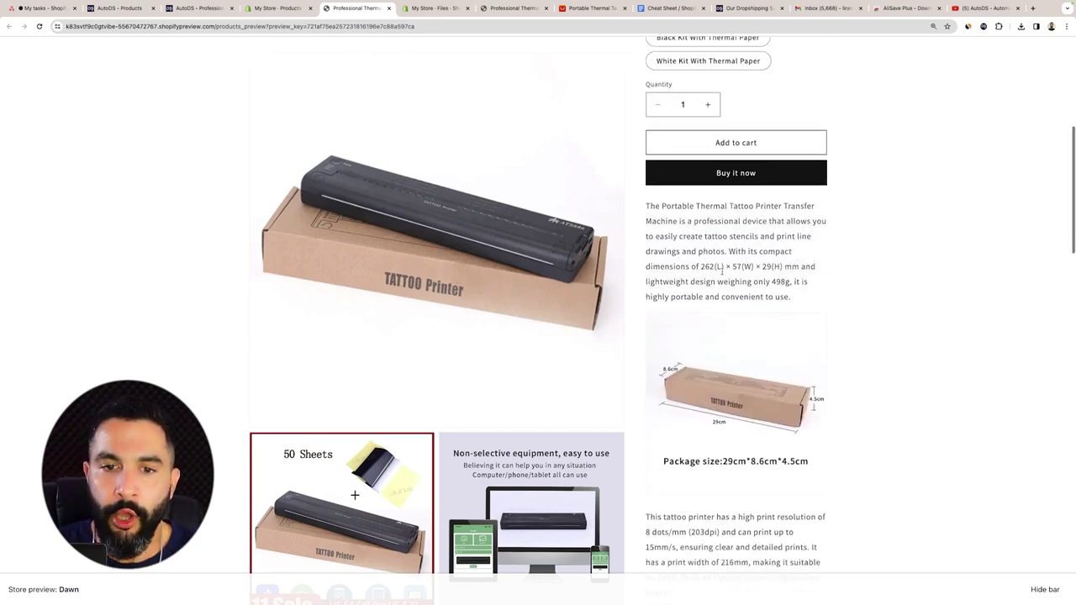
drag(795, 269, 800, 269)
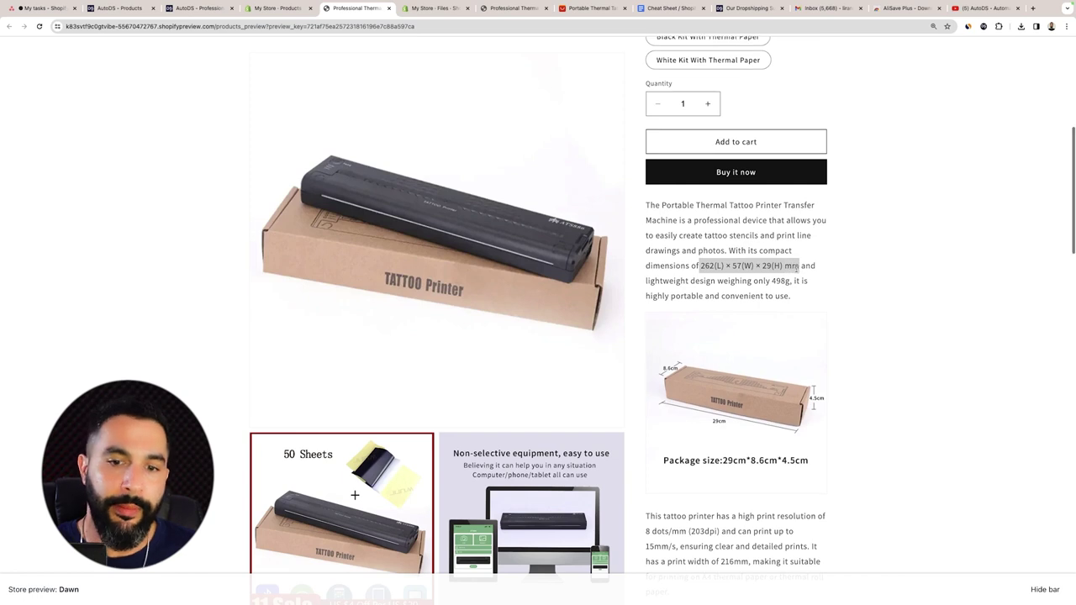
scroll(795, 271, down, 2)
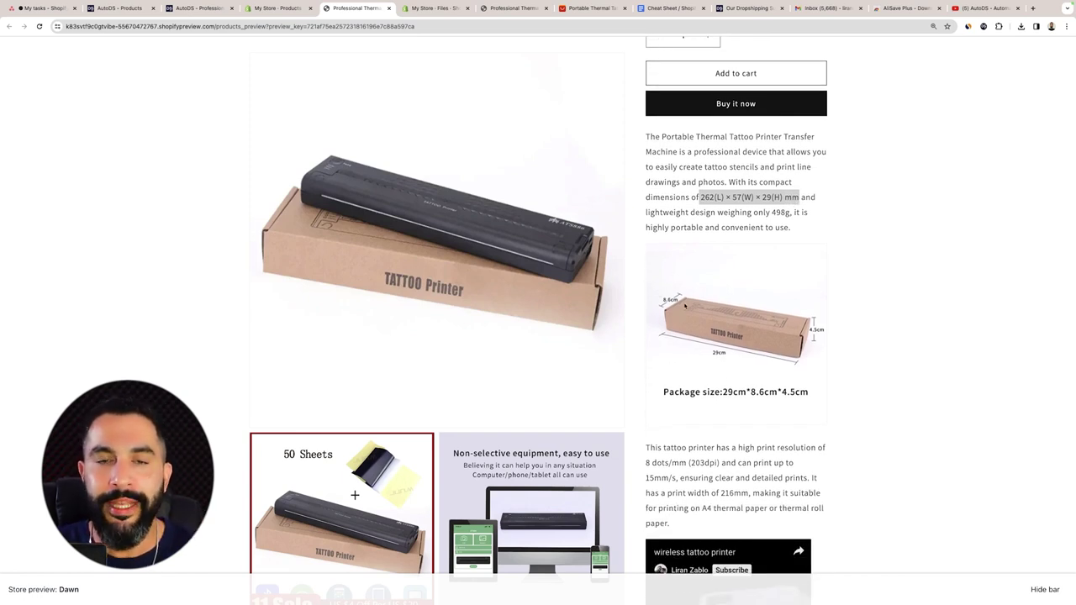
Read the print resolution paragraph above the embedded video in the product description
scroll(686, 307, down, 5)
scroll(689, 300, down, 1)
drag(647, 181, 721, 211)
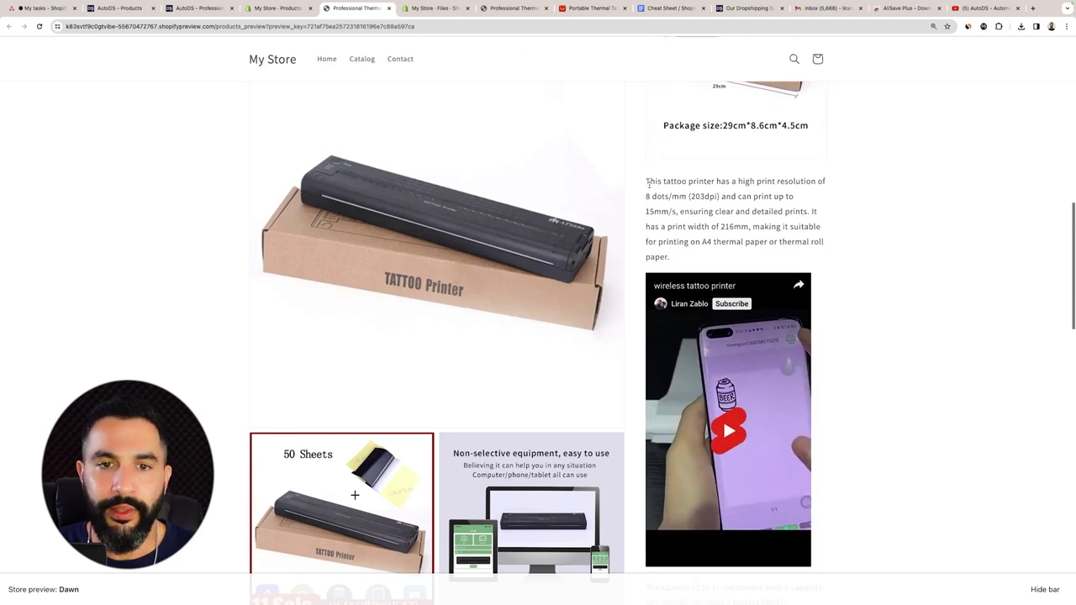
click(752, 248)
drag(672, 257, 702, 222)
click(702, 221)
scroll(723, 252, down, 2)
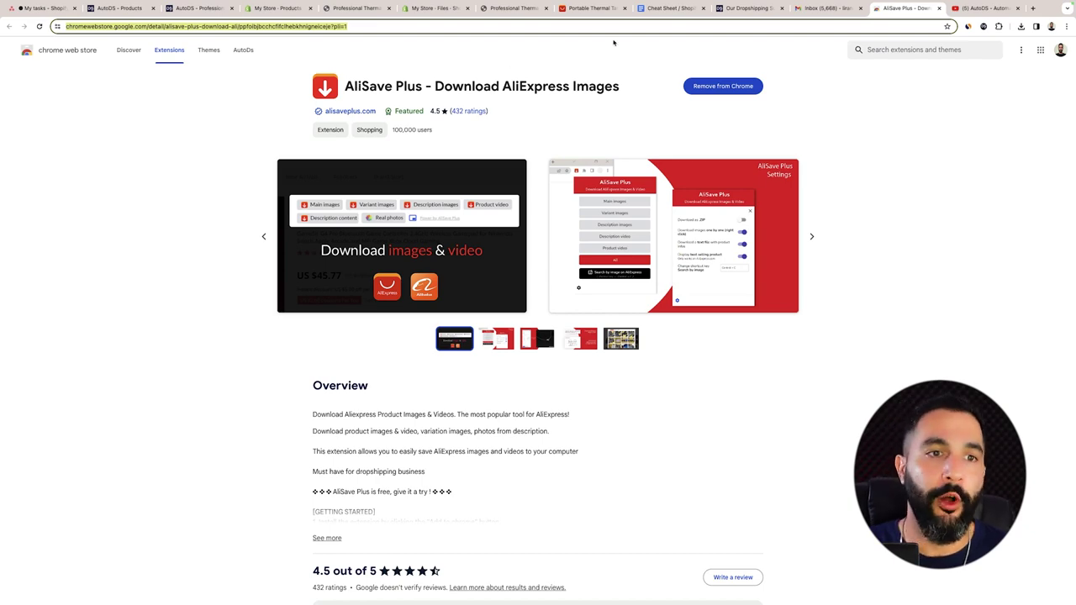
Check the cheat sheet, and play the embedded wireless tattoo printer video in the store preview's description
click(670, 7)
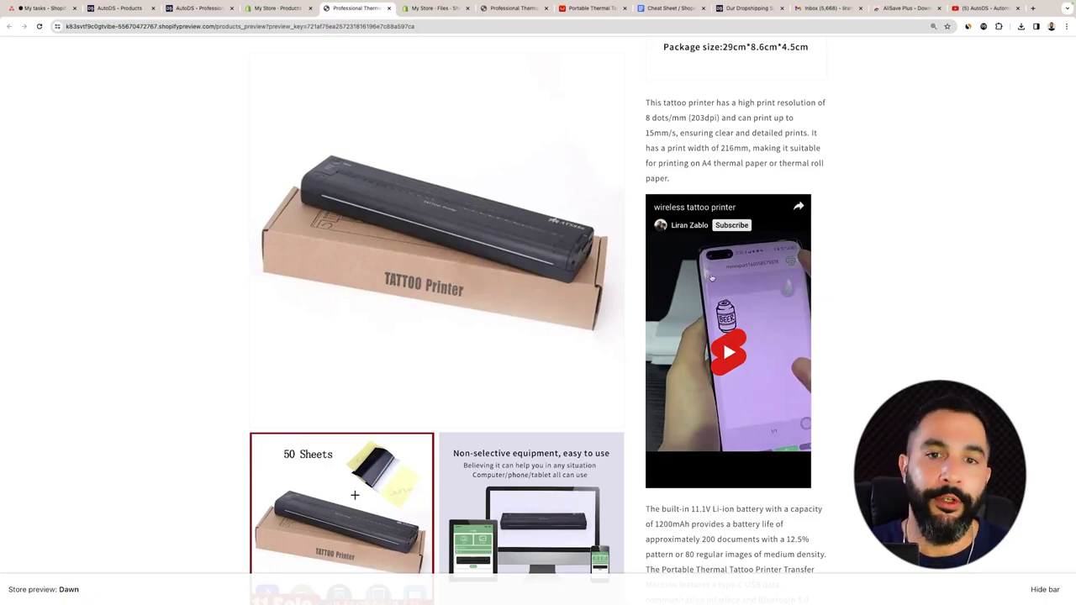
scroll(724, 340, down, 1)
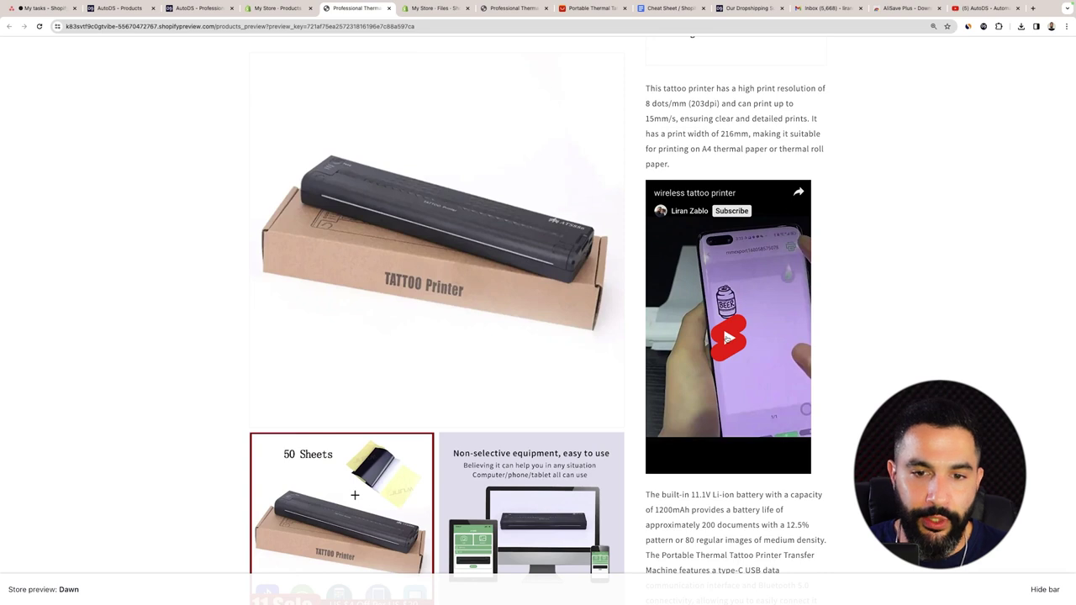
click(725, 332)
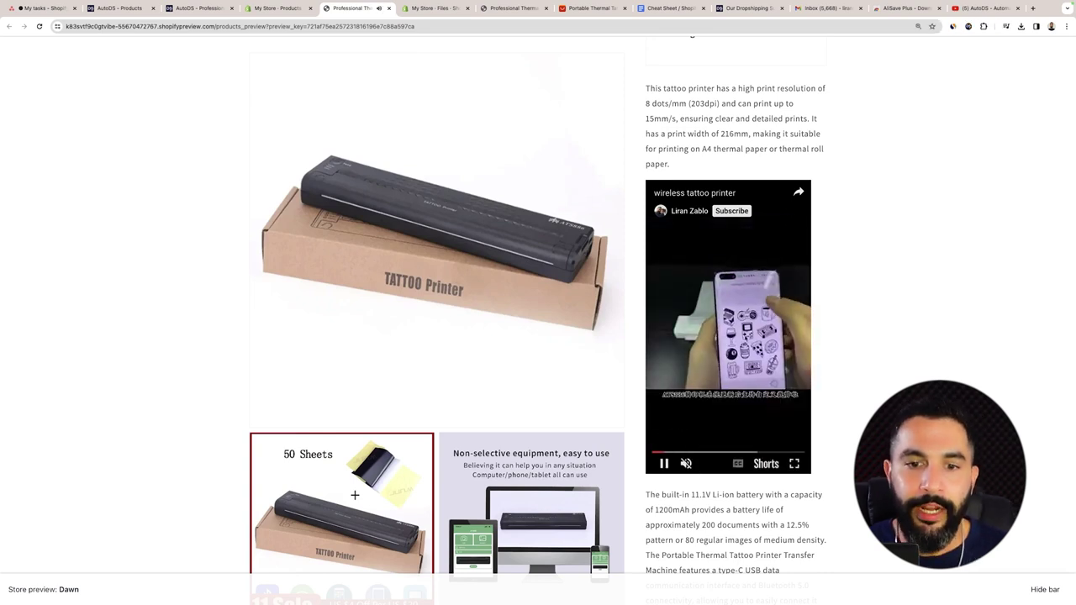
scroll(848, 294, up, 2)
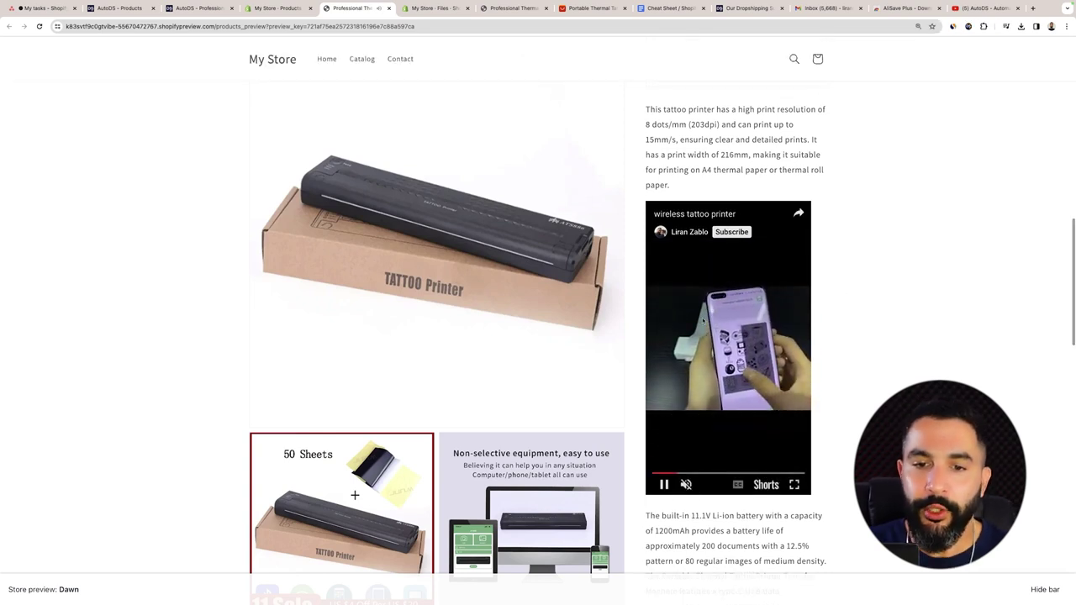
scroll(704, 321, up, 3)
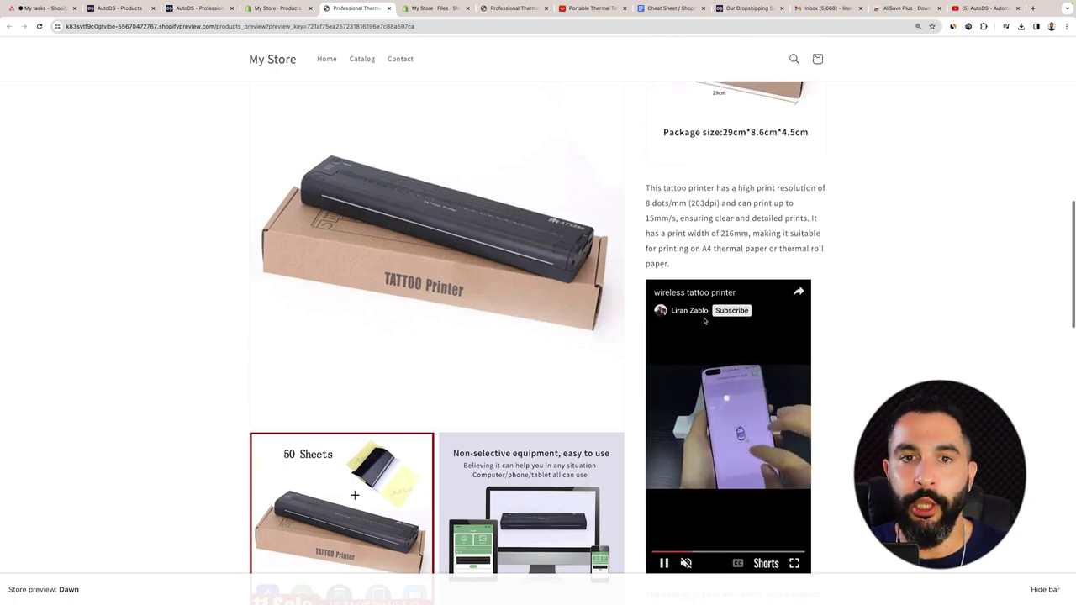
Review the tattoo printer's product page preview, checking its images, variants, description text and embedded video
scroll(705, 320, down, 7)
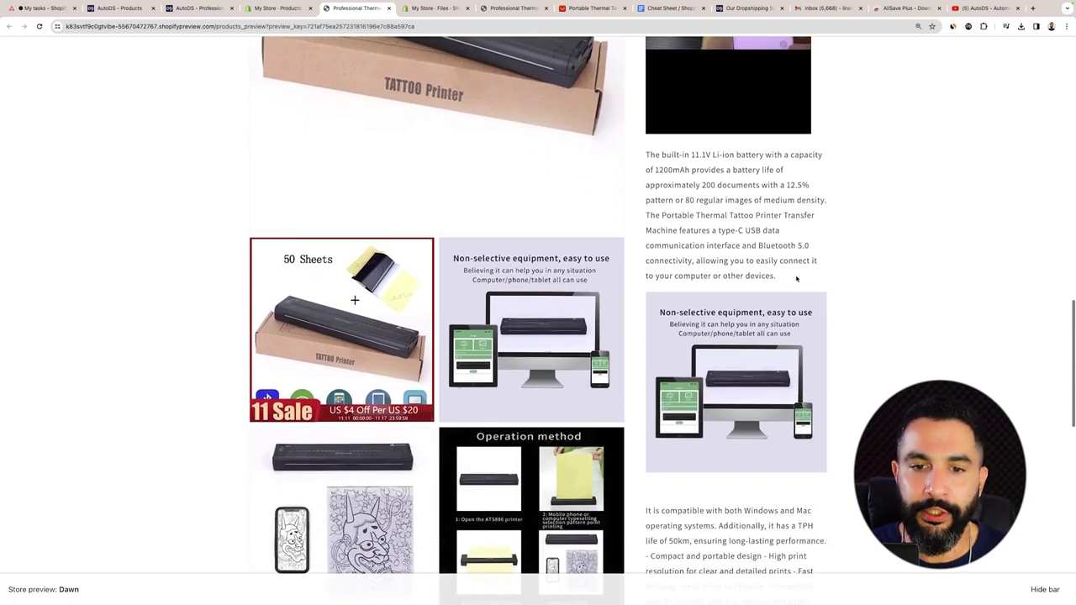
scroll(740, 154, down, 4)
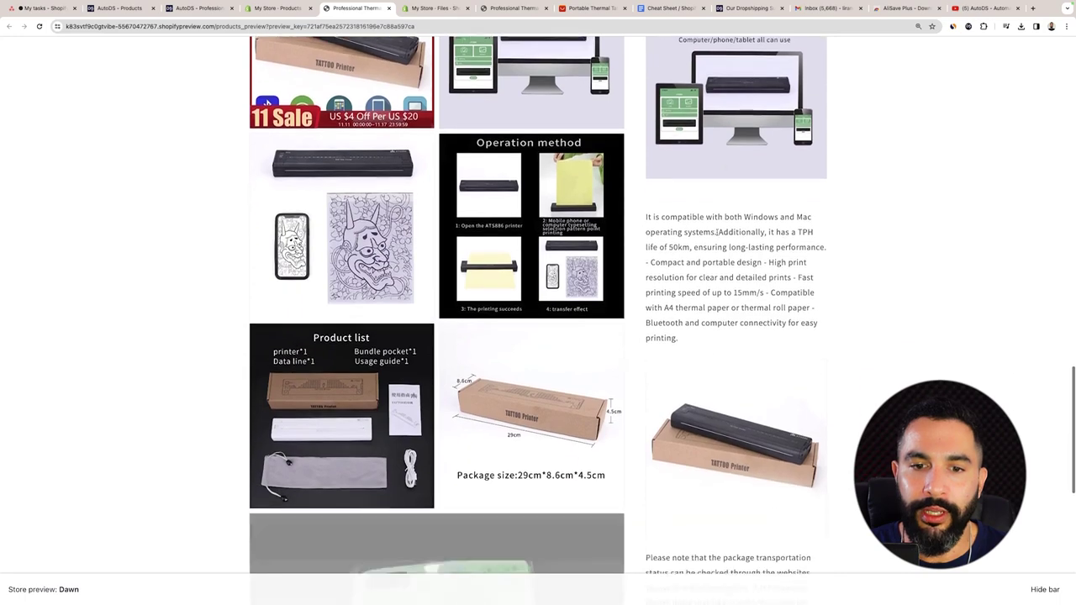
scroll(690, 192, down, 5)
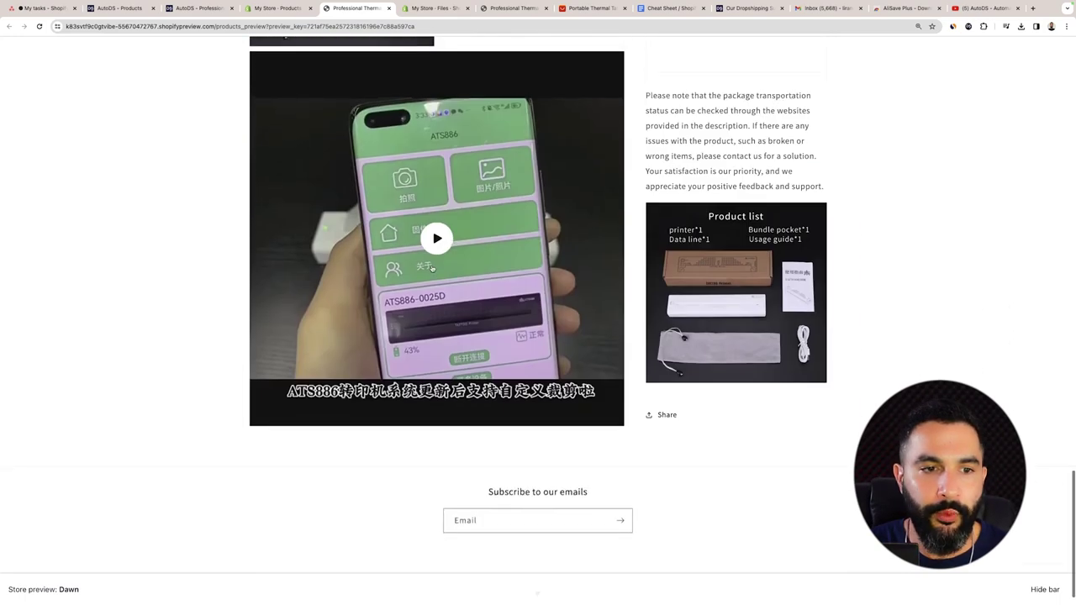
scroll(454, 239, up, 9)
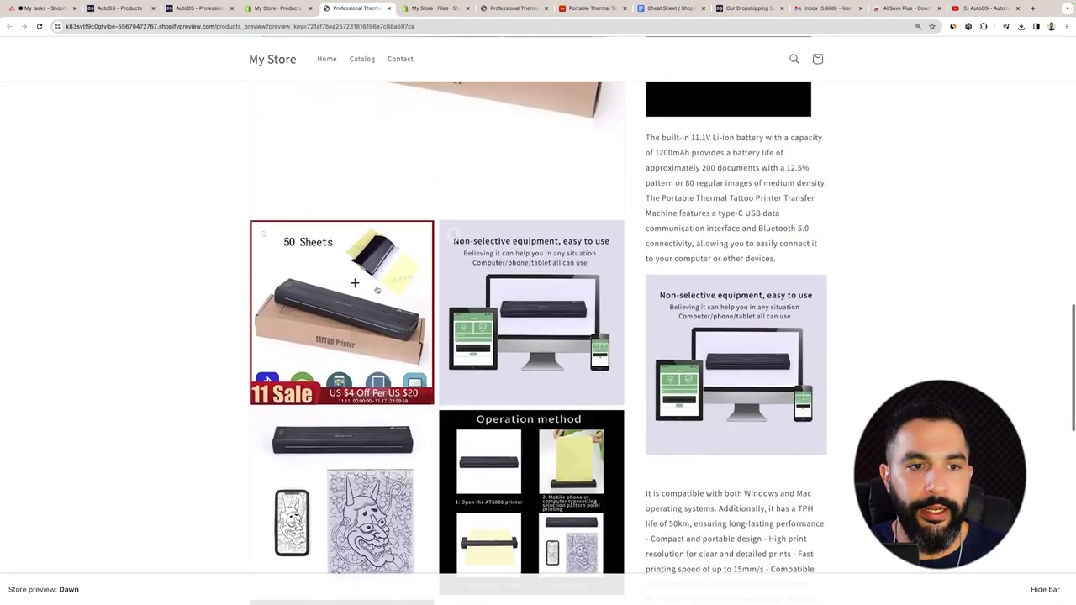
scroll(433, 284, down, 9)
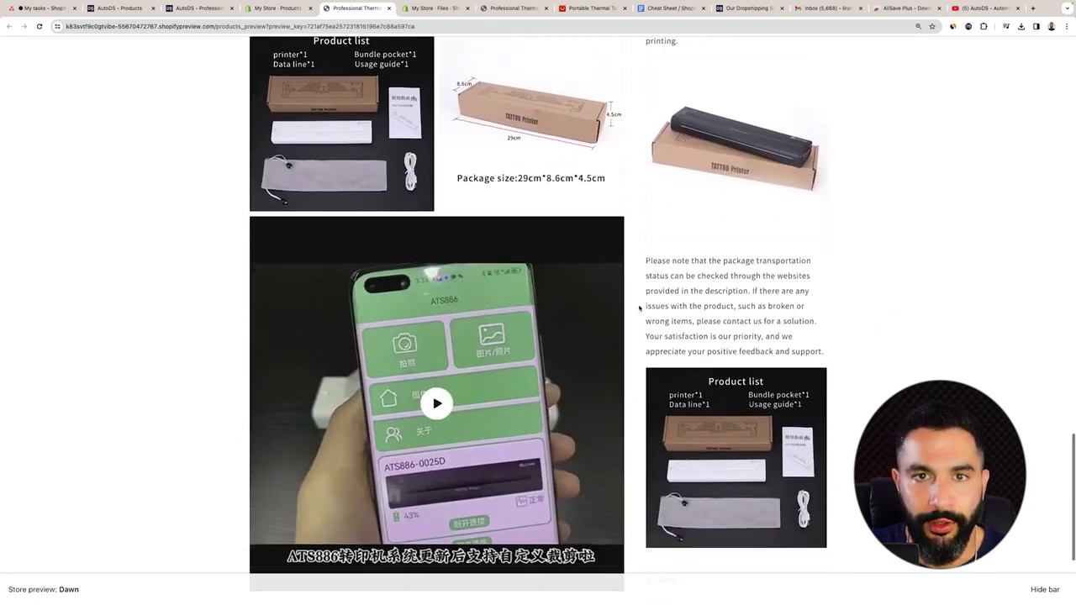
scroll(837, 312, up, 2)
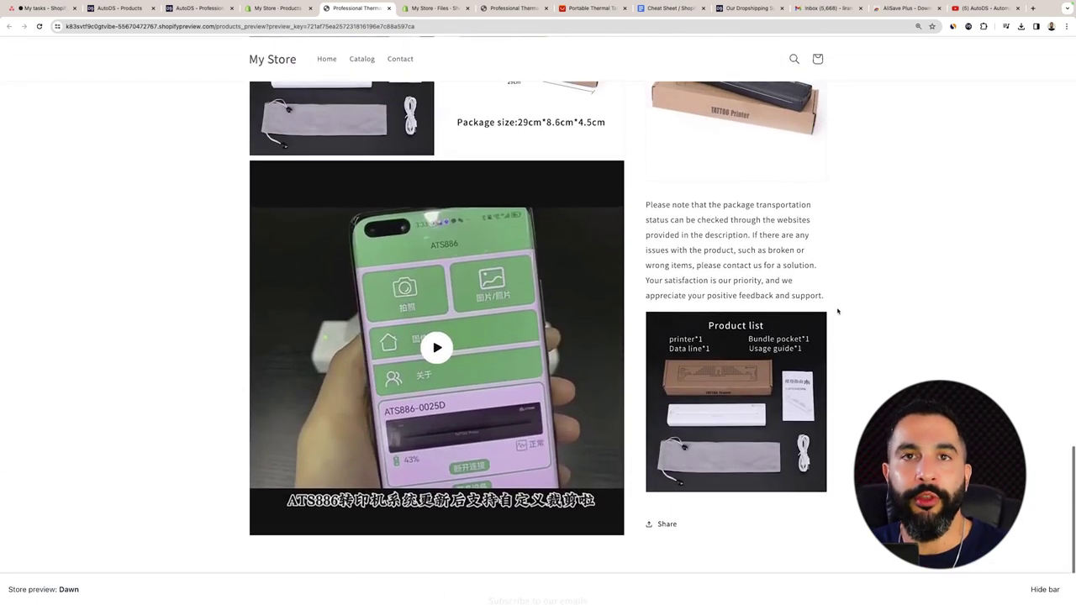
scroll(840, 307, down, 2)
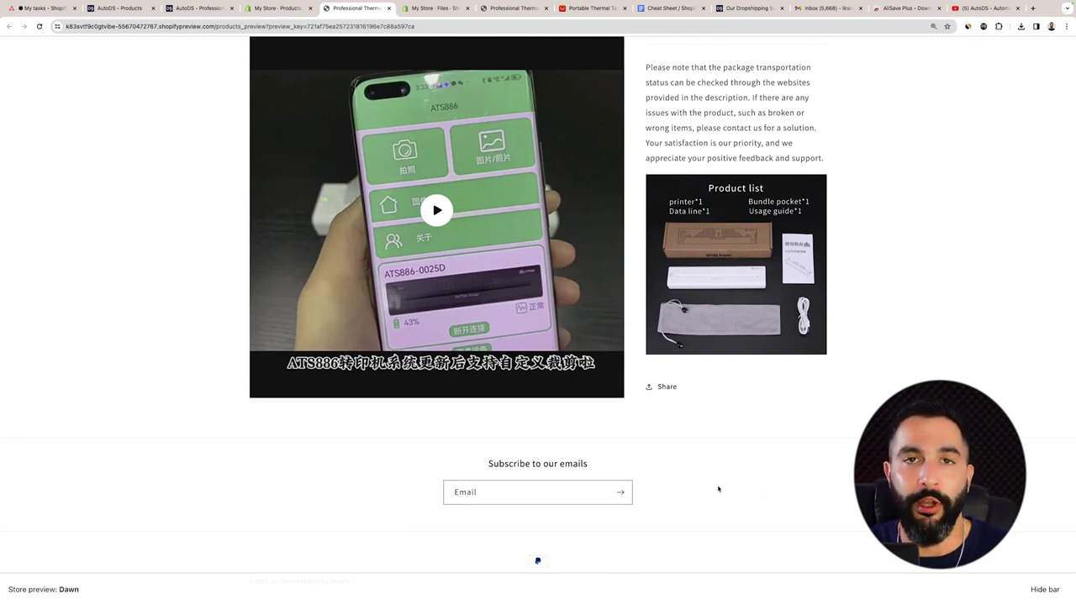
scroll(251, 560, up, 3)
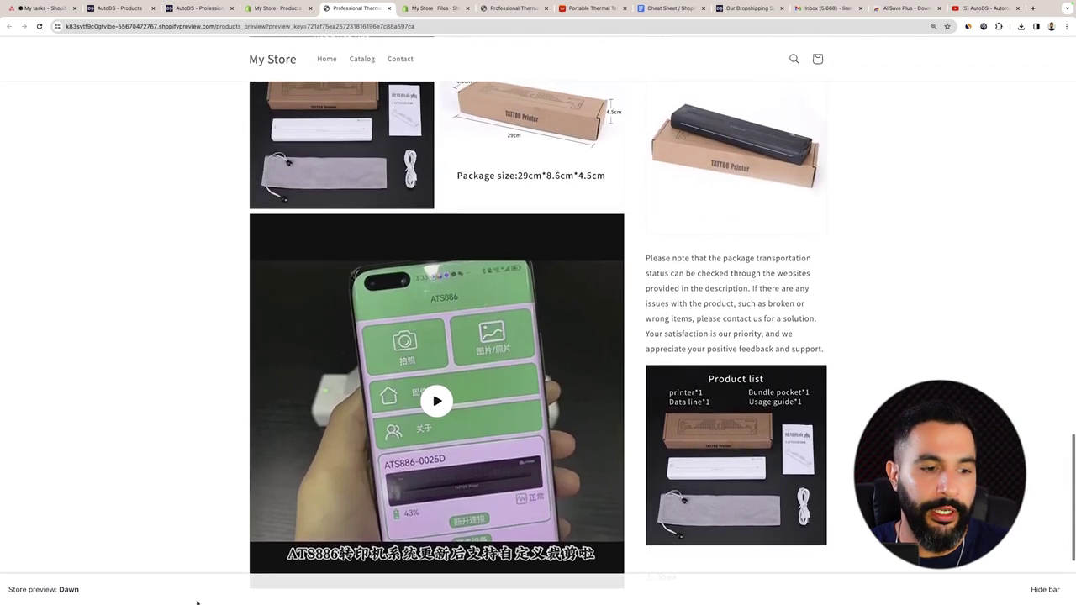
scroll(846, 413, up, 3)
scroll(768, 571, down, 2)
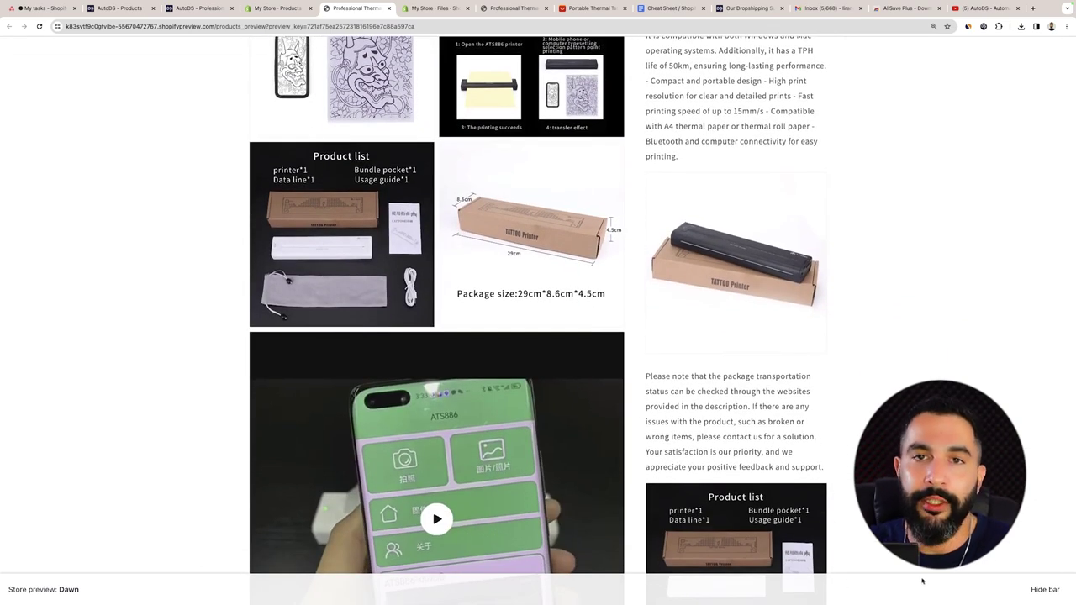
scroll(926, 583, up, 10)
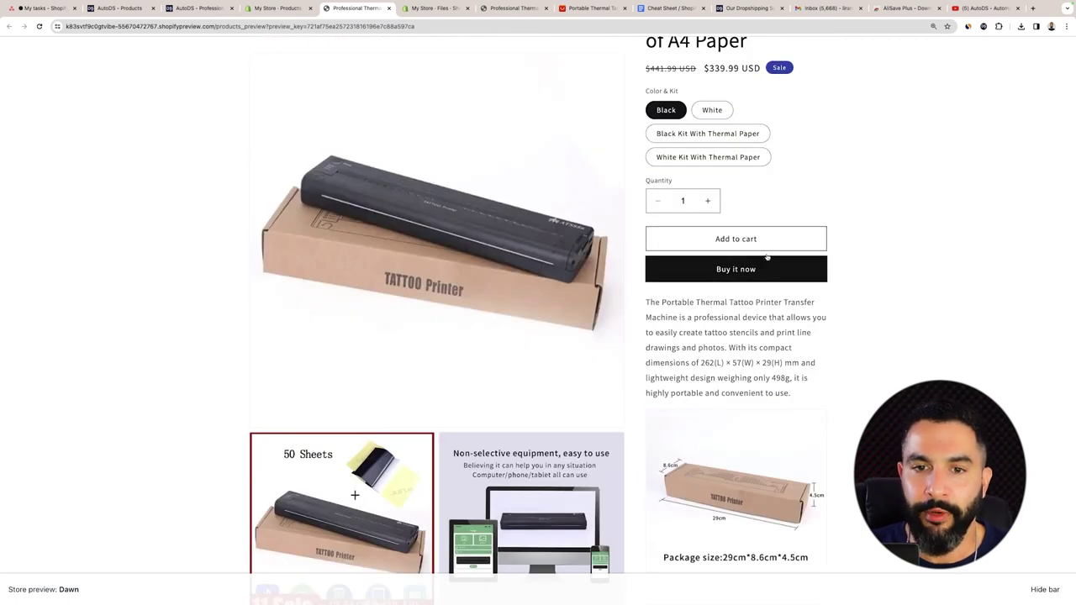
scroll(779, 264, down, 10)
scroll(787, 262, down, 5)
scroll(530, 80, up, 7)
scroll(530, 80, down, 1)
scroll(530, 80, down, 8)
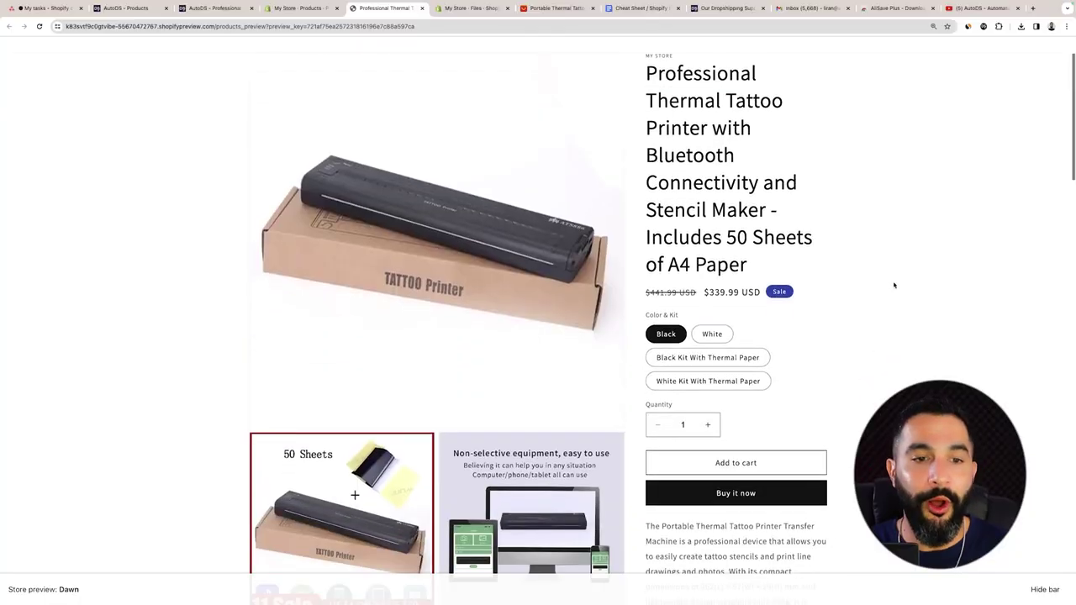
scroll(823, 273, down, 2)
scroll(812, 266, down, 7)
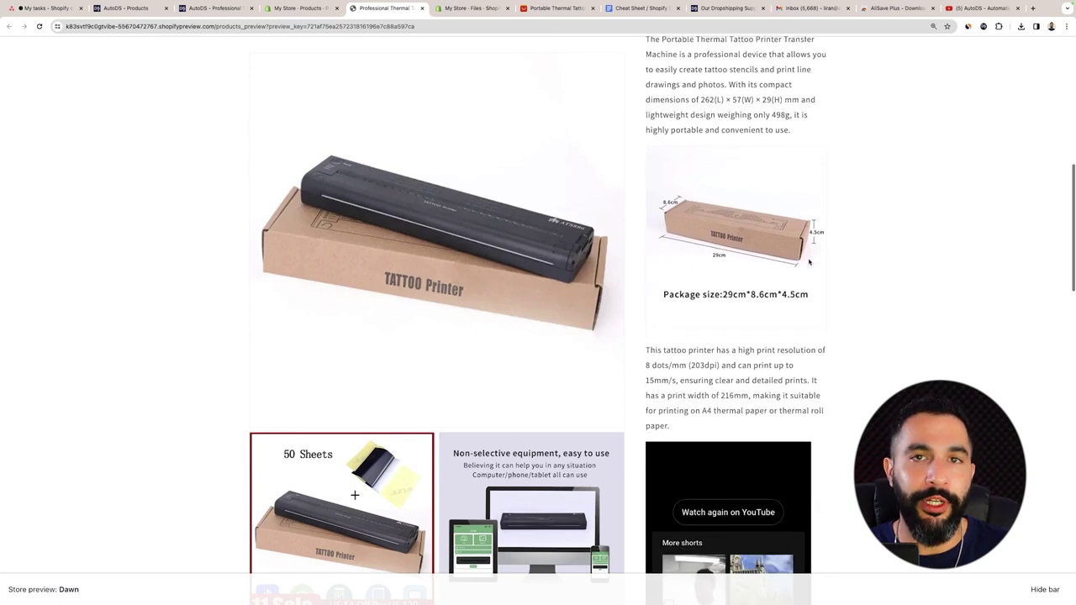
scroll(802, 256, down, 3)
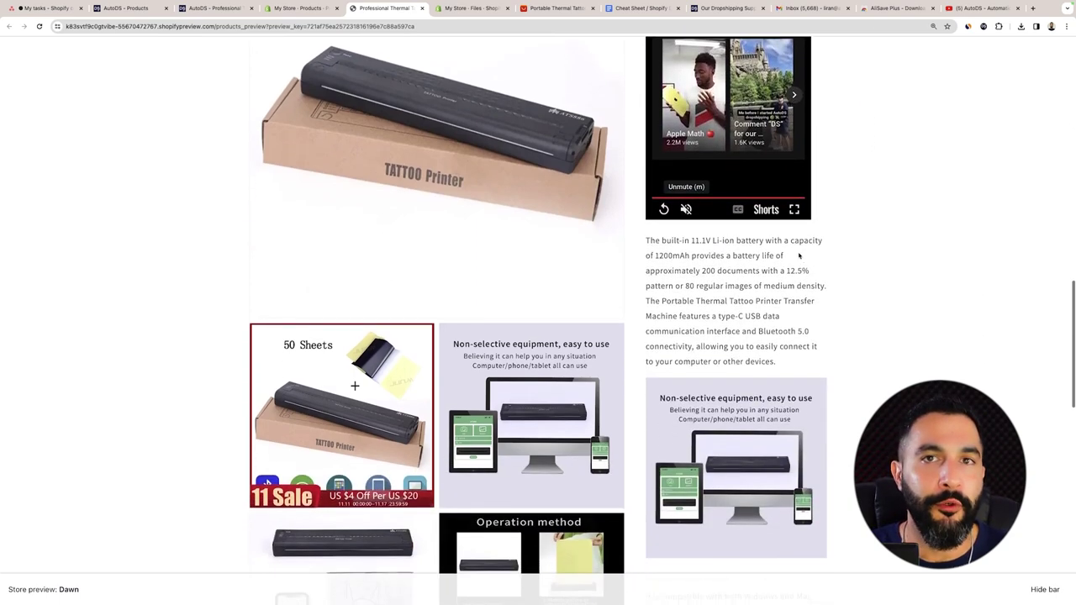
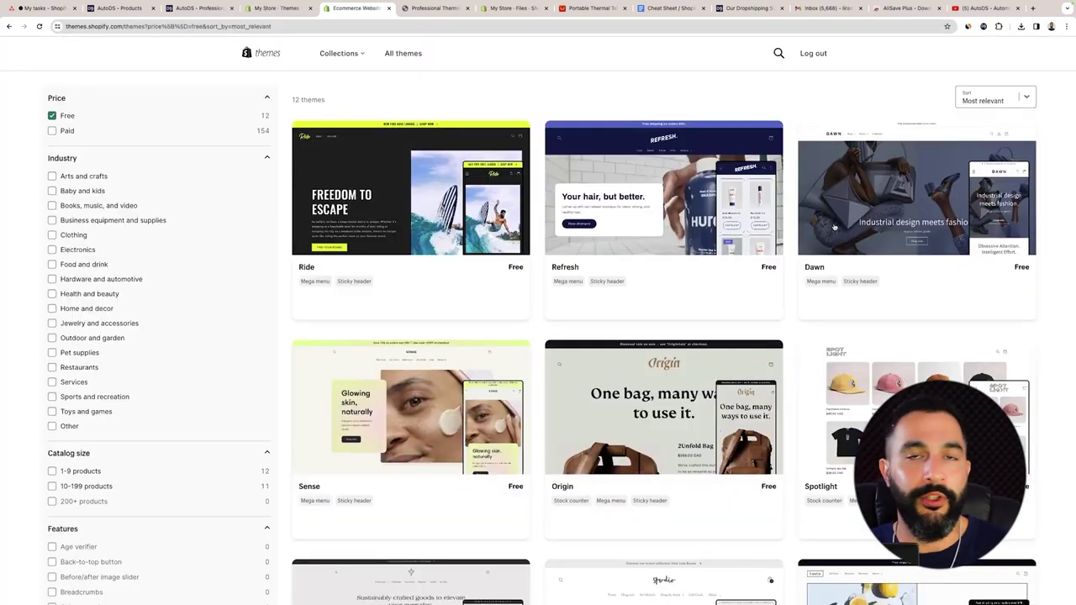
scroll(655, 256, down, 4)
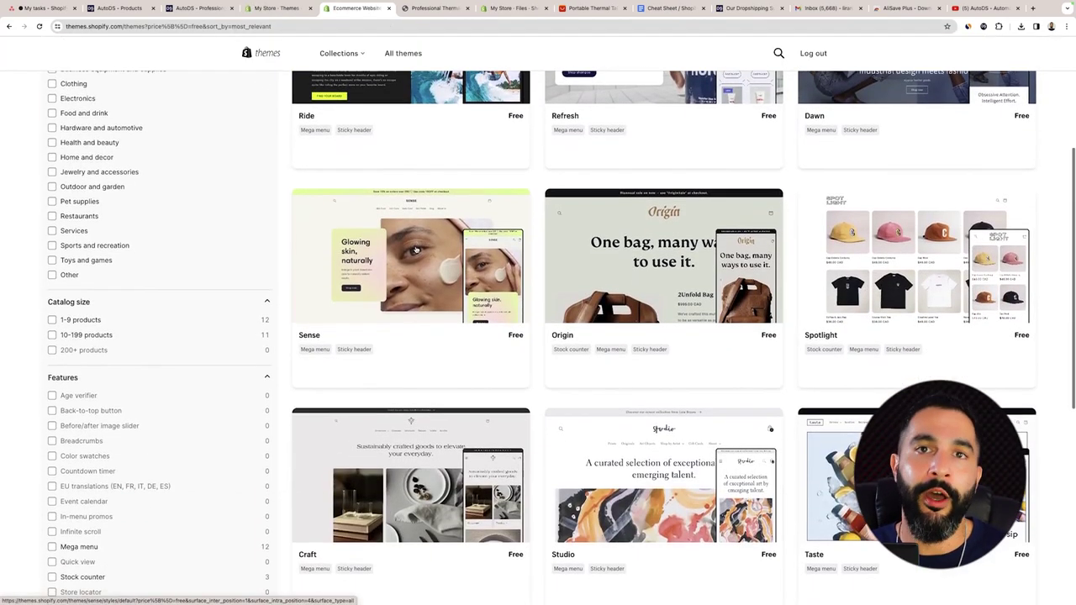
scroll(849, 256, down, 5)
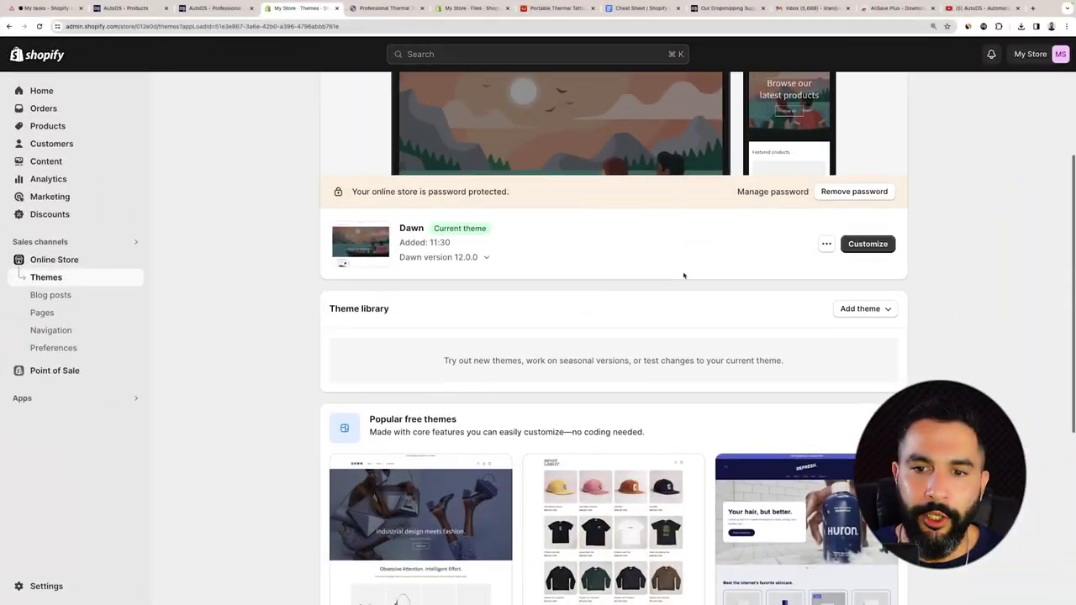
Visit the Shopify Theme Store from the store's theme library and open the full list of themes
click(860, 309)
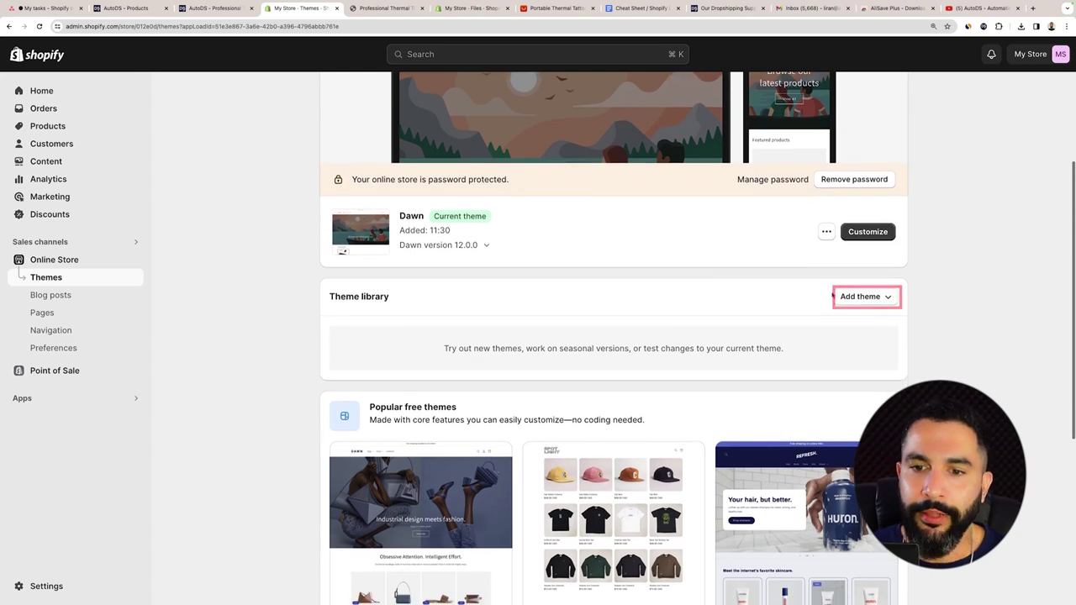
scroll(859, 311, down, 1)
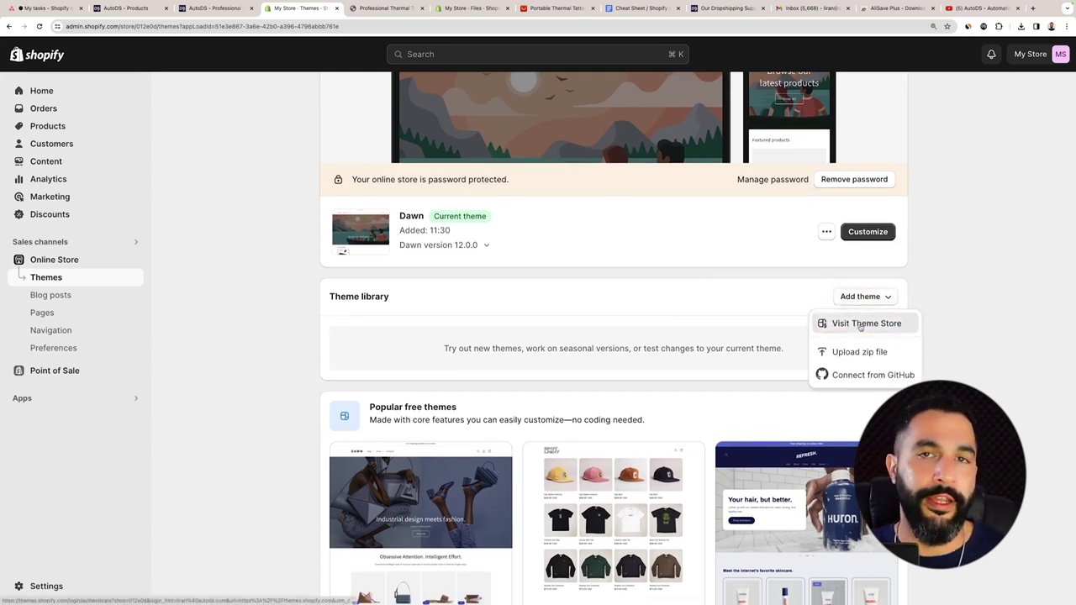
click(860, 324)
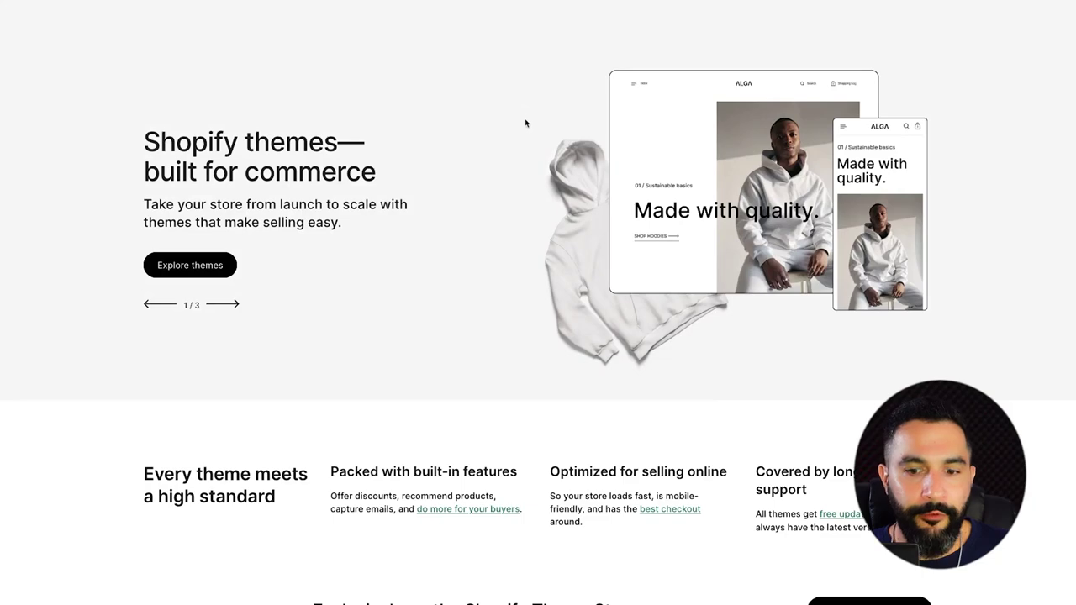
scroll(524, 120, down, 5)
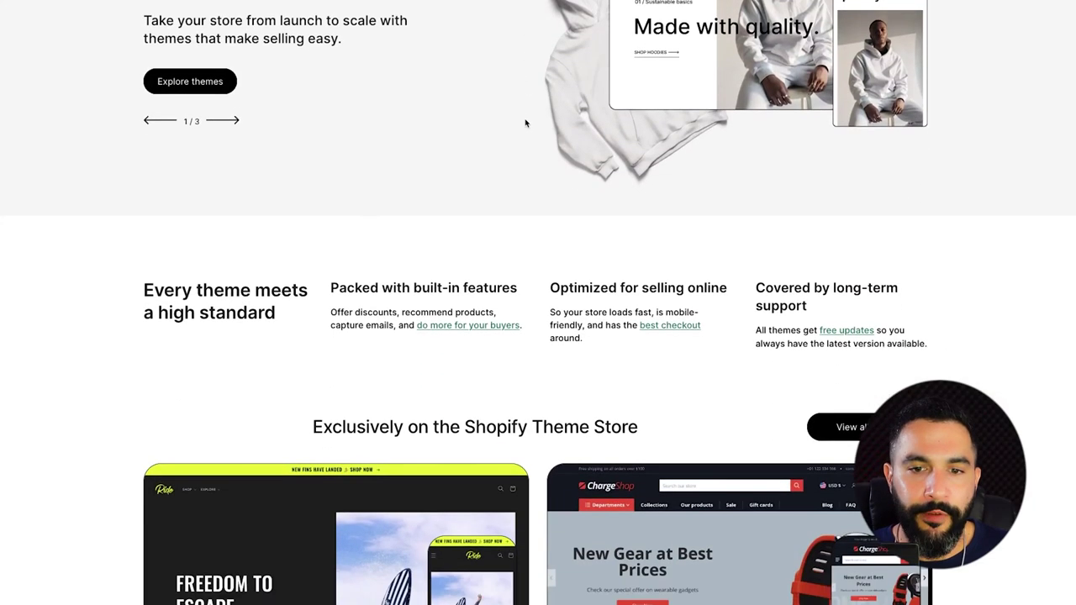
click(852, 220)
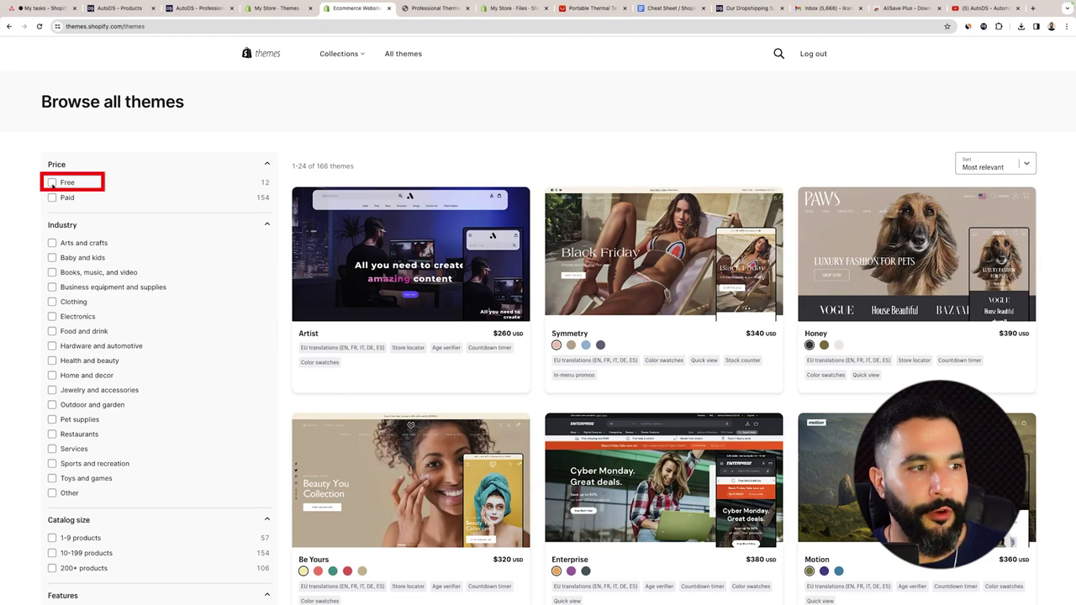
Filter the theme list to Free themes and browse the available designs
click(52, 182)
scroll(507, 196, down, 2)
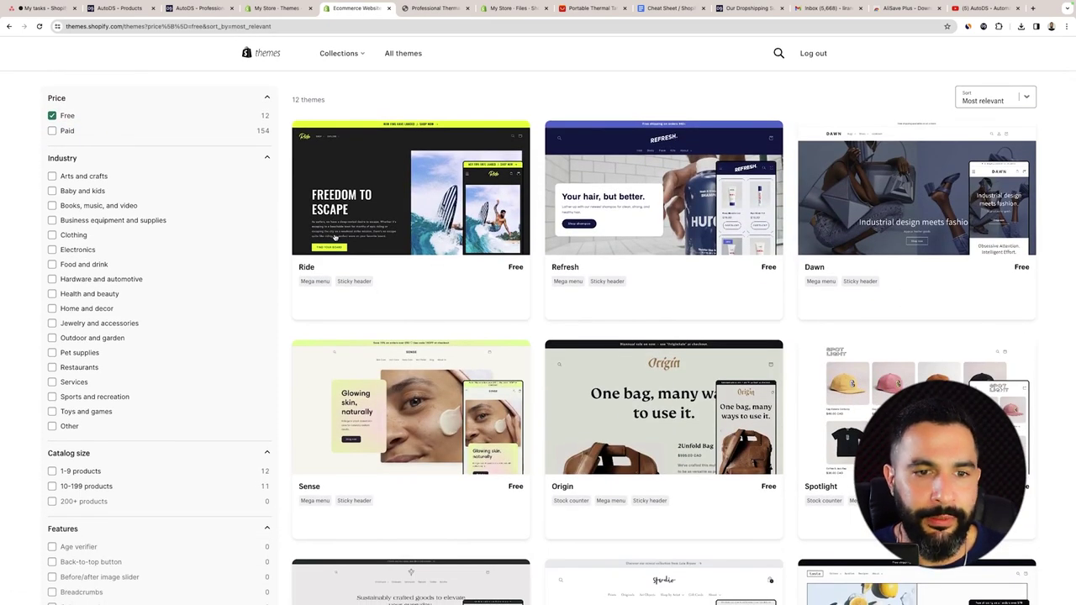
scroll(835, 227, down, 3)
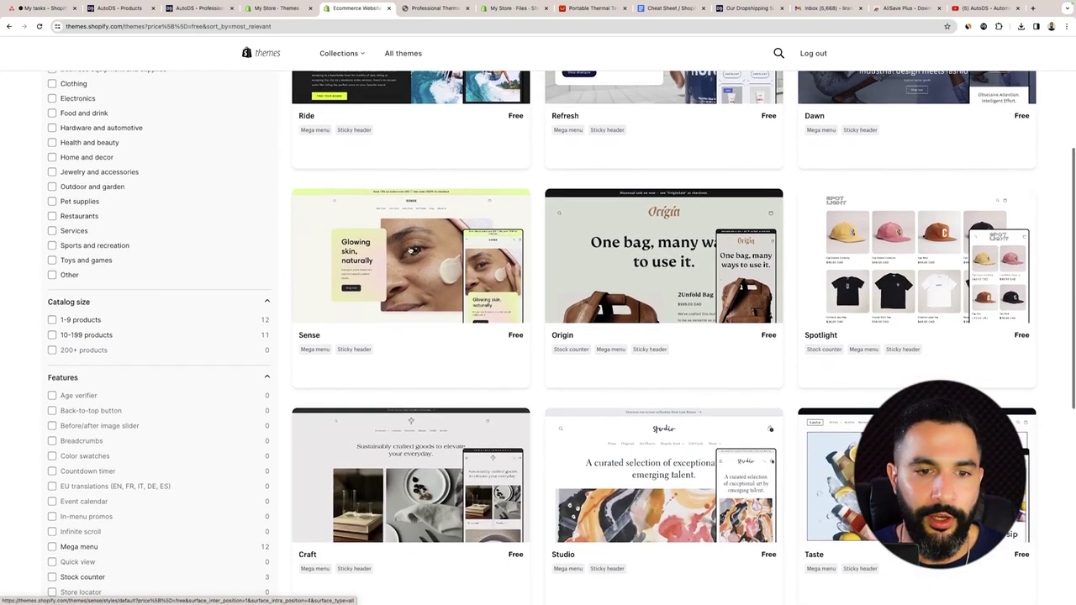
scroll(843, 256, down, 4)
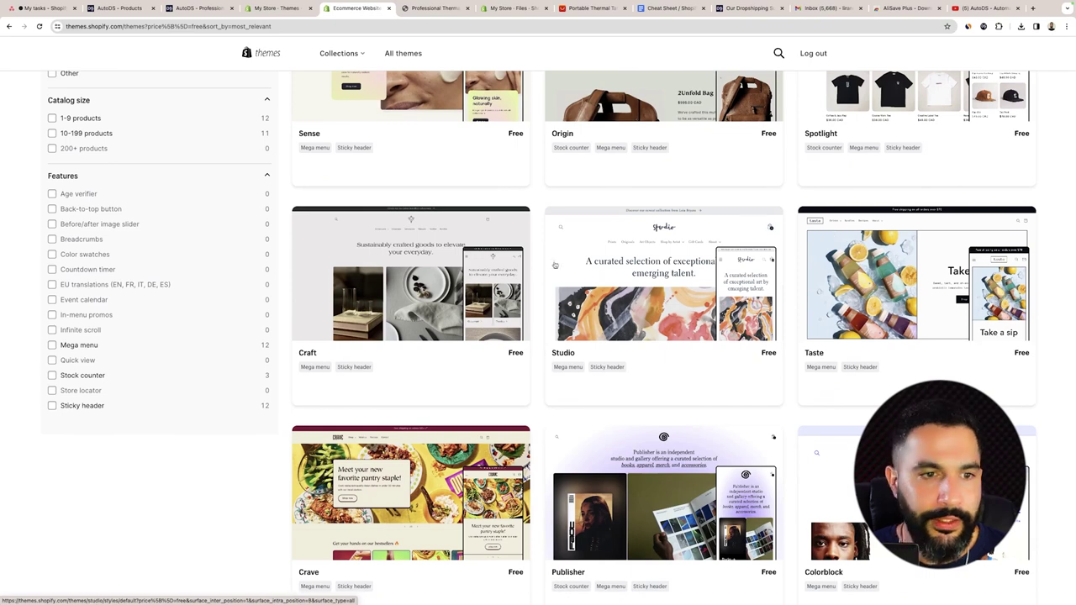
scroll(690, 262, down, 2)
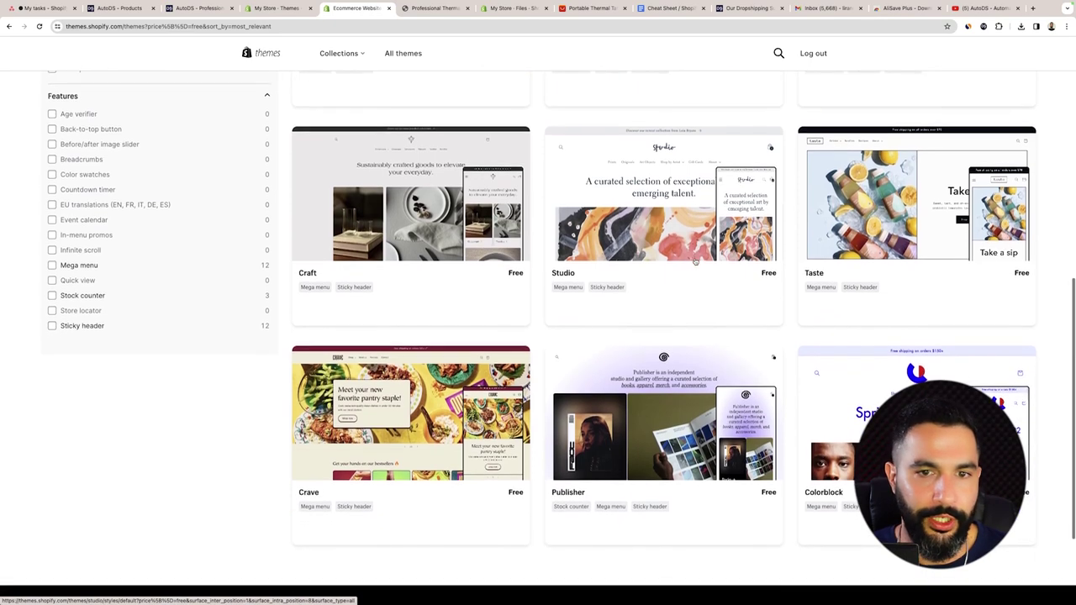
scroll(691, 259, up, 5)
scroll(693, 255, down, 1)
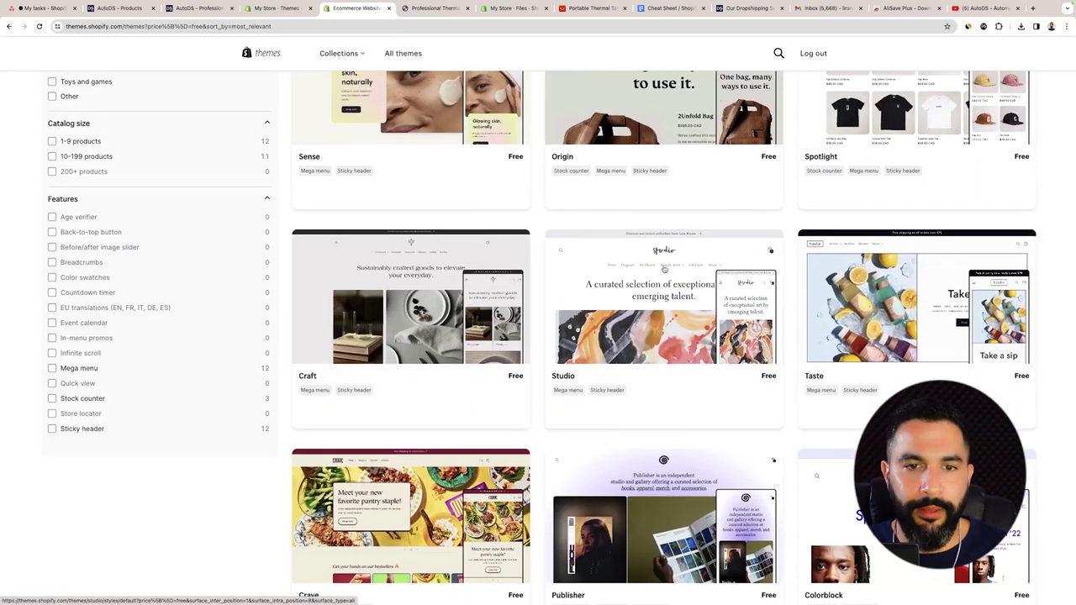
Open the free Studio theme and add it to the store's theme library
click(649, 250)
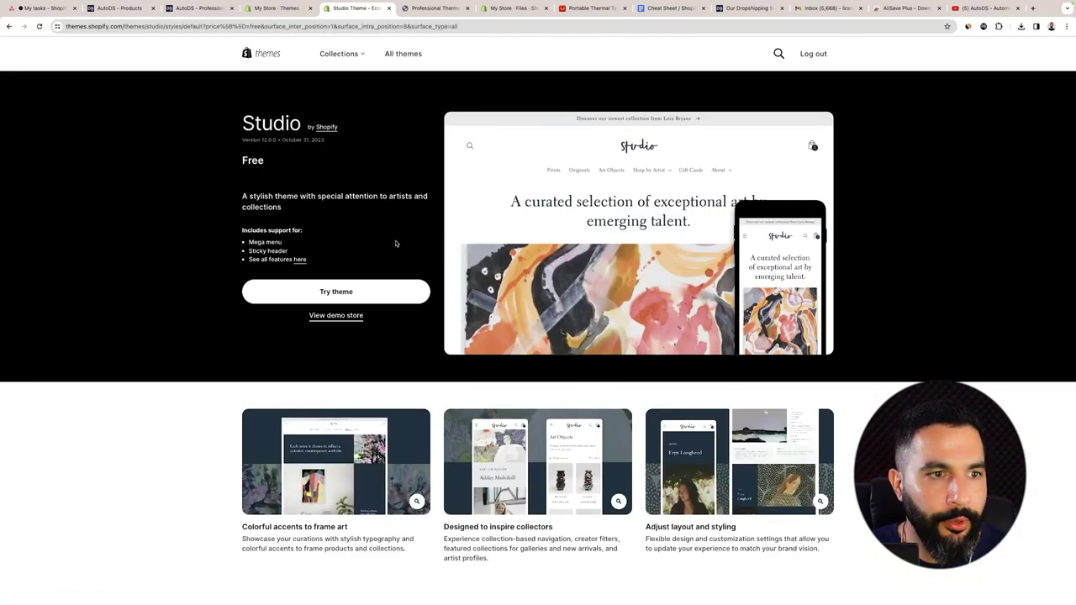
click(339, 291)
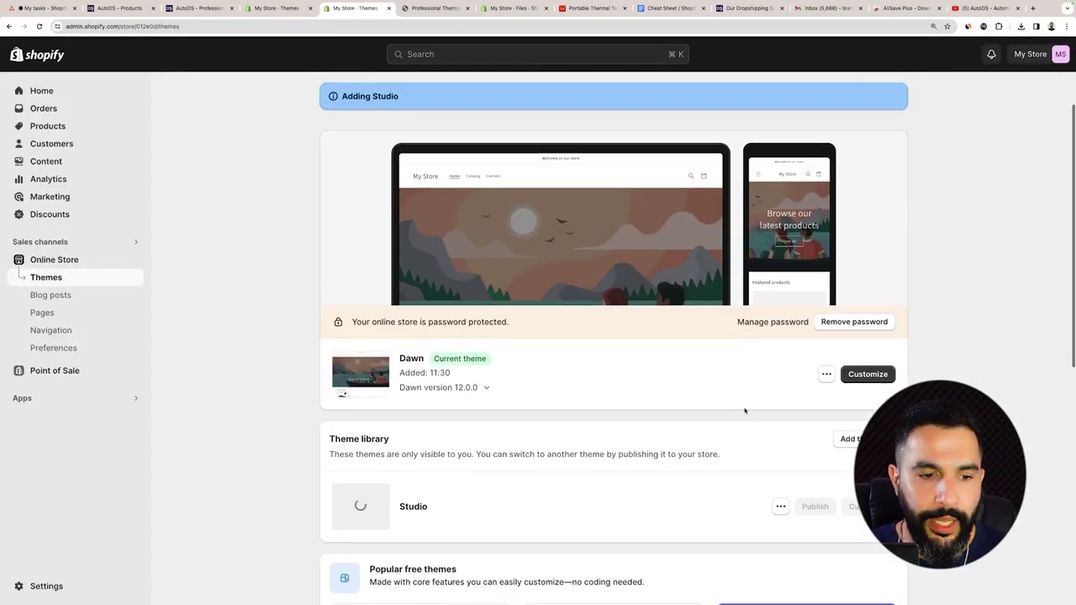
scroll(357, 332, down, 2)
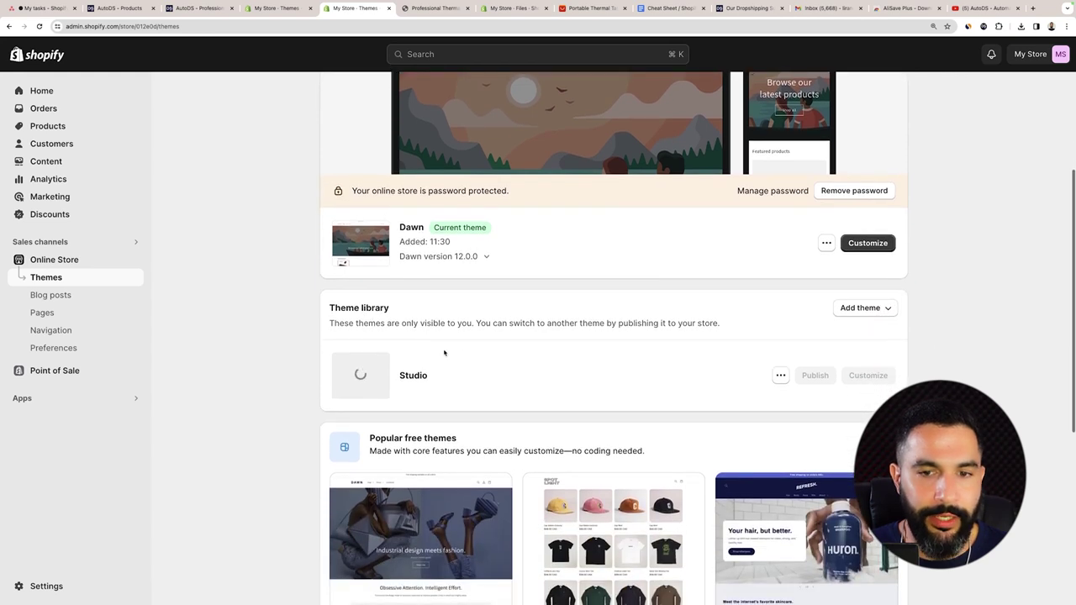
scroll(555, 360, down, 2)
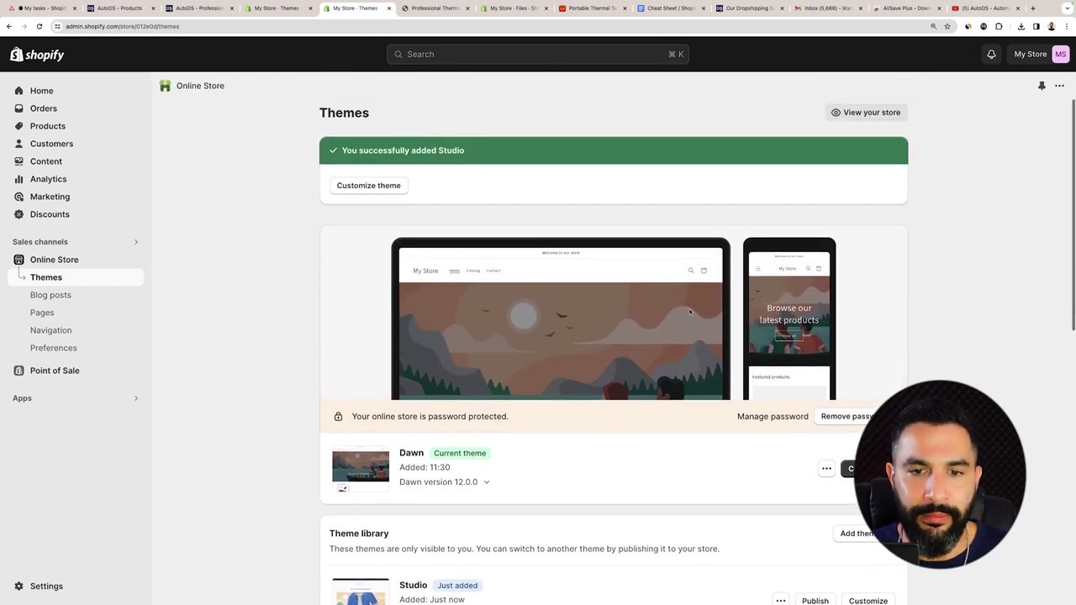
Publish the newly added Studio theme to replace Dawn as the store's current theme
scroll(632, 256, down, 2)
scroll(633, 256, down, 5)
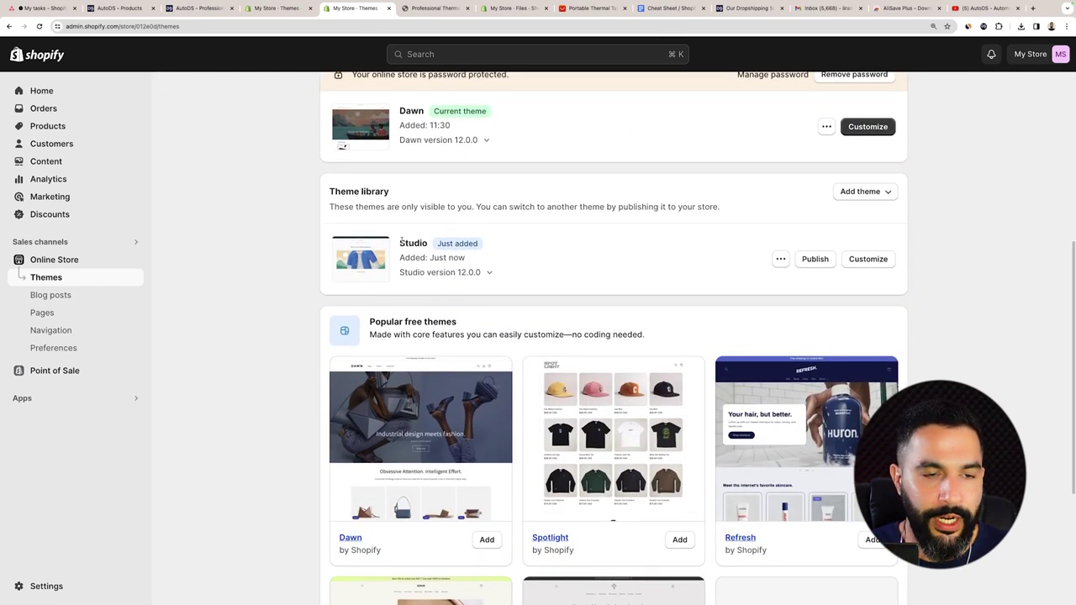
click(810, 259)
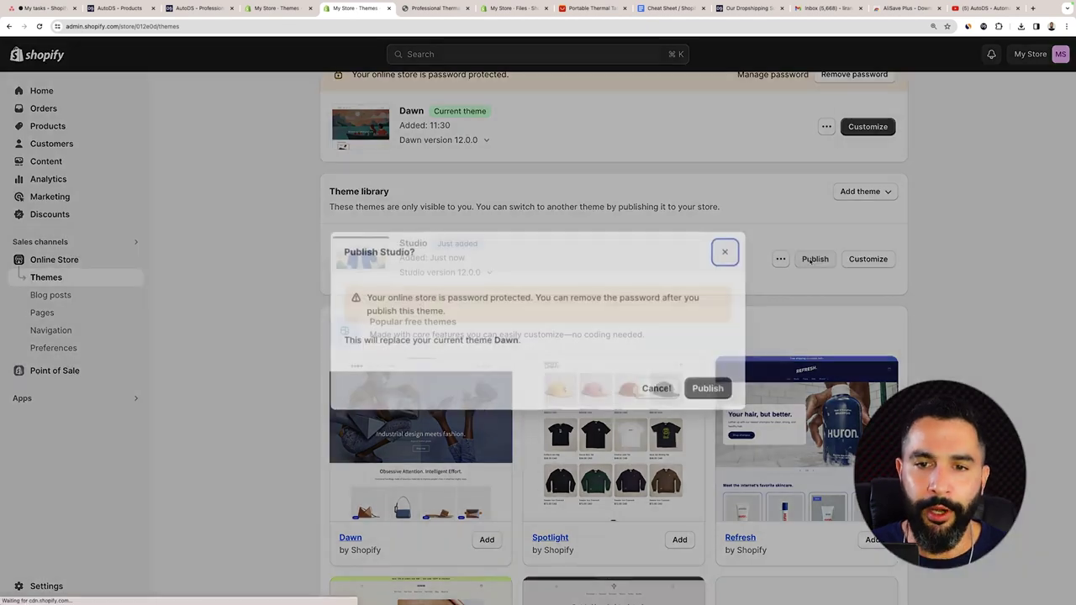
click(697, 432)
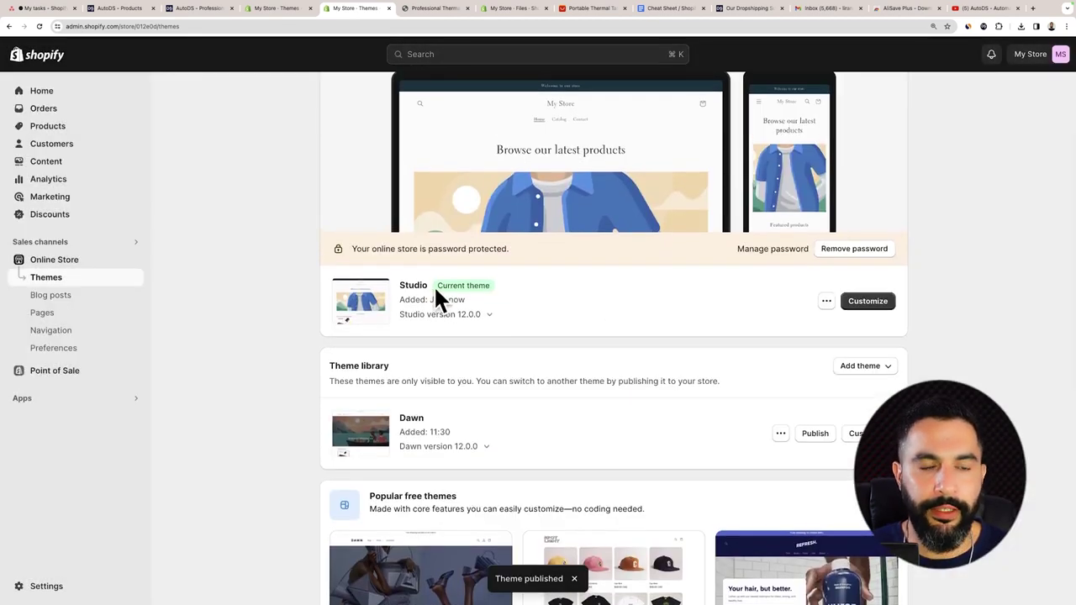
Check the password protection notice shown for the online store on the Themes page
scroll(437, 295, up, 2)
drag(513, 326, 378, 325)
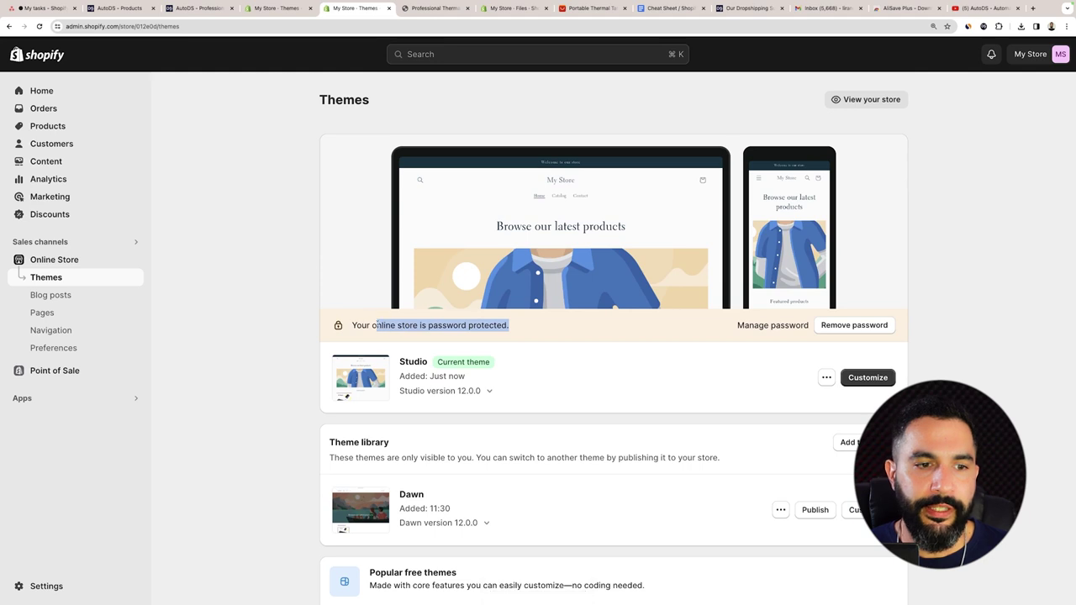
click(370, 325)
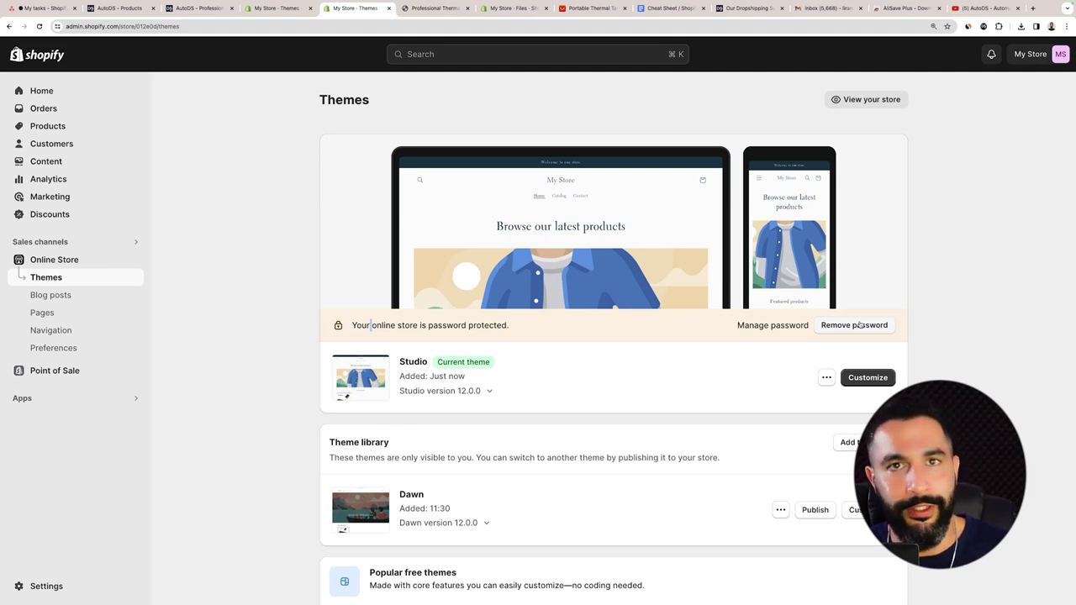
Customize the Studio theme by setting the announcement bar text to "FREE WORLDWIDE SHIPPING ON ALL ORDERS!" and save it
click(863, 380)
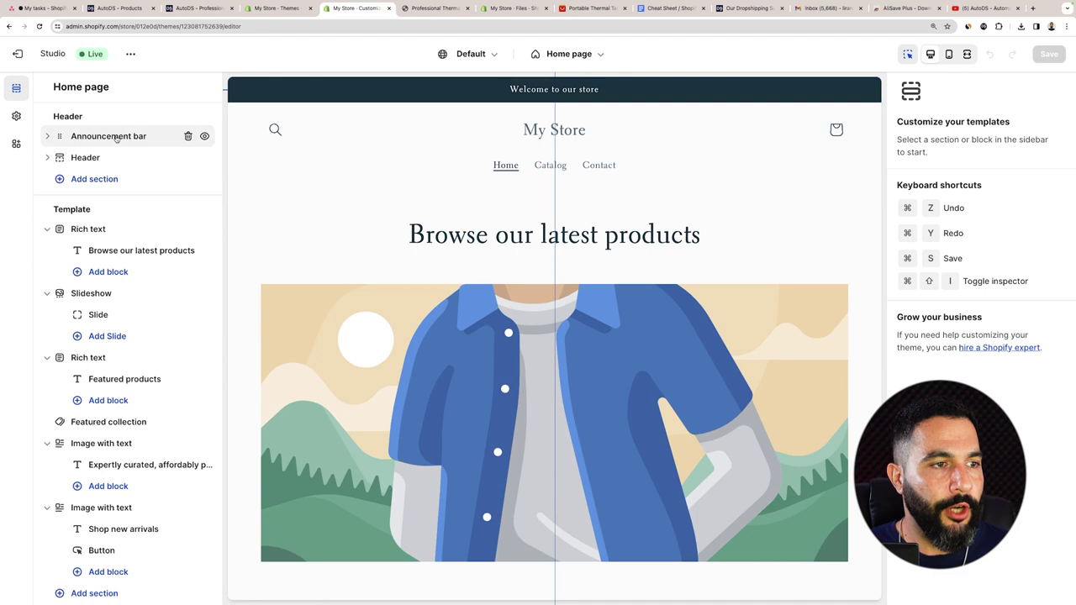
click(116, 138)
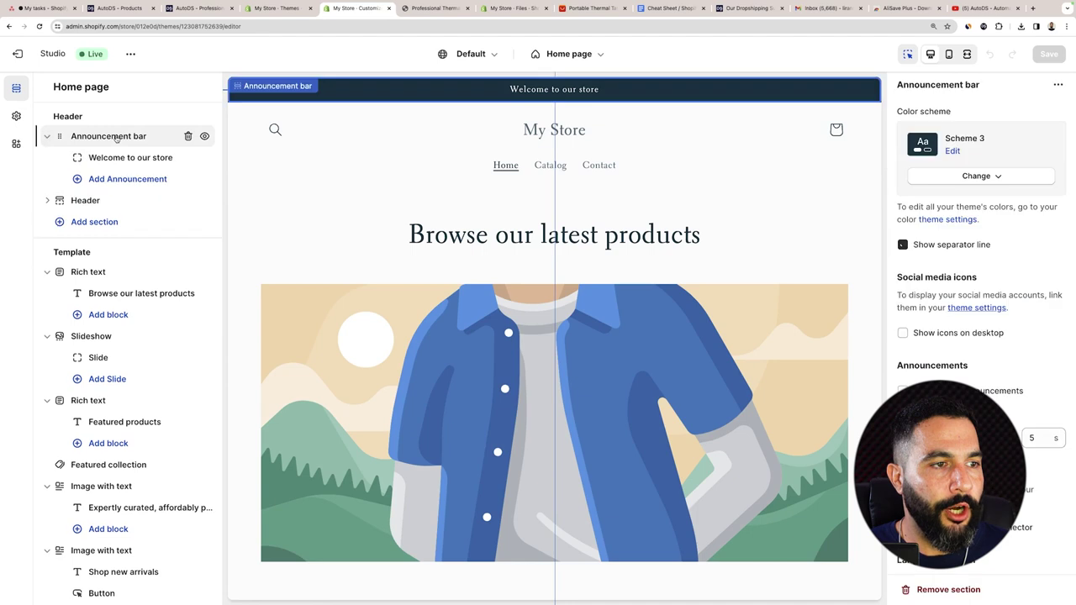
click(128, 157)
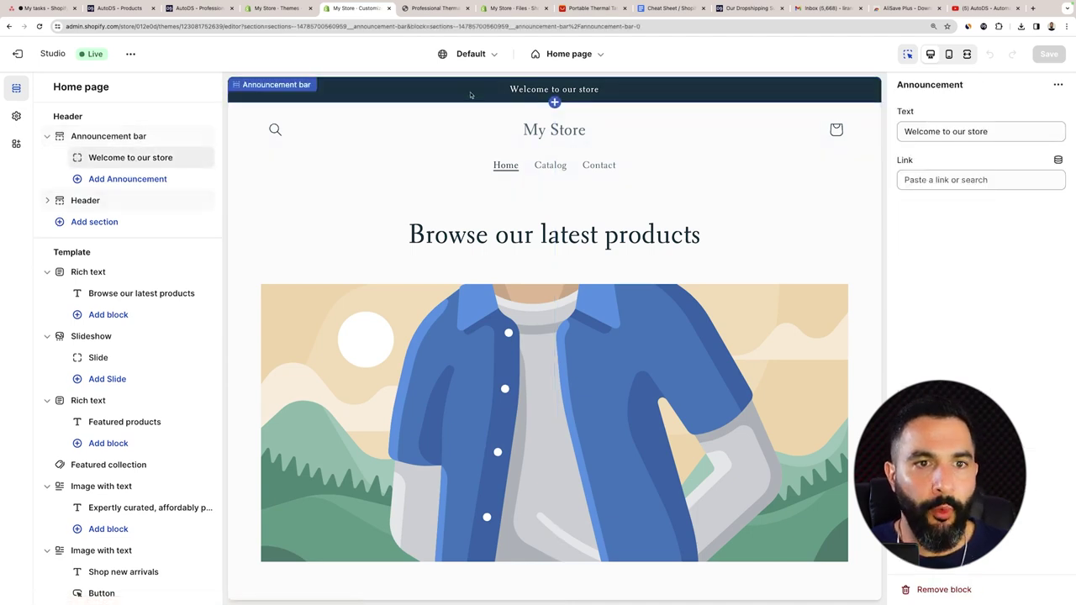
drag(996, 131, 896, 133)
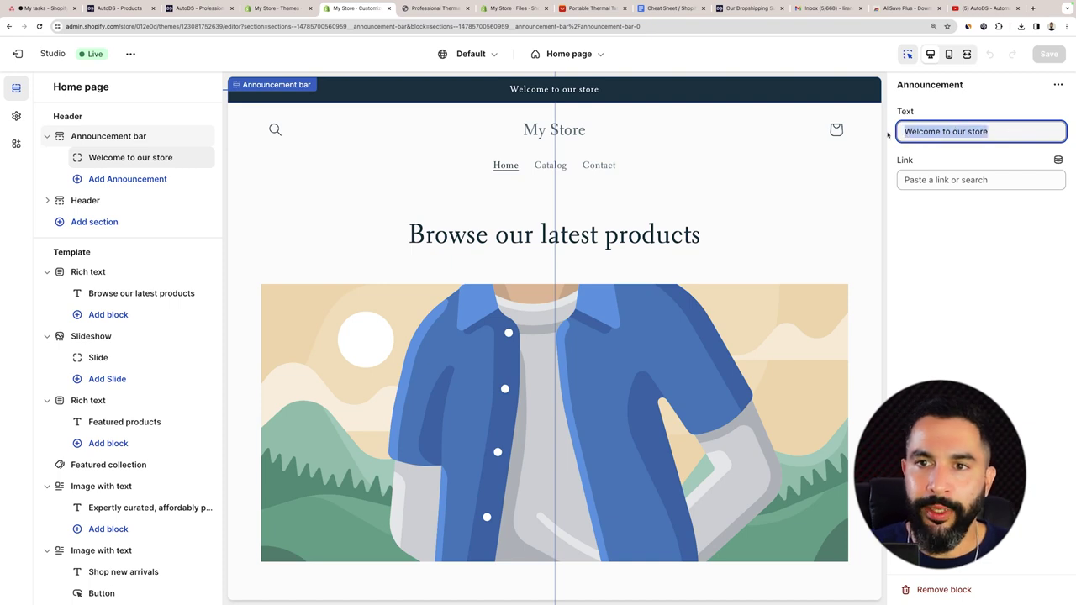
key(BackSpace)
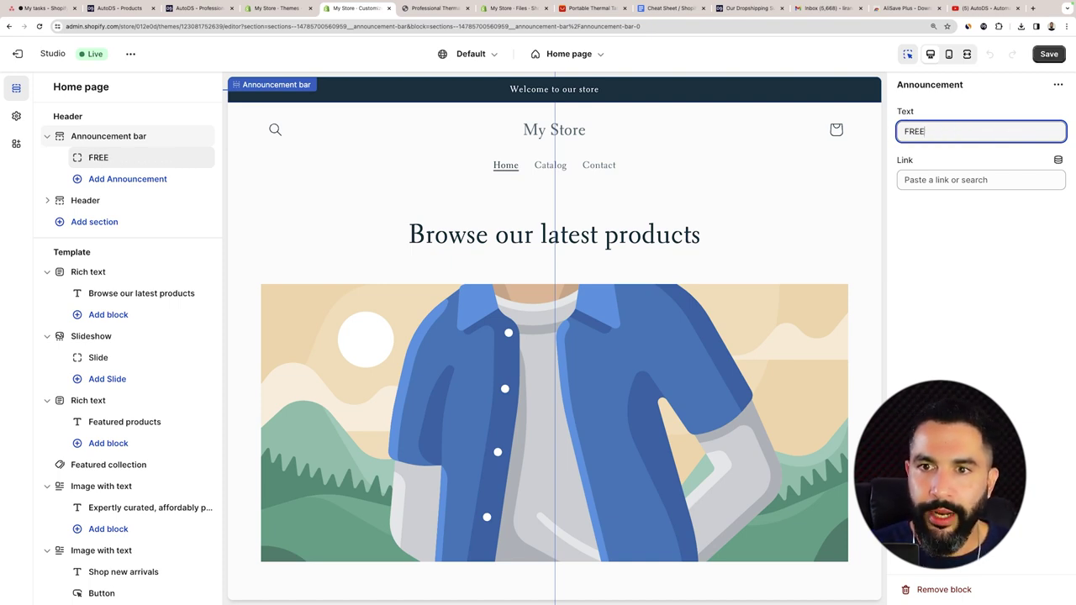
text(RL)
text(DWIDE)
key(End)
text(ON ALL ORDERS!)
click(1003, 220)
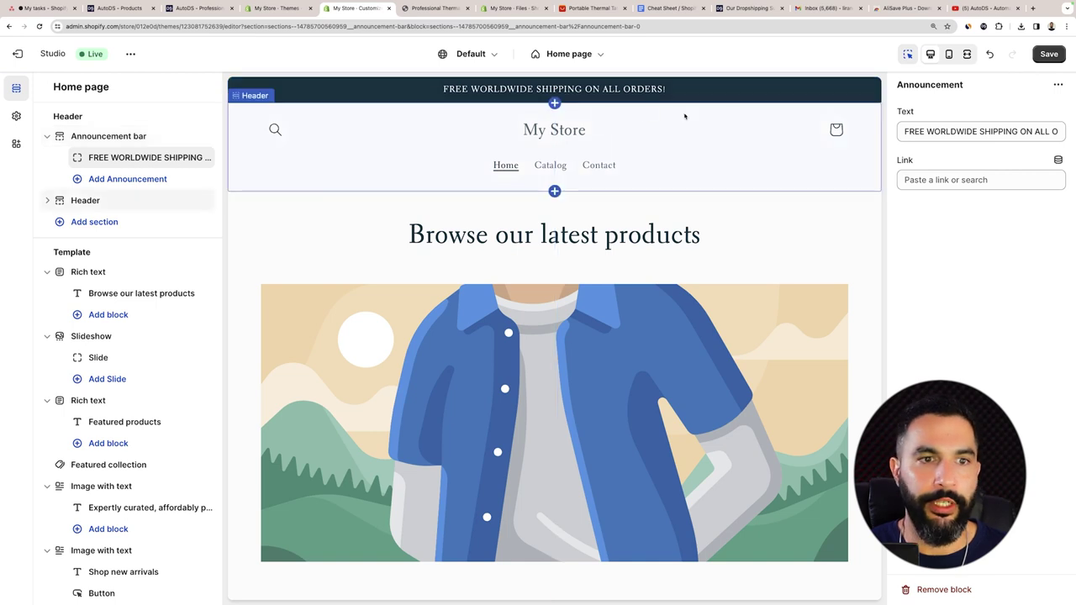
click(1048, 54)
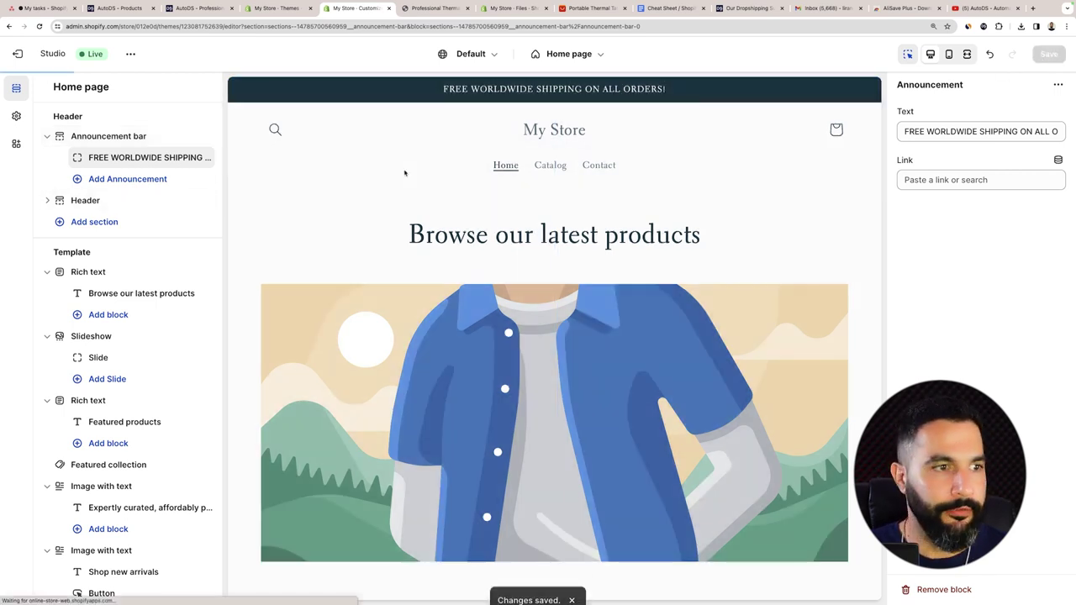
Remove both Image with text sections, "Shop new arrivals" and "Expertly curated", from the home page template
click(523, 145)
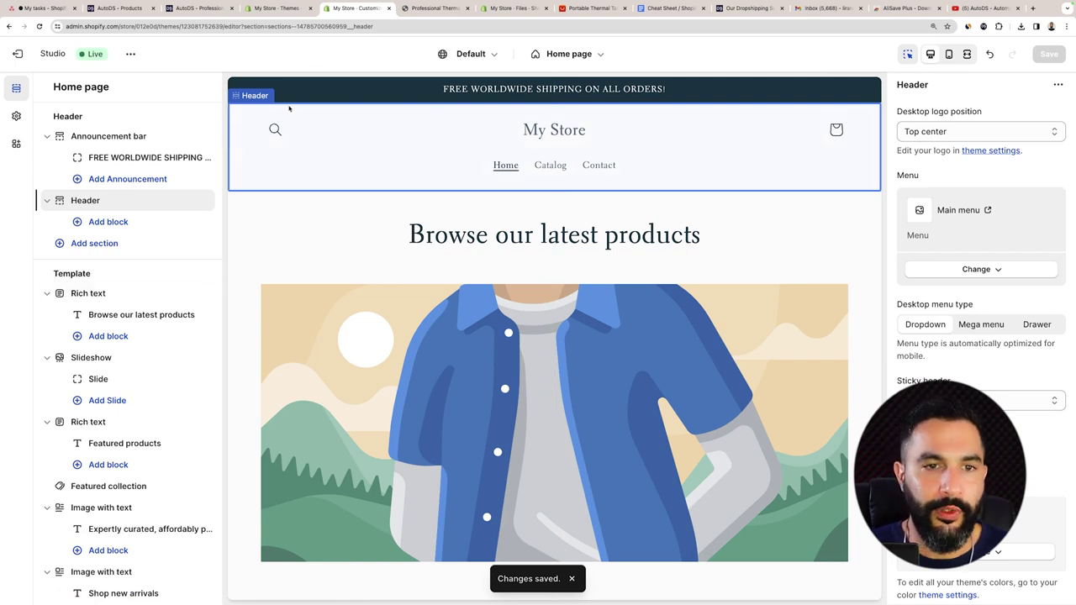
scroll(338, 221, down, 5)
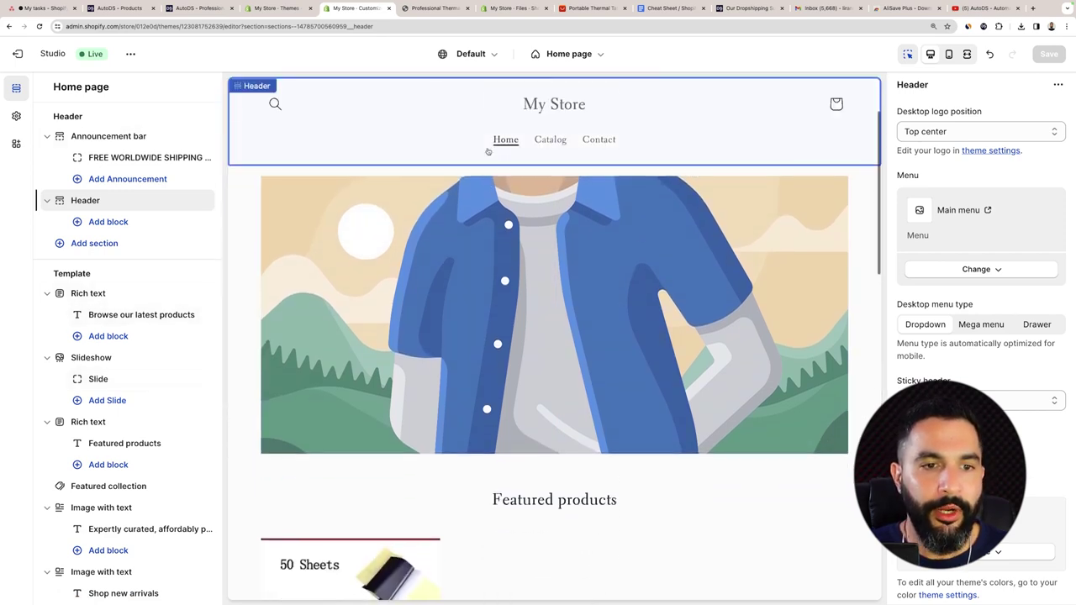
scroll(618, 217, down, 4)
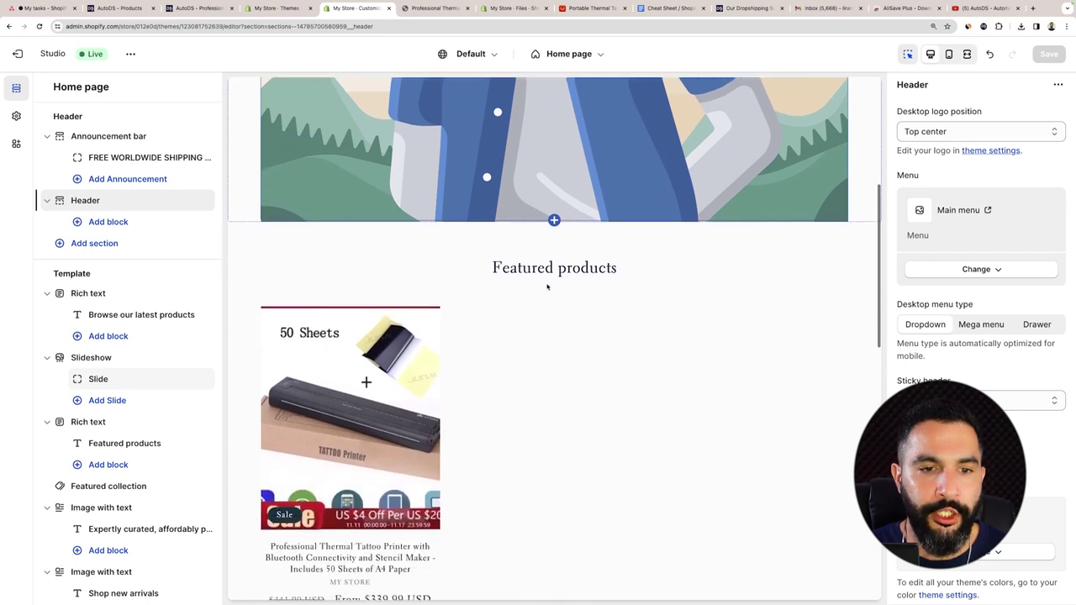
scroll(534, 243, down, 5)
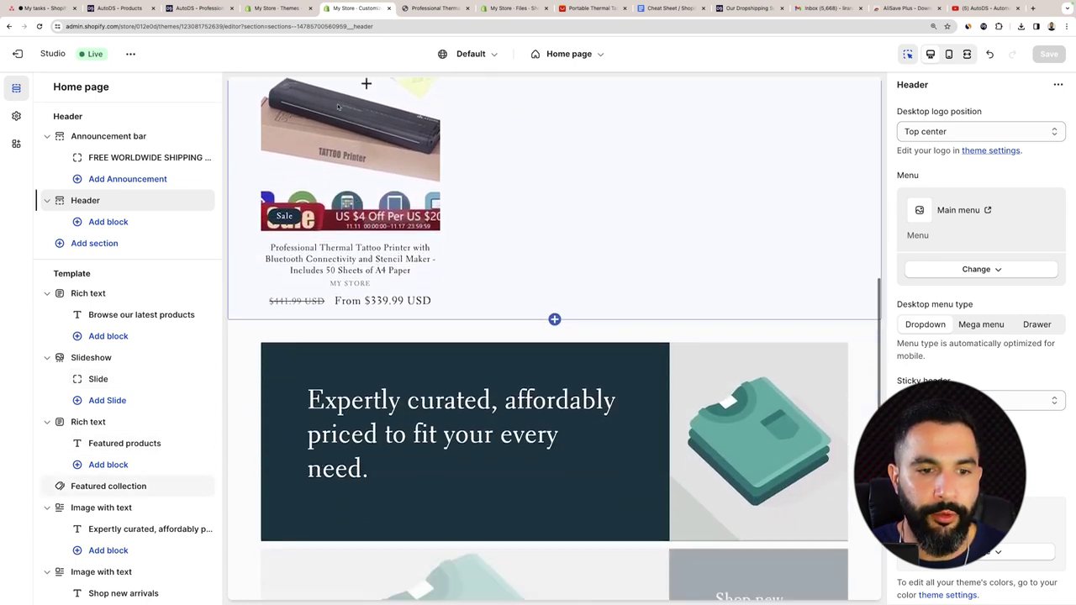
scroll(799, 294, up, 3)
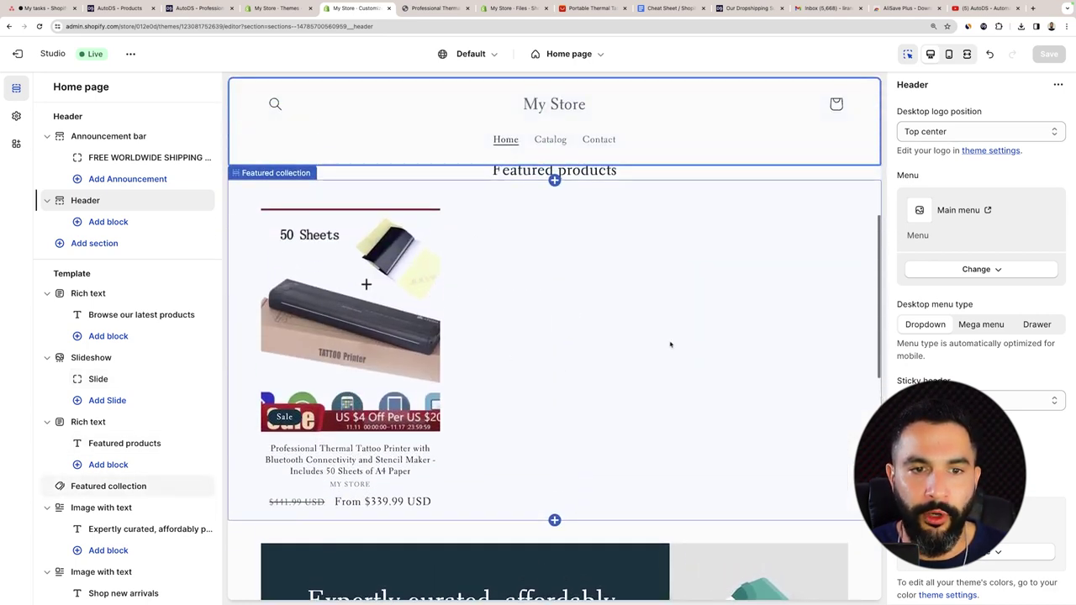
scroll(757, 298, down, 5)
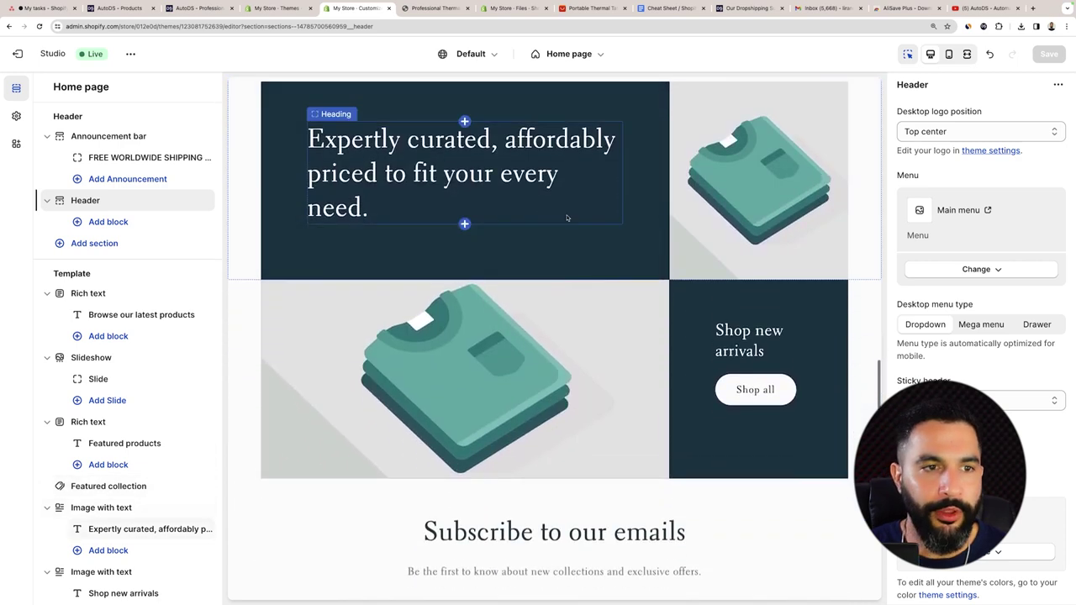
click(858, 303)
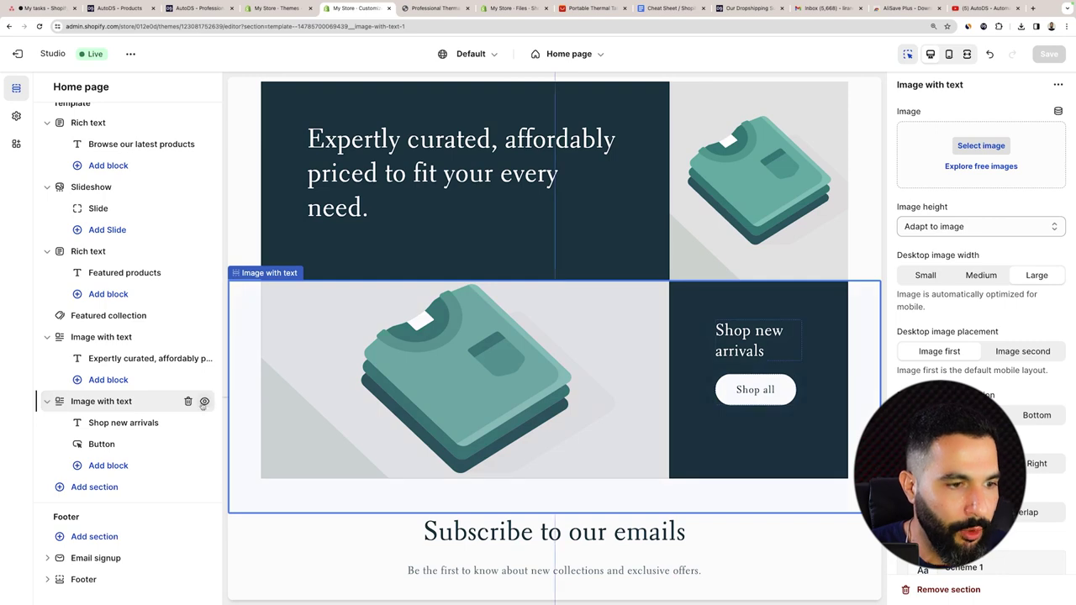
click(187, 401)
click(125, 423)
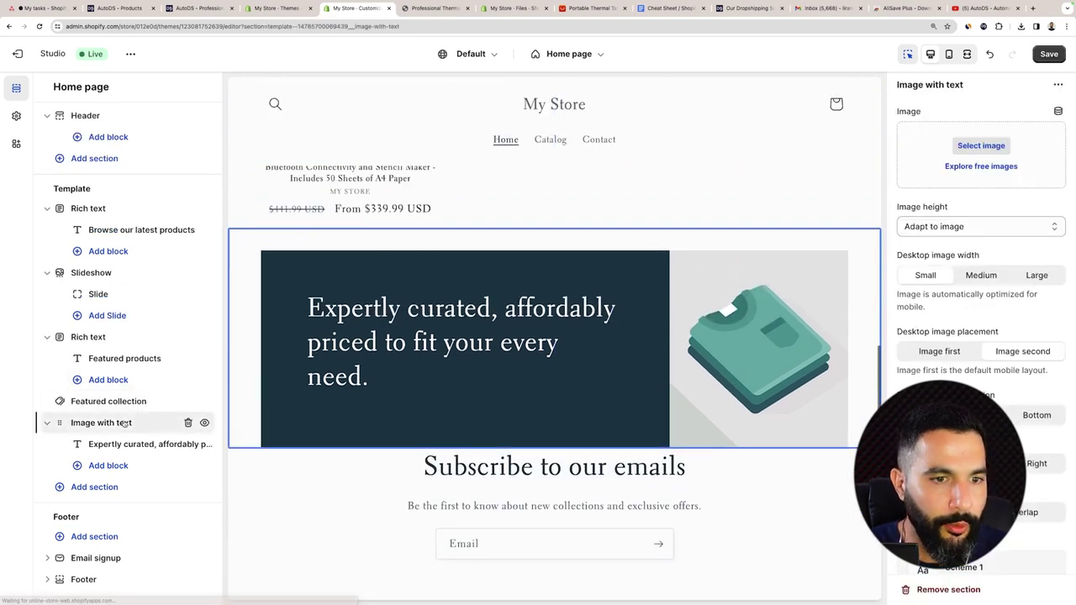
click(188, 423)
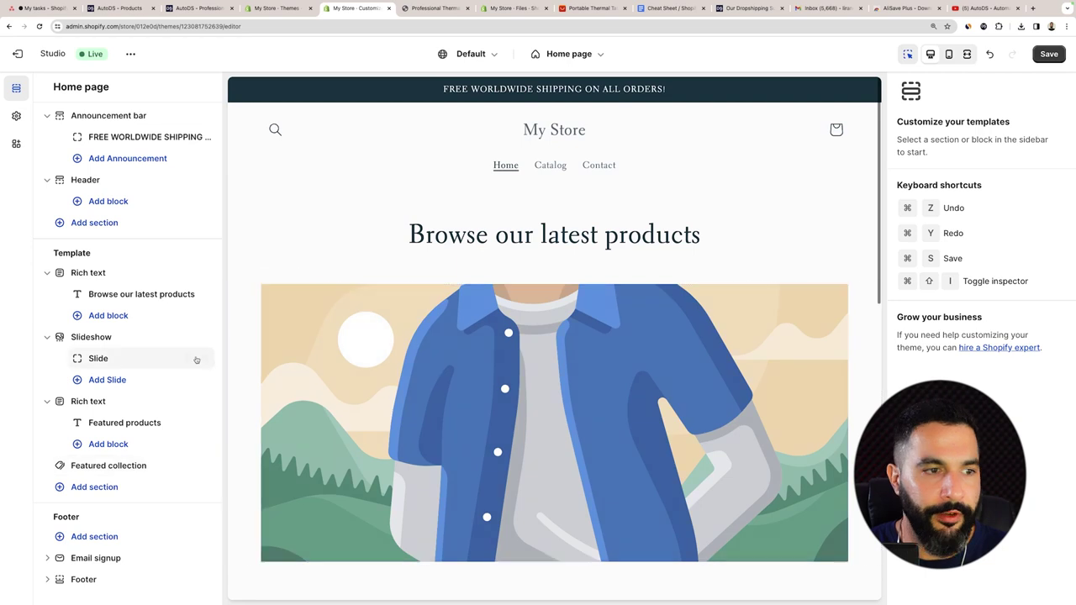
Remove the Slideshow section with its slide from the home page template
click(196, 359)
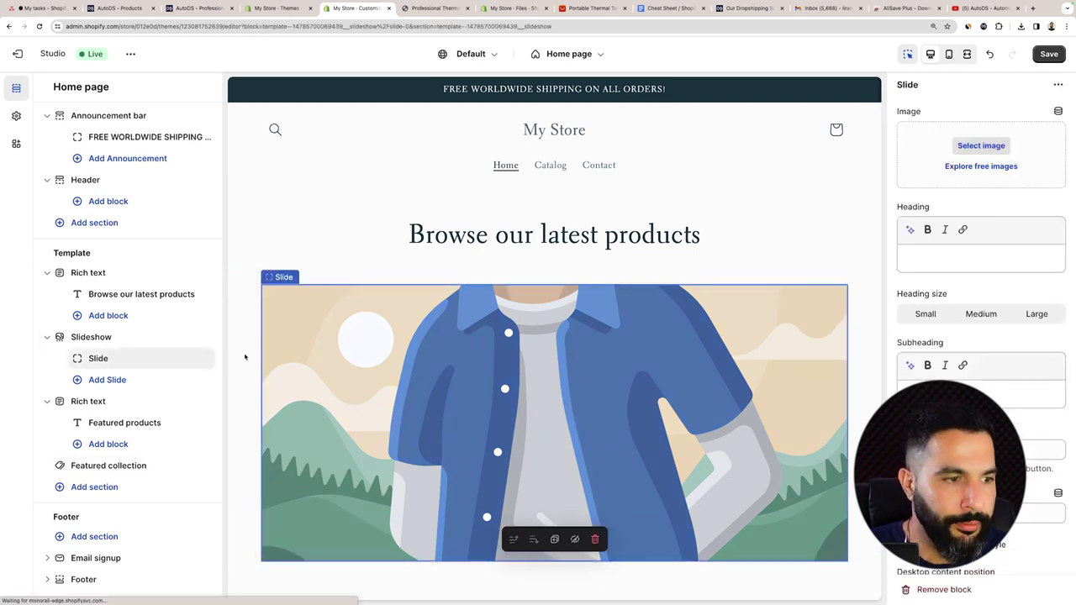
click(143, 336)
click(187, 336)
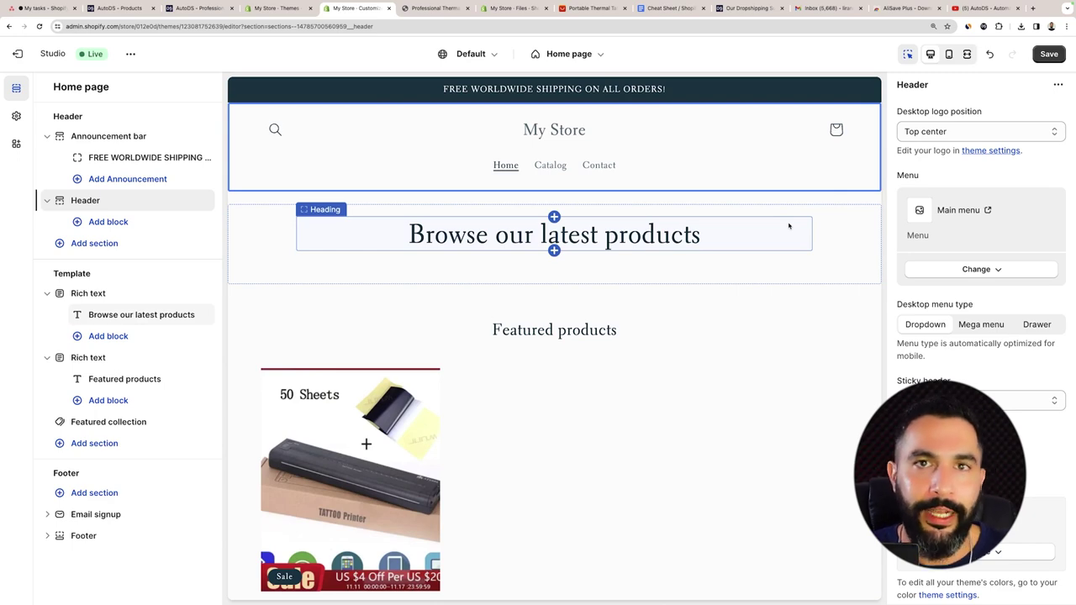
Replace the "Browse our latest products" heading with "The Best Deals Online At Your Fingertips."
click(789, 225)
text(Check Ou)
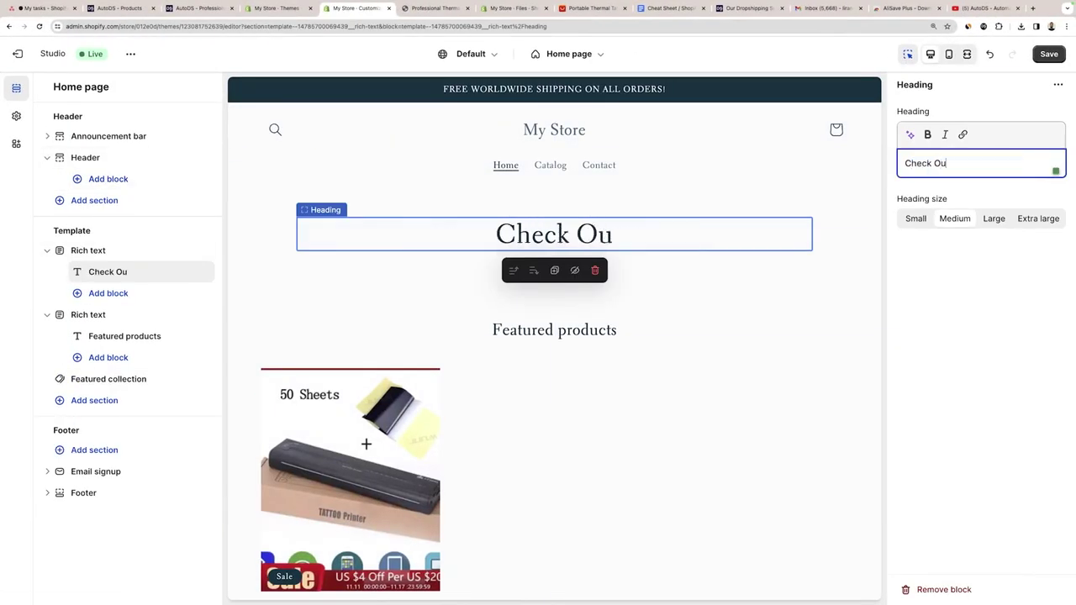
text(als)
key(ctrl+a)
text(Welcome To)
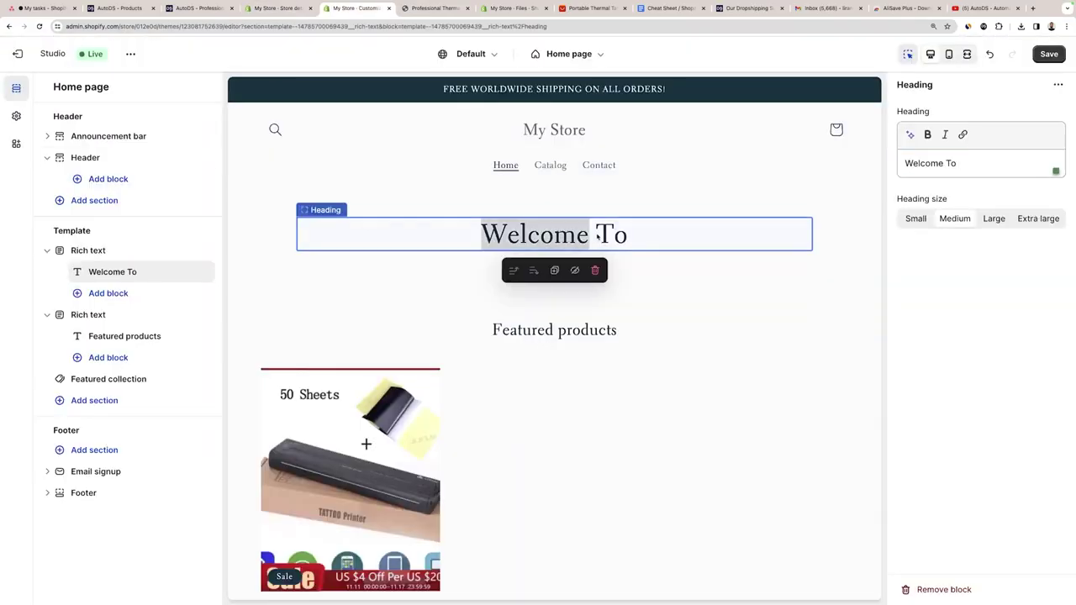
text(The Best Deals Online!)
key(BackSpace)
text(At Your Fingertip)
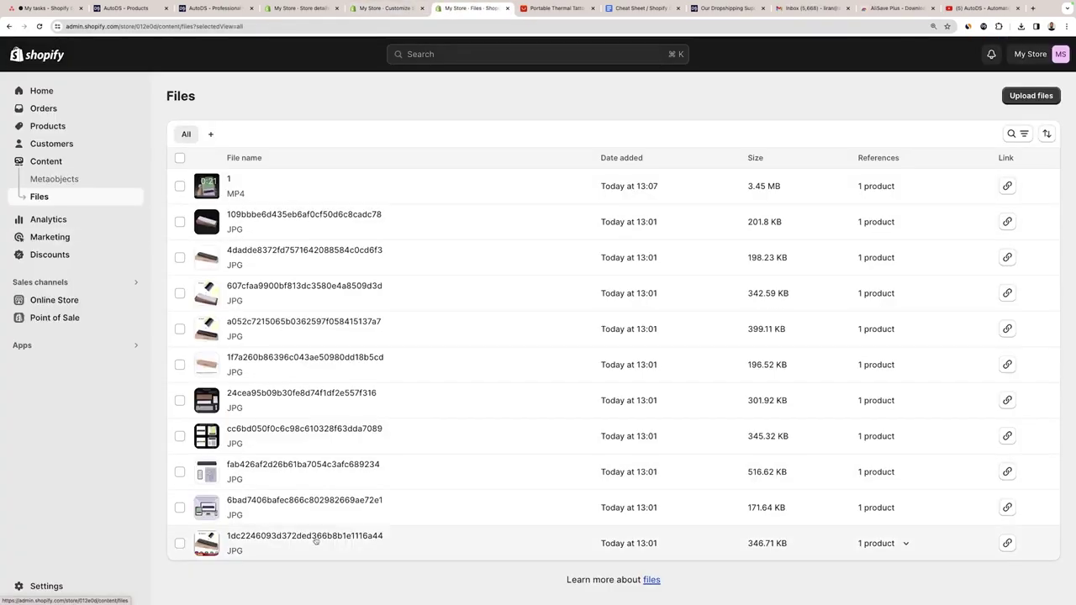
In the store's Files, preview the tattoo printer image with the sale banner and check its additional options
click(312, 538)
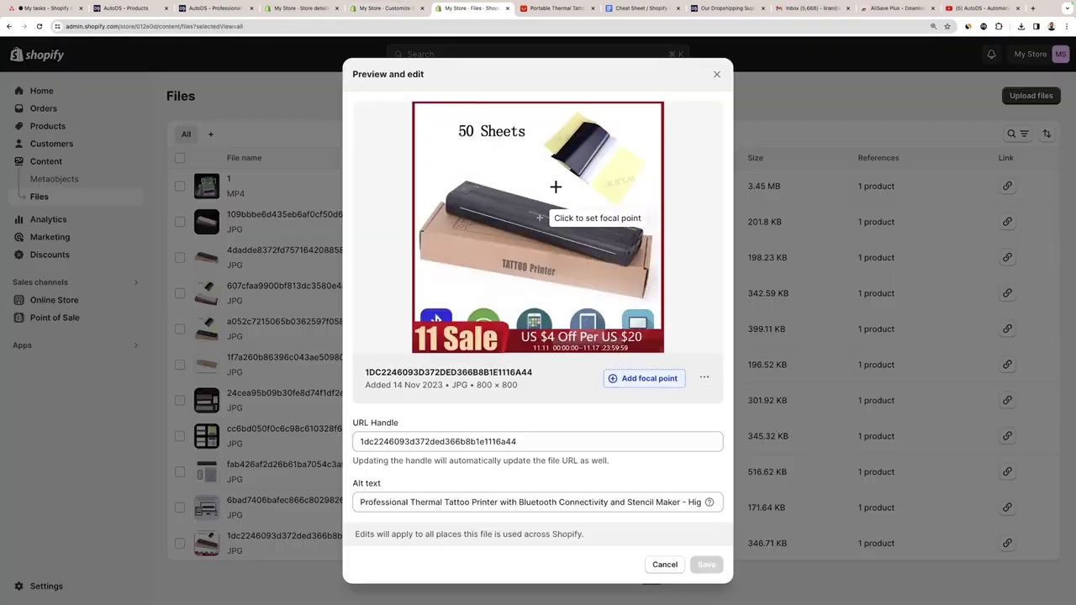
click(704, 378)
key(Escape)
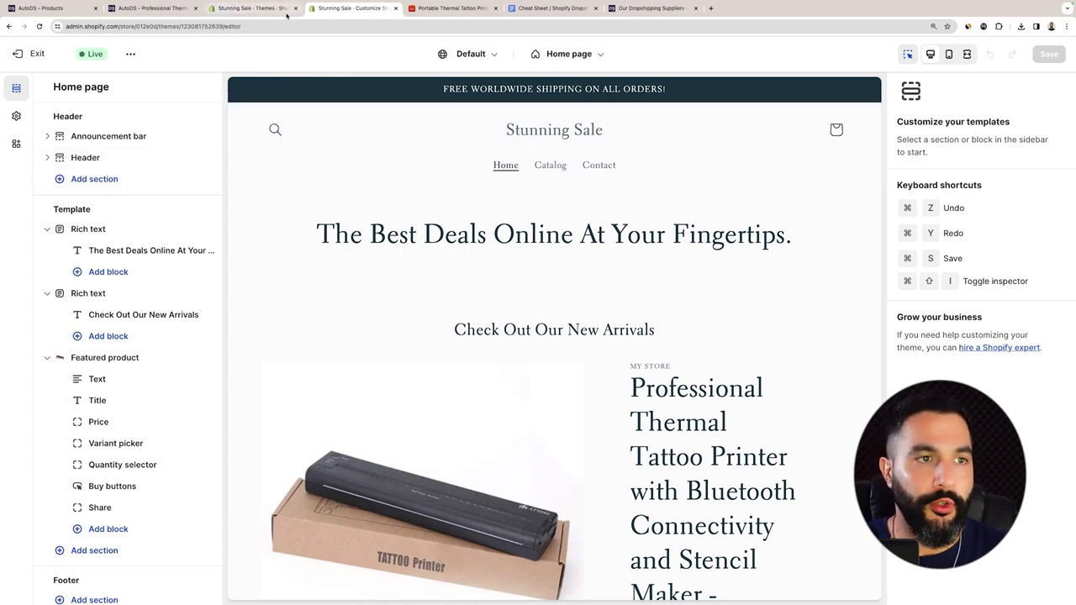
Open the store profile for editing in the store details settings and select the store name
click(274, 8)
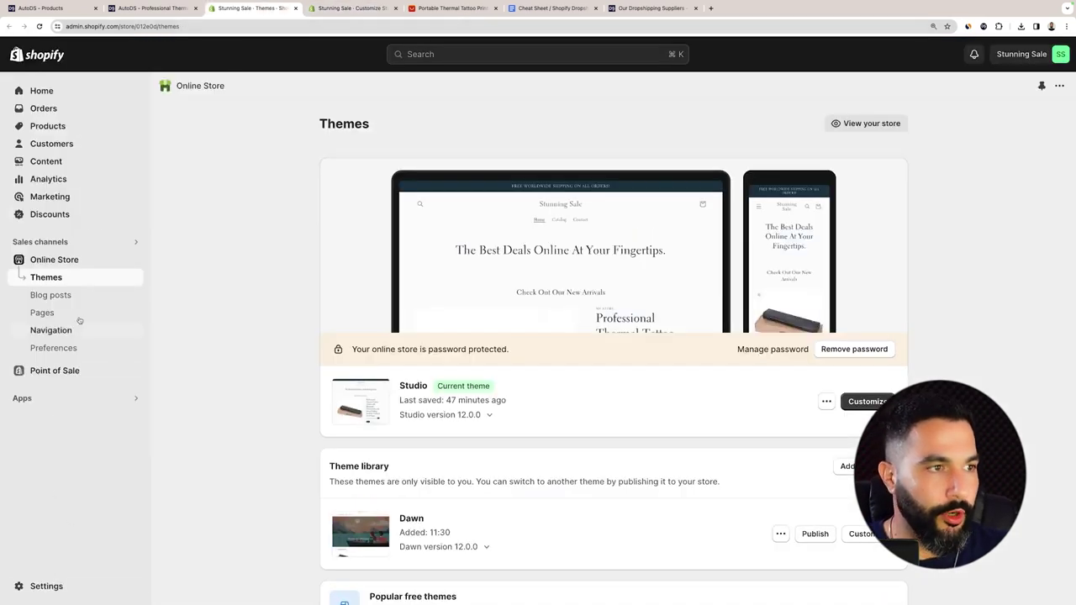
click(47, 586)
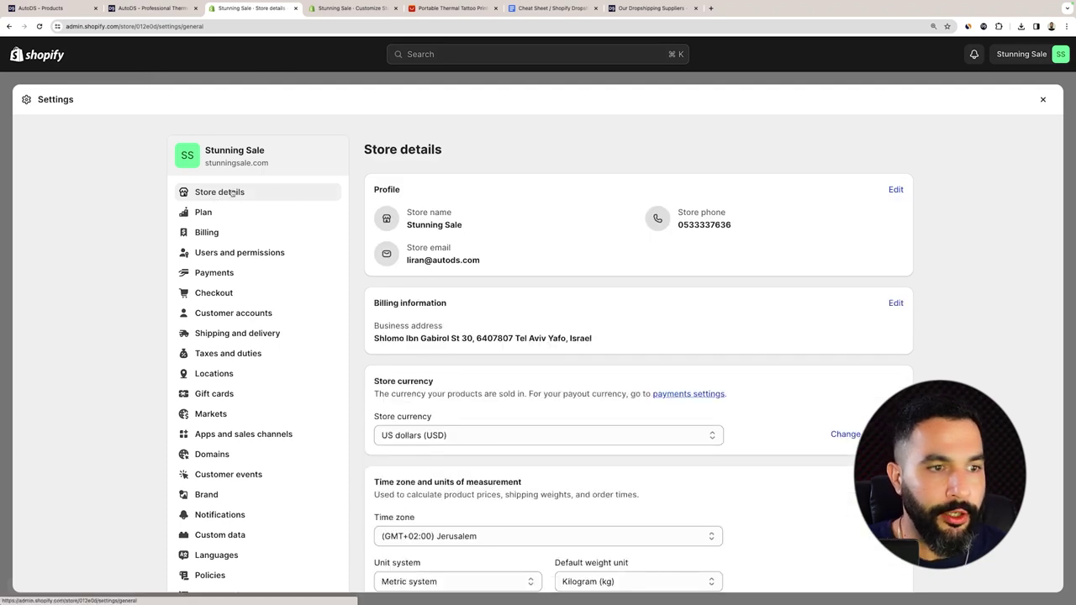
click(893, 192)
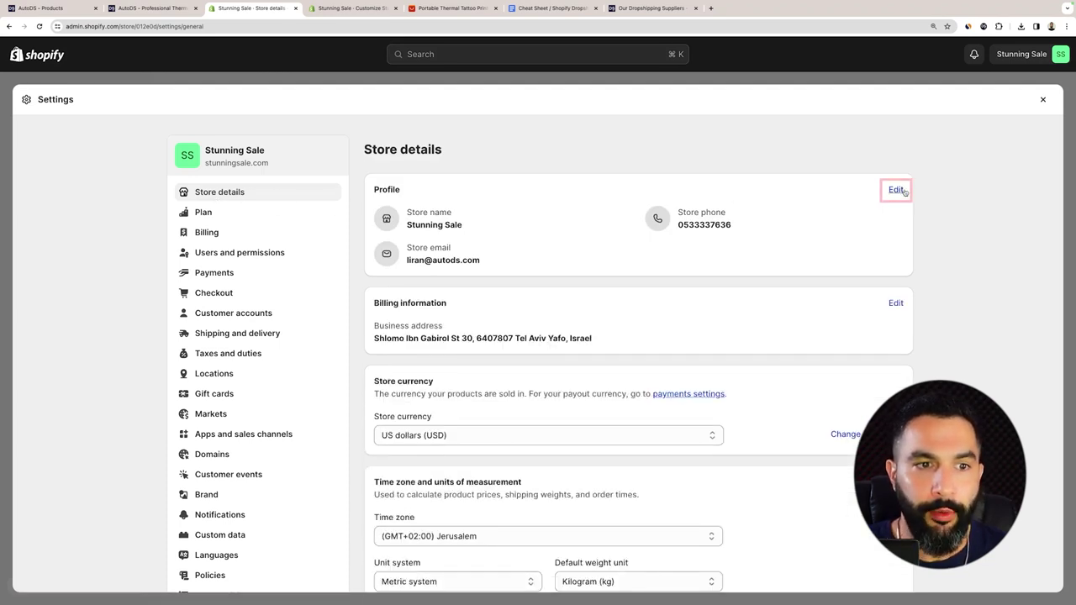
click(898, 191)
drag(476, 248, 355, 243)
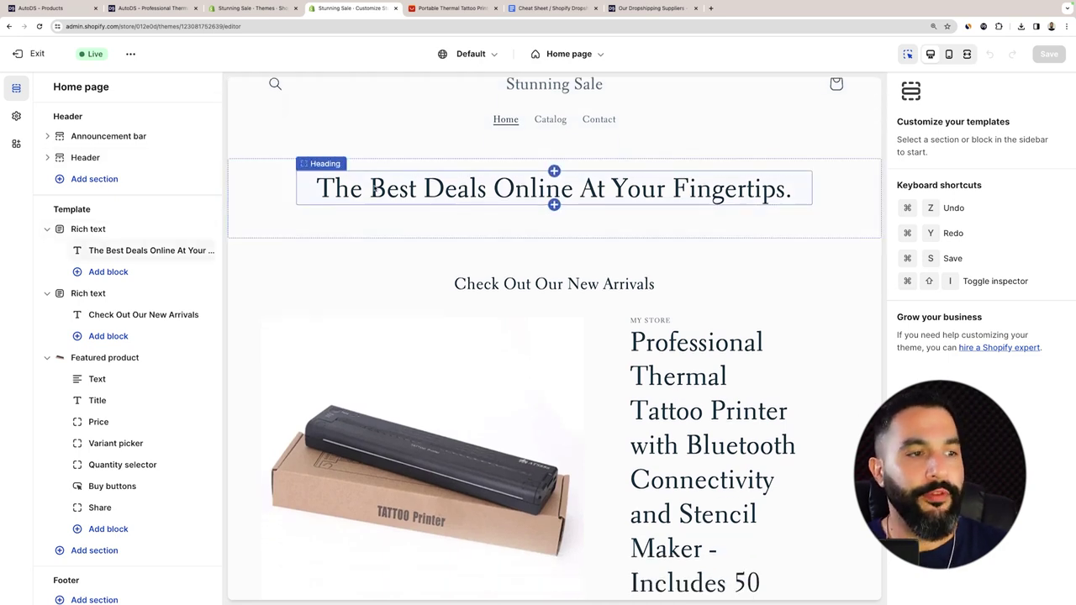
In the theme editor, examine the home page's rich text headings, the Featured product section and its blocks, and the sections available to add
click(143, 250)
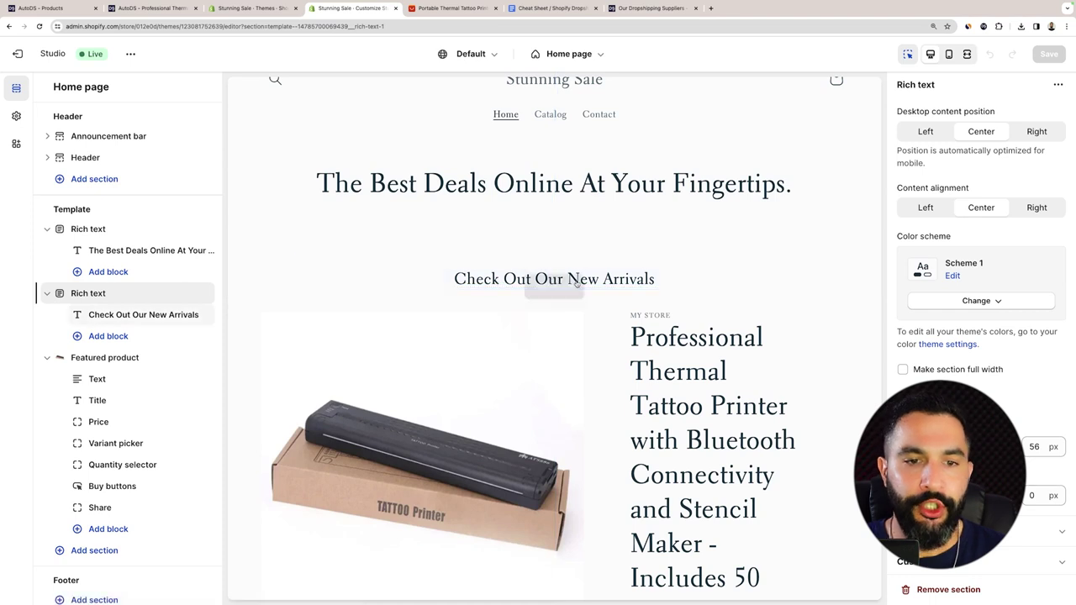
scroll(608, 280, down, 3)
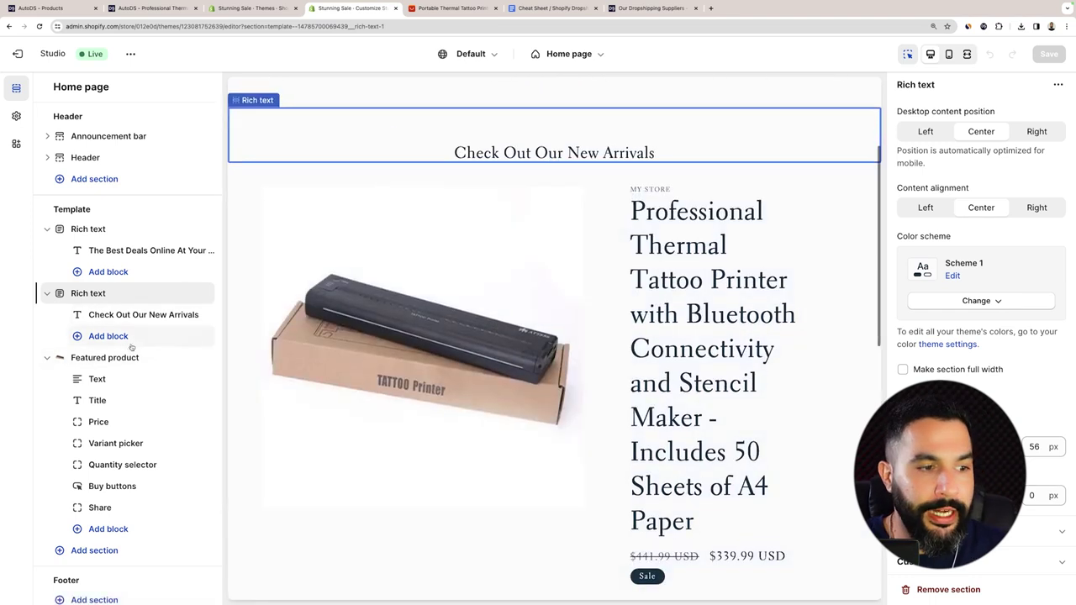
click(111, 358)
scroll(117, 358, down, 2)
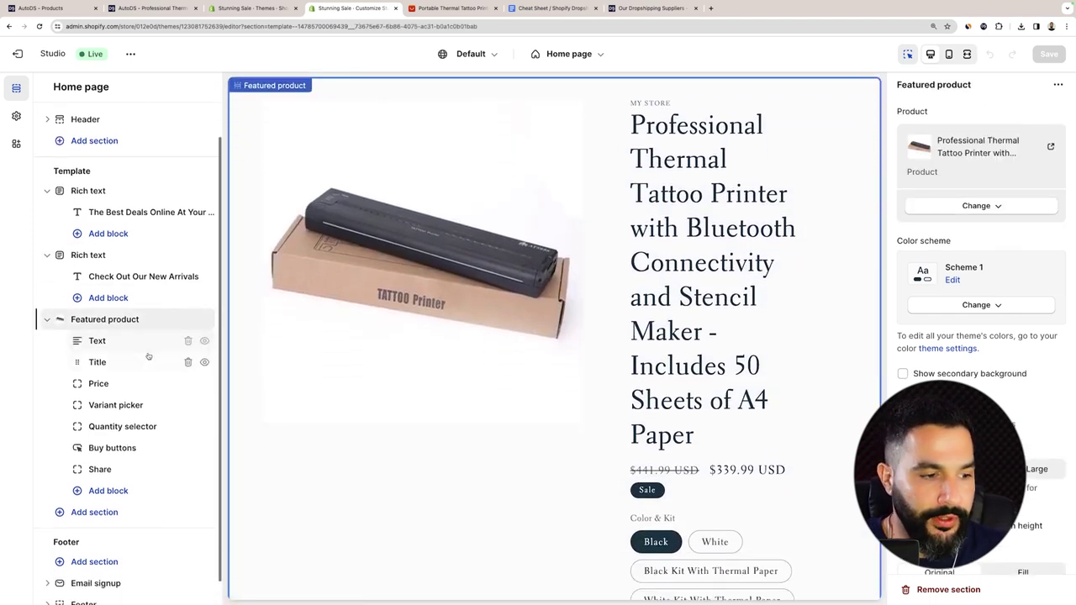
scroll(127, 420, down, 1)
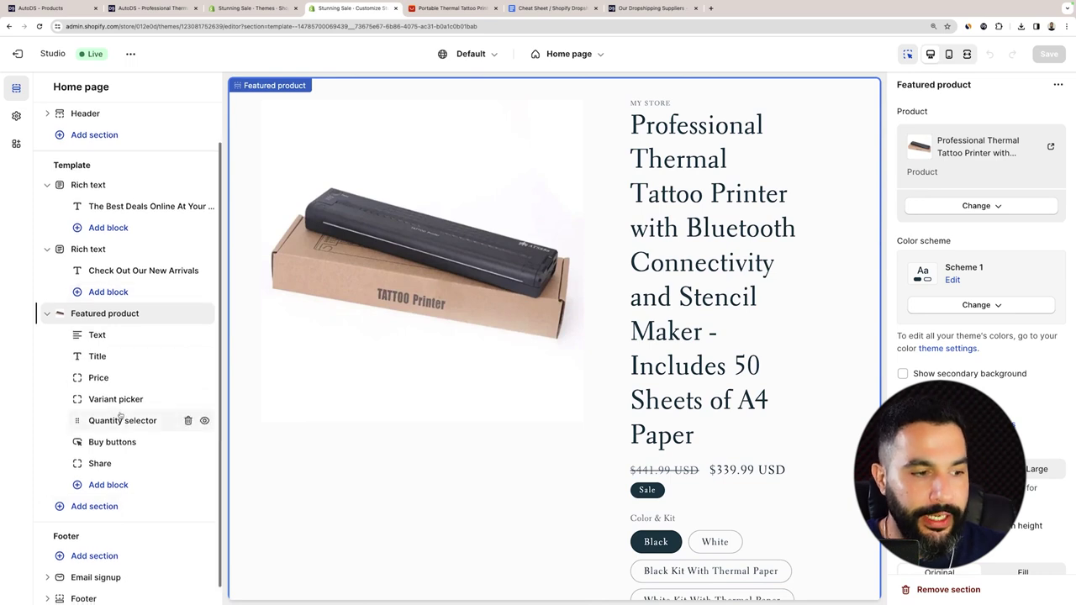
click(90, 507)
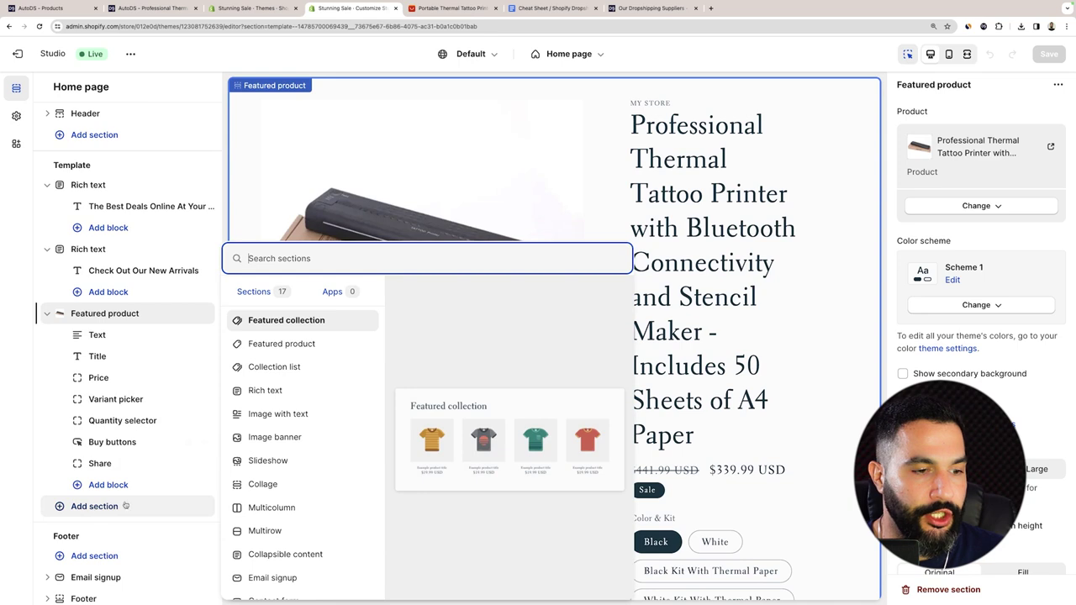
click(103, 316)
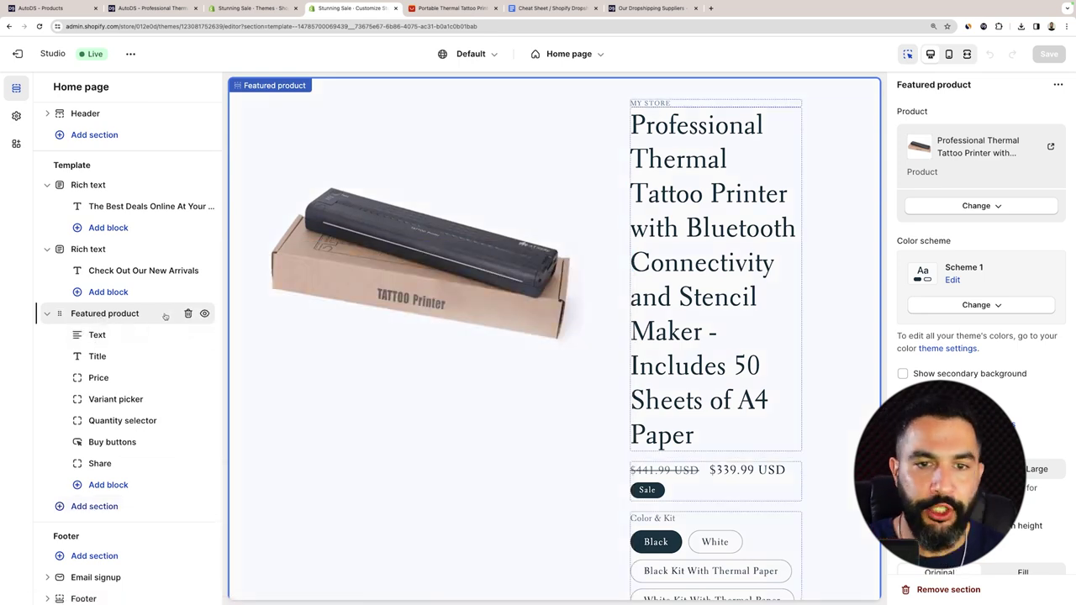
scroll(610, 137, up, 2)
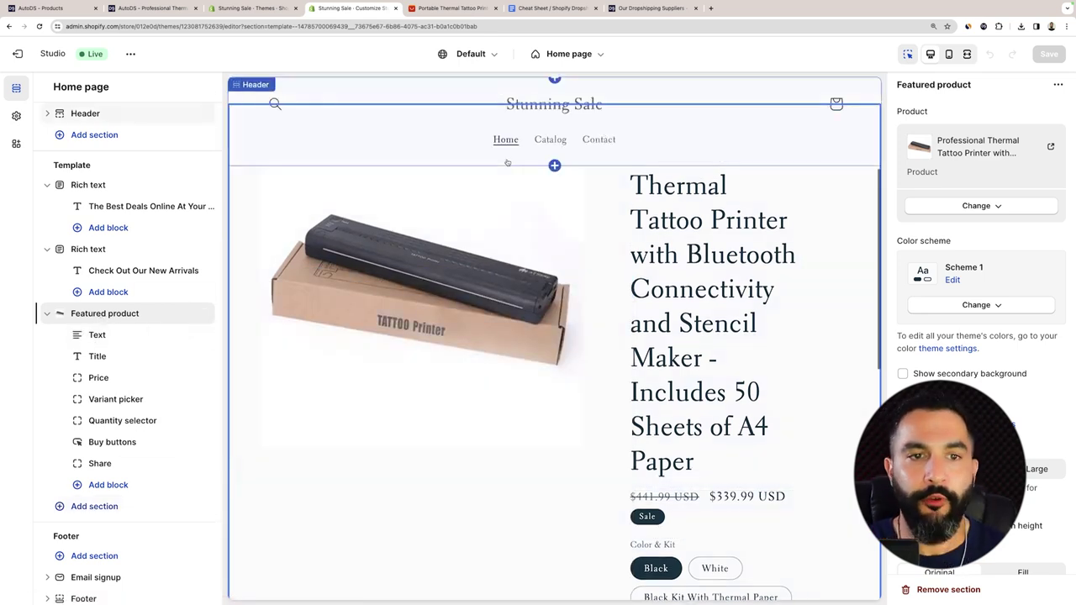
scroll(504, 212, down, 2)
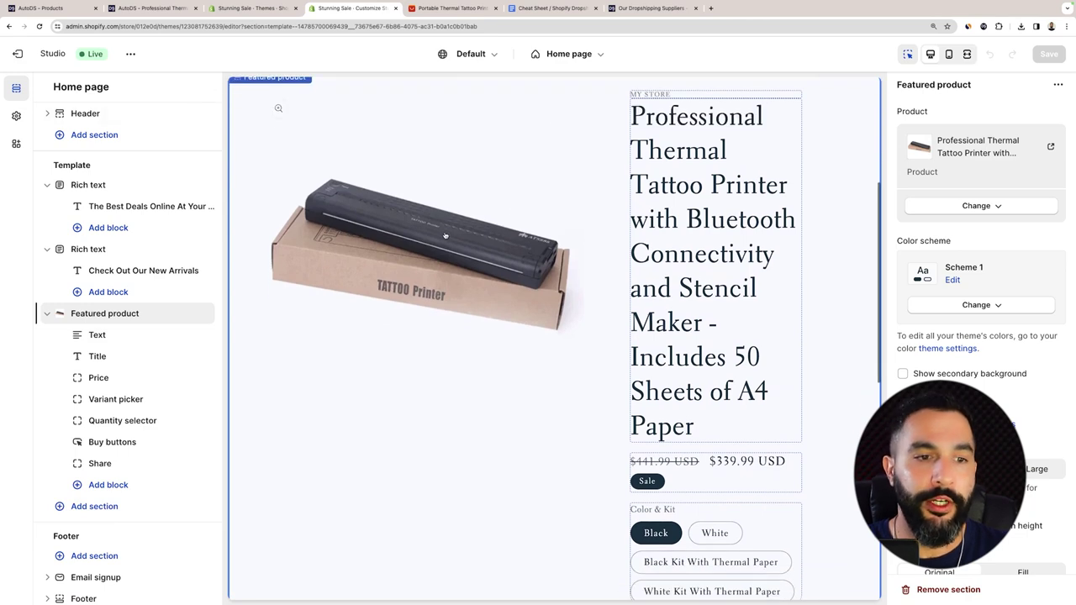
Examine the home page preview from the announcement and headings through the Featured product section to the email signup and footer
scroll(710, 238, up, 1)
scroll(710, 238, down, 3)
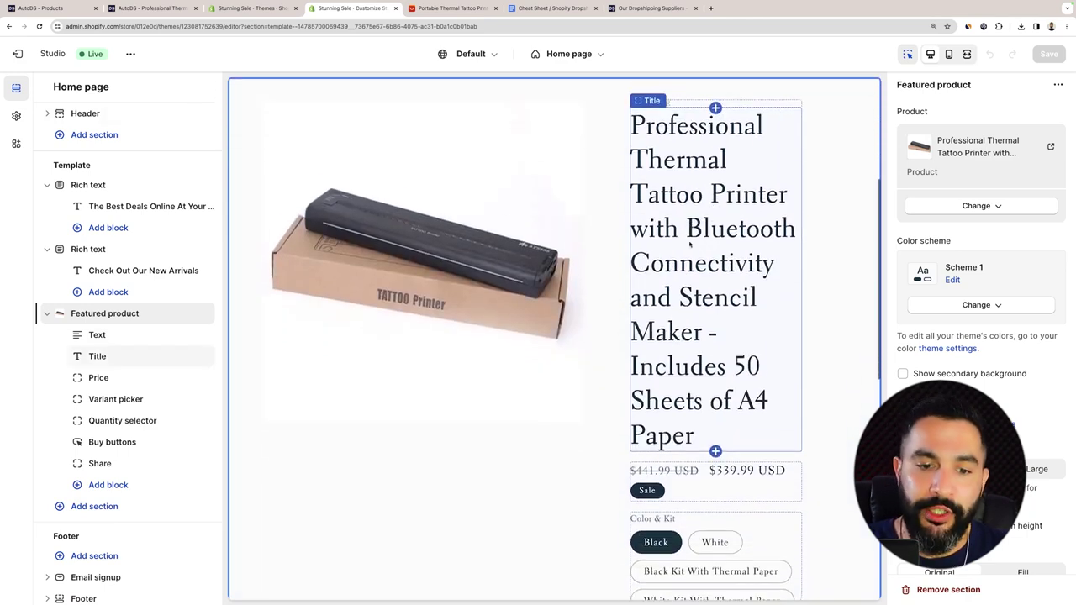
scroll(724, 336, down, 2)
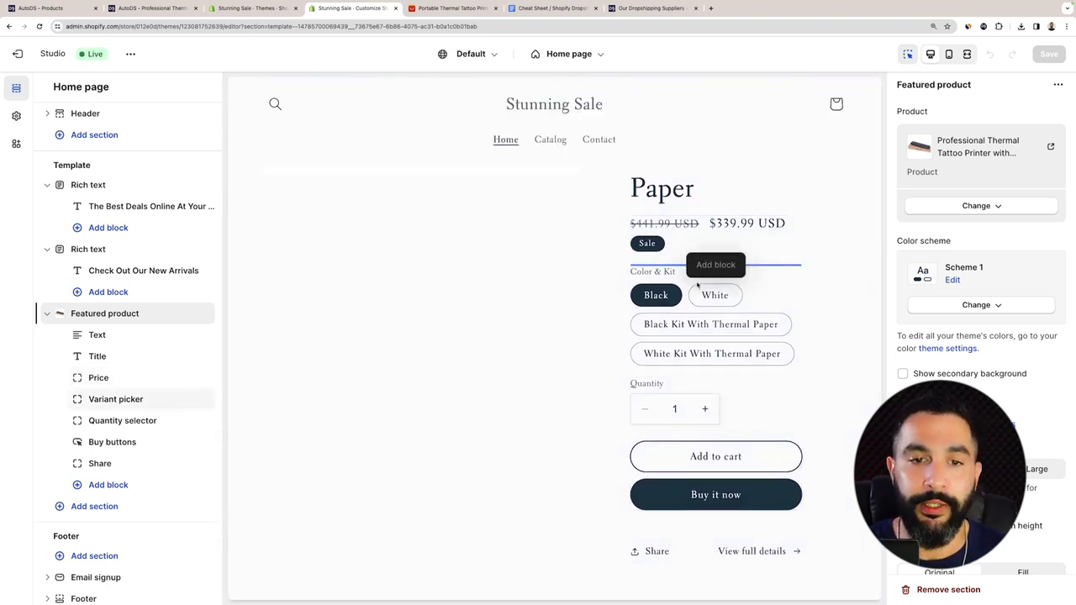
scroll(697, 287, down, 3)
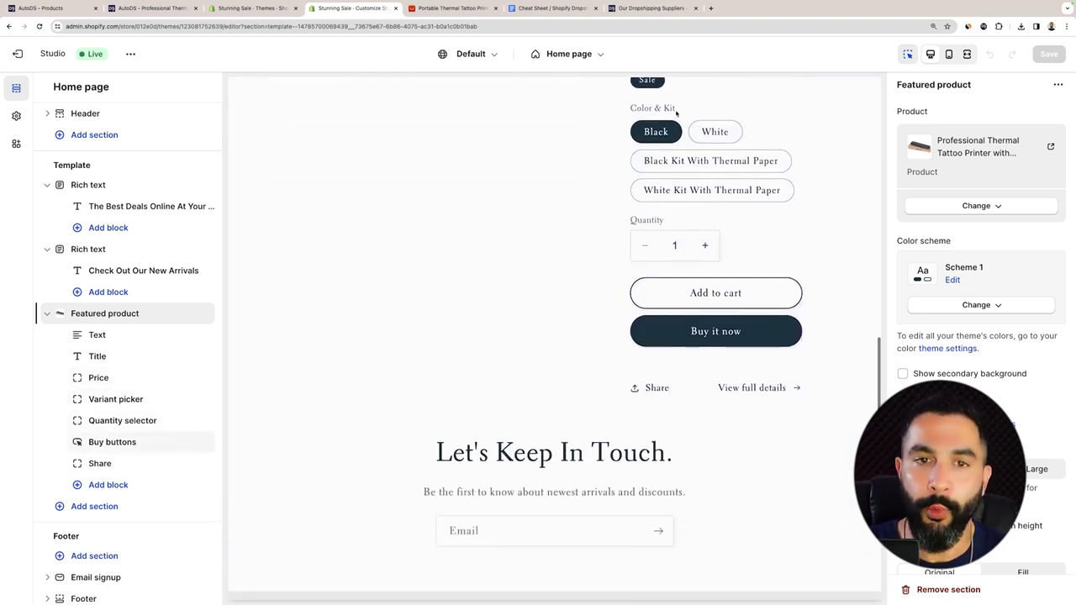
scroll(680, 130, down, 1)
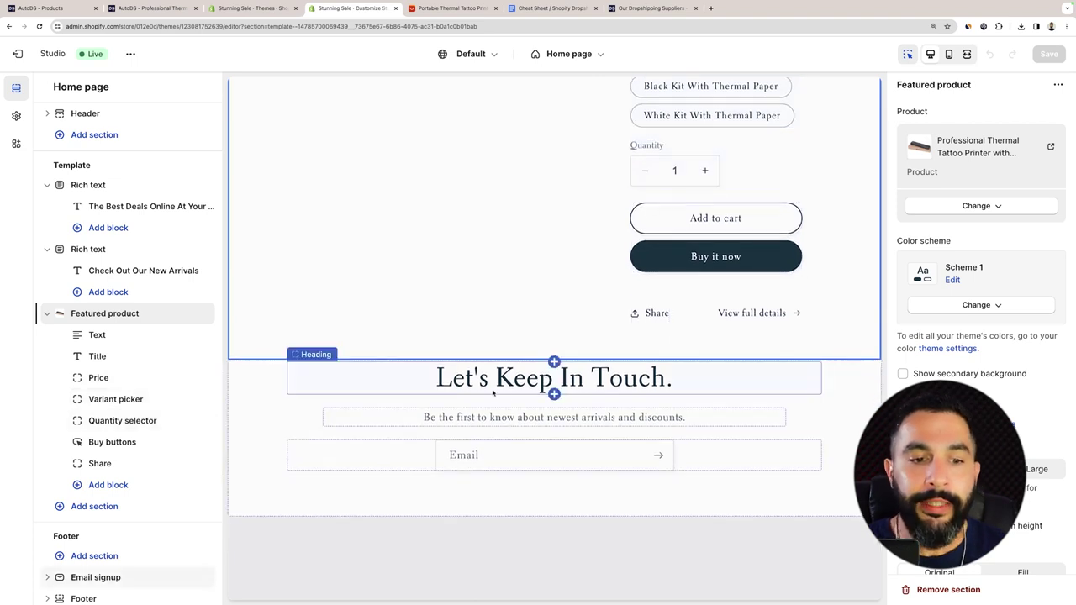
scroll(487, 376, down, 1)
scroll(488, 376, down, 1)
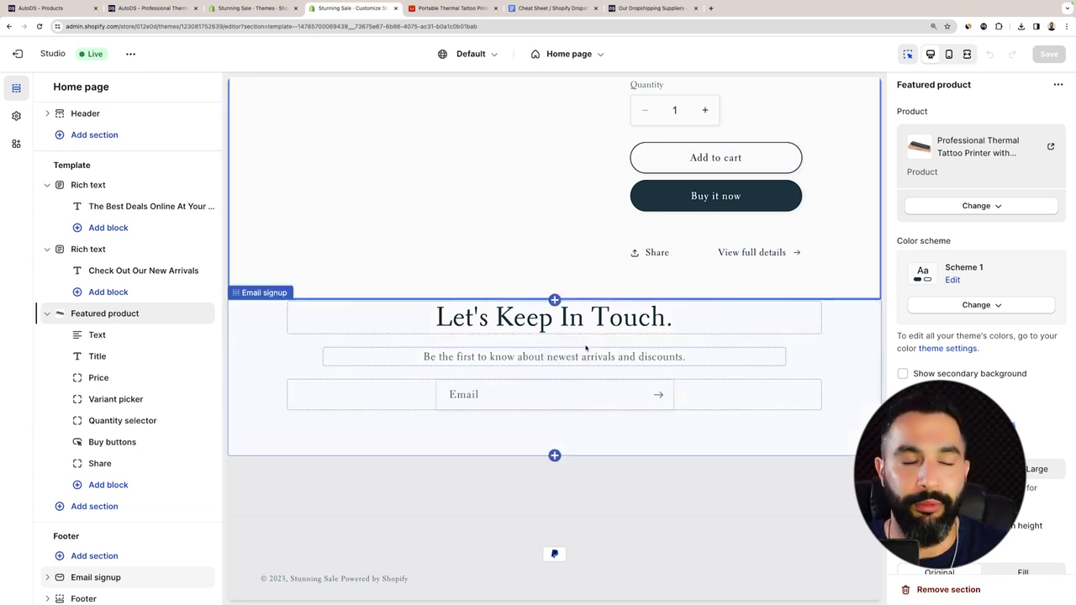
scroll(555, 353, up, 5)
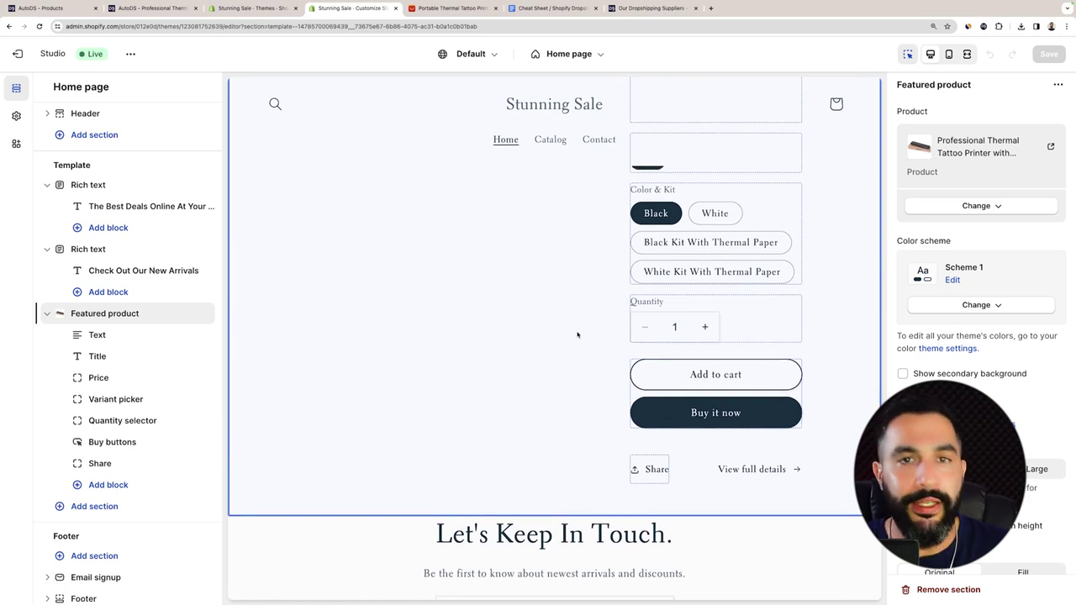
scroll(577, 334, up, 10)
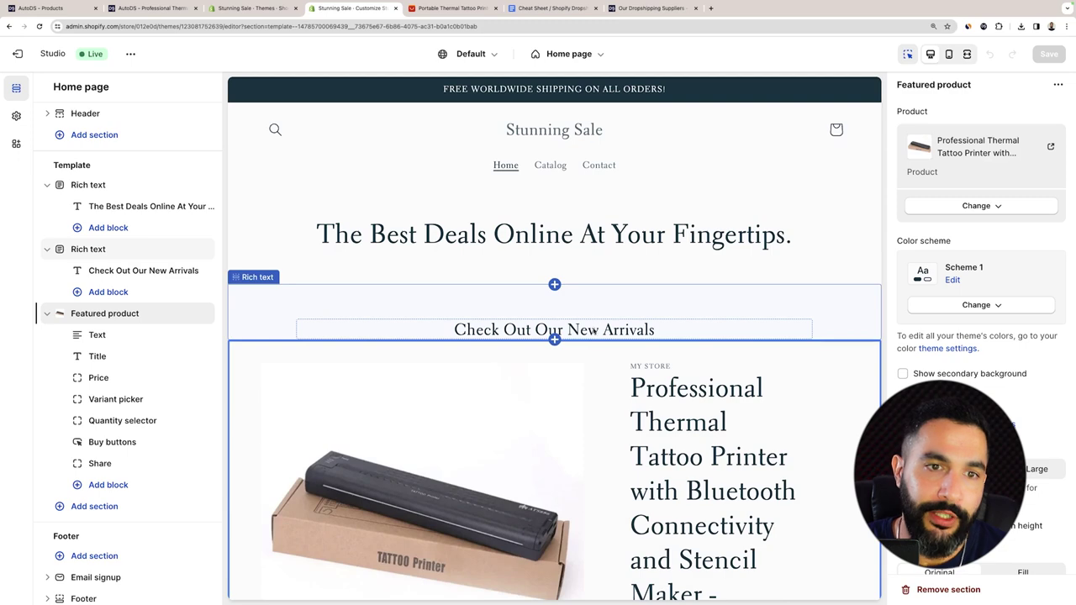
scroll(593, 316, down, 10)
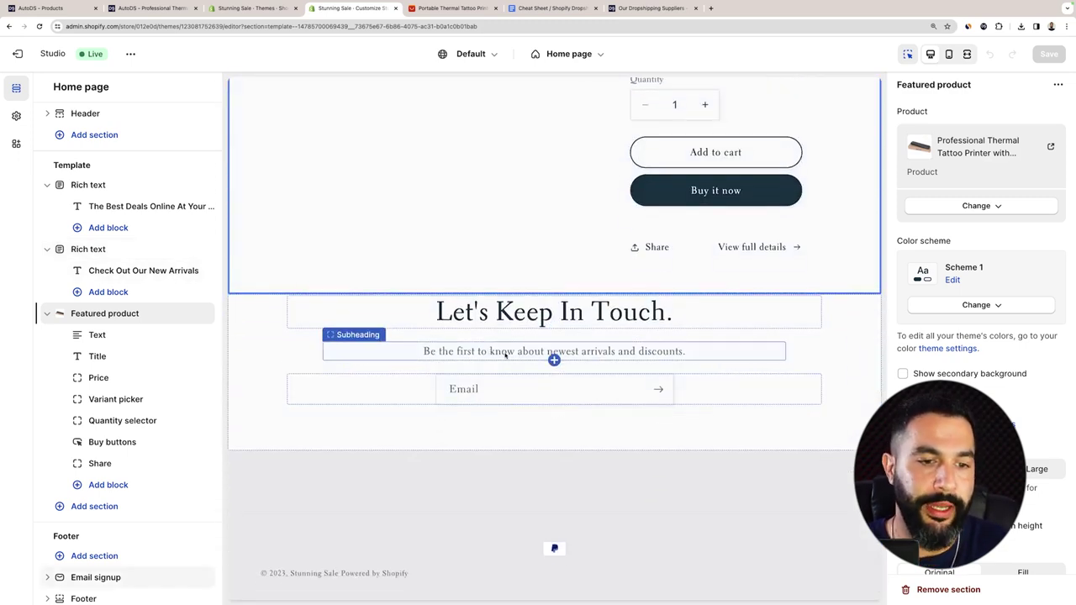
scroll(515, 356, up, 15)
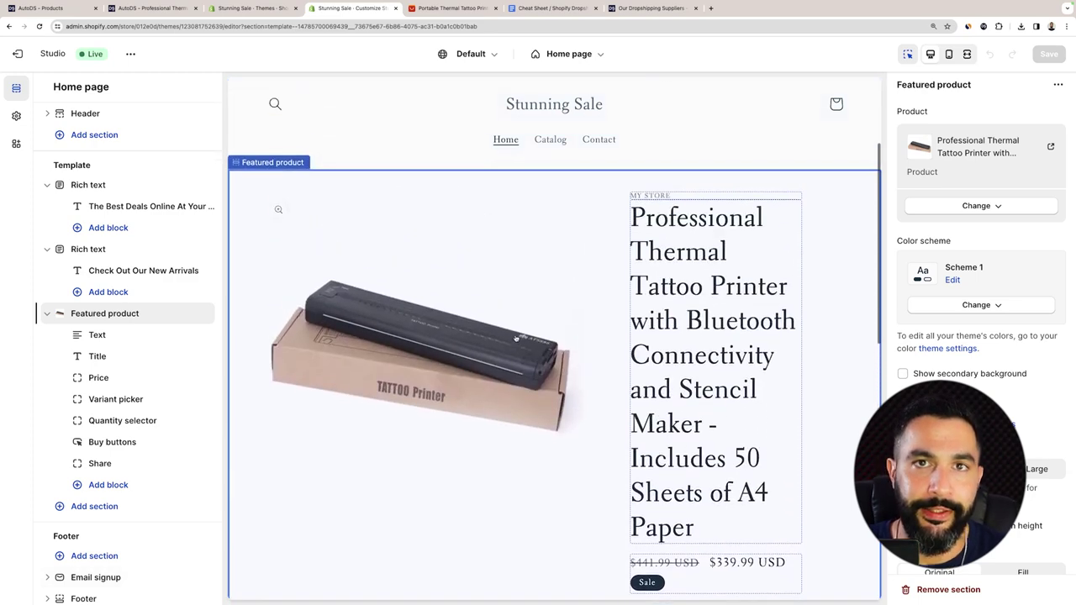
scroll(611, 171, down, 12)
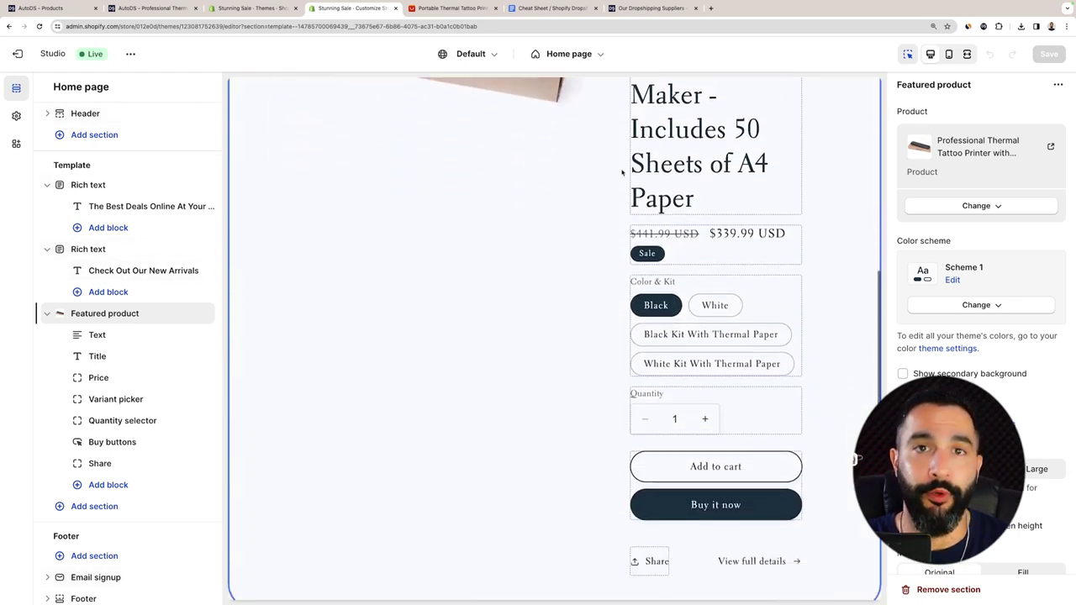
scroll(597, 195, down, 3)
scroll(493, 328, up, 12)
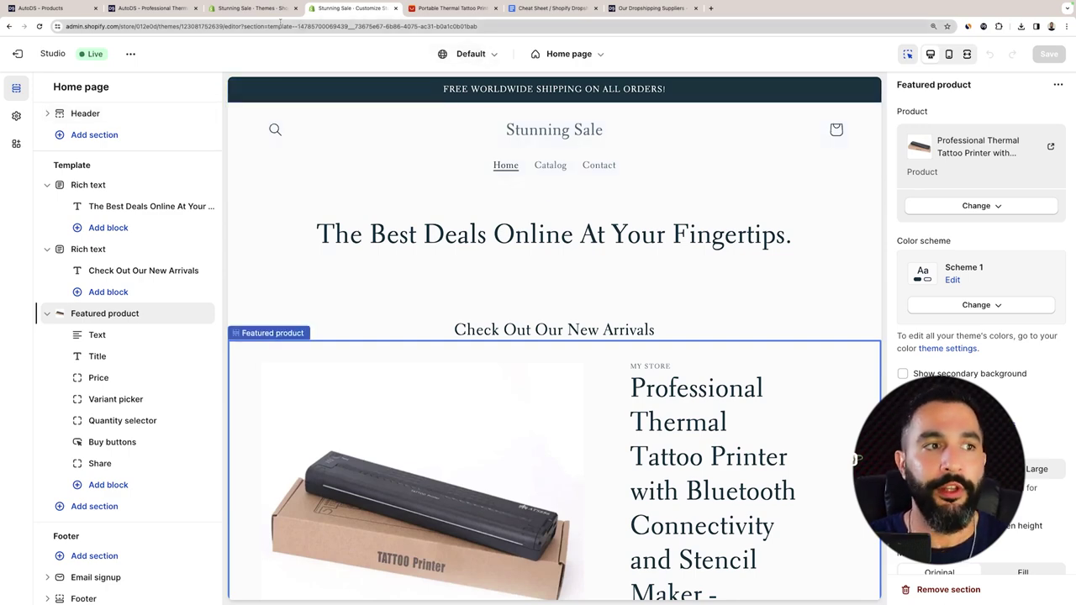
Switch to the Cheat Sheet in Google Docs and read Step 6: Homepage Setup, checking the store logo links and the banner item
click(526, 10)
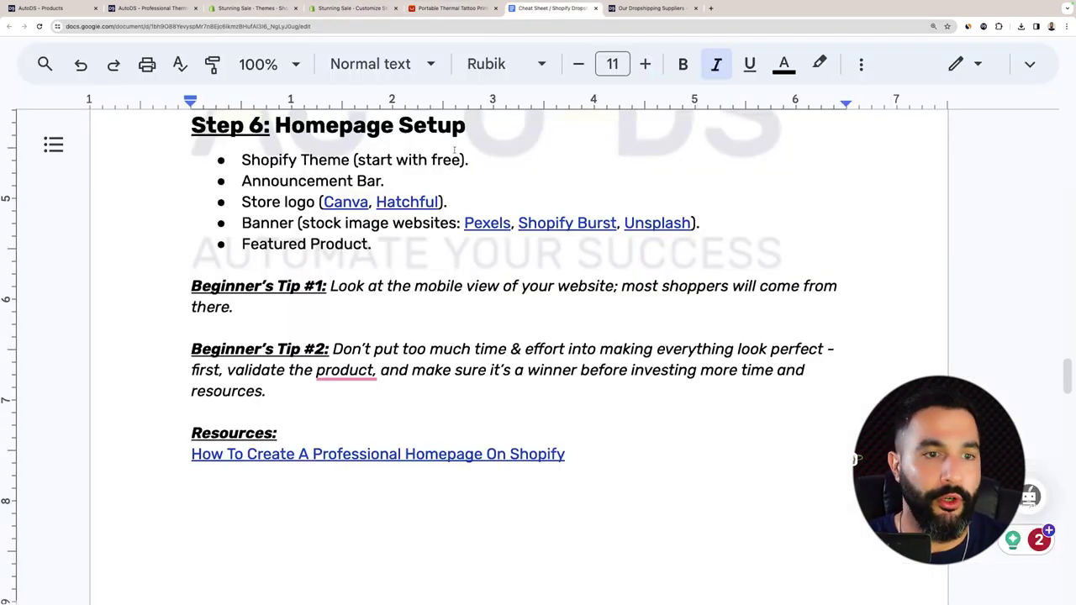
click(415, 223)
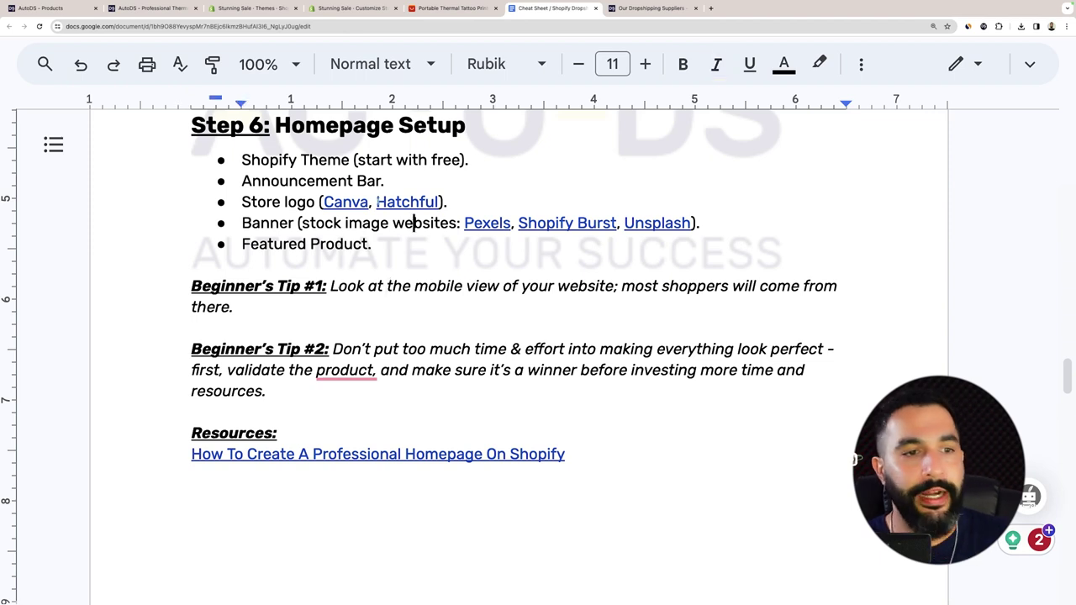
click(346, 203)
click(414, 202)
key(End)
click(412, 202)
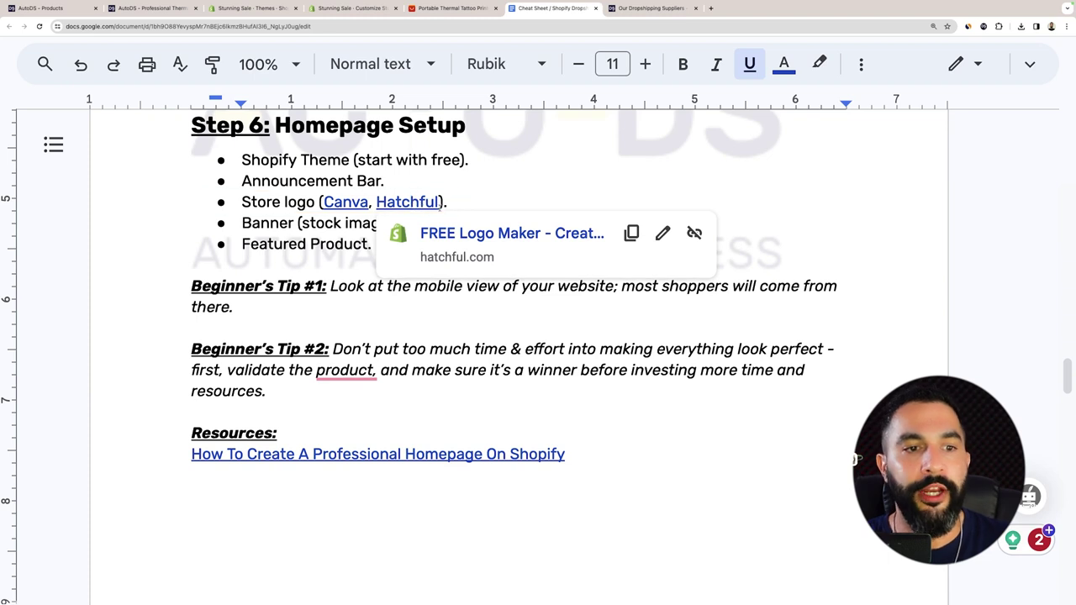
click(492, 202)
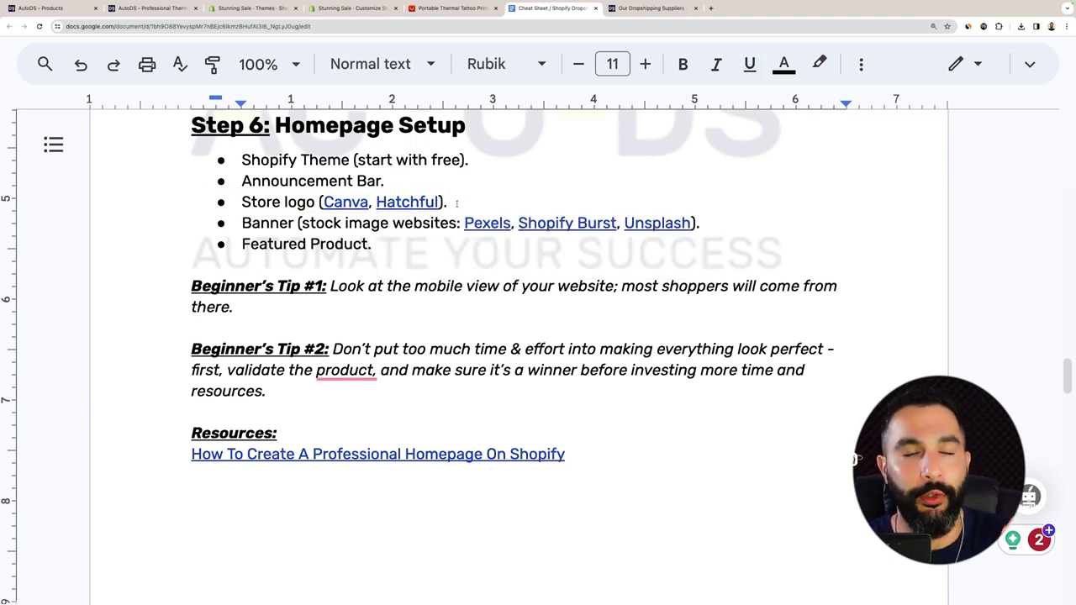
double_click(268, 223)
click(343, 223)
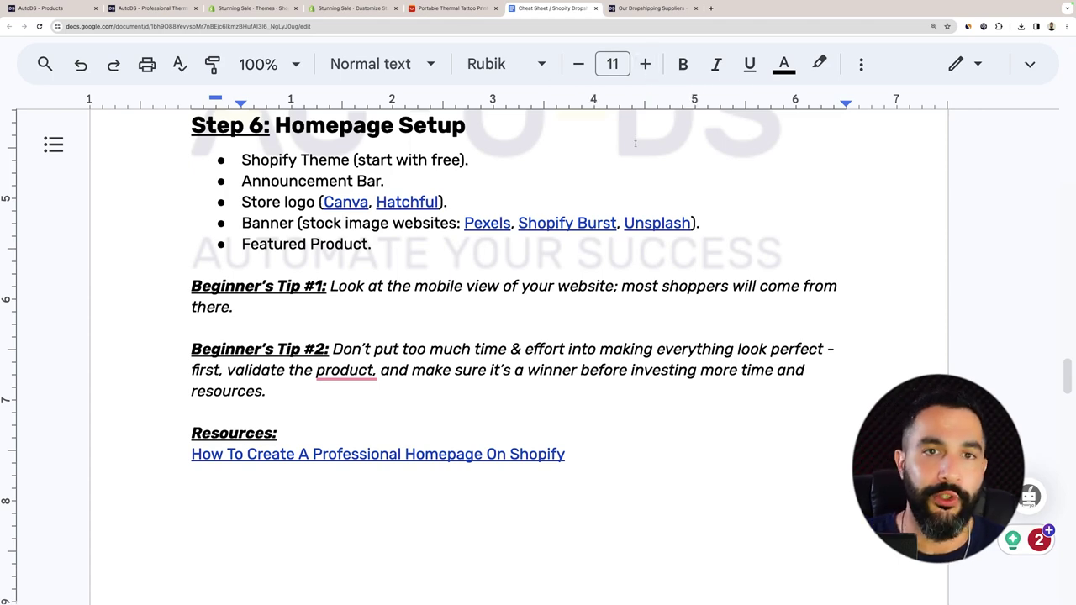
Open the live storefront from the Shopify Themes page and review the home page's headings and featured product
key(ctrl+4)
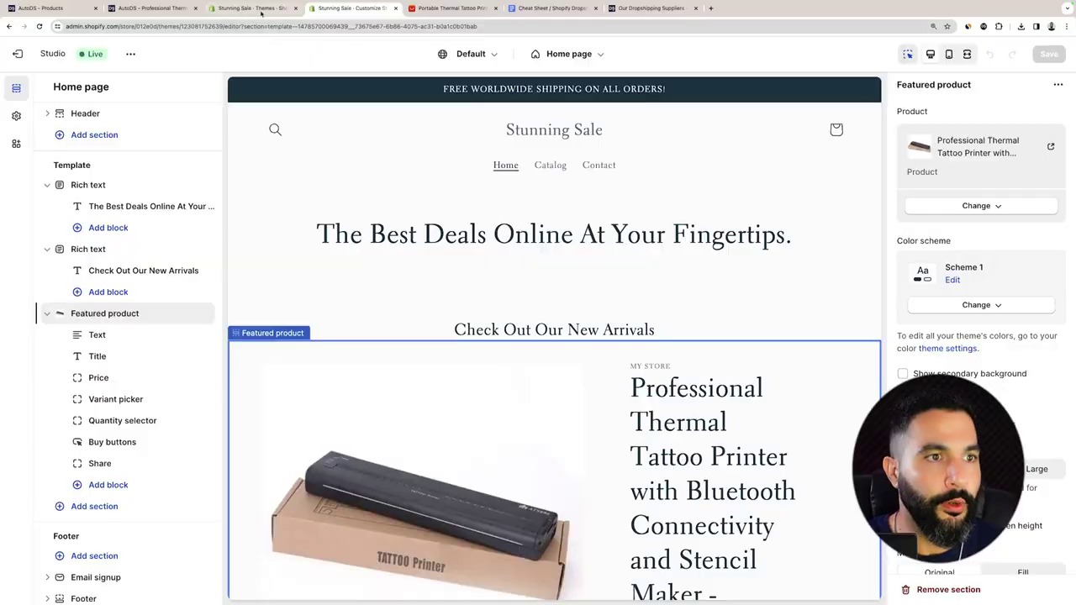
click(252, 8)
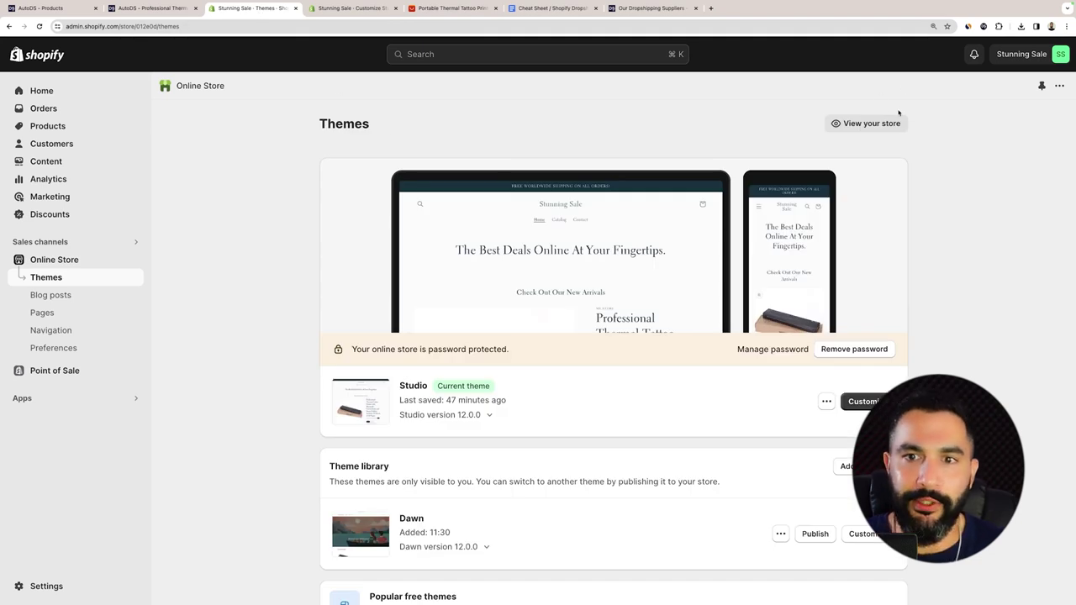
click(866, 123)
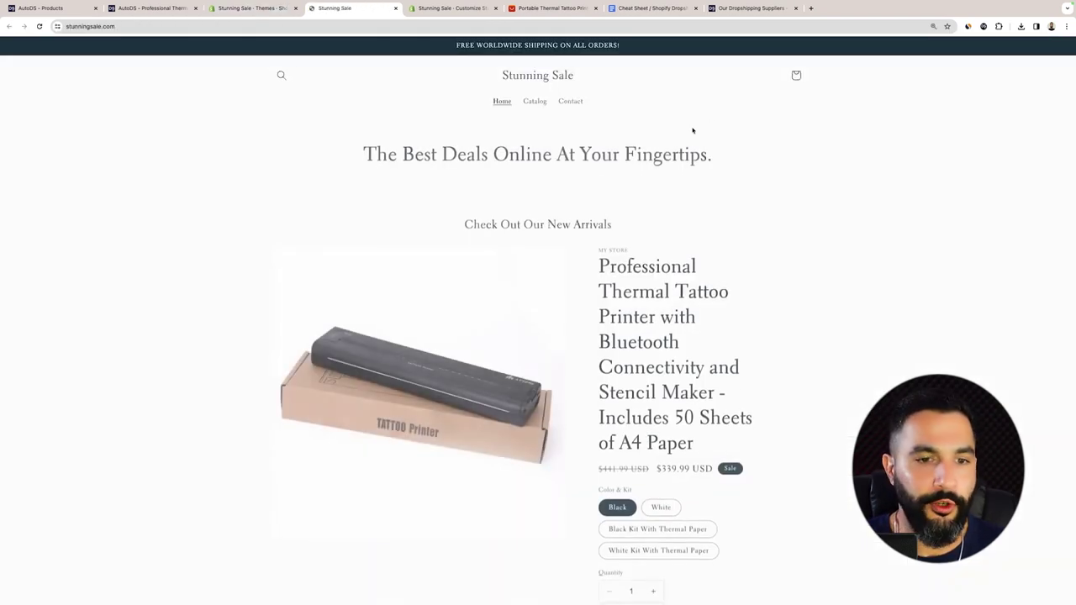
scroll(749, 132, down, 5)
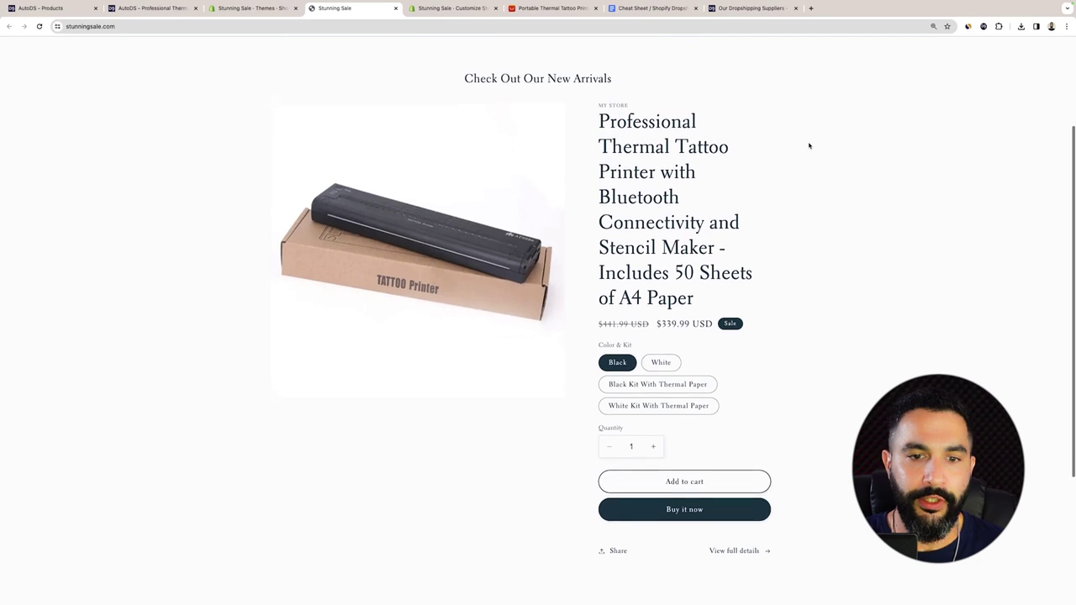
scroll(774, 144, up, 5)
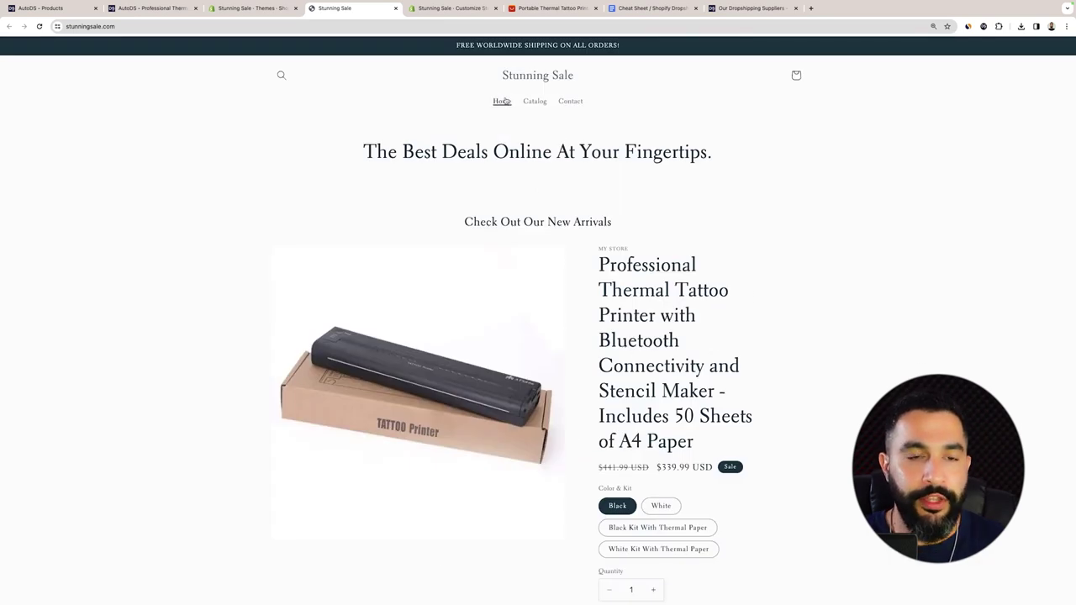
scroll(523, 109, down, 3)
scroll(529, 113, up, 3)
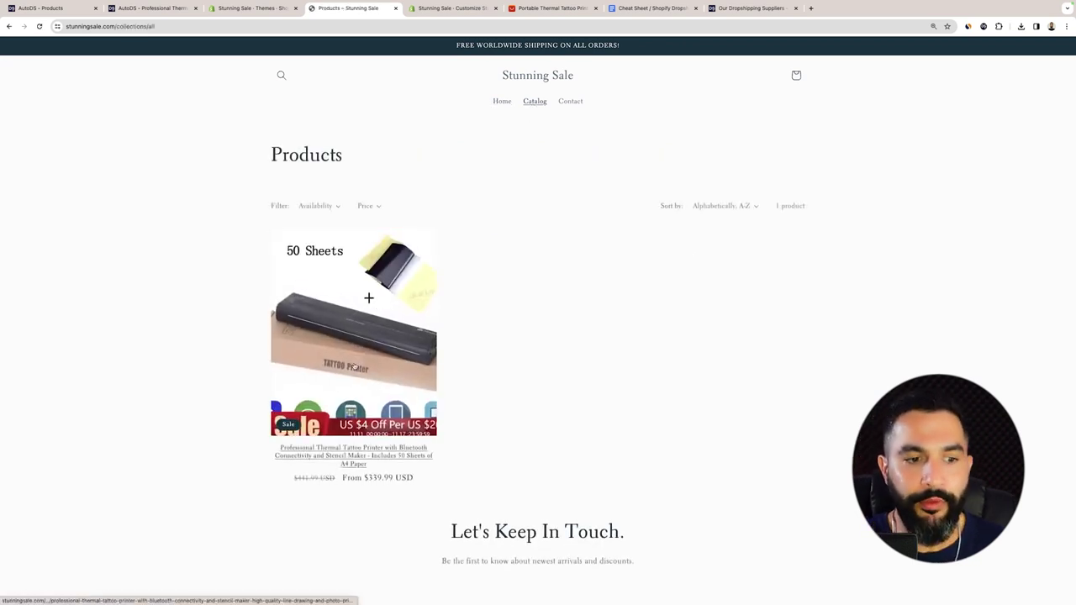
Open the tattoo printer's product page from the storefront catalog and review its images, variants and description
click(358, 455)
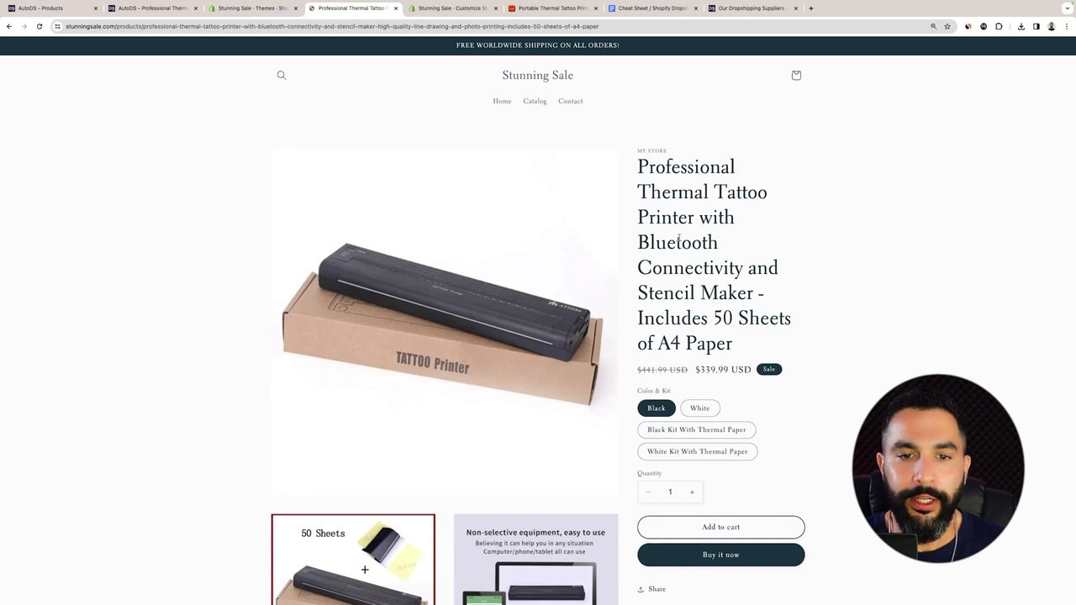
scroll(690, 212, down, 4)
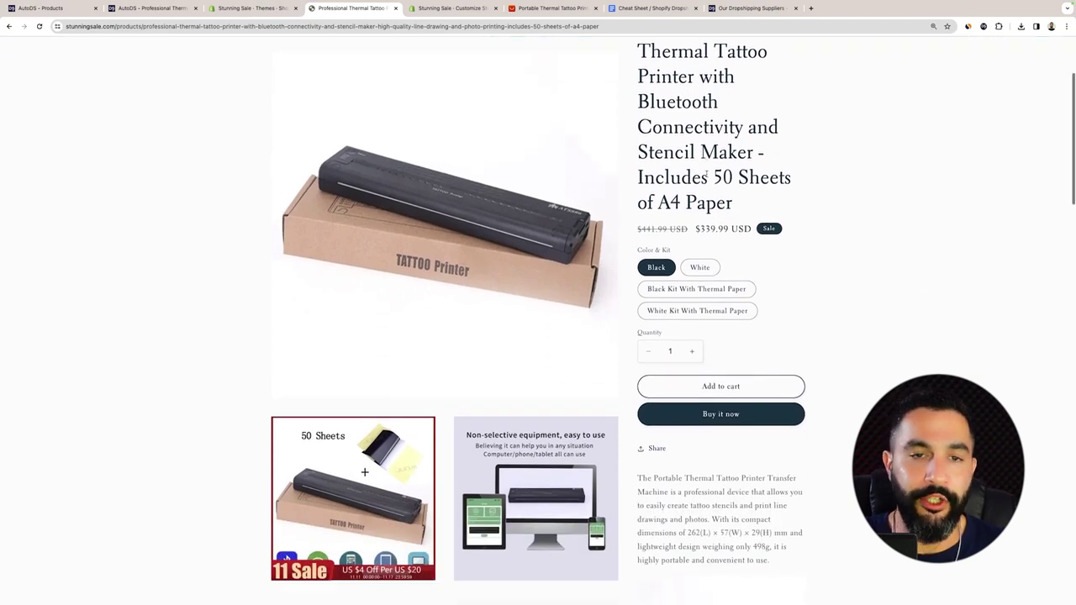
scroll(703, 172, up, 4)
scroll(703, 172, up, 1)
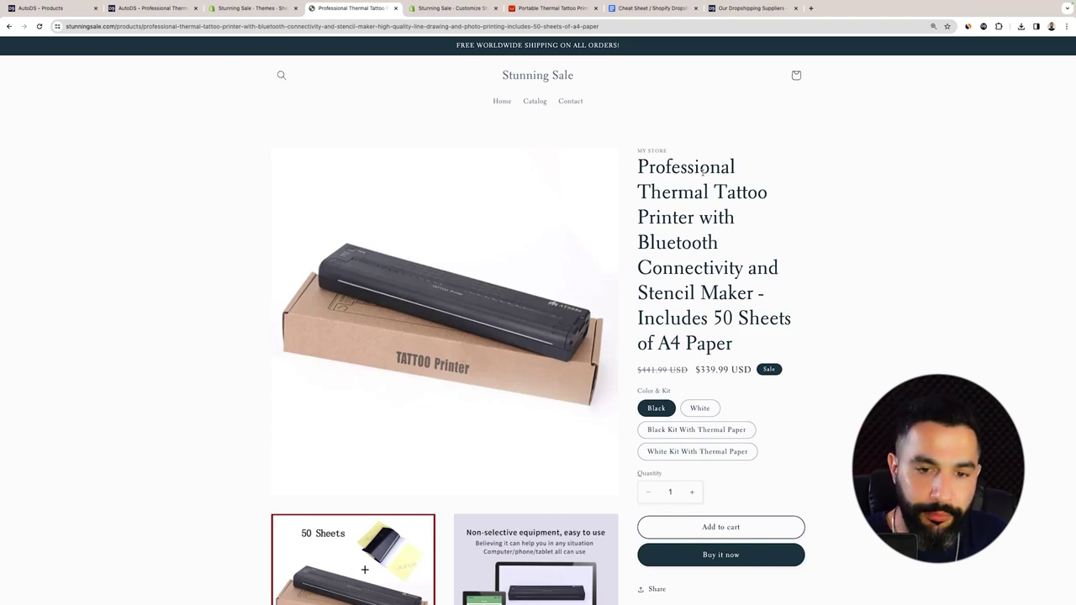
View the storefront again from the Shopify admin in a separate tab and inspect the home page down to the email signup and footer
click(252, 7)
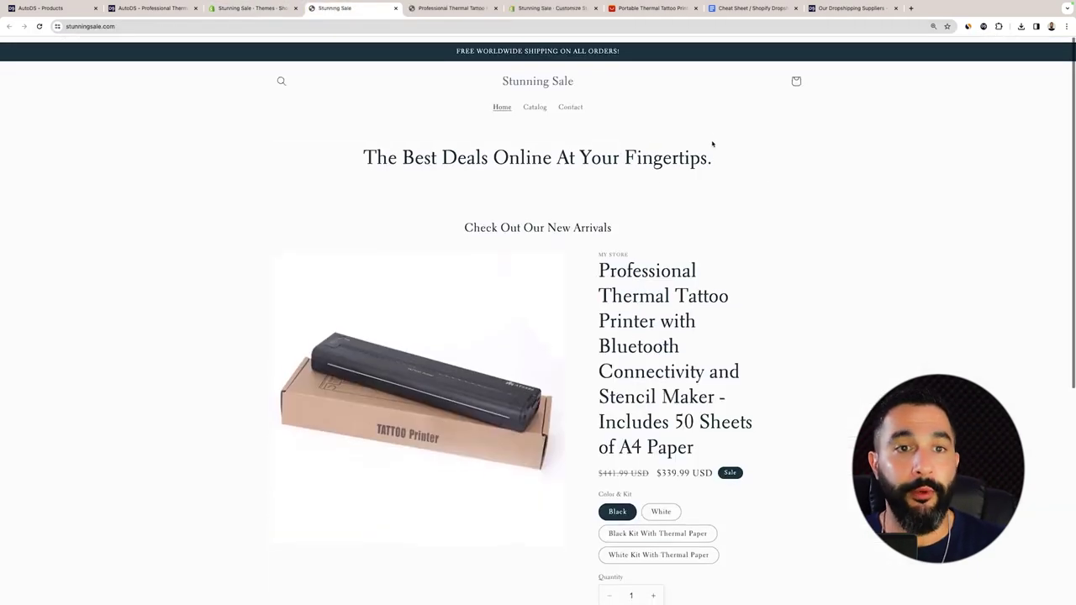
scroll(539, 319, down, 5)
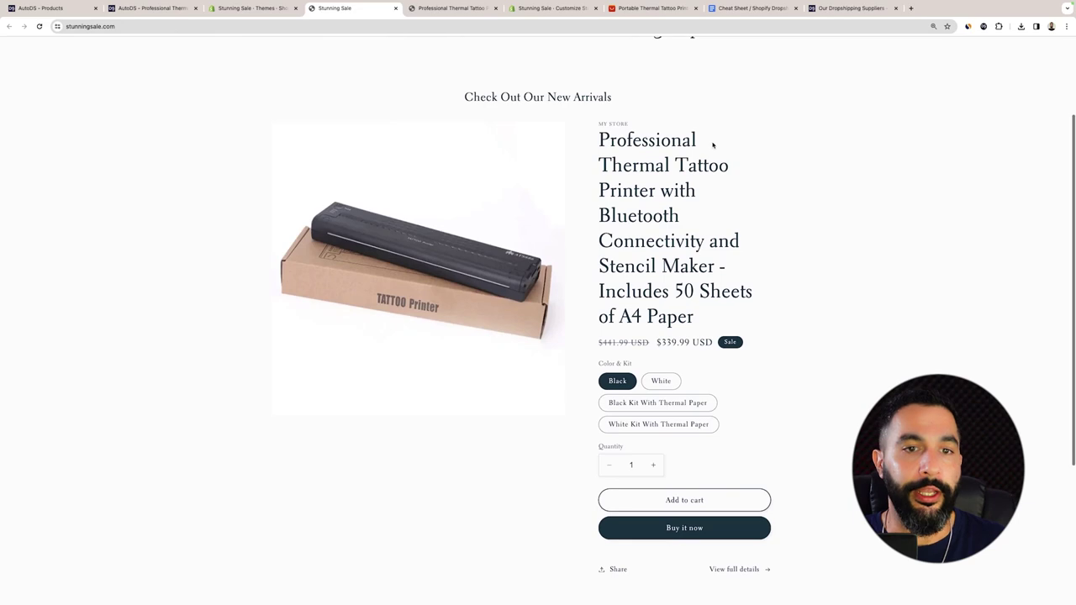
scroll(698, 137, down, 2)
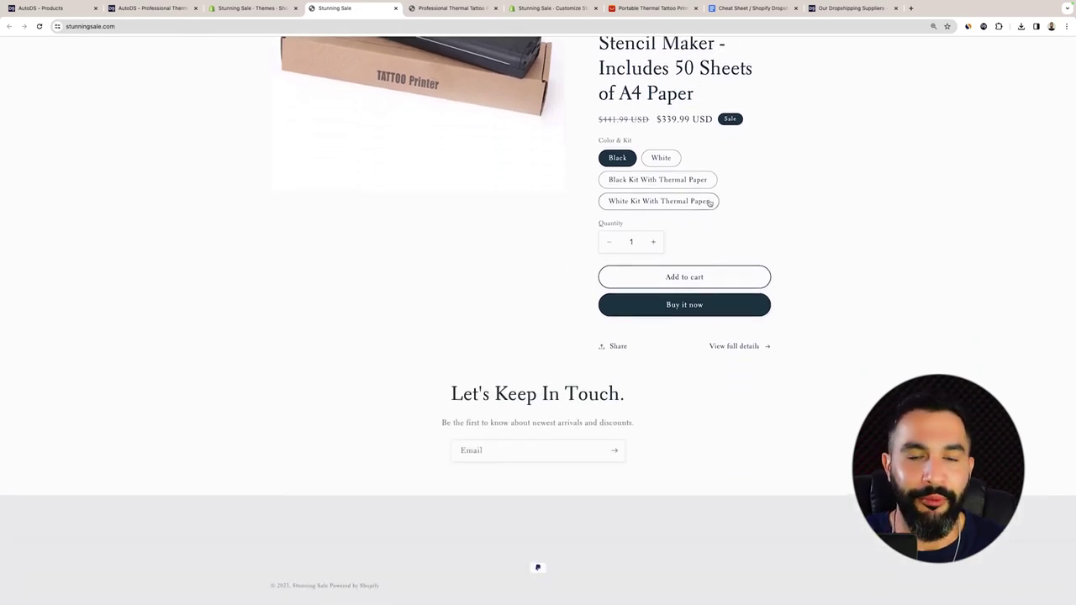
scroll(706, 198, up, 8)
scroll(697, 194, down, 1)
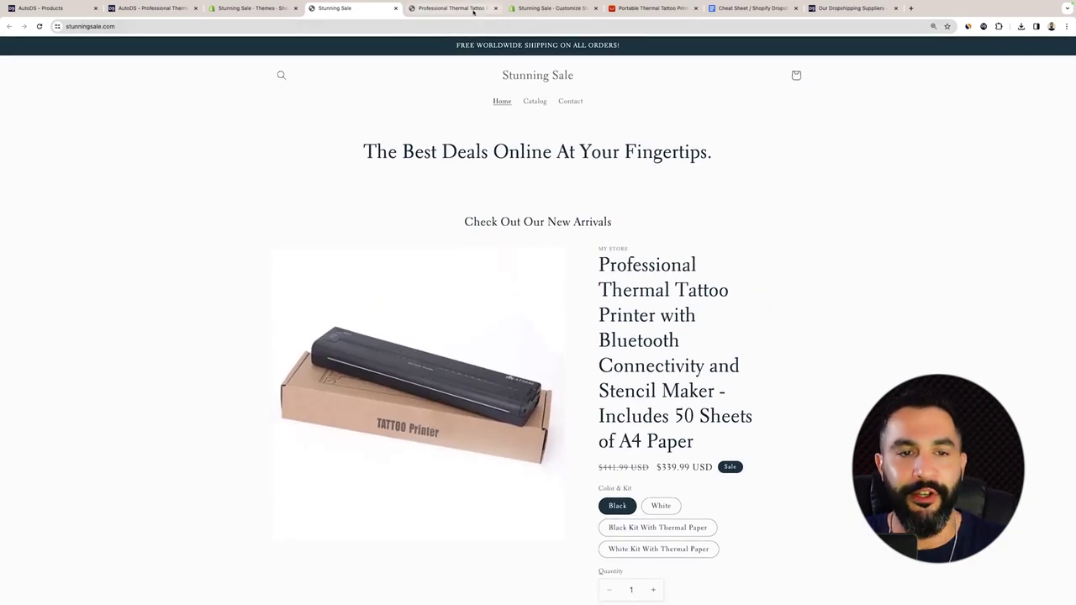
Return to the Cheat Sheet and highlight each Step 6 checklist item in turn, from Shopify Theme to Featured Product
click(474, 12)
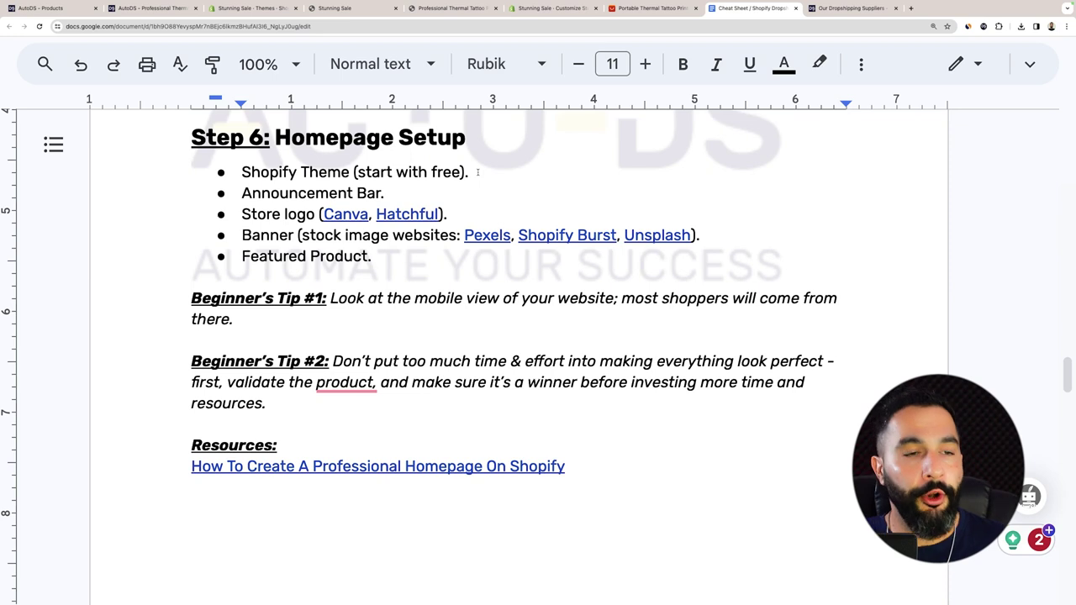
drag(468, 172, 309, 172)
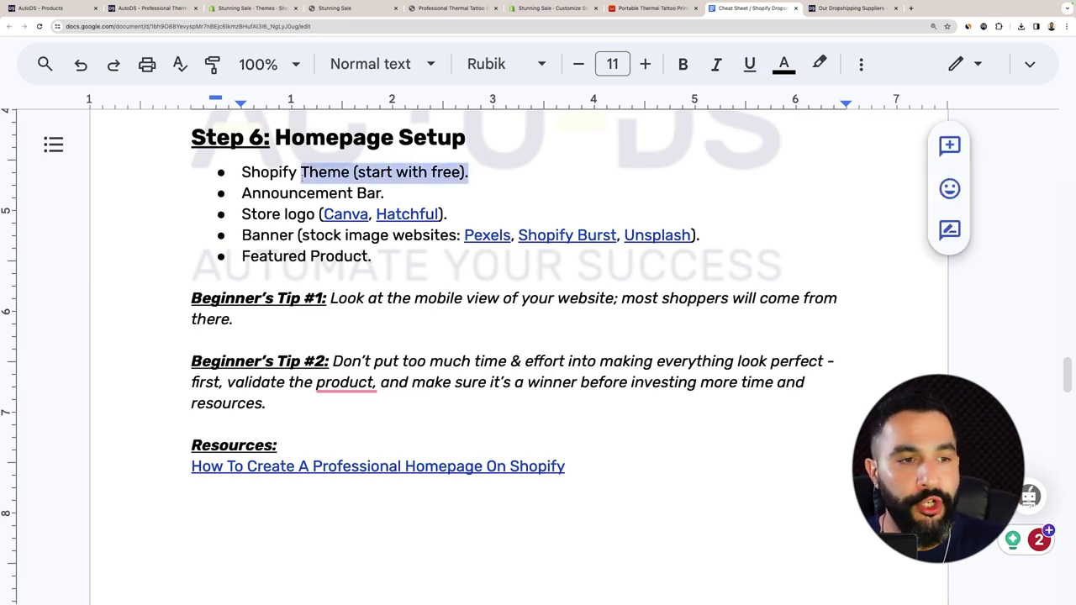
drag(387, 193, 232, 193)
drag(449, 215, 266, 215)
drag(696, 235, 302, 242)
drag(379, 261, 213, 254)
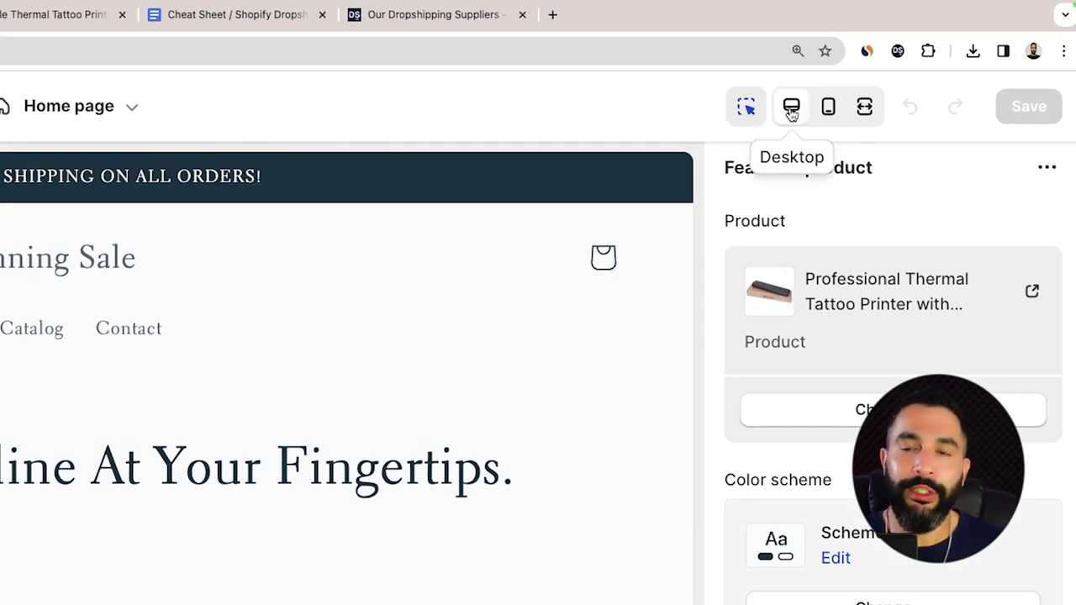
Switch the theme editor's home page preview to mobile view and check the headings and the Featured product section
click(829, 112)
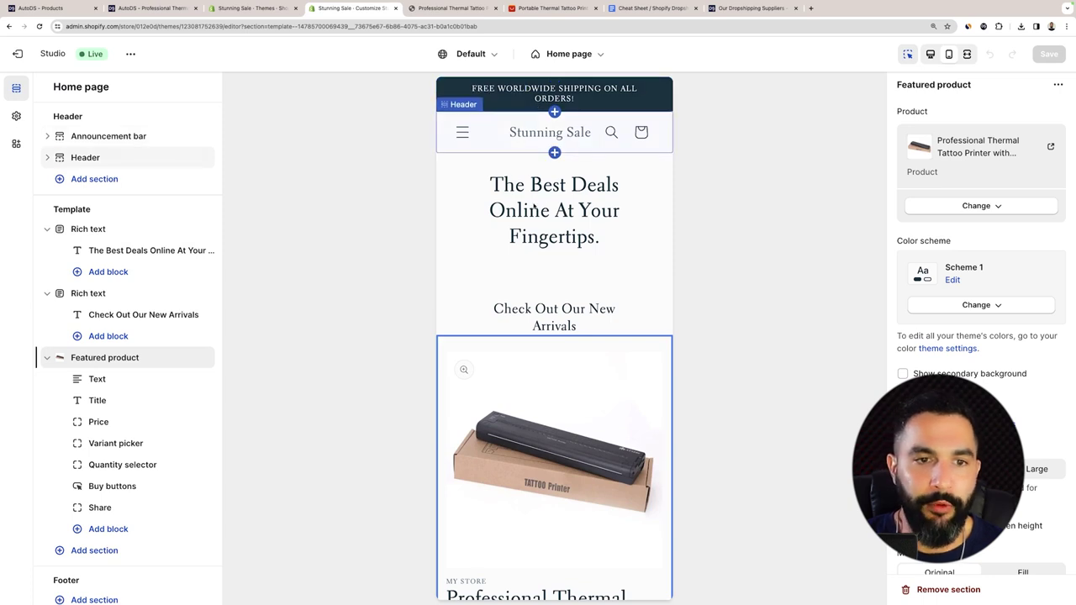
scroll(538, 207, down, 4)
scroll(538, 148, down, 5)
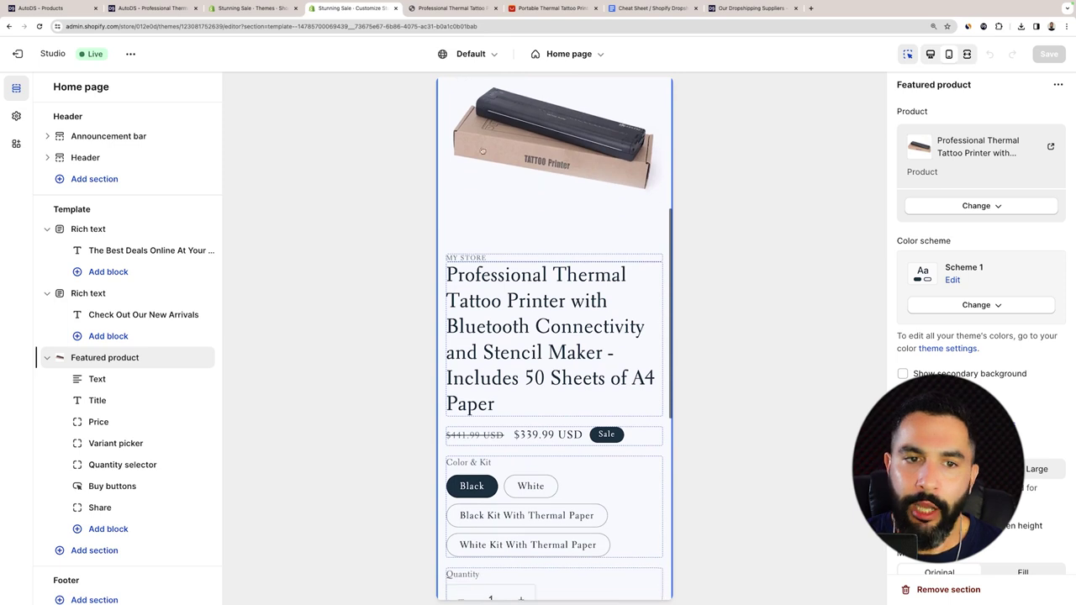
scroll(496, 305, down, 6)
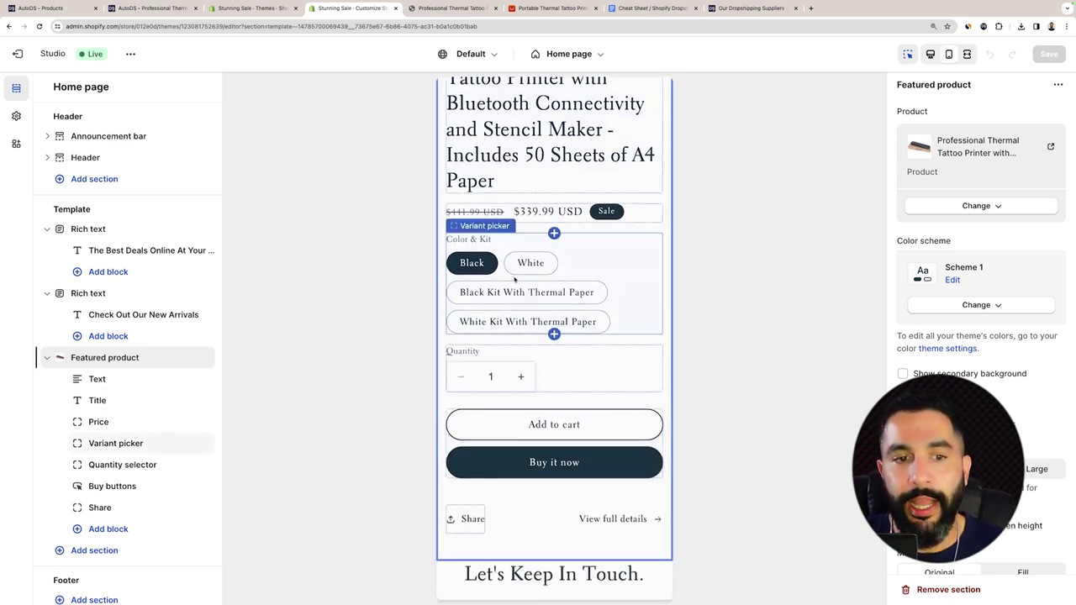
Review the mobile home page preview from the Featured product's variants and buy buttons through the email signup and footer to the announcement bar
scroll(522, 291, down, 3)
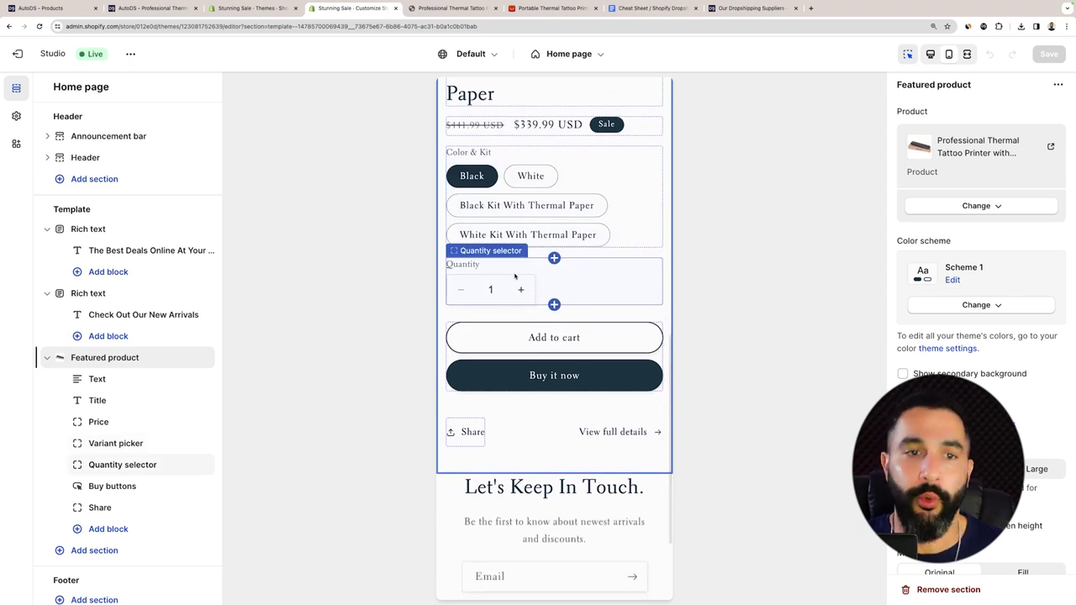
scroll(600, 226, up, 5)
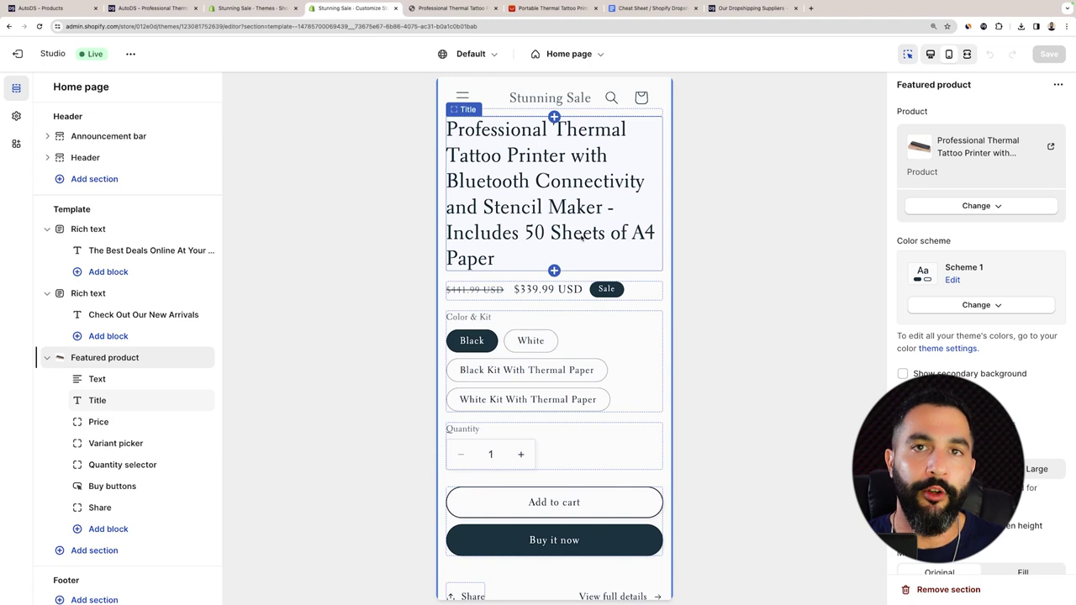
scroll(118, 378, down, 2)
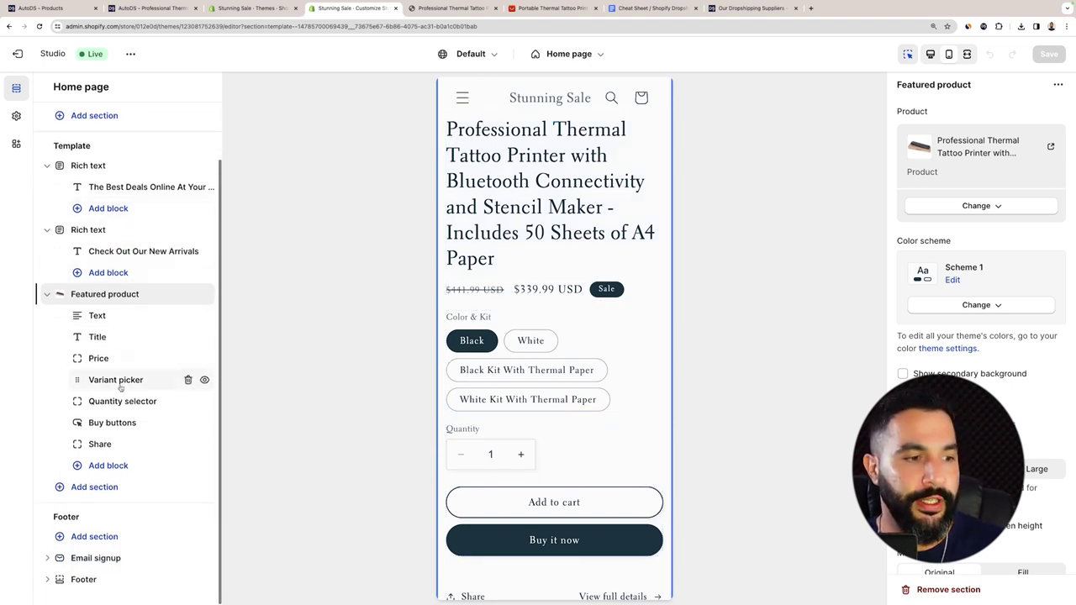
scroll(589, 168, down, 1)
scroll(594, 163, up, 4)
scroll(612, 236, down, 8)
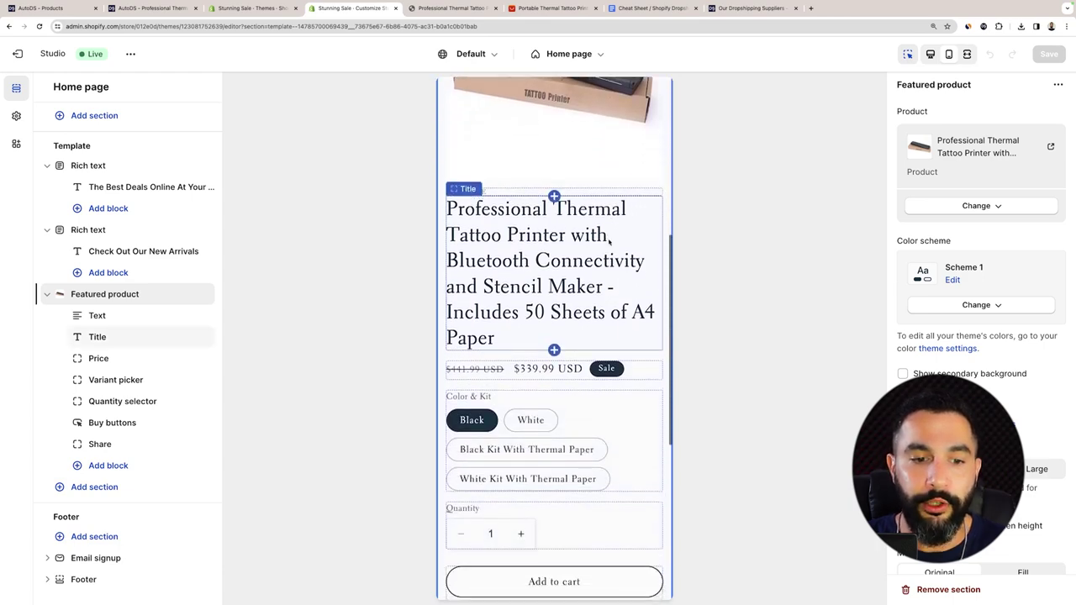
scroll(582, 247, down, 3)
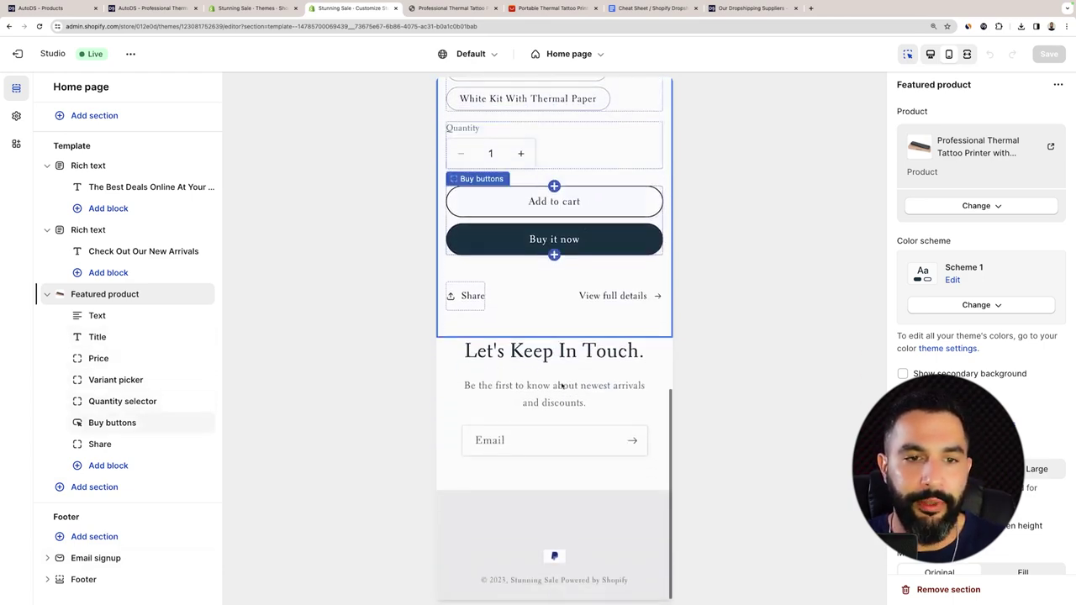
scroll(589, 336, up, 15)
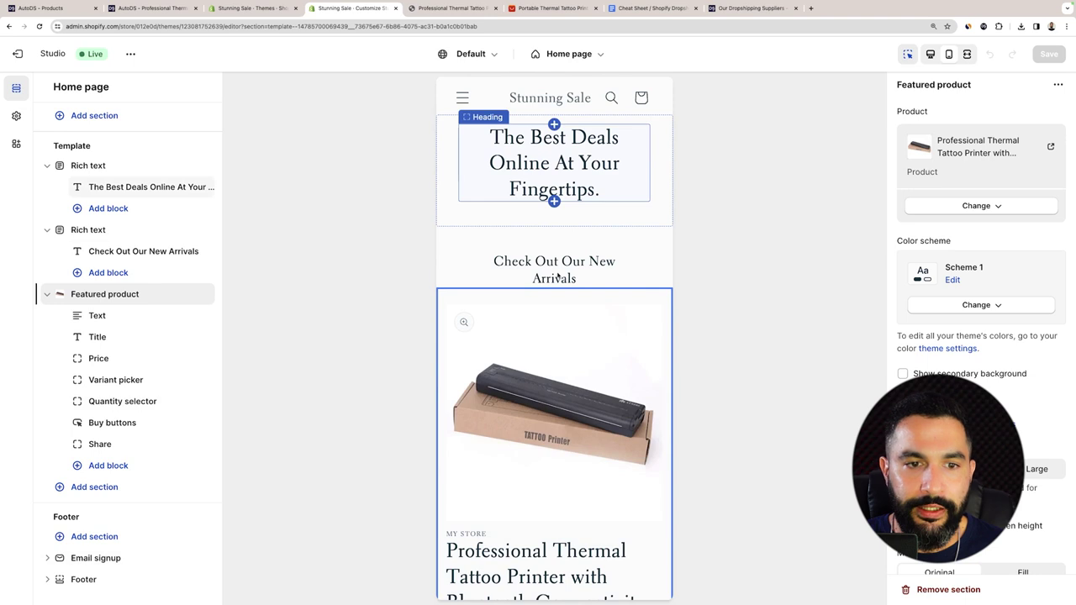
scroll(560, 313, up, 2)
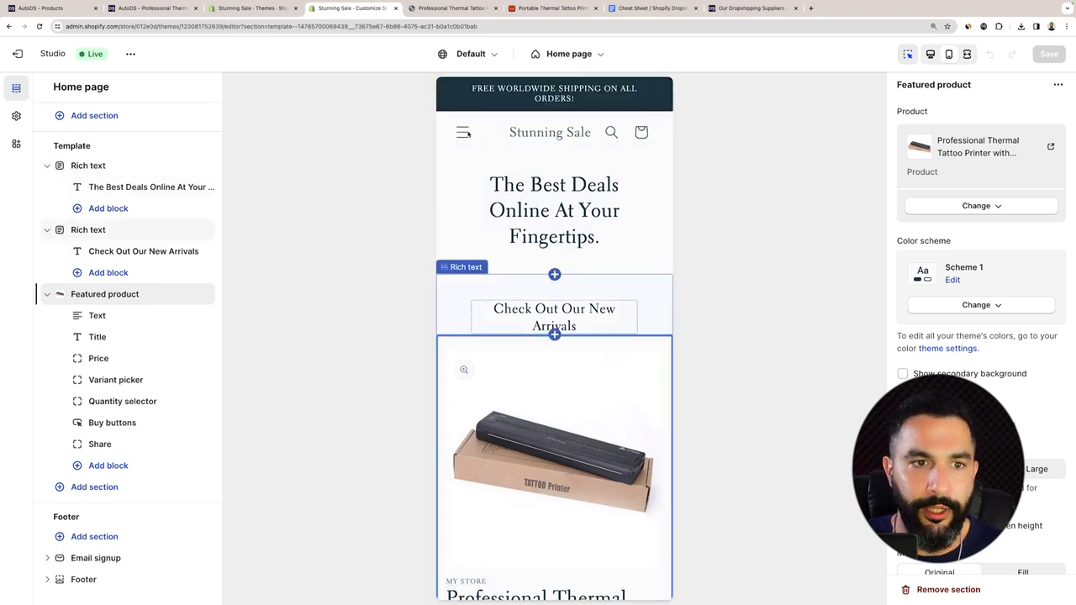
Open the Catalog from the mobile preview's navigation and go to the tattoo printer's product page
click(465, 132)
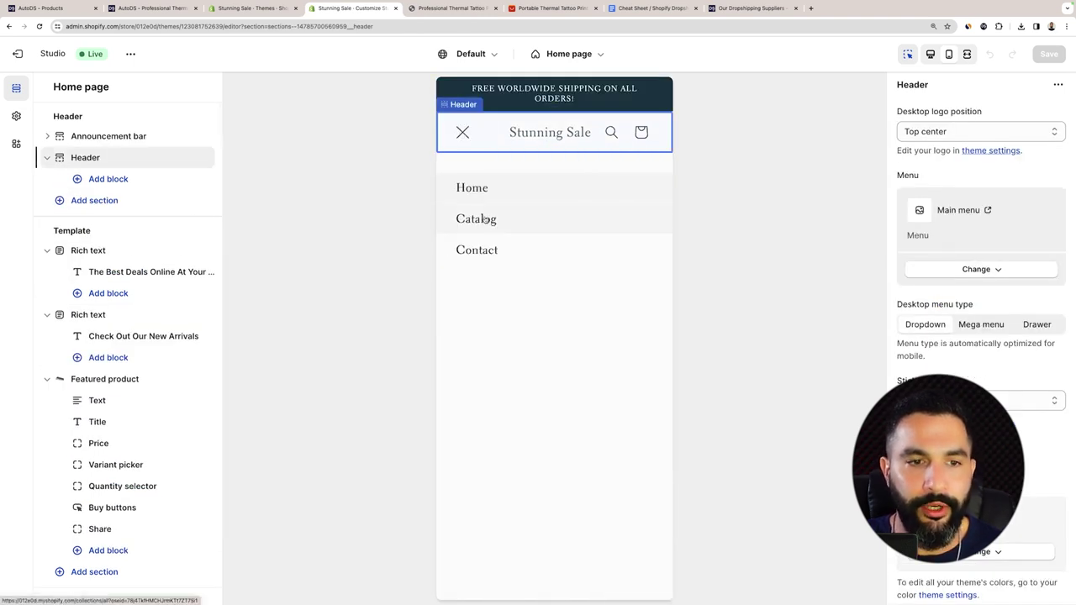
click(511, 220)
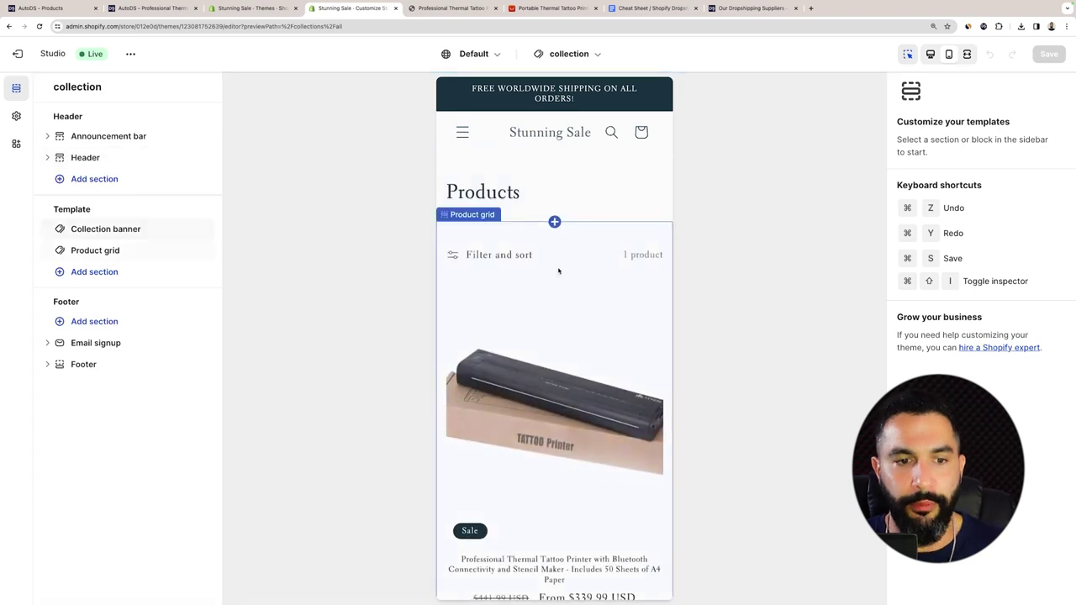
scroll(626, 243, down, 4)
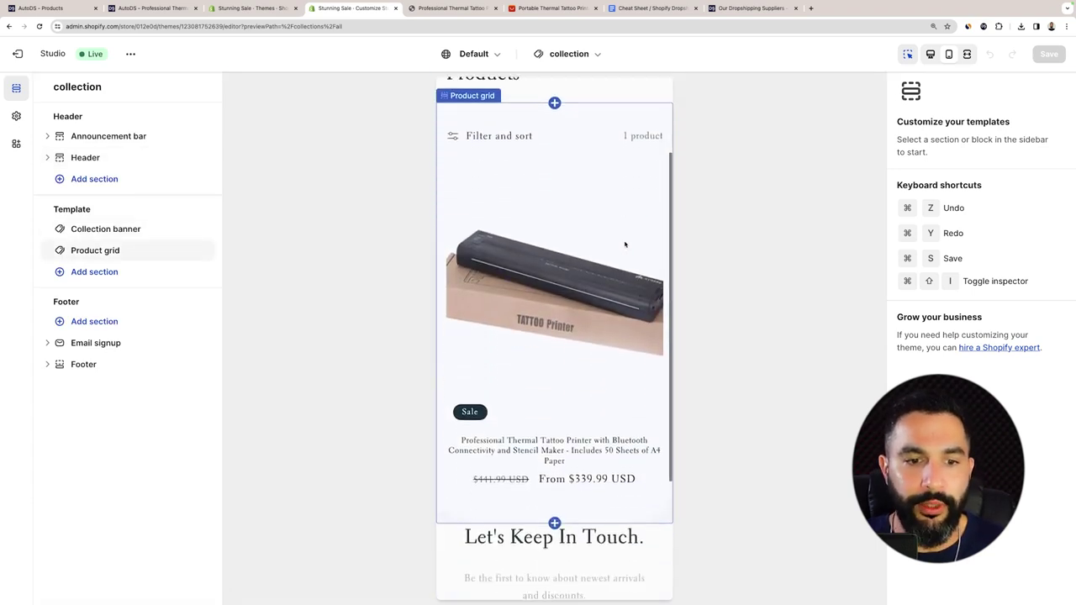
click(535, 421)
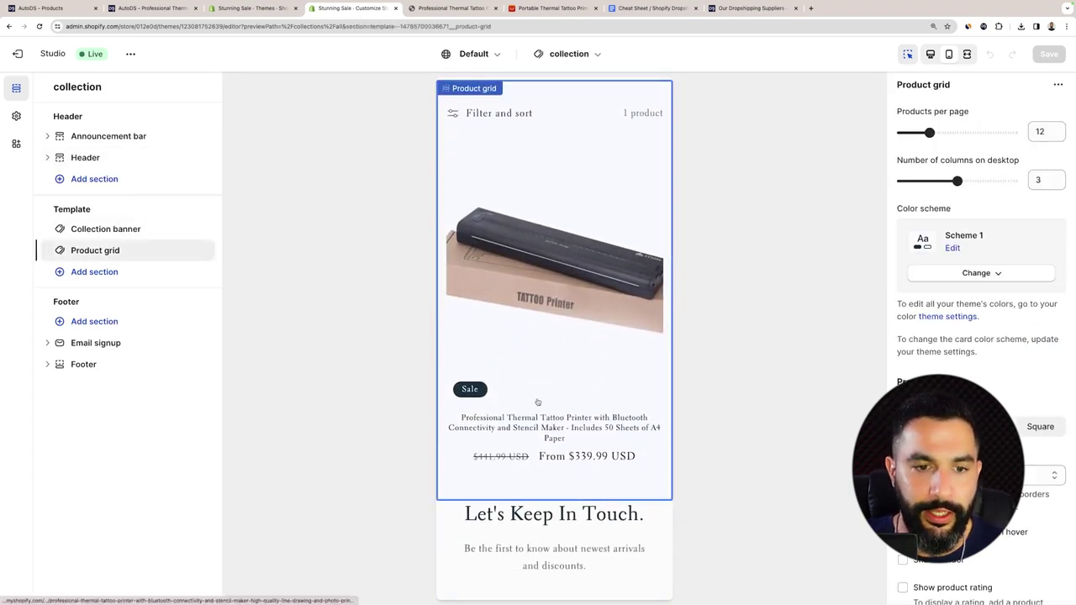
click(556, 420)
Browse forward and back through the tattoo printer's image gallery in the mobile preview
click(582, 327)
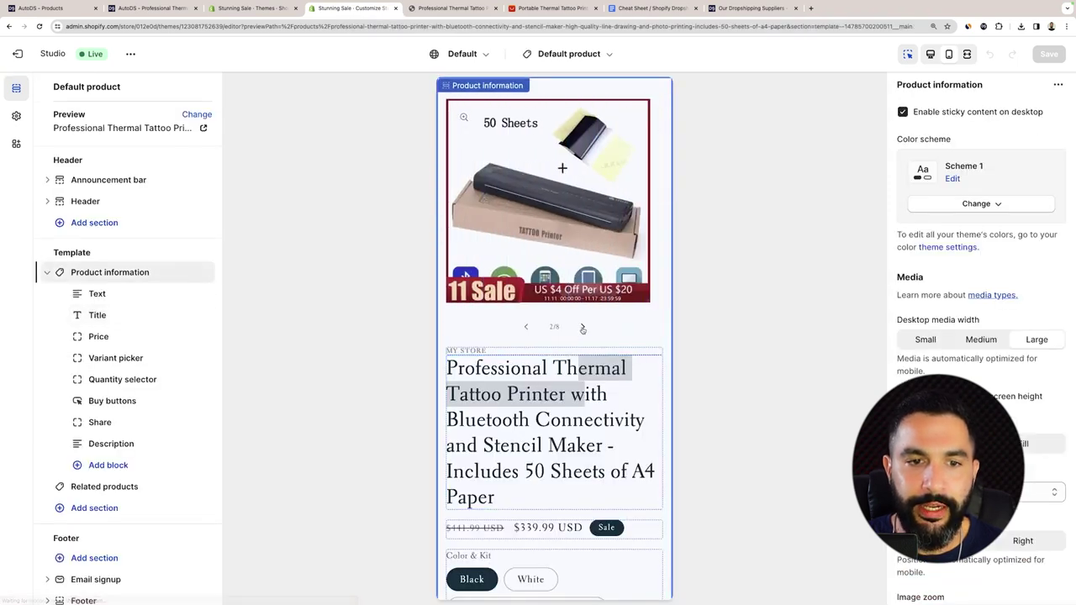
click(582, 326)
click(581, 326)
click(526, 328)
click(526, 328)
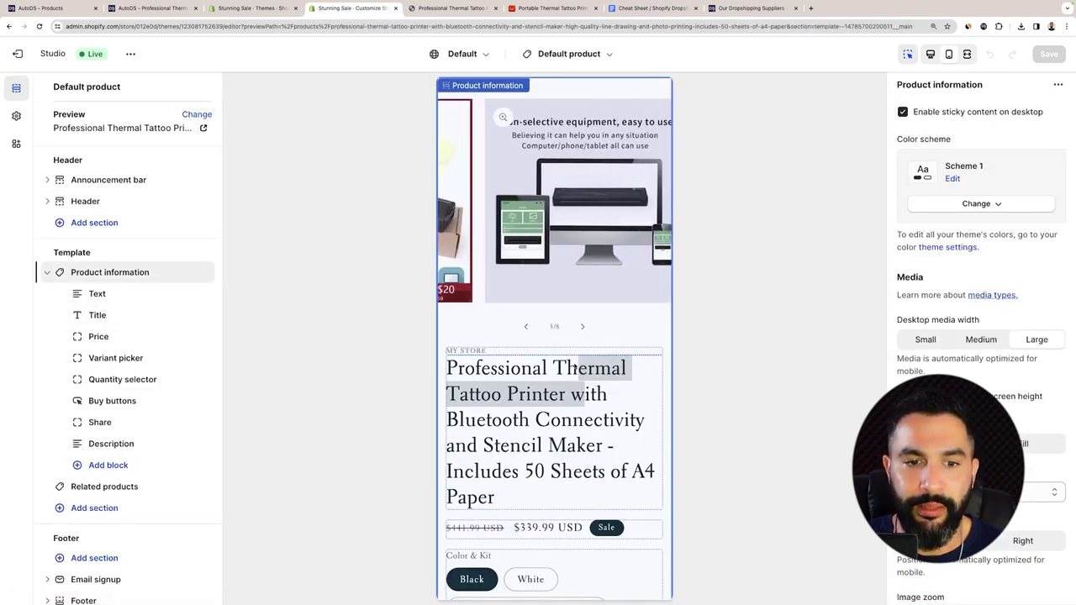
Inspect the mobile product page's title, variants, buy buttons and full description with its images and video, down to the footer
click(566, 361)
scroll(566, 359, down, 2)
scroll(565, 359, down, 3)
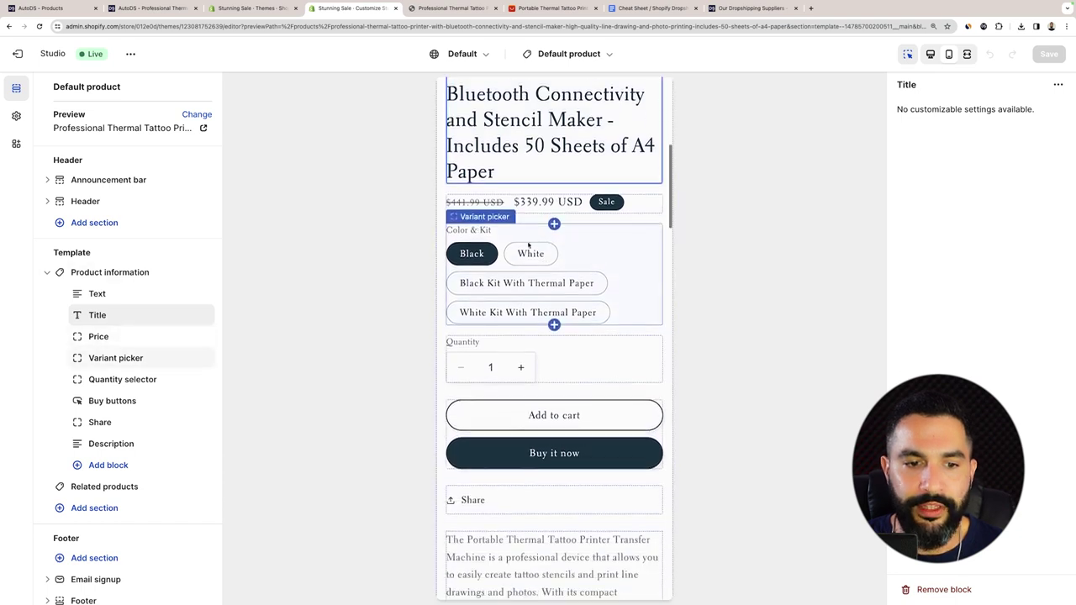
scroll(543, 305, down, 7)
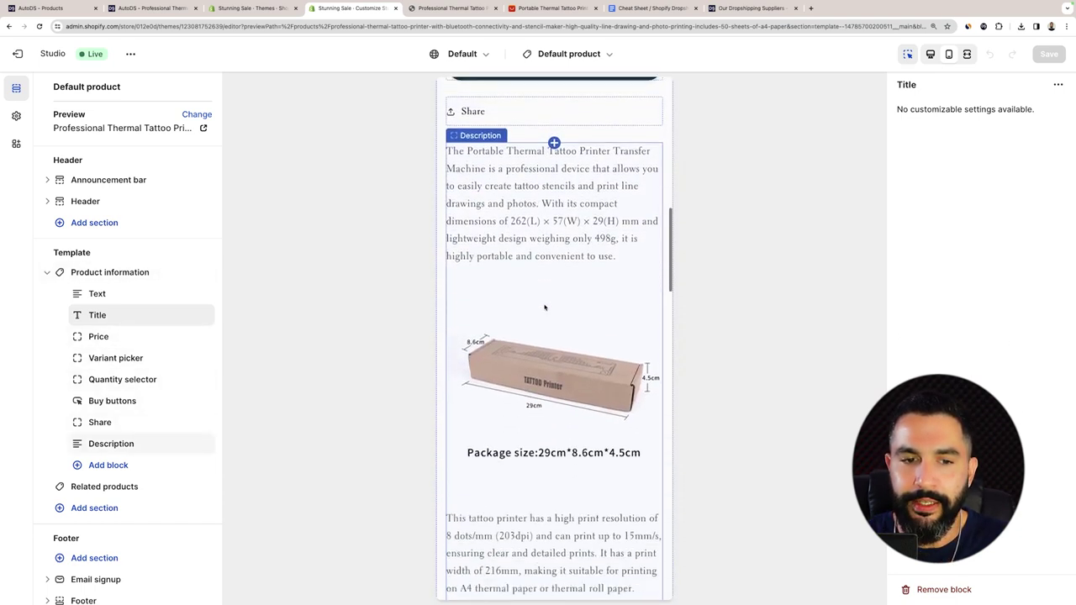
scroll(556, 225, down, 6)
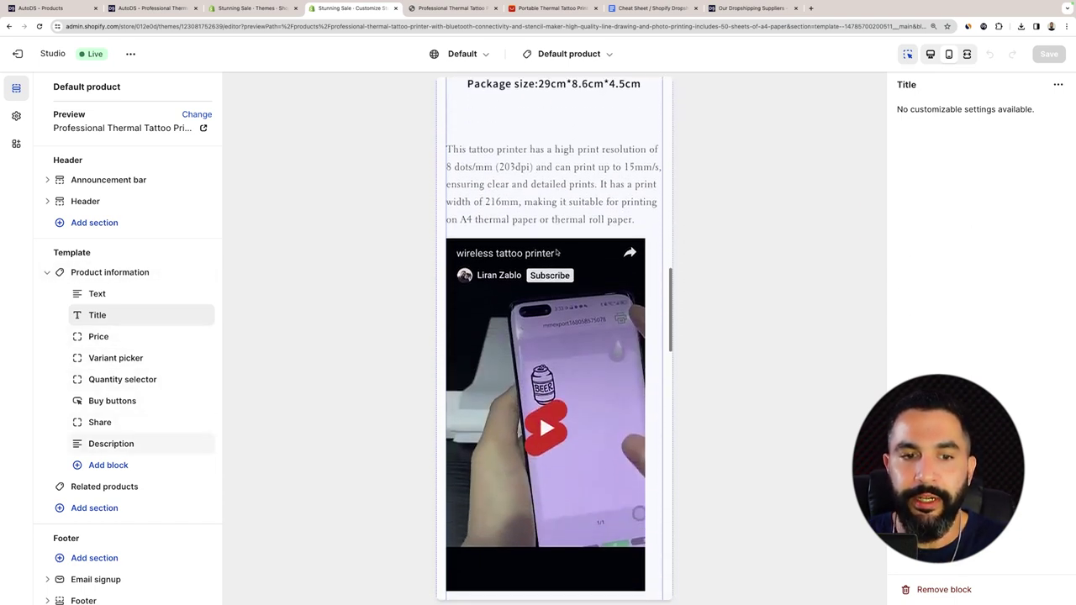
scroll(556, 261, down, 7)
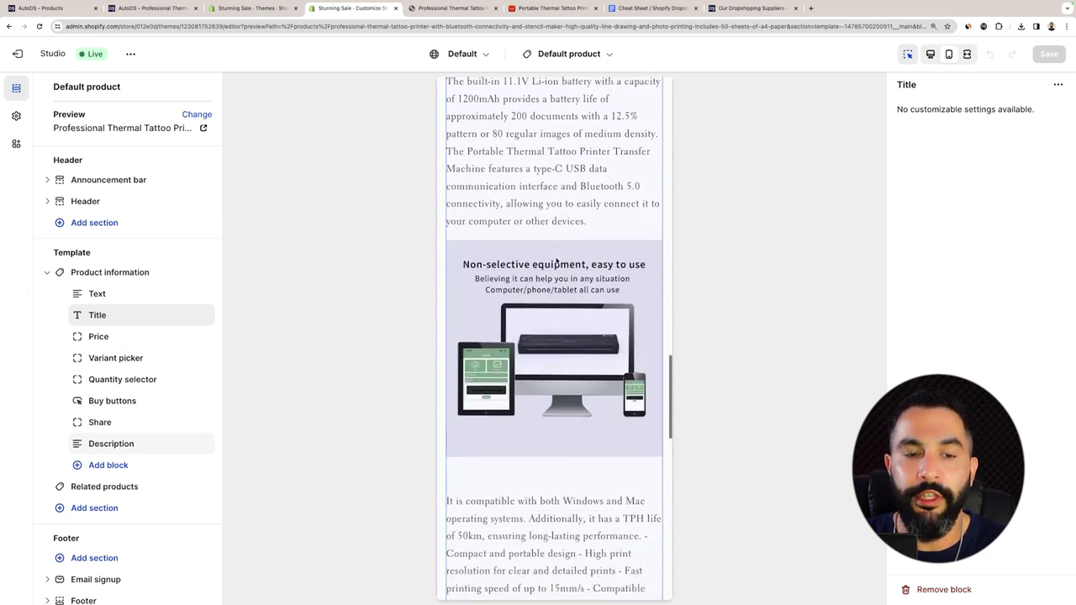
scroll(554, 266, down, 8)
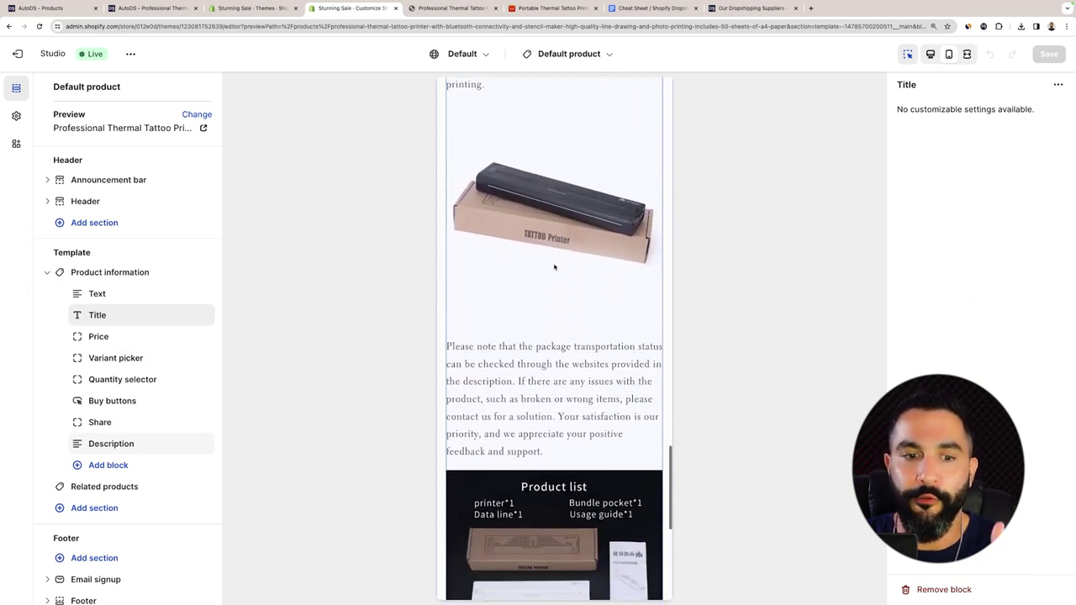
scroll(551, 269, down, 3)
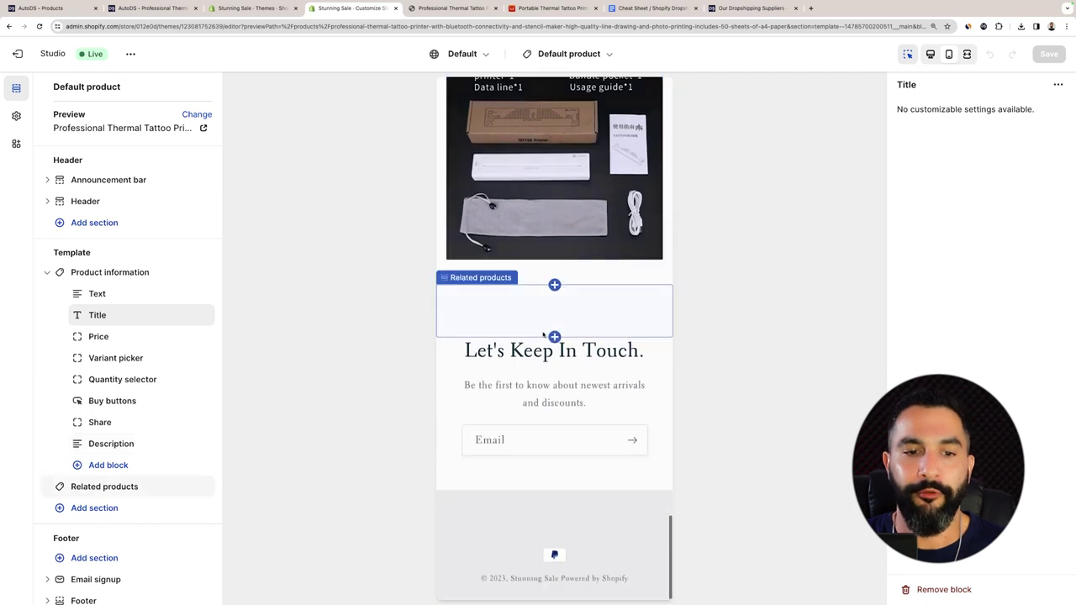
scroll(608, 225, down, 6)
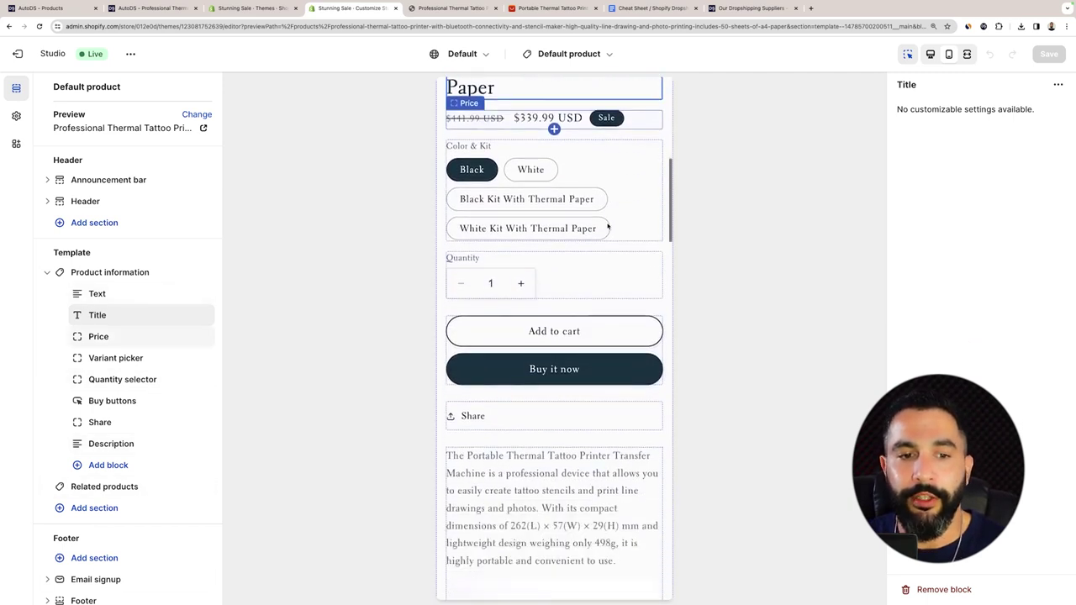
scroll(608, 225, up, 2)
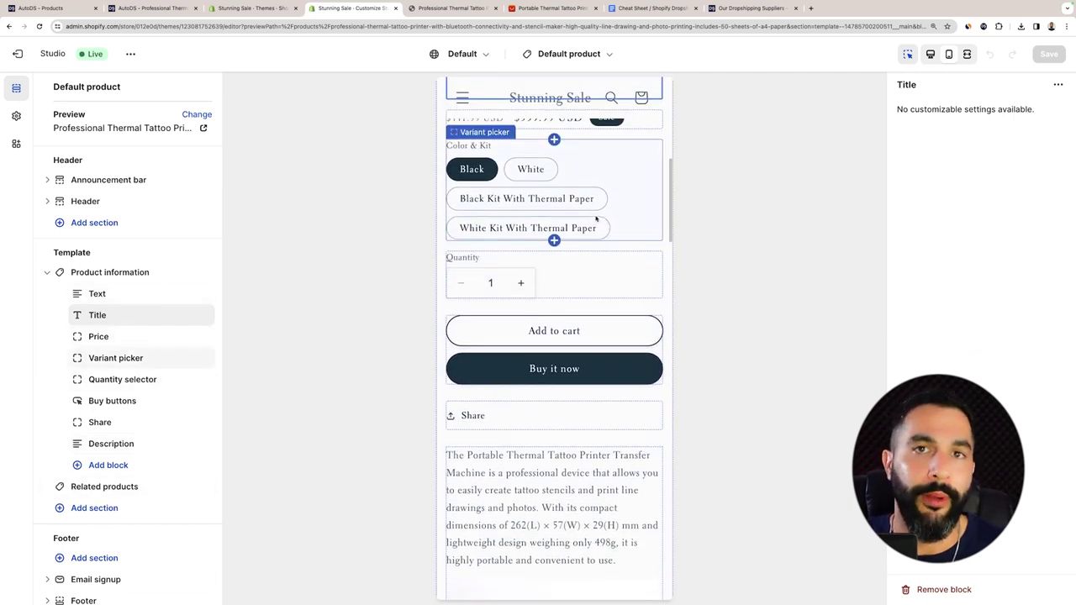
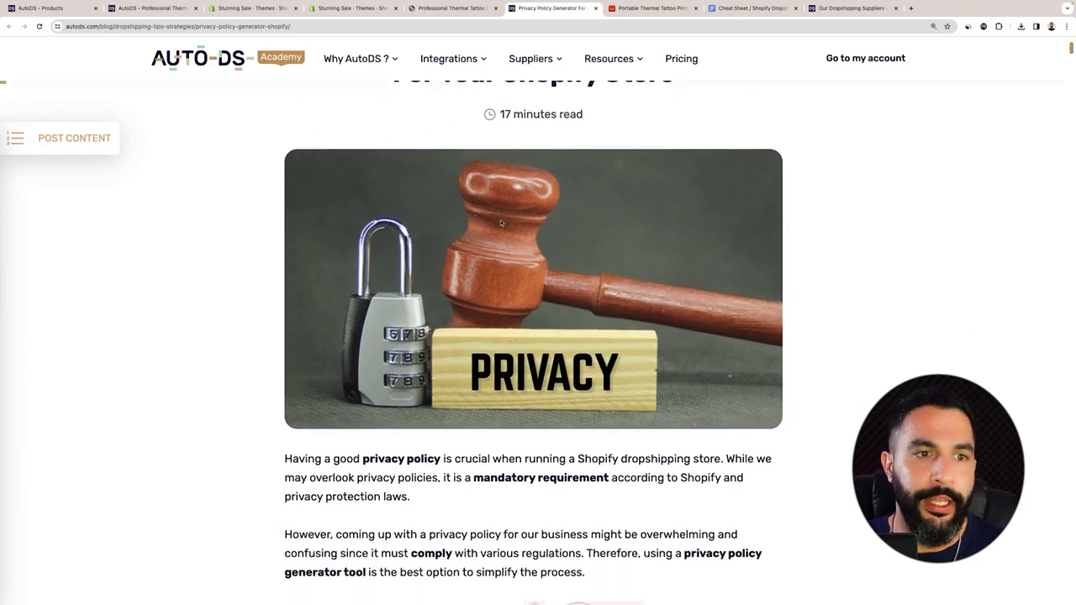
Read the AutoDS privacy policy article through to its generator list and open Shopify's privacy policy generator
scroll(510, 226, down, 12)
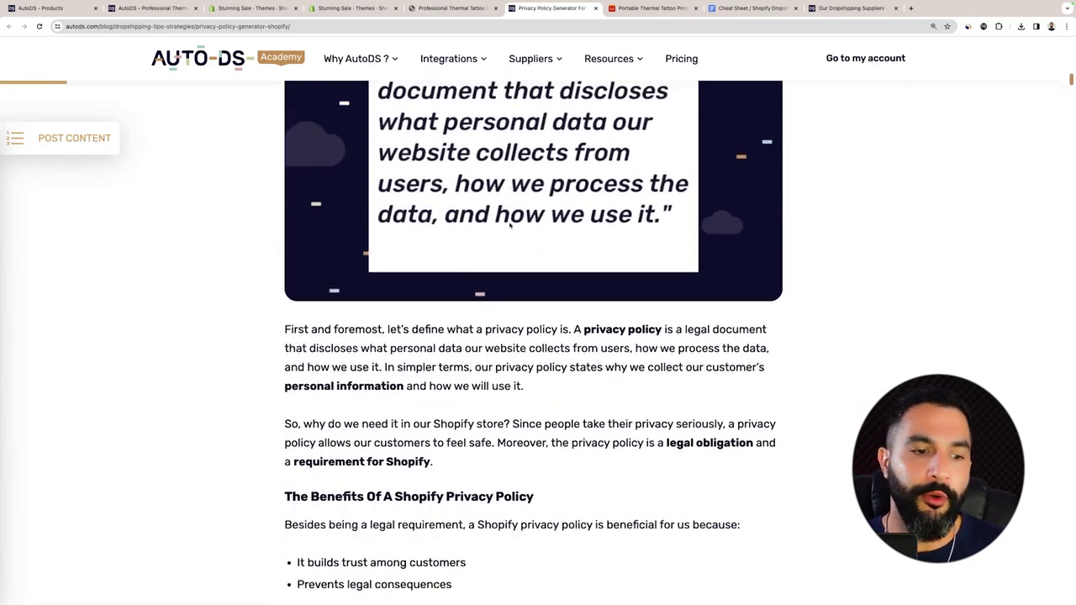
scroll(509, 222, down, 10)
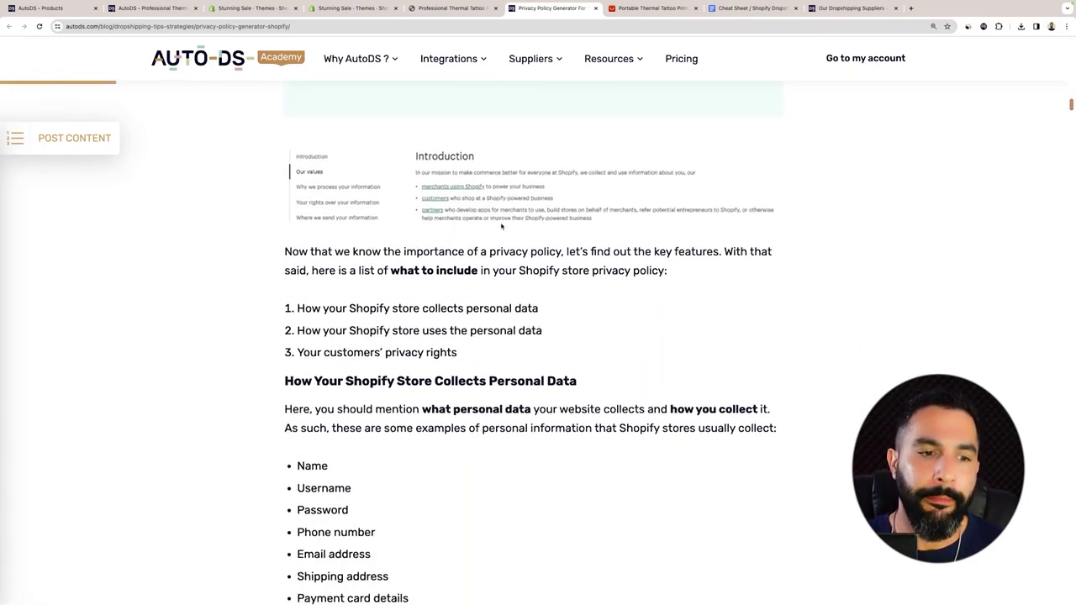
scroll(502, 222, down, 15)
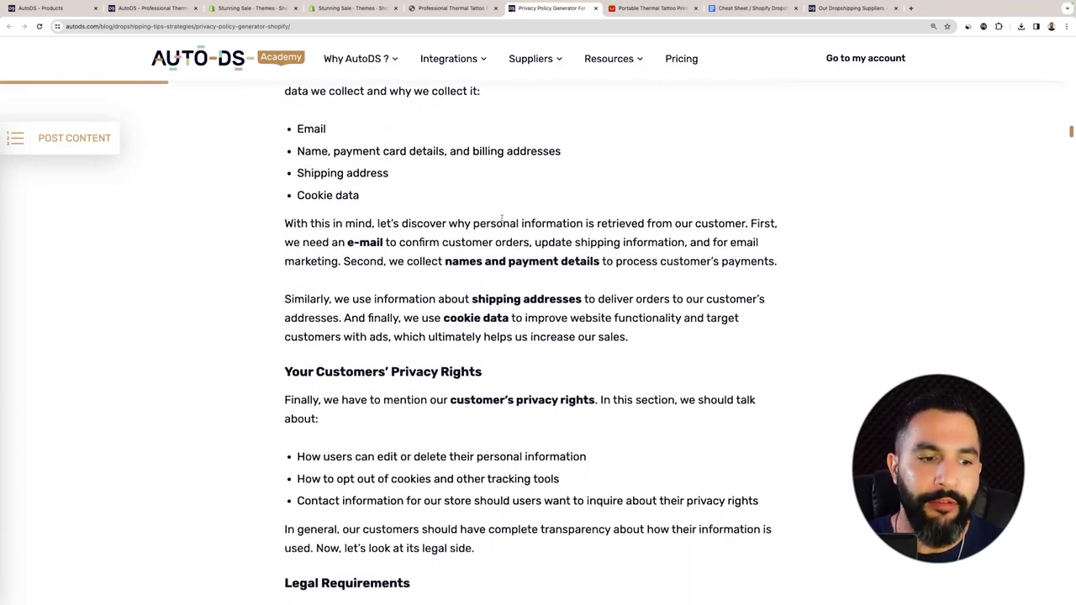
scroll(505, 227, down, 15)
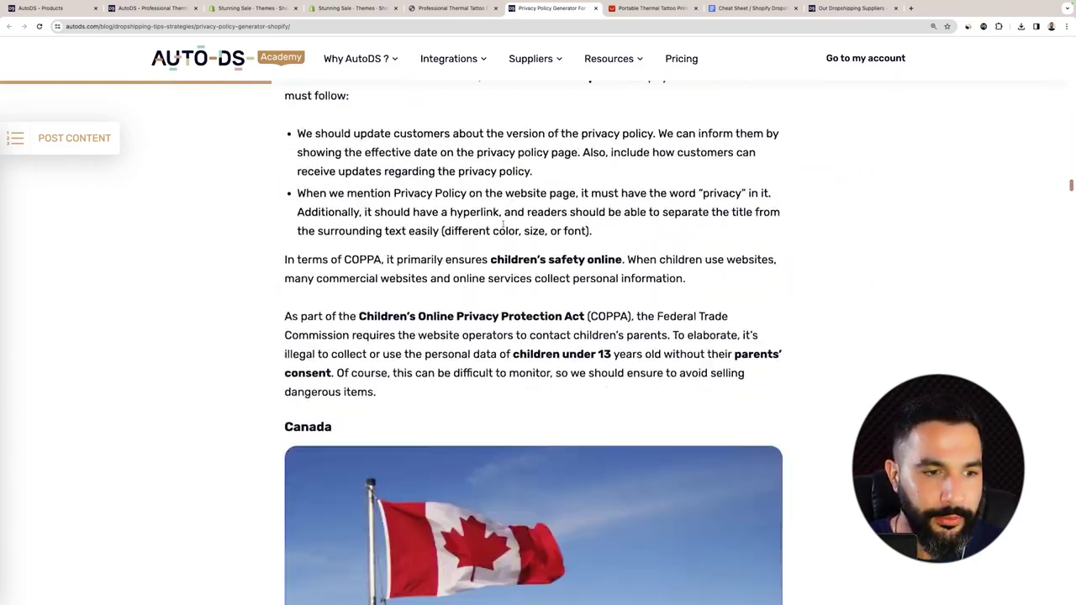
scroll(504, 90, down, 6)
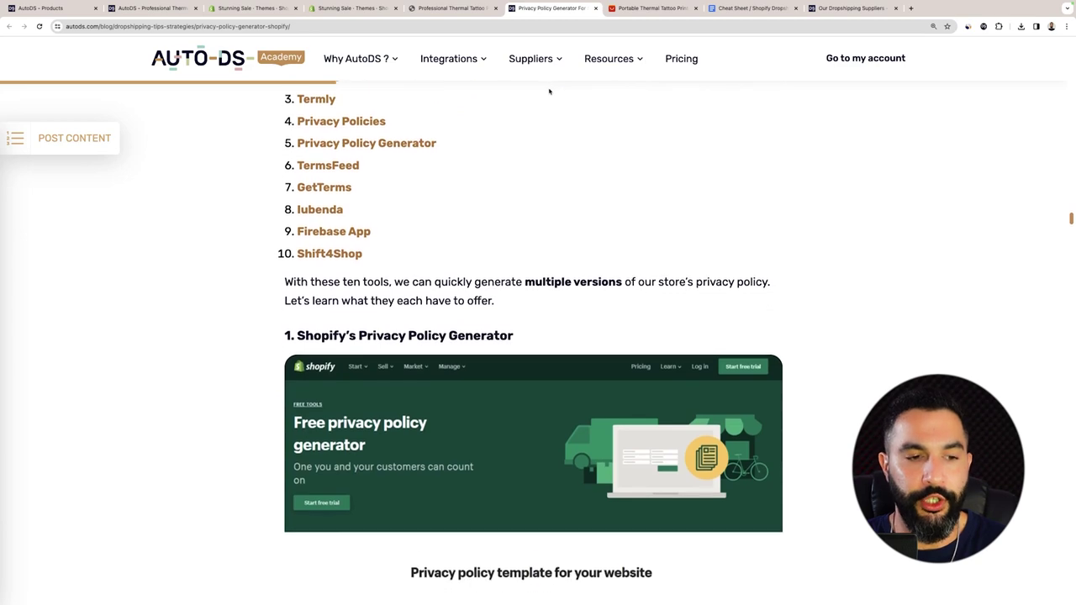
scroll(545, 90, down, 2)
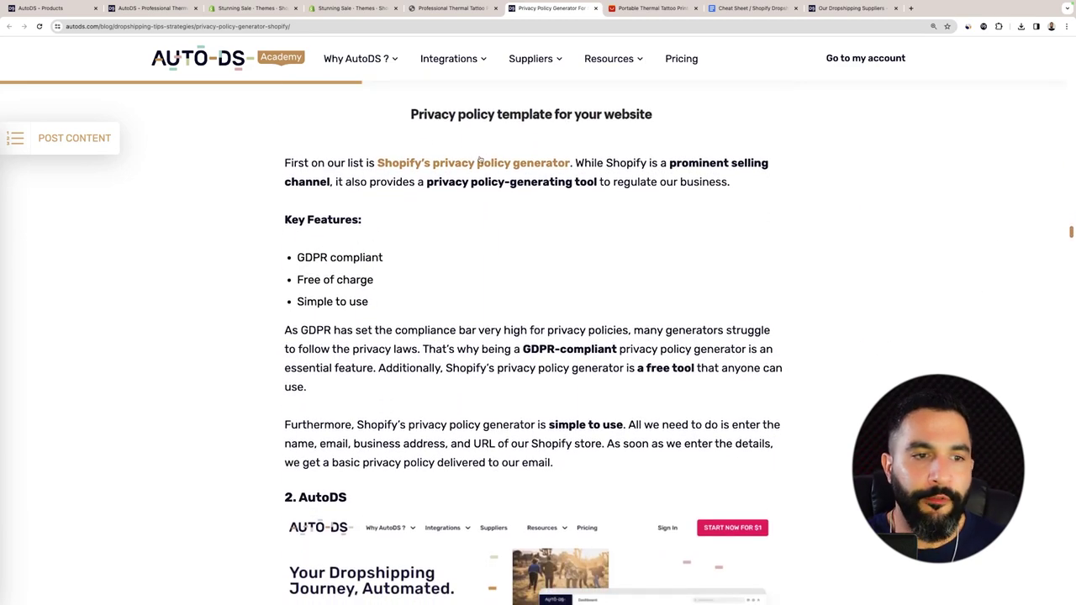
click(467, 161)
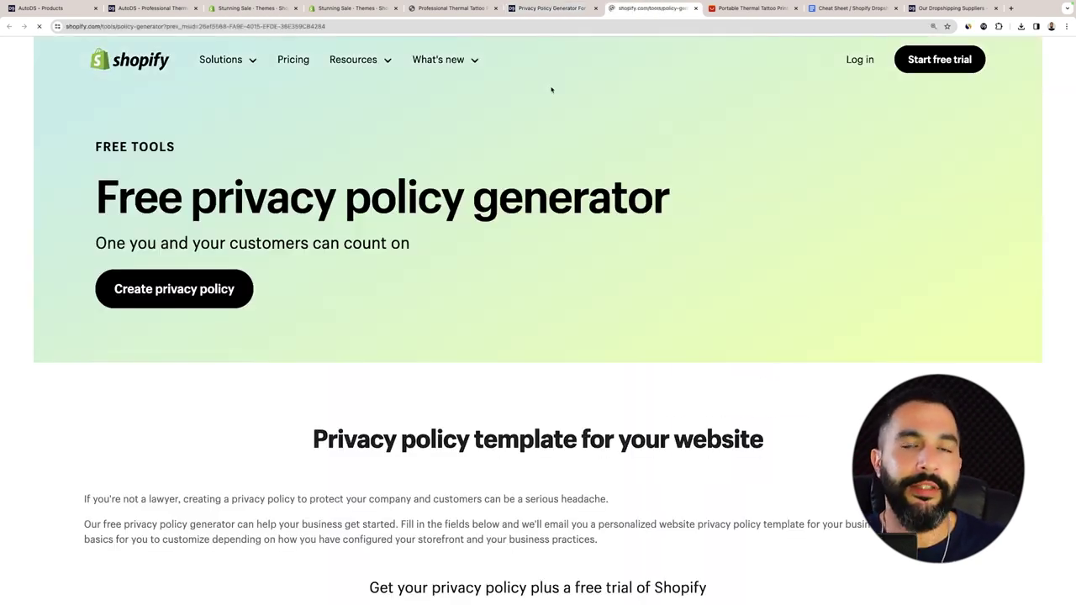
Examine Shopify's free privacy policy generator, including its company information form and the refund and terms of service policy options
scroll(542, 128, down, 5)
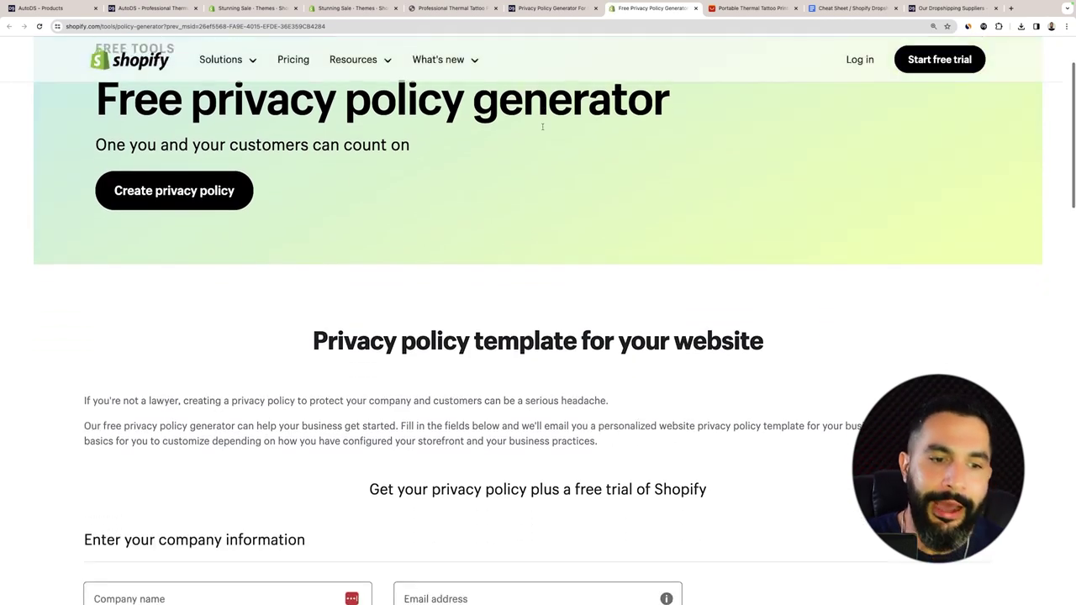
scroll(543, 129, up, 4)
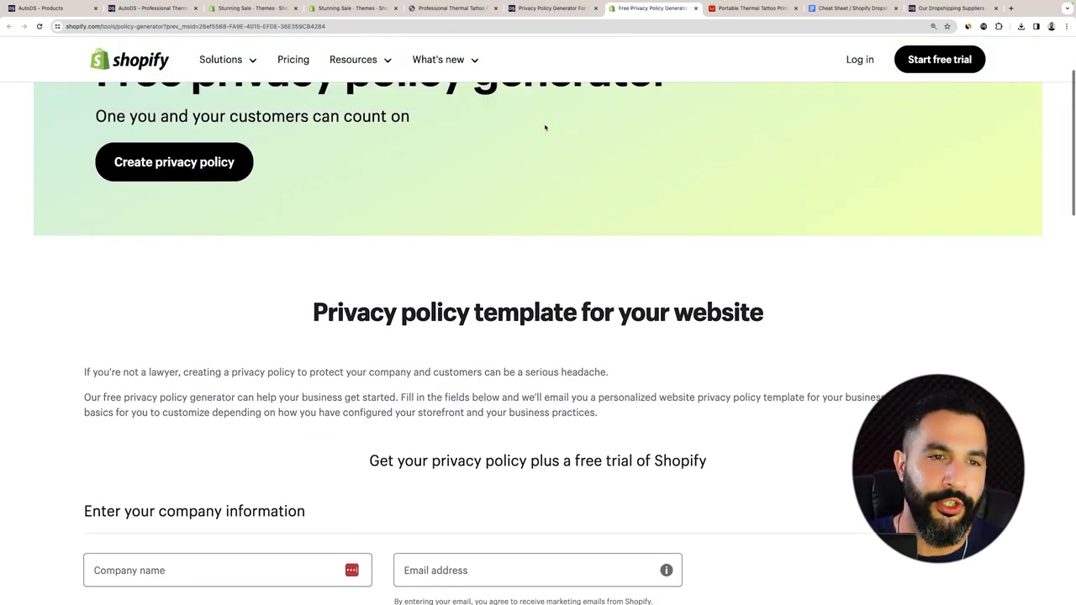
scroll(543, 129, down, 7)
scroll(270, 310, up, 7)
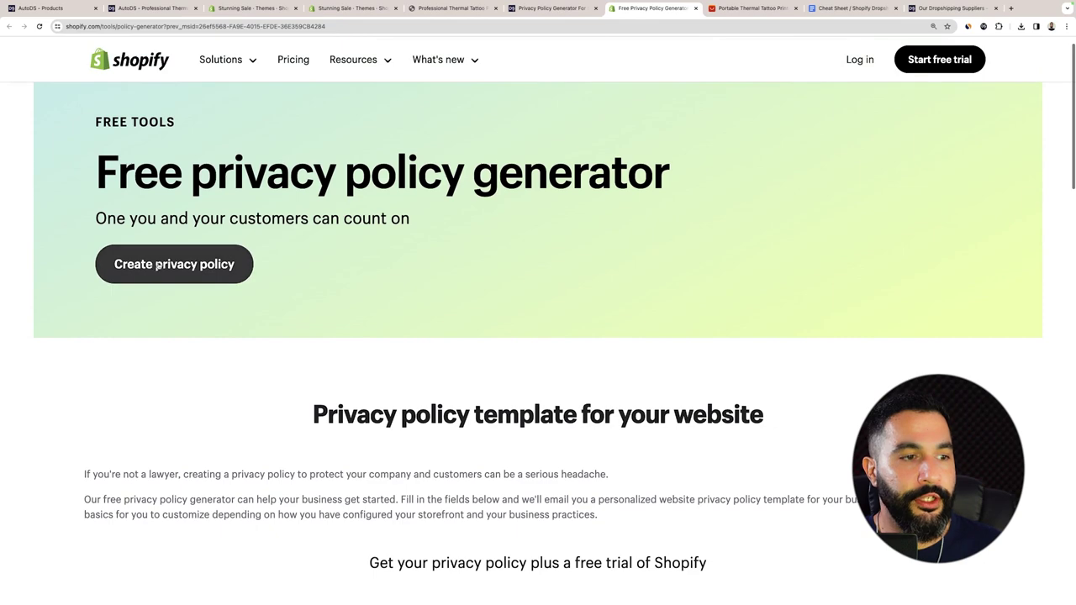
click(170, 270)
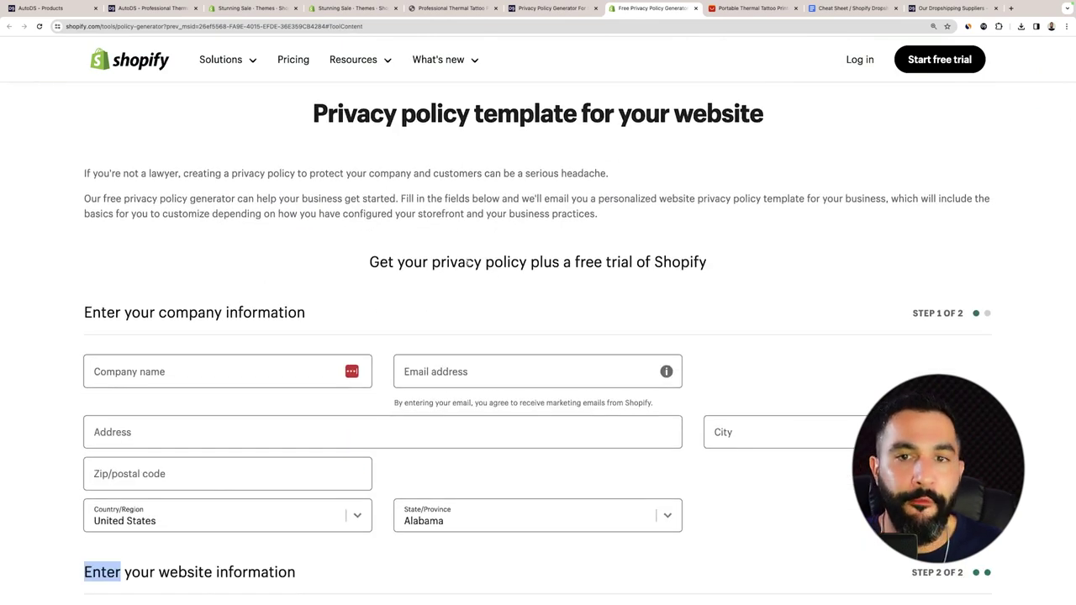
scroll(480, 261, down, 10)
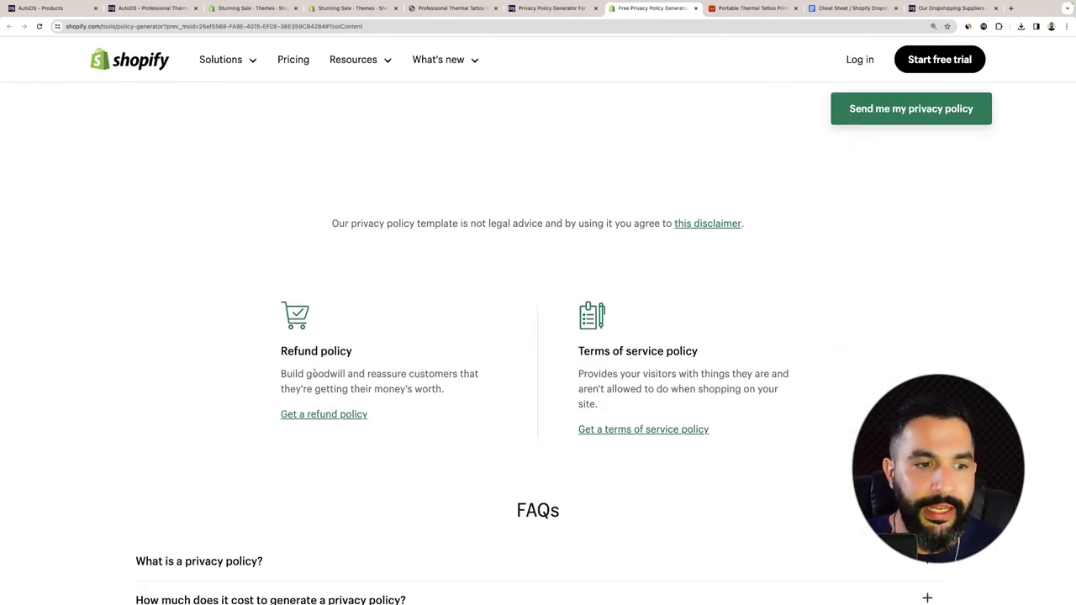
scroll(319, 385, down, 2)
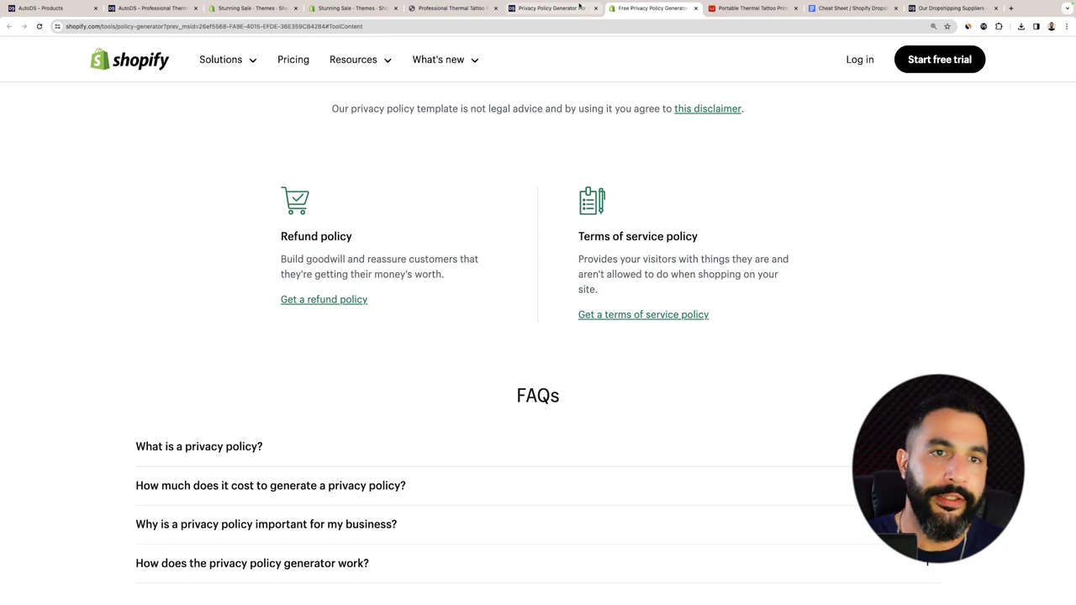
Remove the visitor password restriction in the Stunning Sale online store preferences and save the change
click(353, 9)
click(274, 9)
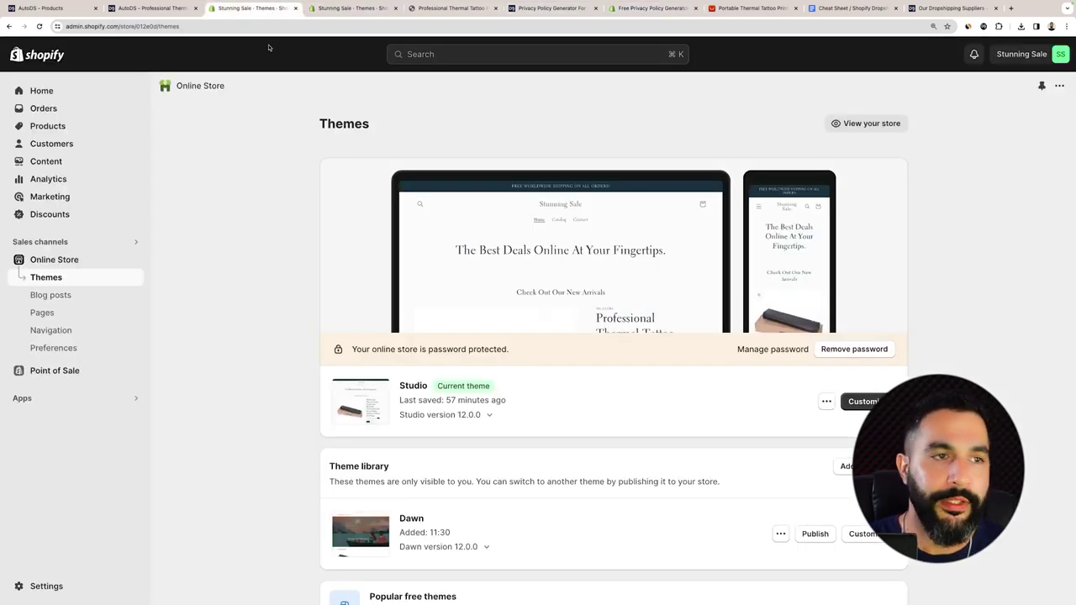
click(45, 315)
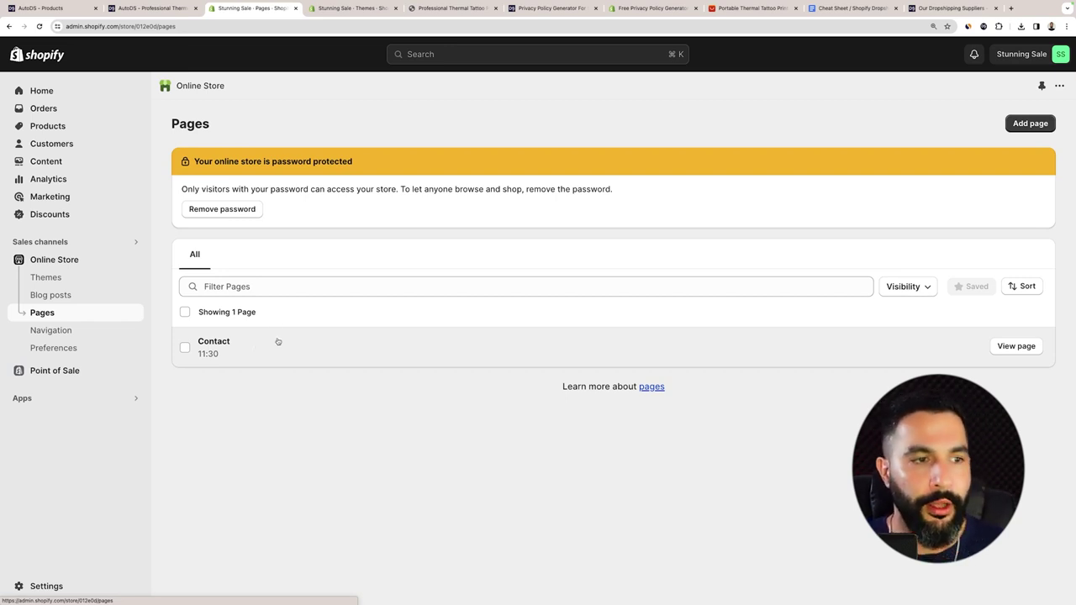
click(224, 210)
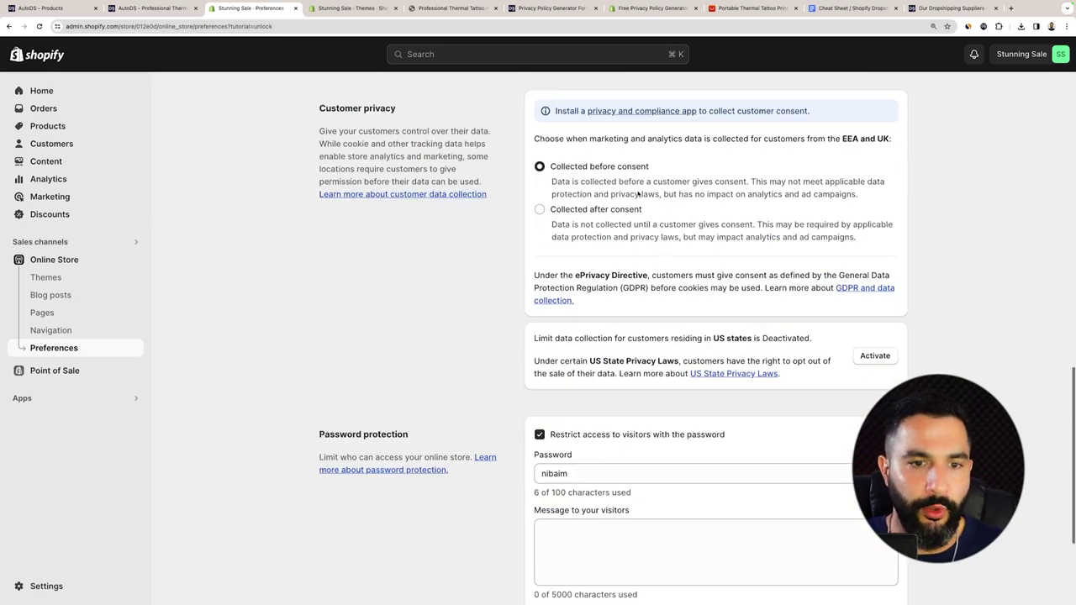
click(556, 255)
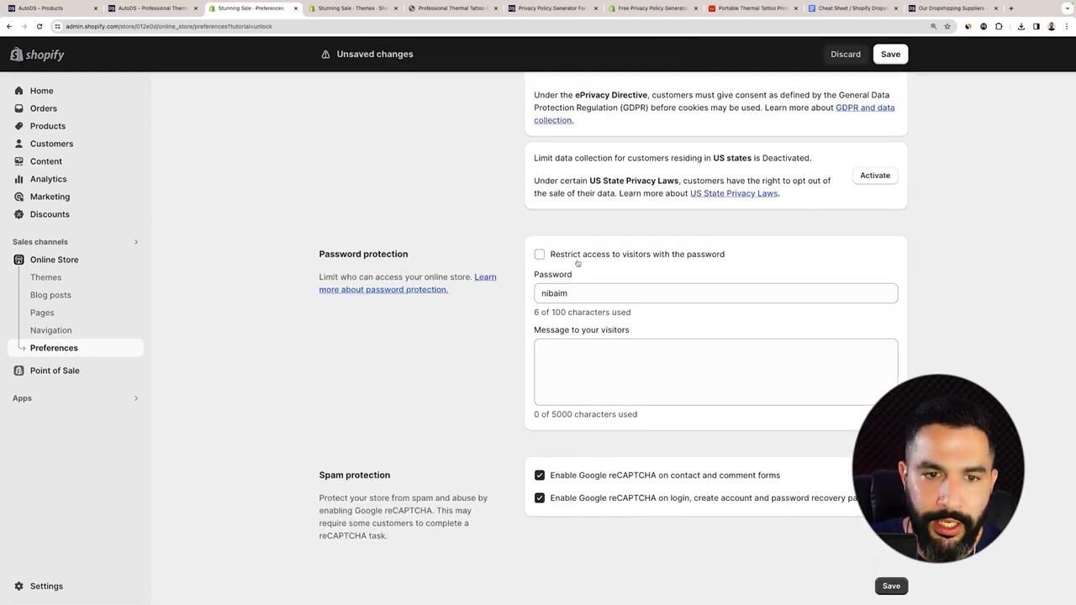
click(892, 586)
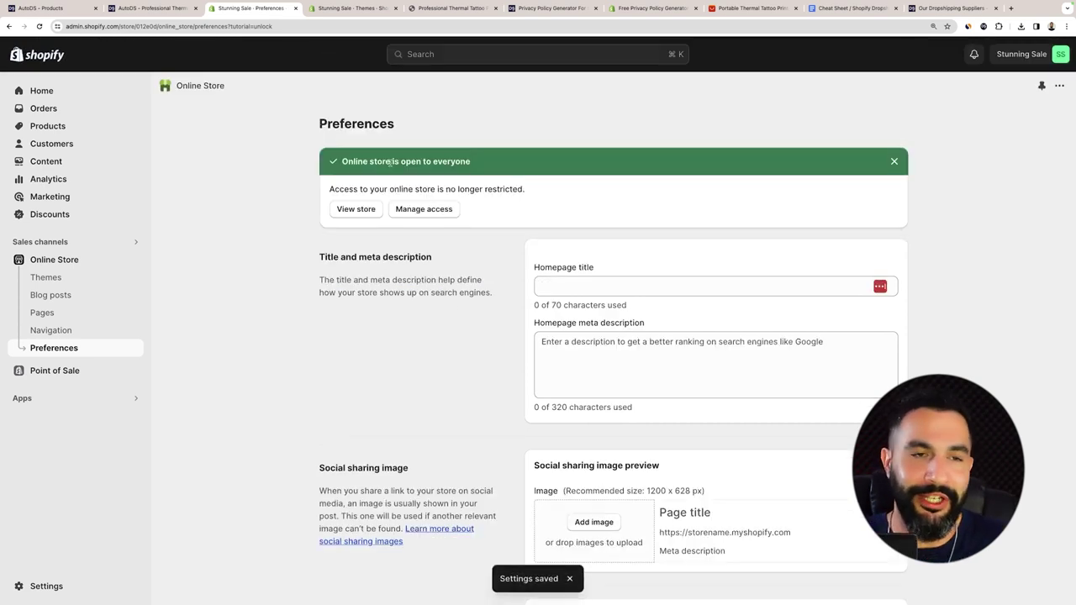
Open the store's Contact page, review its theme template options and view the page on the storefront
click(40, 313)
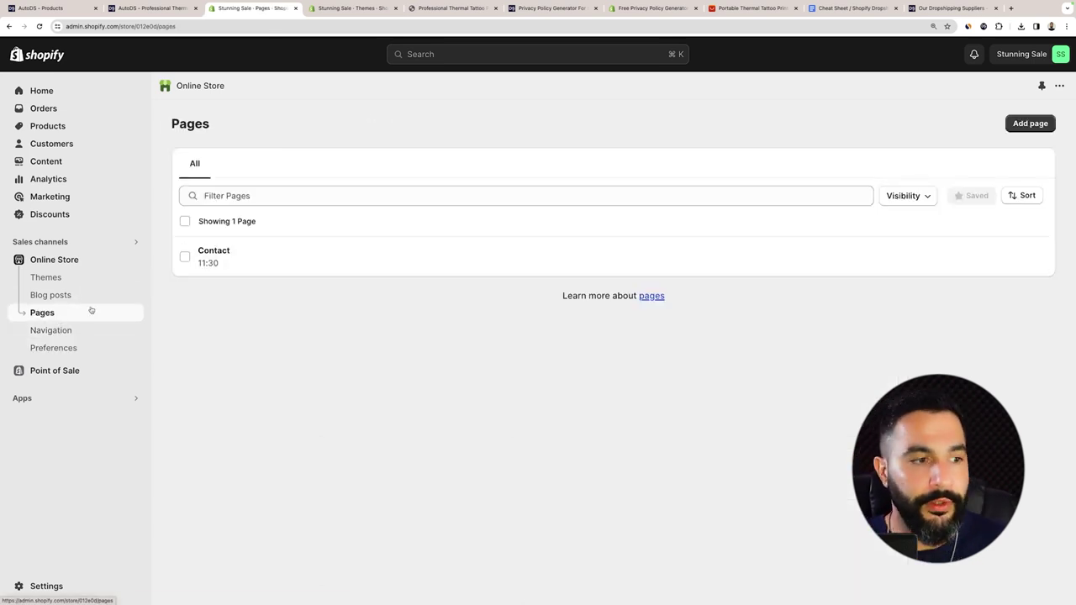
click(227, 267)
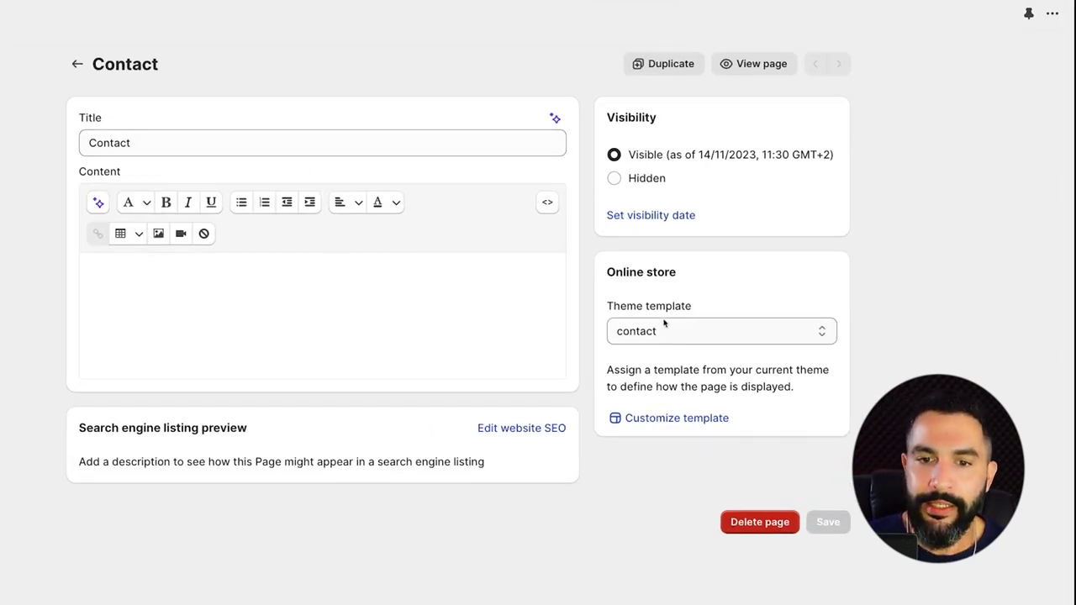
click(674, 331)
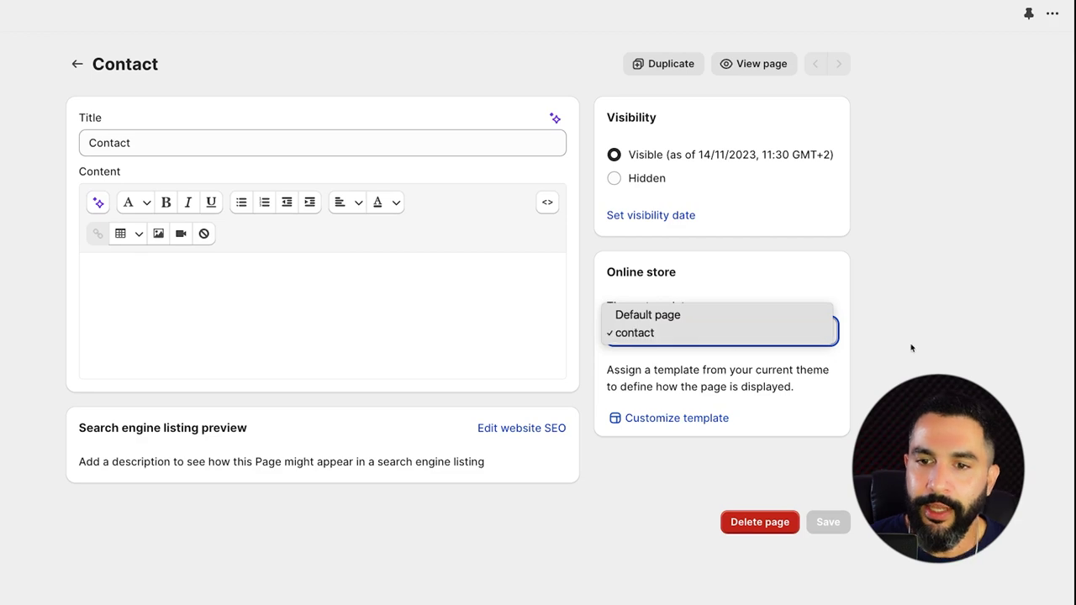
click(715, 268)
click(747, 72)
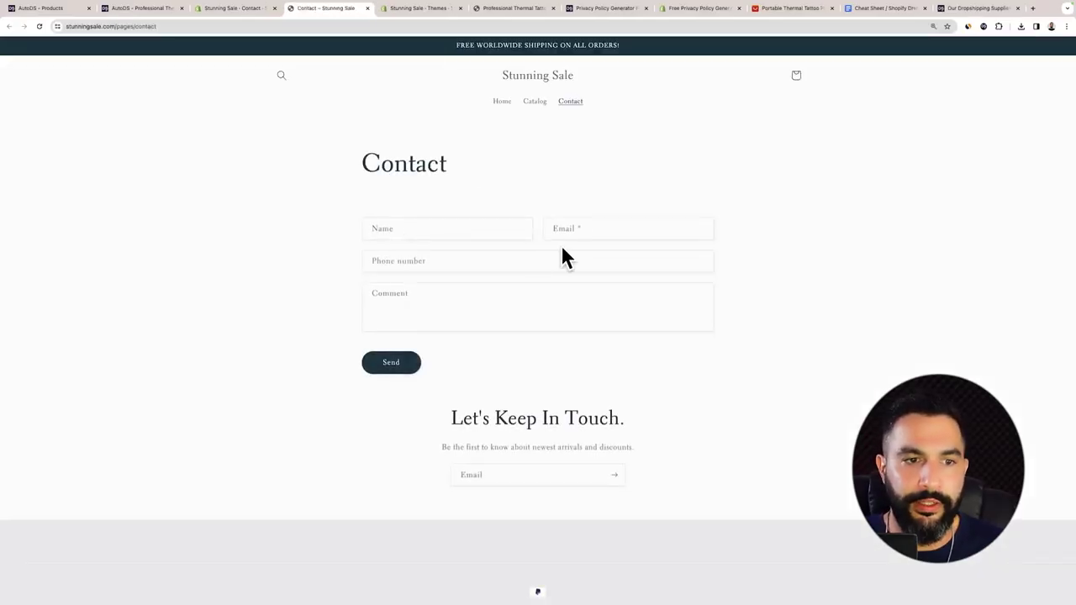
Check the storefront contact form's name, email, phone number and comment fields
click(457, 229)
click(606, 230)
click(464, 255)
click(387, 295)
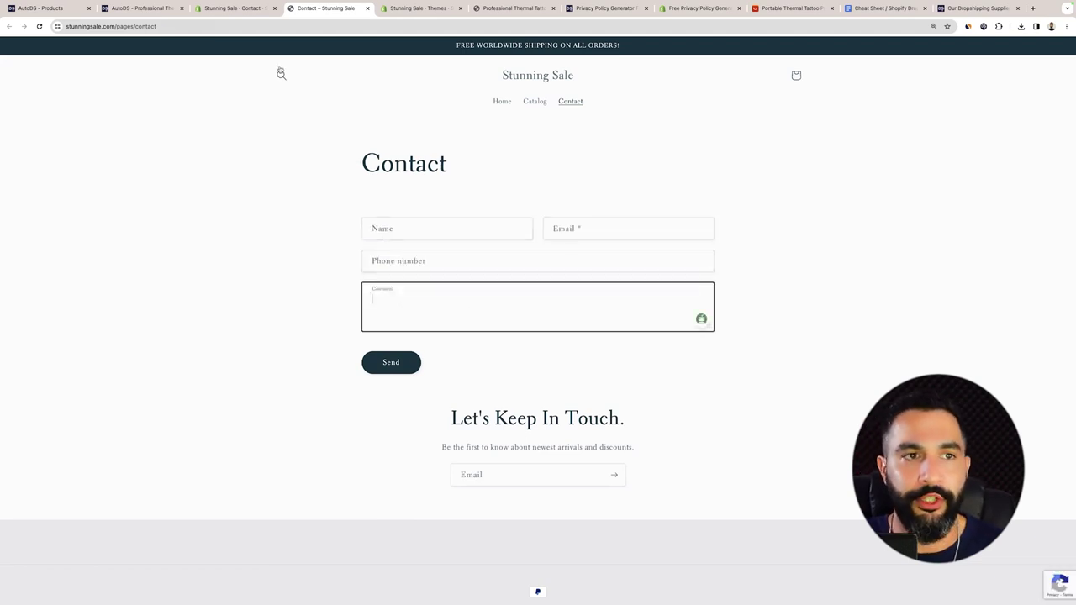
Retitle the Contact page in the store admin as "Let Us Know What's On Your Mind"
click(237, 8)
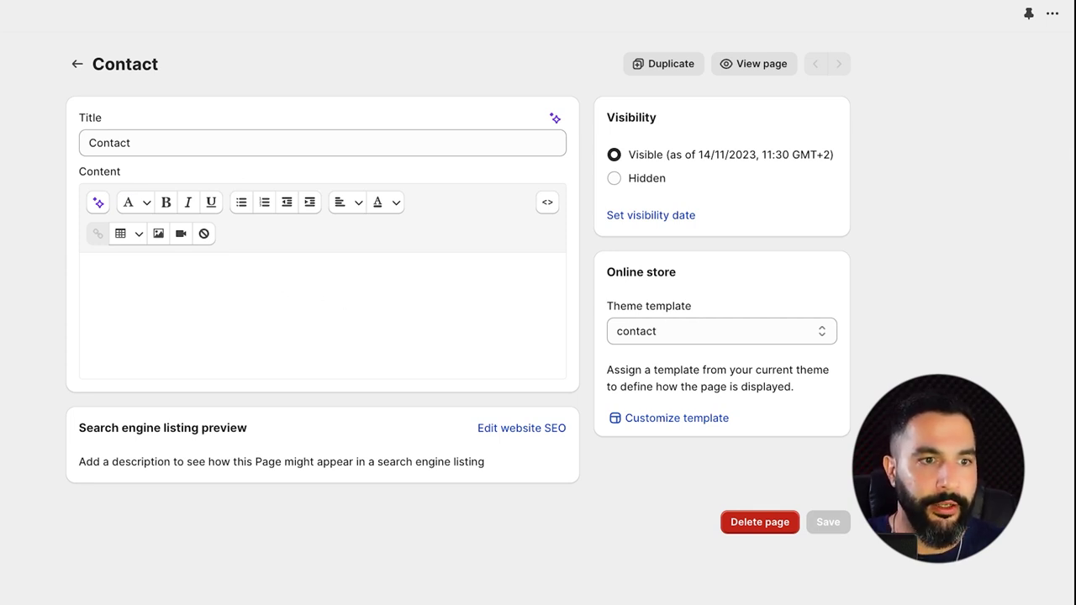
triple_click(109, 143)
text(Let Us Know What's On Your)
click(158, 303)
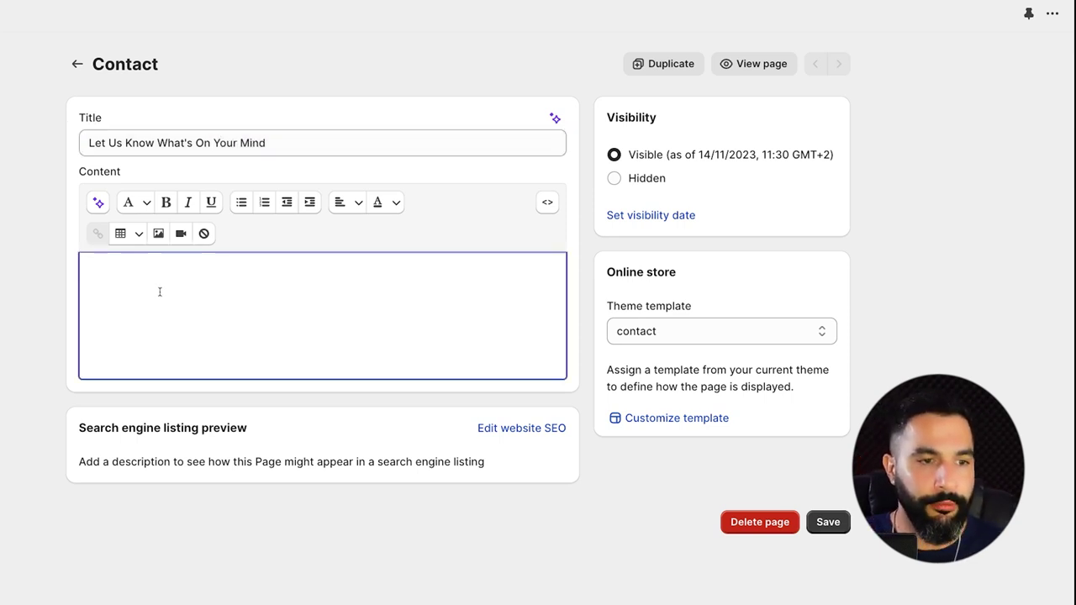
text(fjsdiojfds)
key(BackSpace)
key(BackSpace)
key(BackSpace)
key(BackSpace)
key(BackSpace)
key(BackSpace)
key(BackSpace)
key(BackSpace)
key(BackSpace)
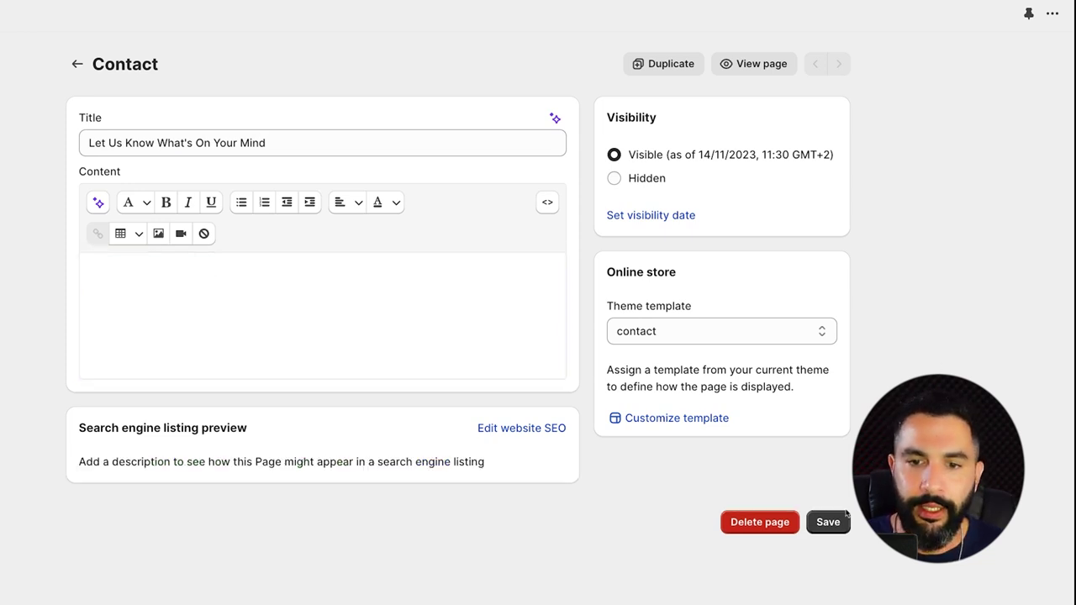
Save the retitled contact page and start a new page from the store's page list
click(828, 522)
click(76, 66)
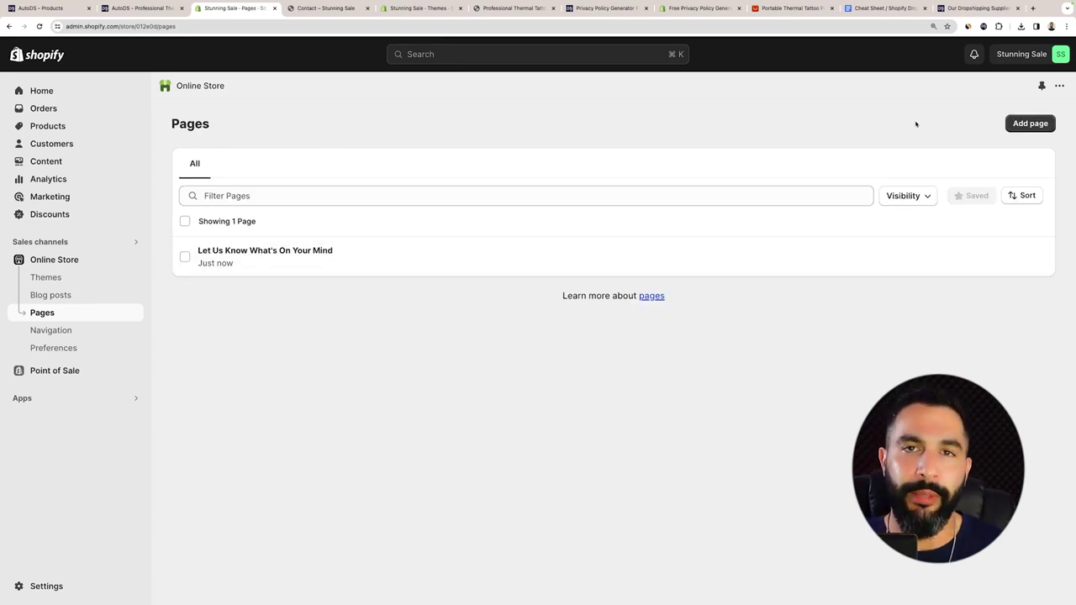
click(1030, 124)
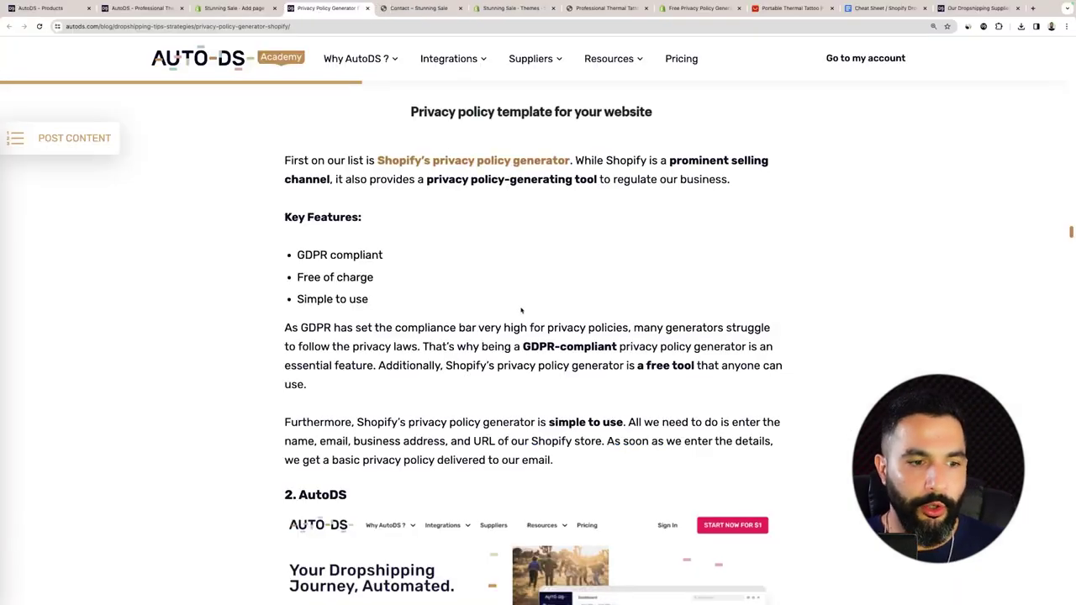
Open the AutoDS privacy policy, About Us, FAQ, shipping policy, returns and refunds, and terms of service templates in separate browser tabs
scroll(522, 307, down, 3)
scroll(499, 289, down, 2)
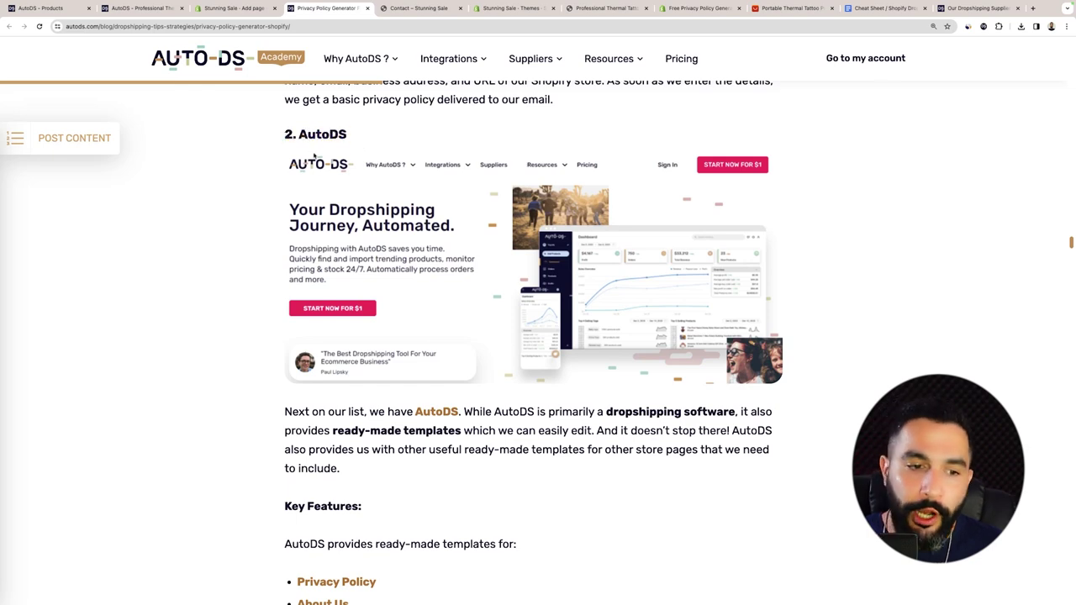
scroll(367, 275, down, 5)
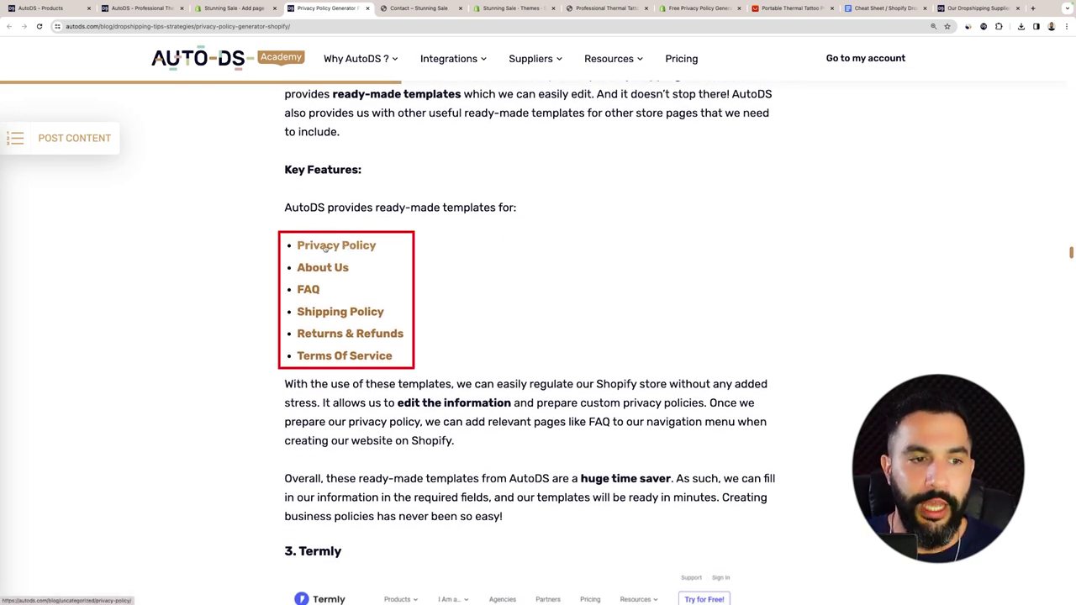
super+click(325, 247)
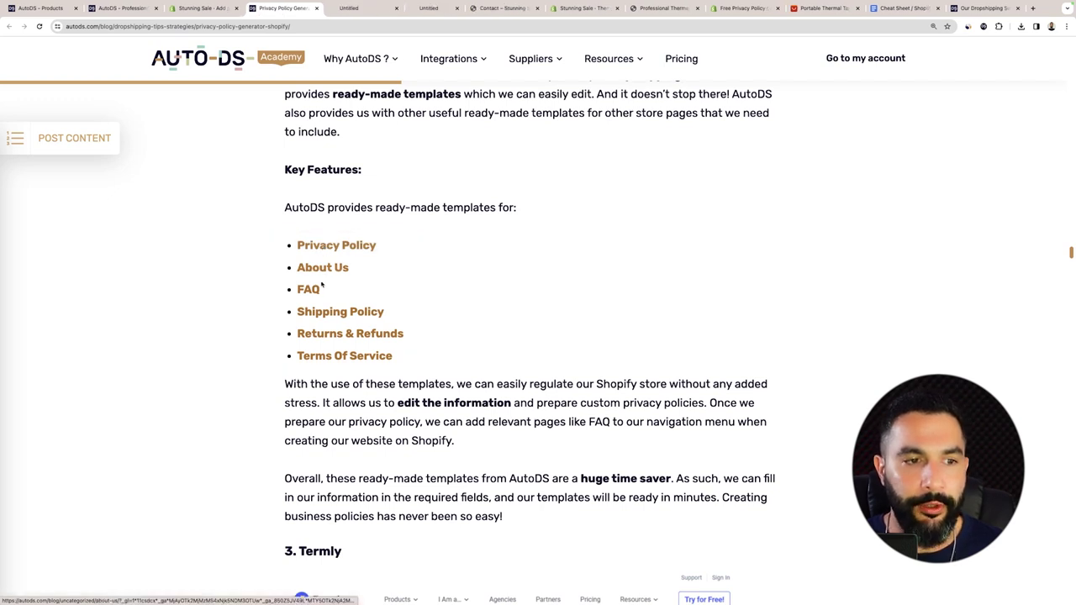
super+click(308, 290)
super+click(341, 315)
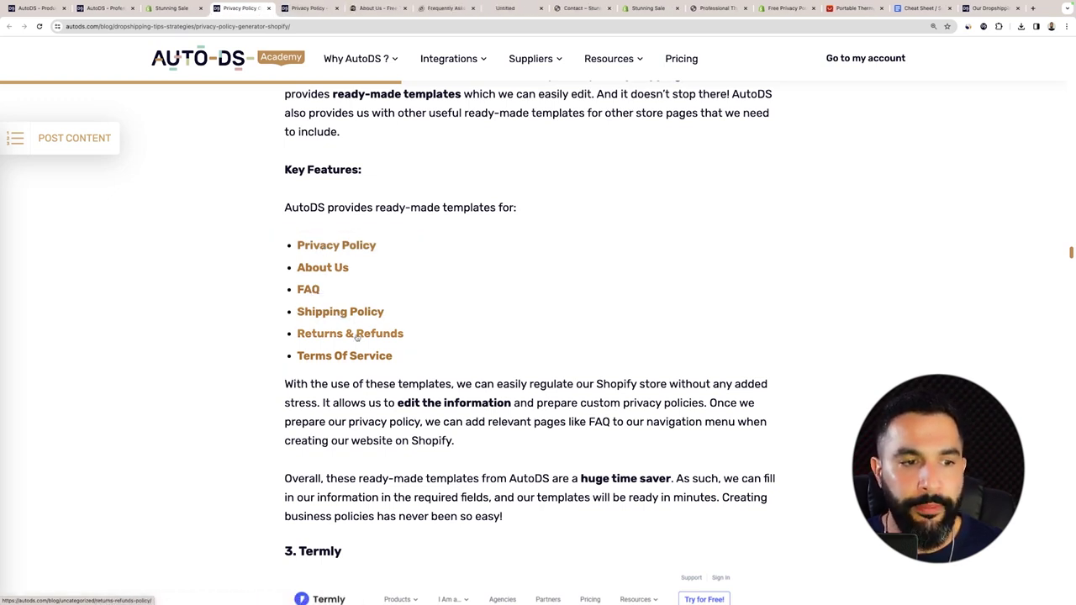
super+click(353, 335)
super+click(340, 355)
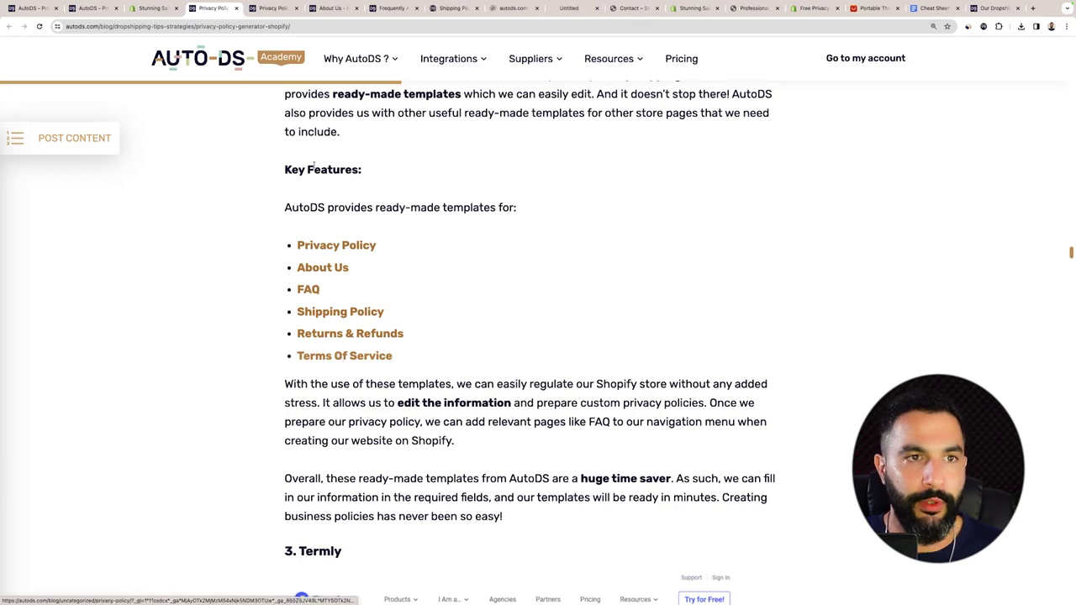
Look through the AutoDS privacy policy, About Us, FAQ and shipping policy templates for text and placeholders to reuse
click(272, 10)
scroll(328, 105, down, 15)
scroll(334, 100, down, 2)
click(331, 9)
scroll(316, 164, down, 5)
scroll(317, 164, down, 7)
scroll(340, 90, up, 4)
scroll(341, 90, up, 2)
click(391, 8)
scroll(389, 68, down, 4)
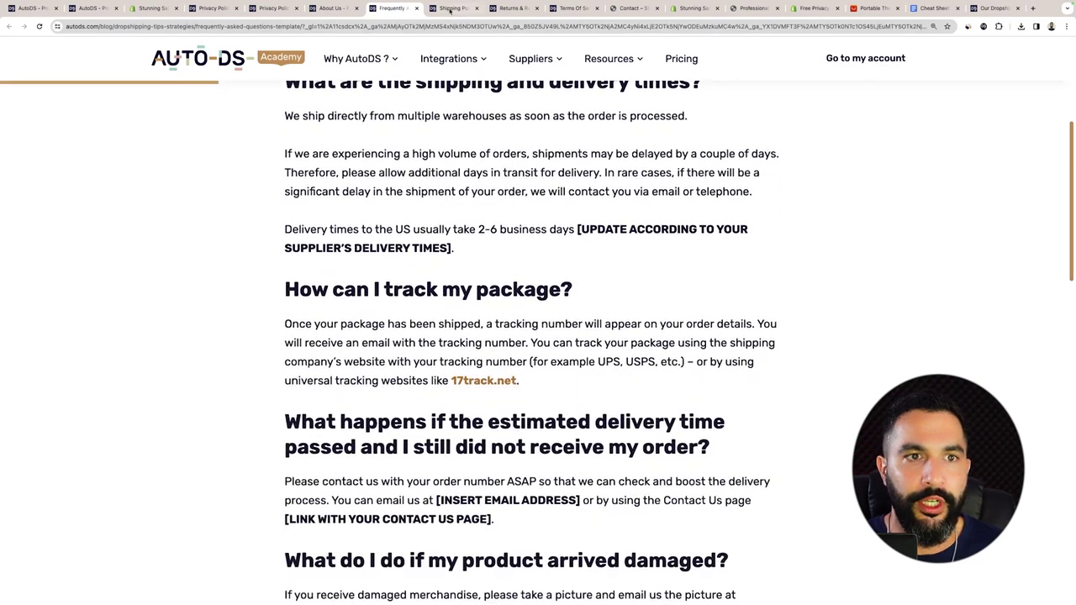
click(453, 8)
scroll(429, 123, down, 2)
scroll(430, 123, up, 2)
Copy the AutoDS shipping policy template's heading "Shipping Policy" as the title of the new store page
drag(450, 8, 211, 9)
double_click(485, 159)
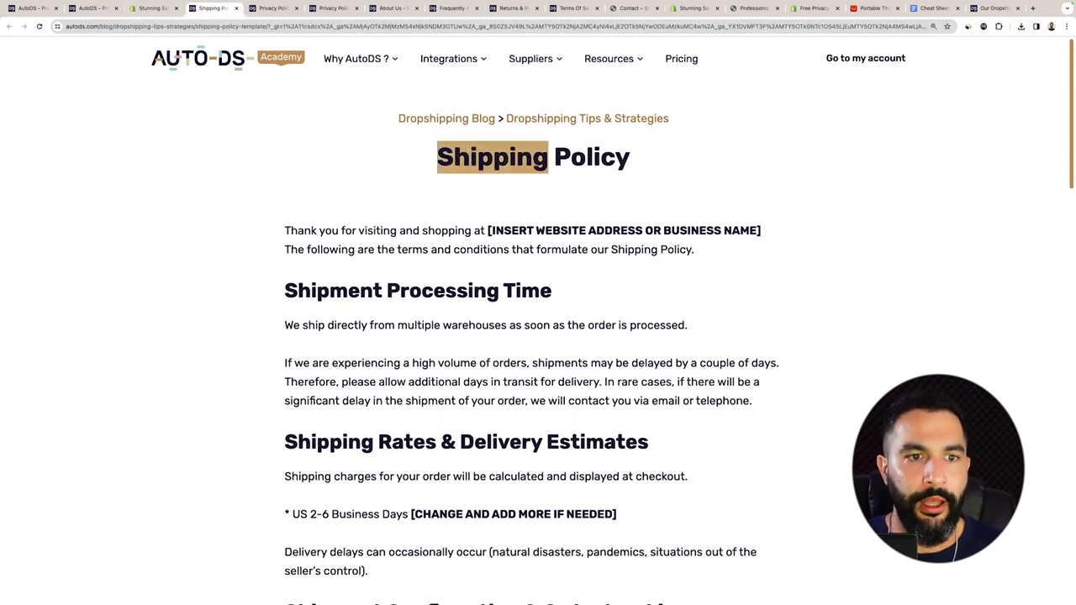
drag(538, 159, 589, 157)
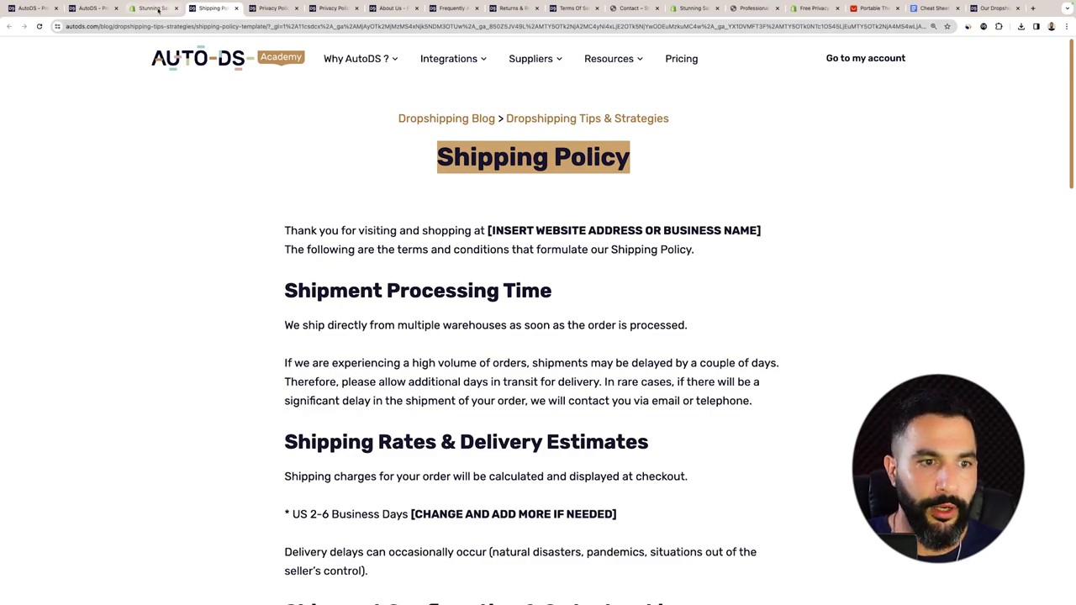
Copy the full body text of the AutoDS shipping policy template into the new page's content
scroll(260, 173, down, 1)
drag(260, 173, 383, 288)
scroll(382, 287, down, 5)
scroll(383, 288, down, 10)
shift+click(389, 283)
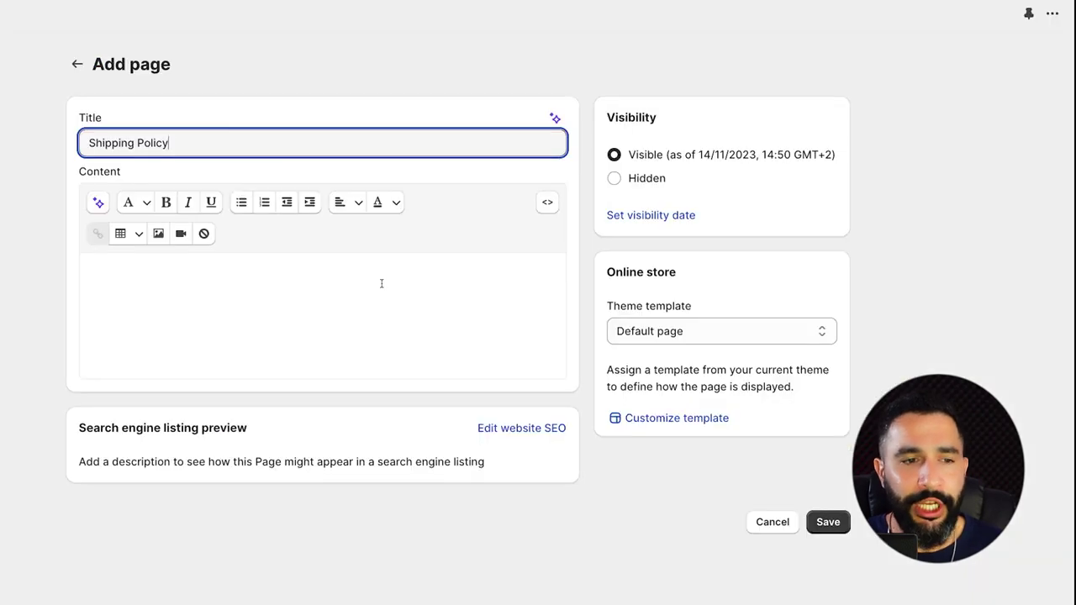
click(329, 297)
key(super+v)
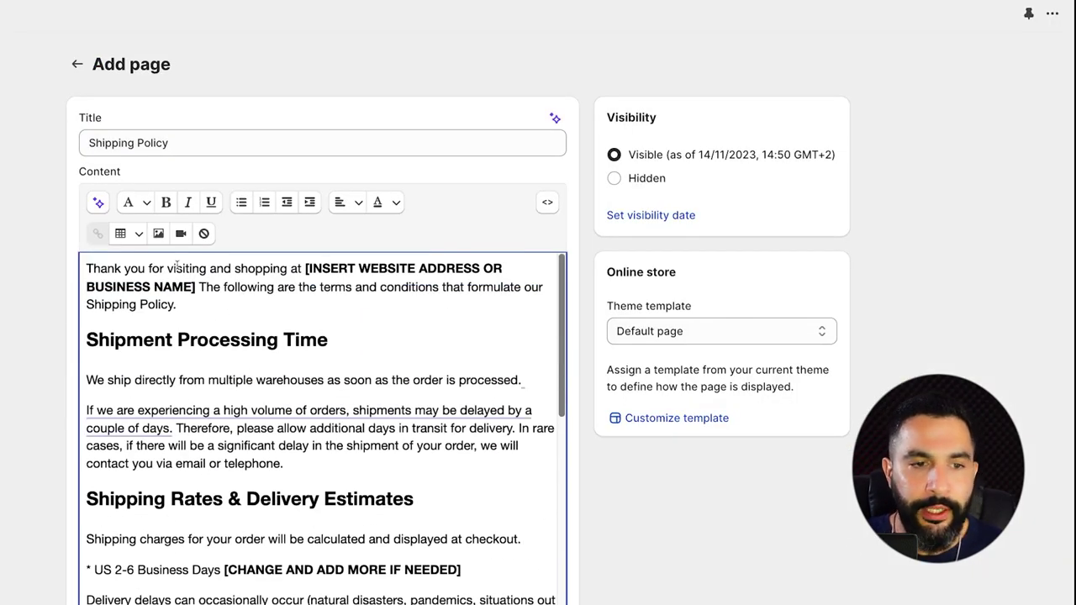
Replace the opening business name placeholder with "Stunning Sale" and the delivery estimate placeholder with a new line "* Worldwide - up to 30 business days"
drag(304, 268, 195, 286)
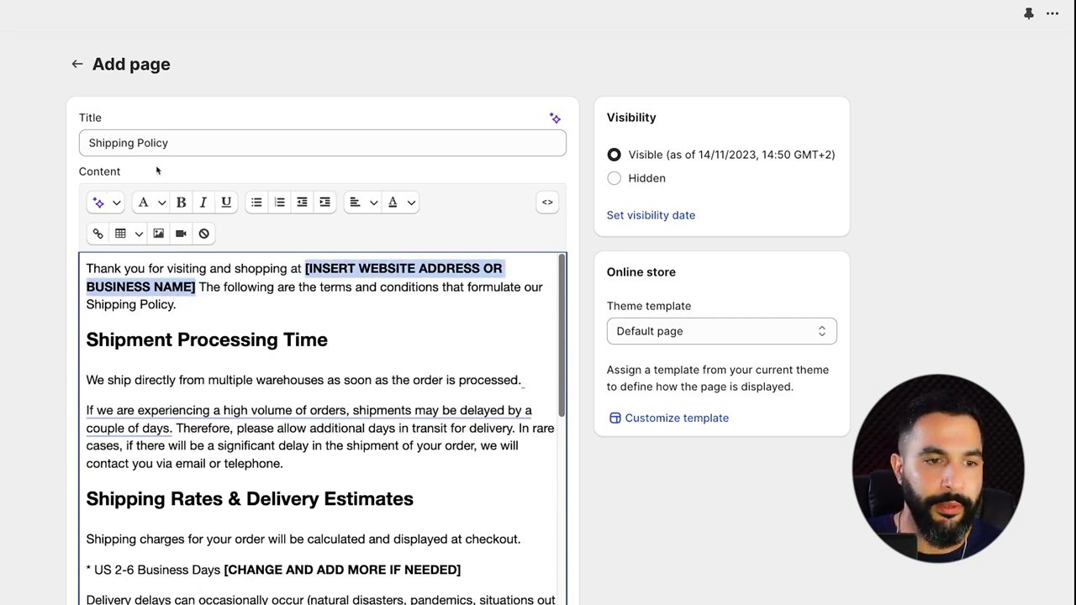
text(Stunning Sale The)
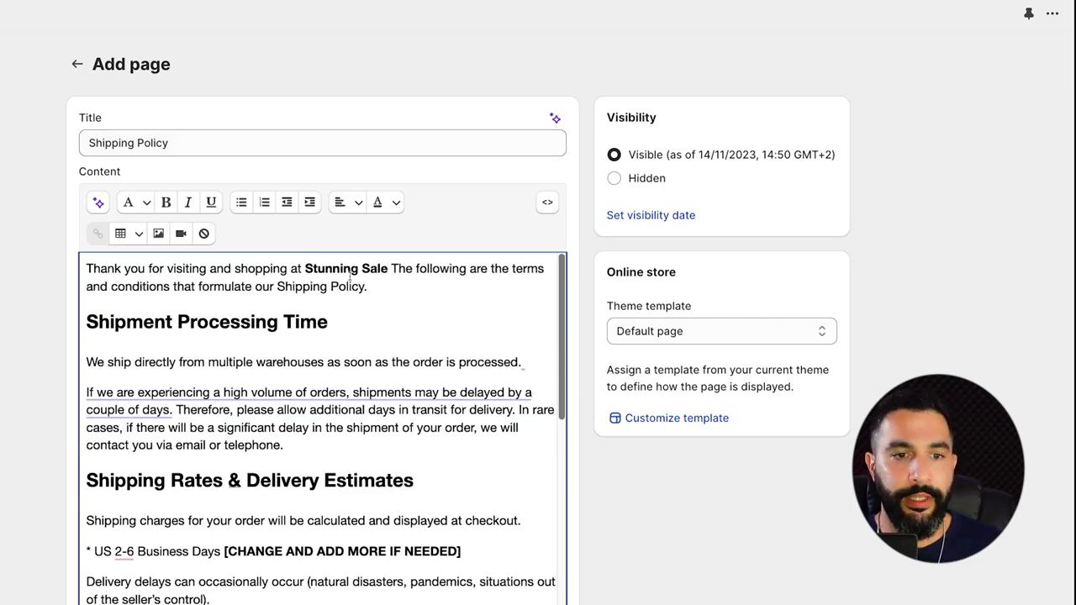
scroll(387, 285, down, 5)
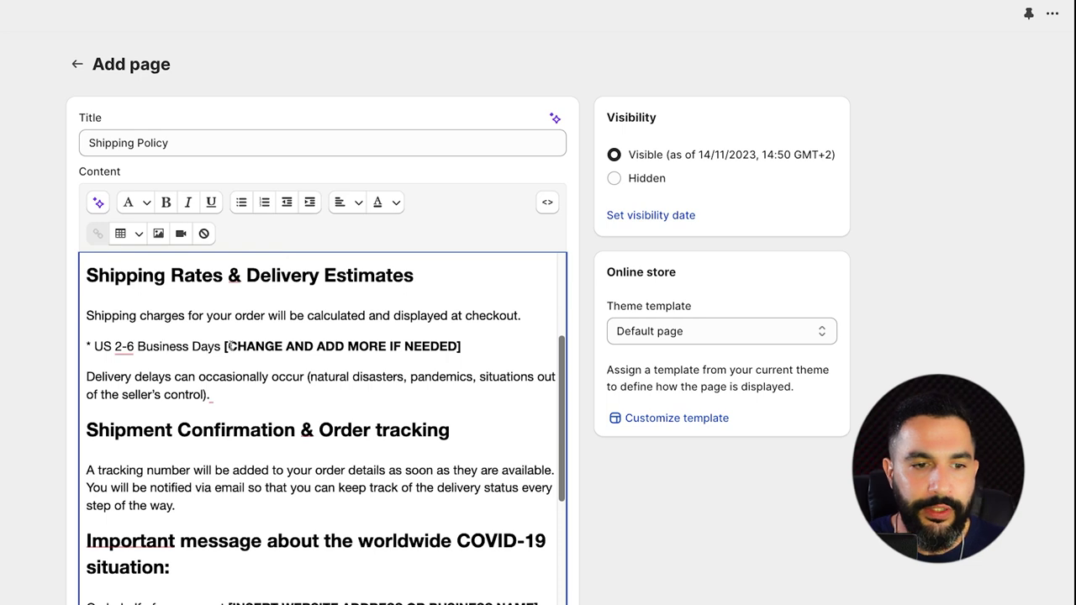
drag(225, 347, 430, 341)
click(387, 340)
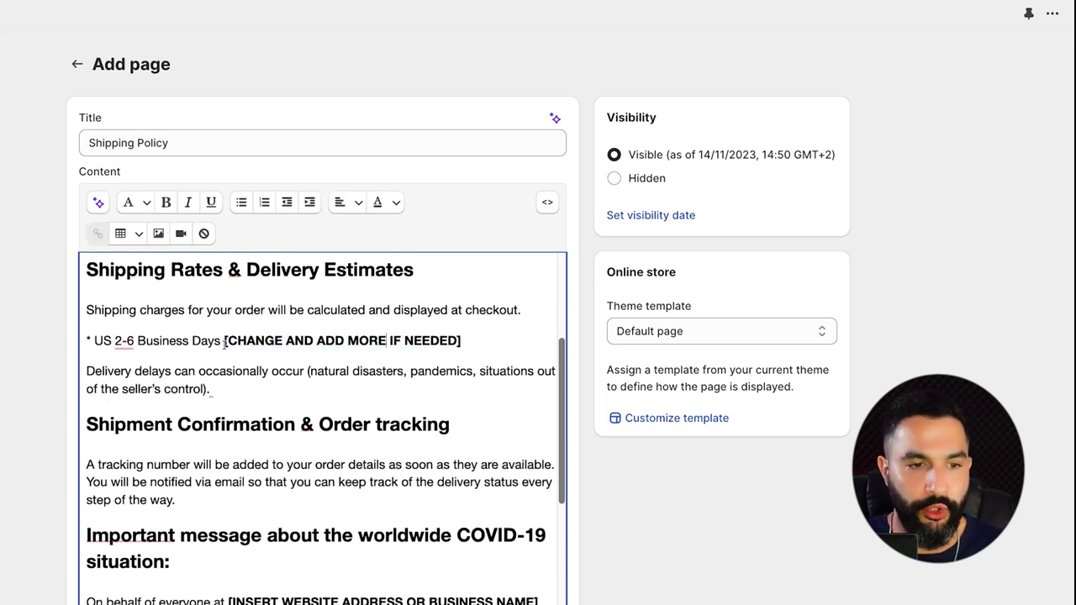
drag(484, 340, 70, 337)
key(BackSpace)
click(223, 340)
key(Return)
text(* Worldwide - up to 30 b)
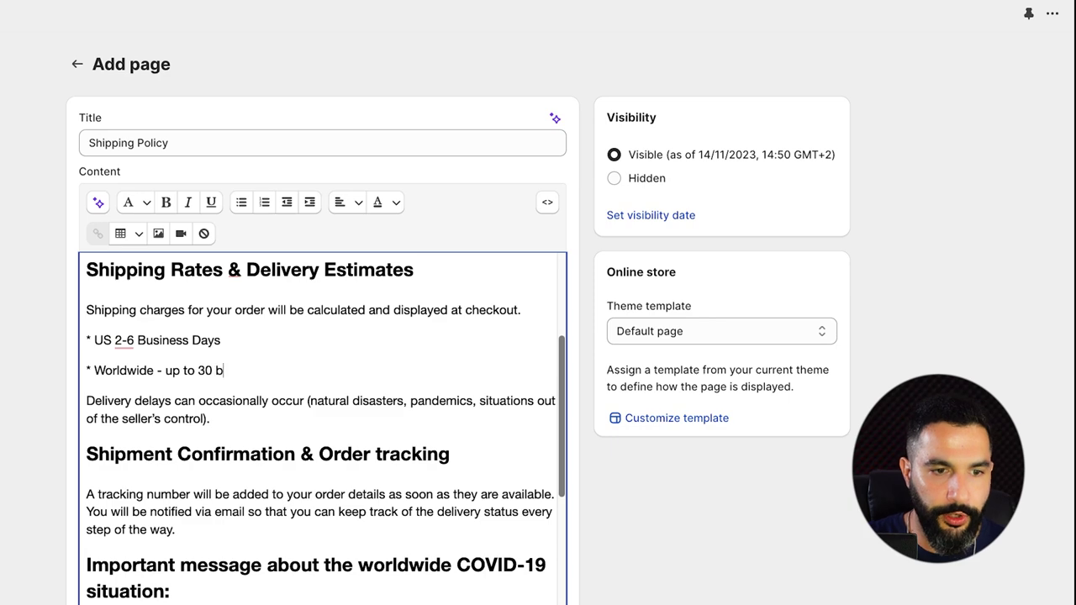
text(usiness days)
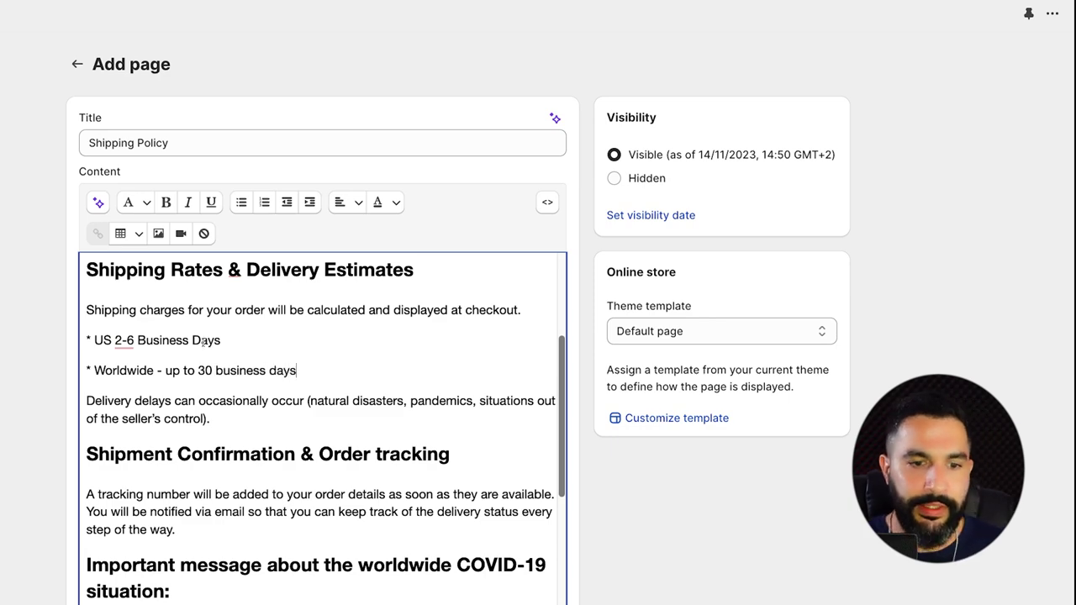
Review the rest of the shipping policy text and save the Shipping Policy page
scroll(222, 341, down, 10)
scroll(701, 284, down, 3)
scroll(393, 286, up, 5)
key(super+s)
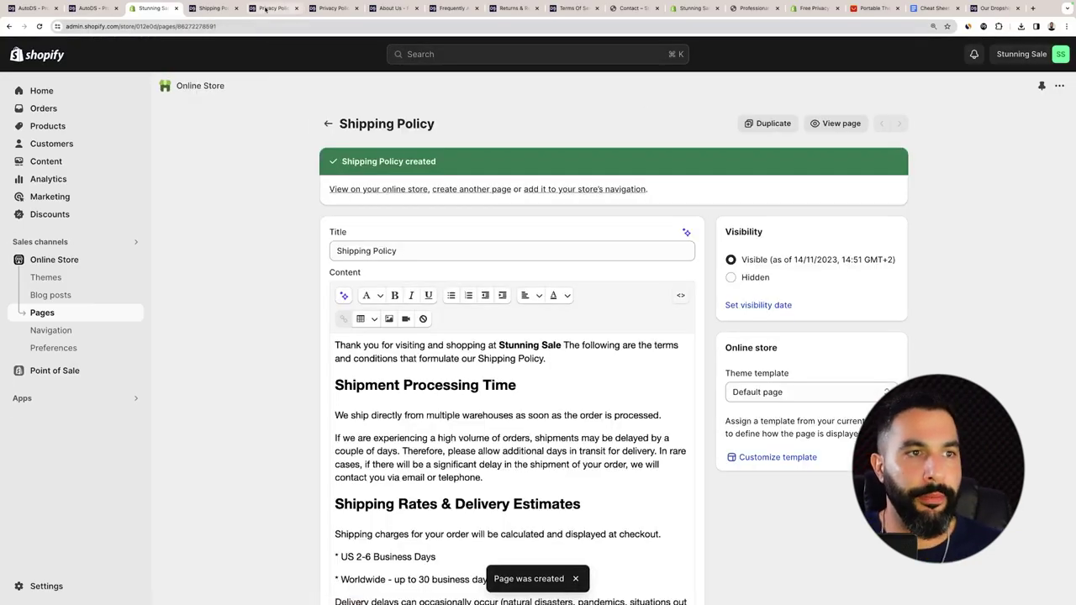
Open the AutoDS privacy policy template and copy its heading "Privacy Policy" as the title of a new store page
click(273, 9)
scroll(344, 151, up, 15)
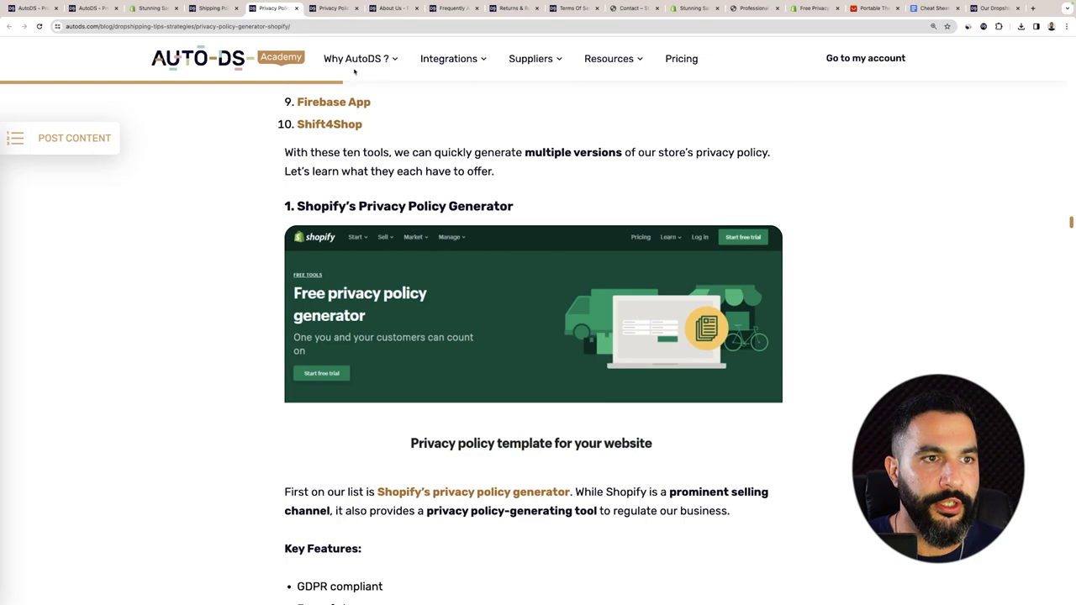
drag(327, 7, 210, 7)
scroll(490, 162, up, 10)
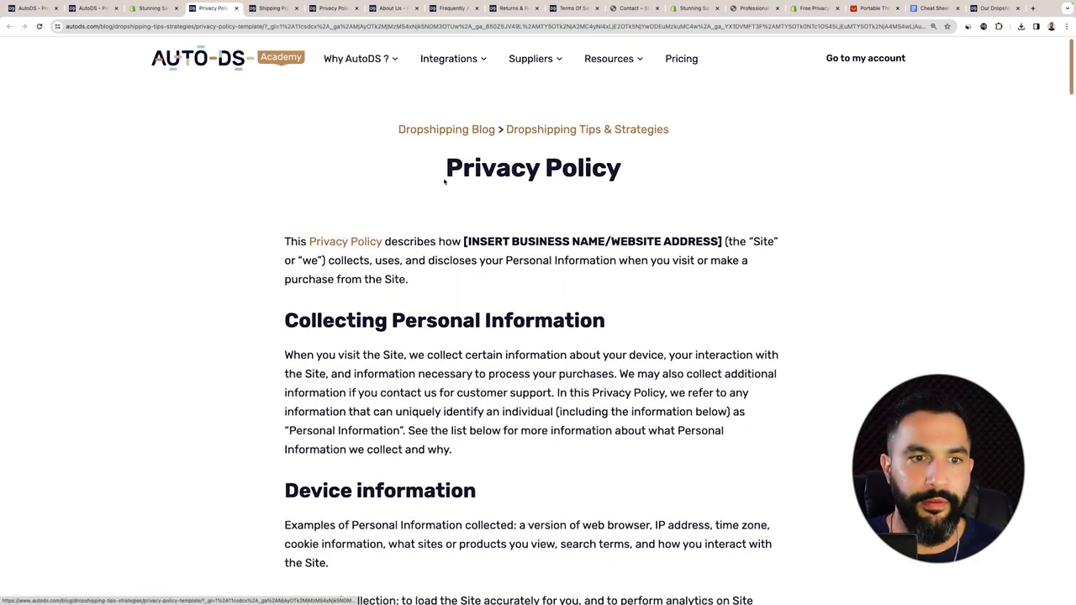
triple_click(489, 161)
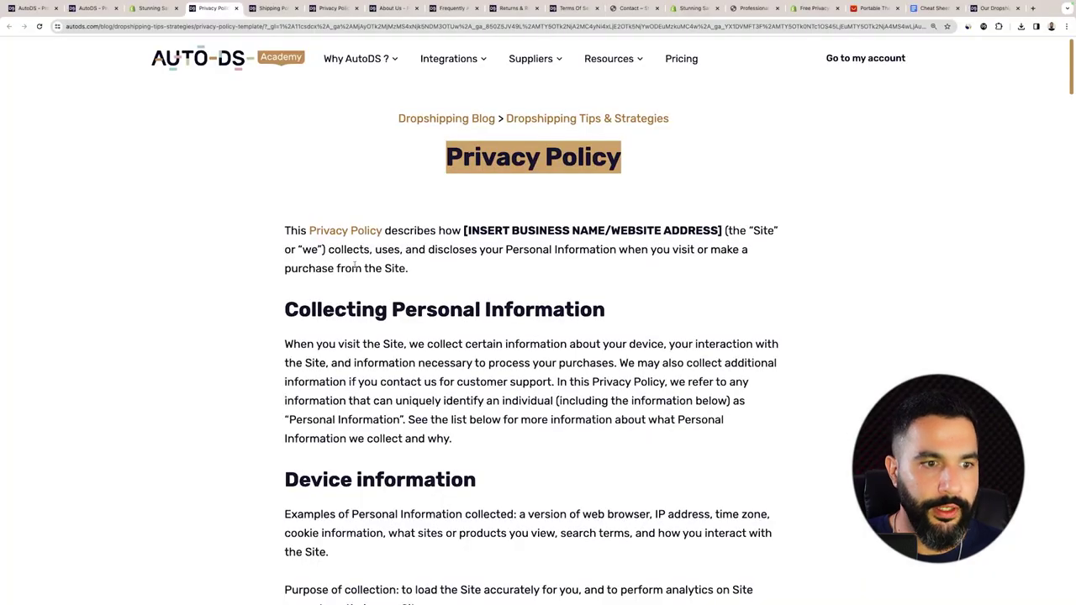
Copy the full body text of the AutoDS privacy policy template into the new page and save it in Shopify
drag(277, 230, 409, 268)
scroll(493, 294, down, 10)
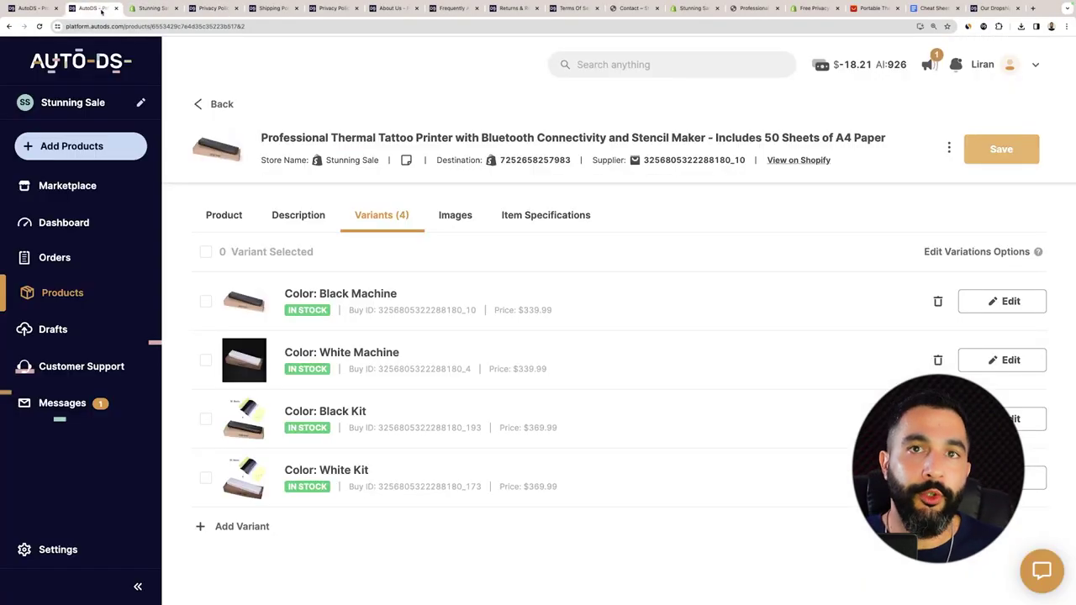
click(212, 9)
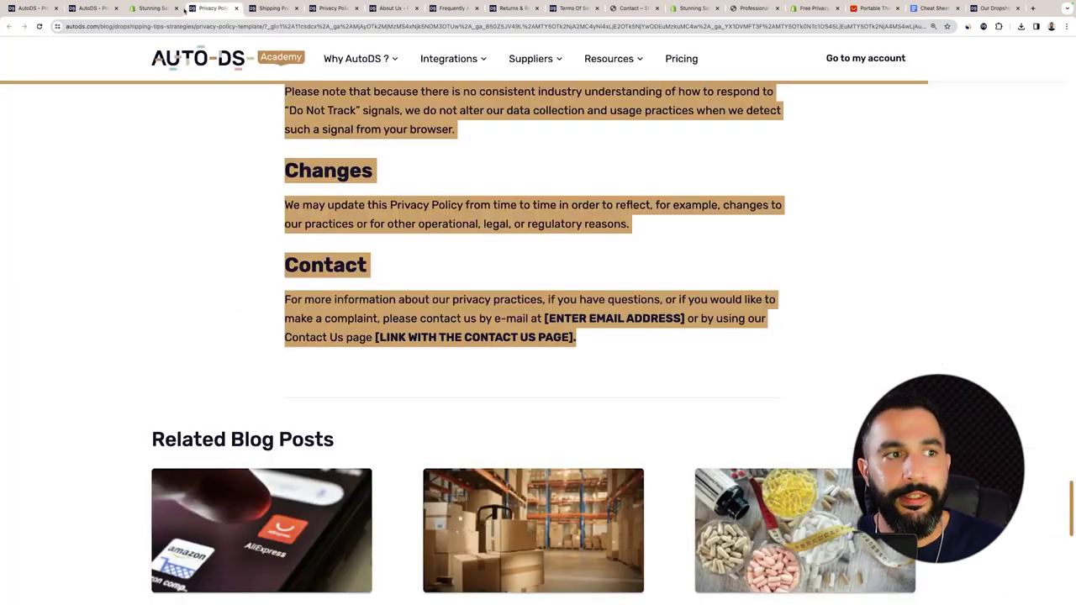
click(160, 8)
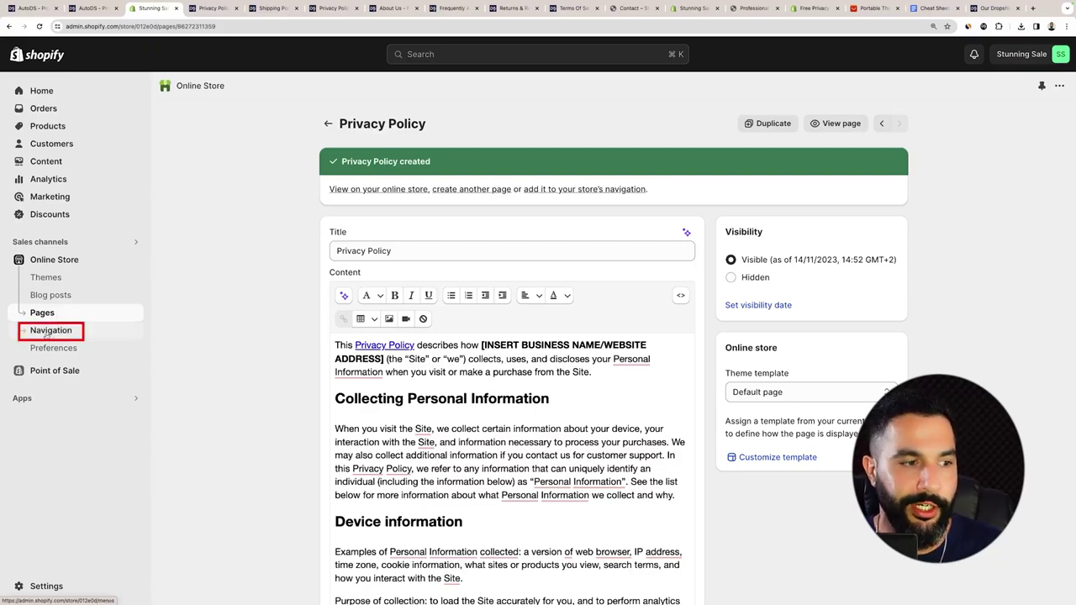
Open the store's main navigation menu and rename its Catalog item to "Products"
click(49, 334)
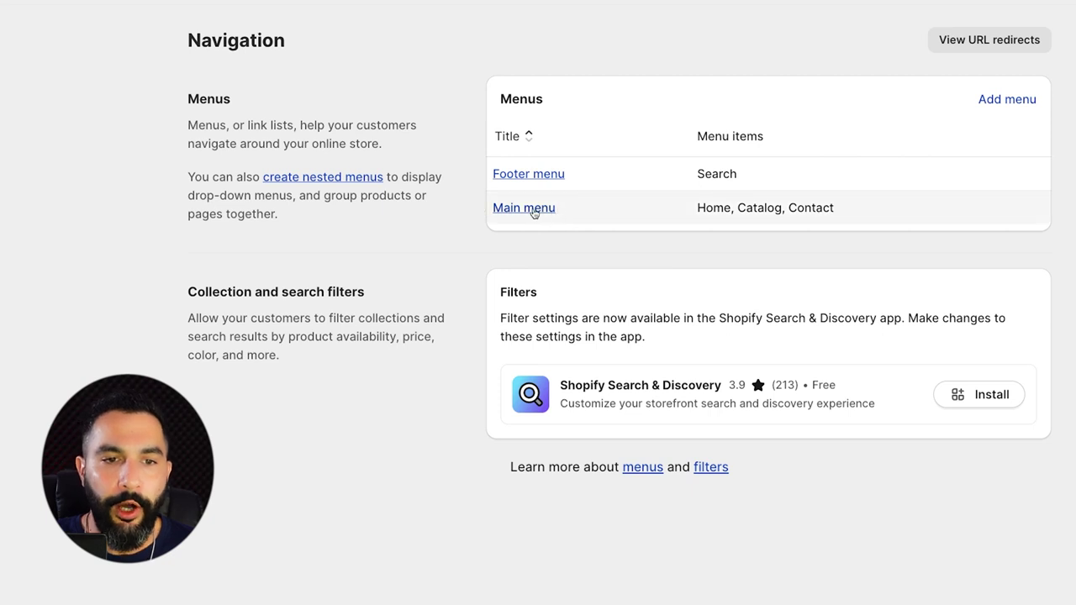
click(545, 208)
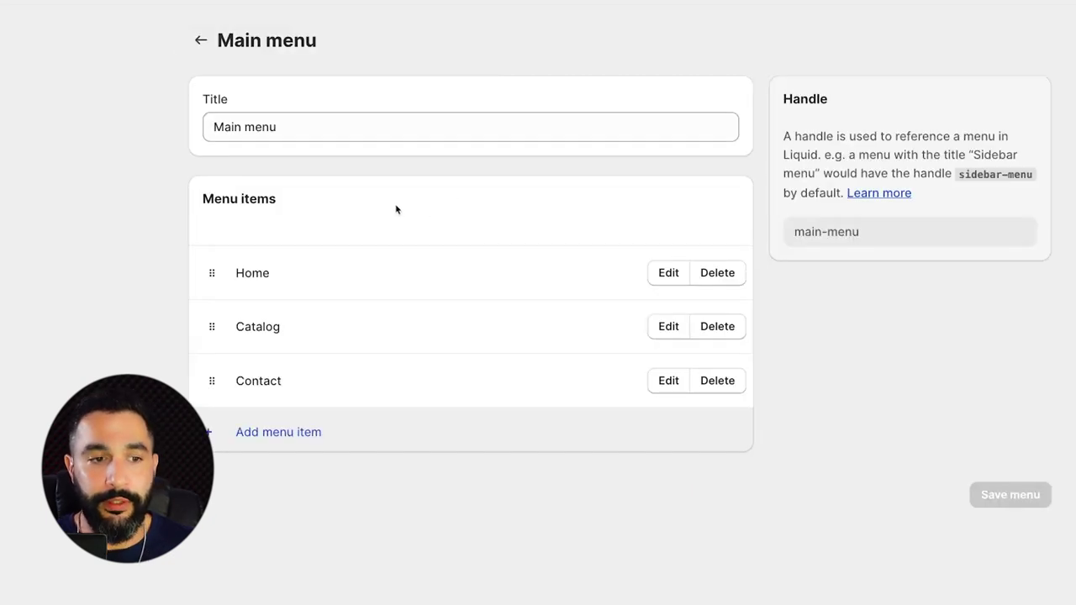
click(665, 328)
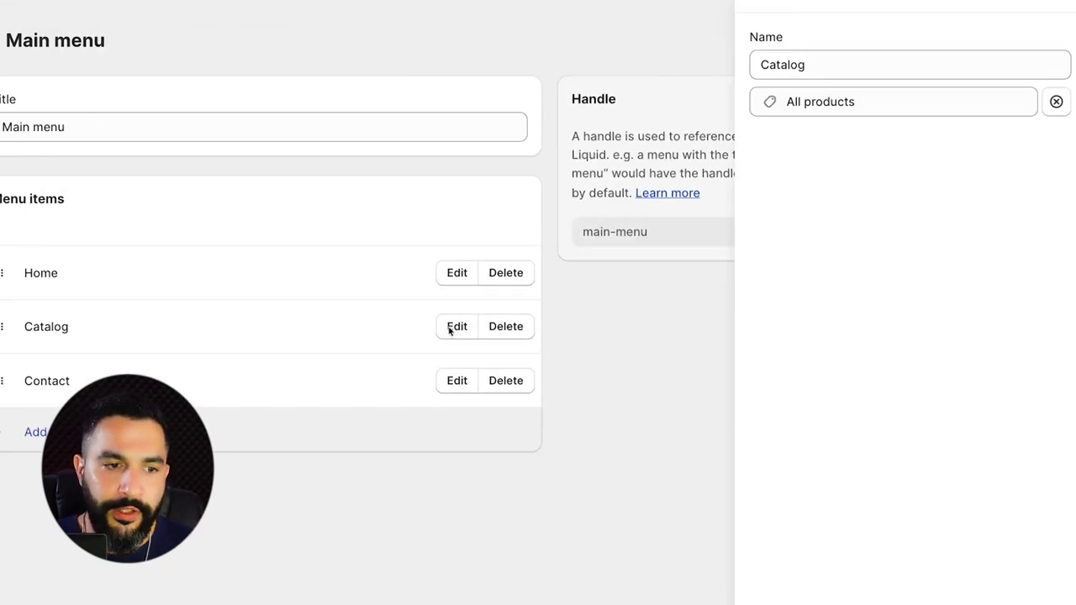
double_click(800, 65)
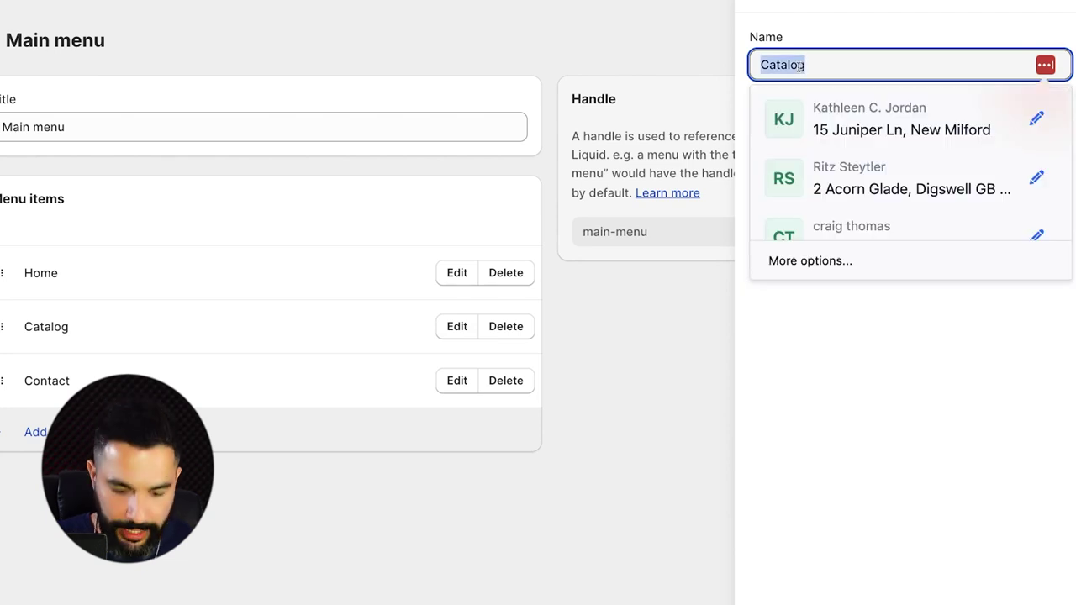
text(Products)
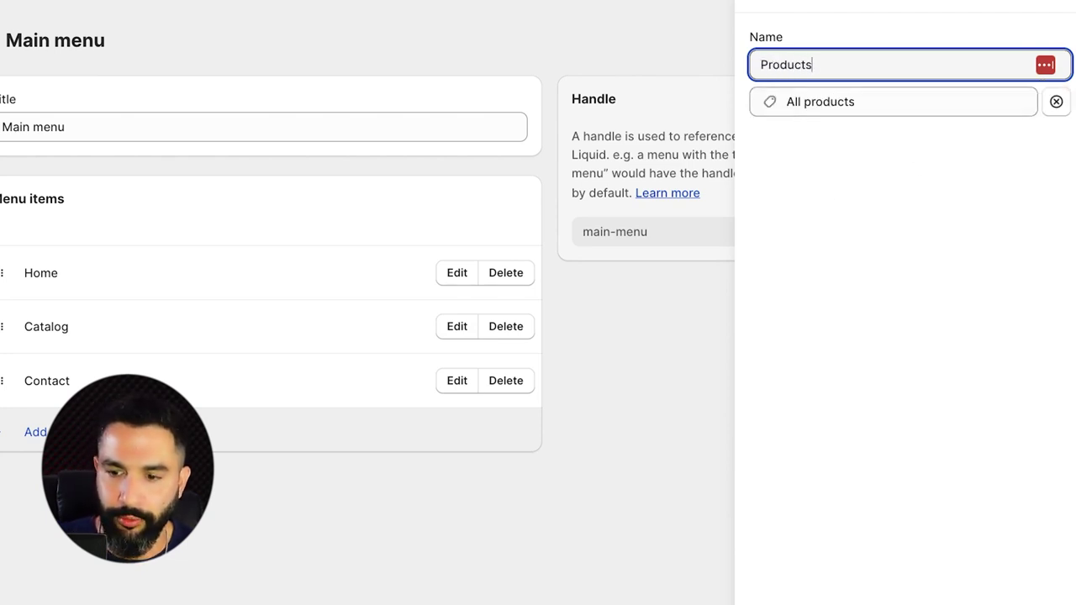
Add a "Shipping Policy" item linked to the Shipping Policy page and save the main menu
click(67, 432)
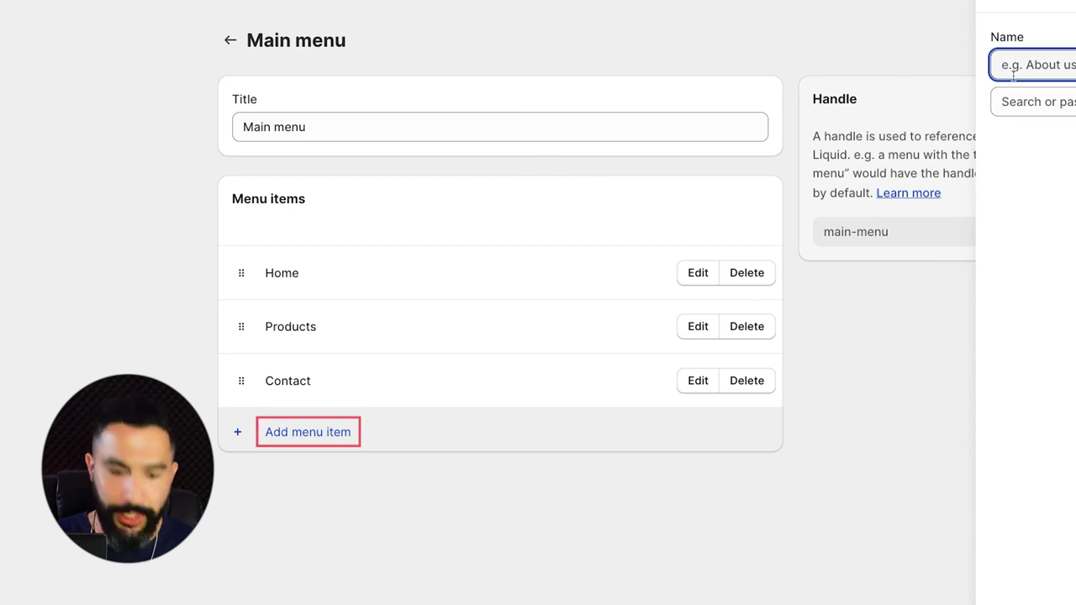
text(Shipping P)
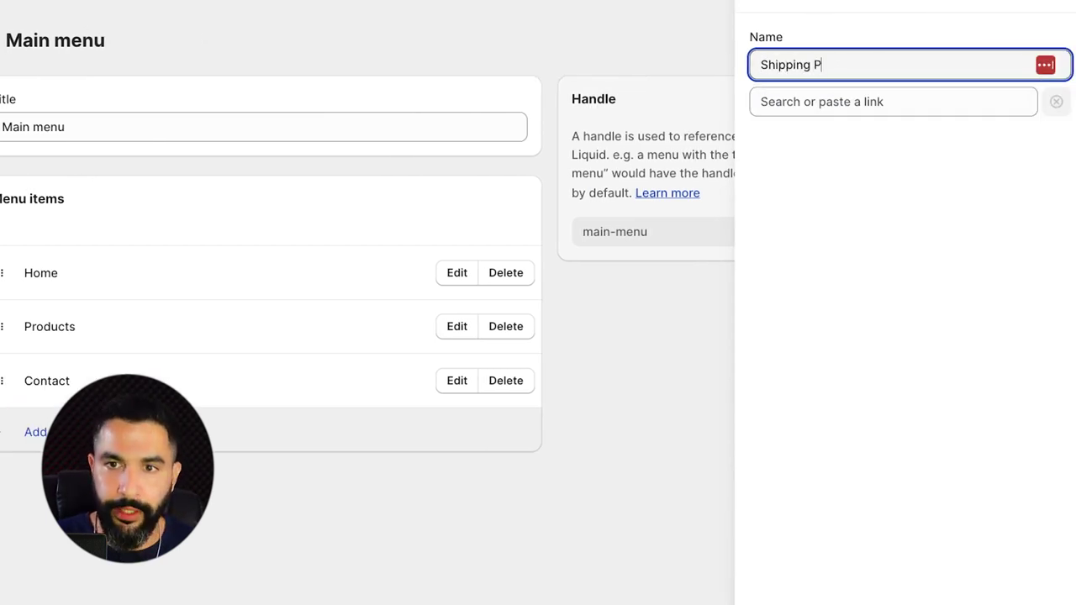
text(olicy)
click(813, 103)
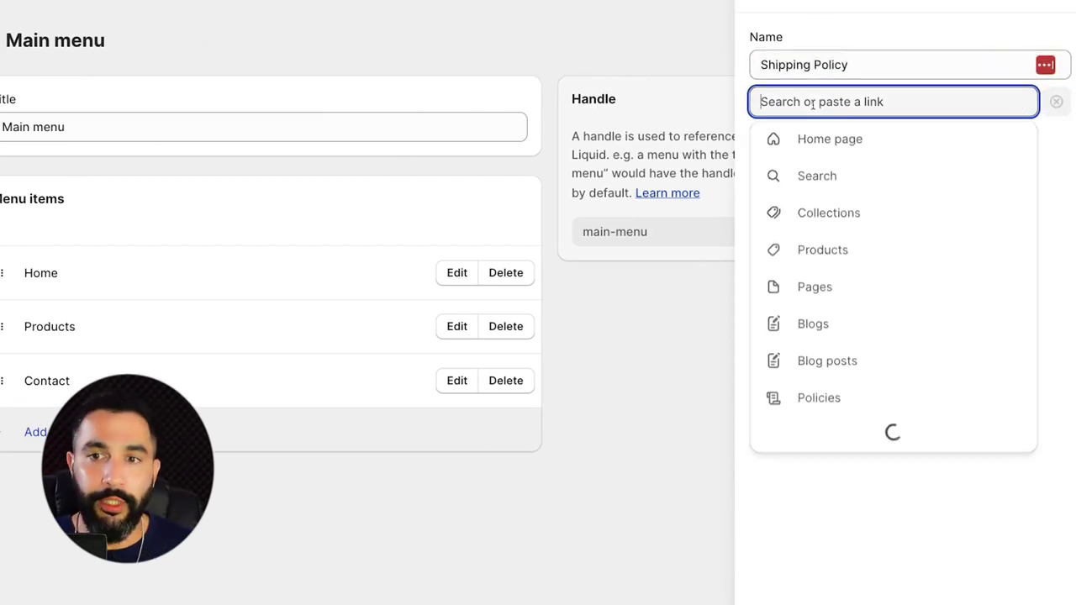
click(821, 289)
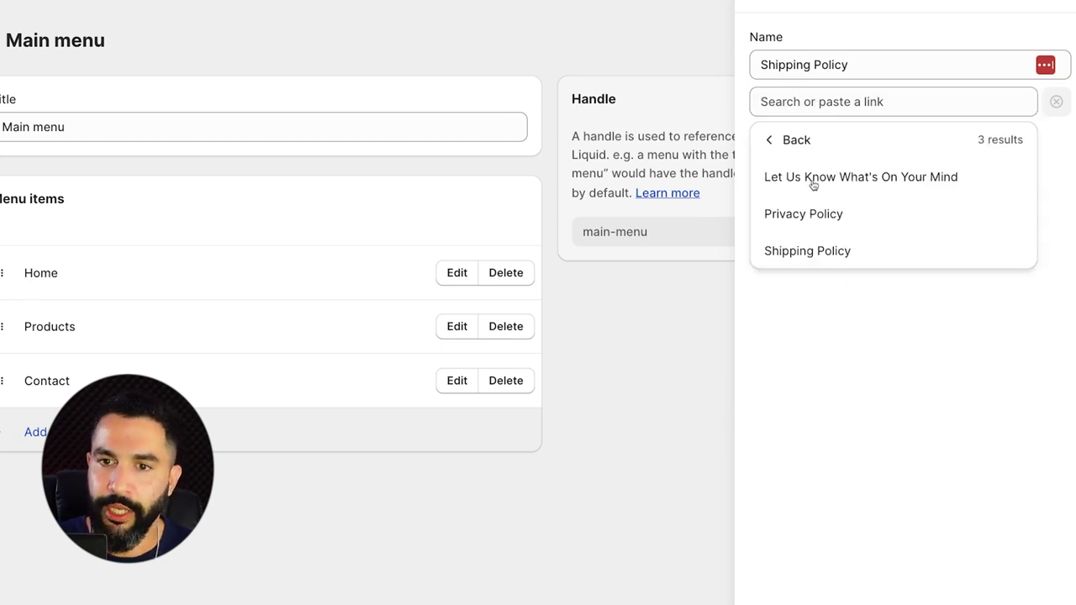
click(804, 255)
click(1050, 582)
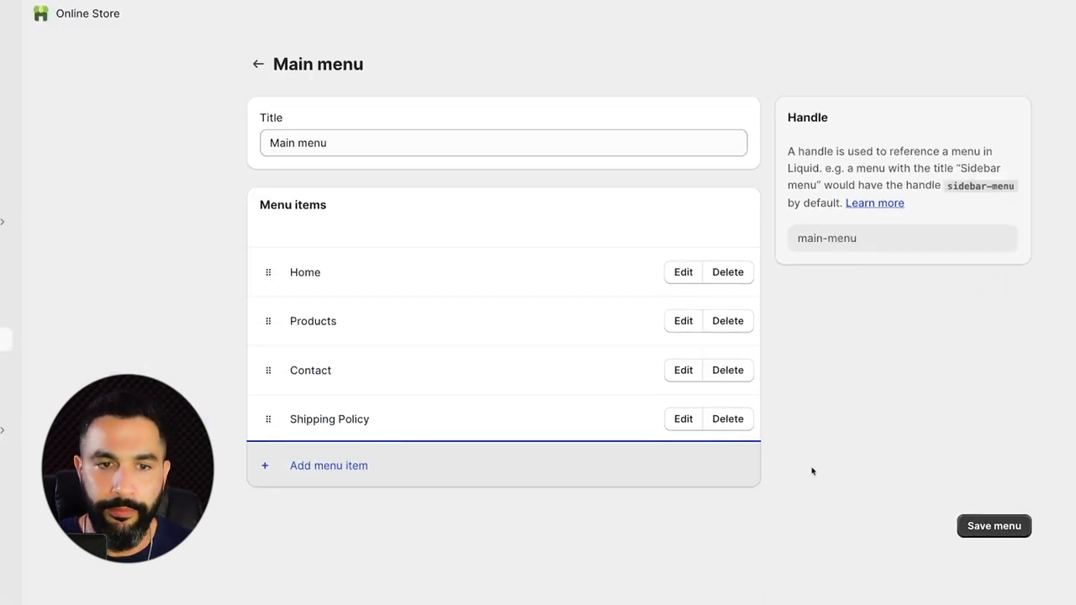
key(ctrl+s)
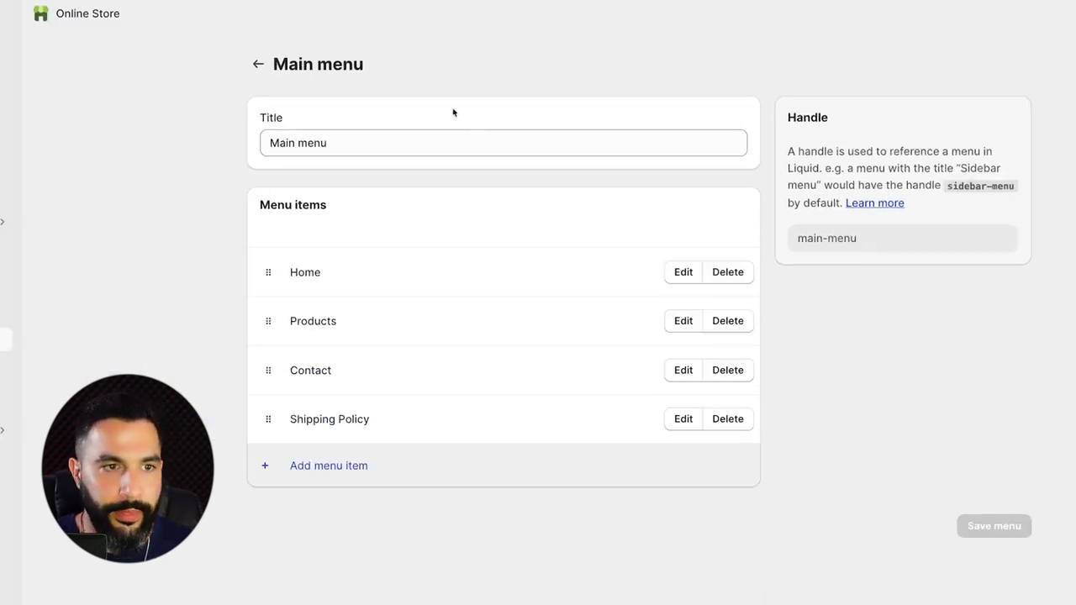
Add a "Privacy Policy" item linked to the Privacy Policy page to the footer menu and save it
click(259, 64)
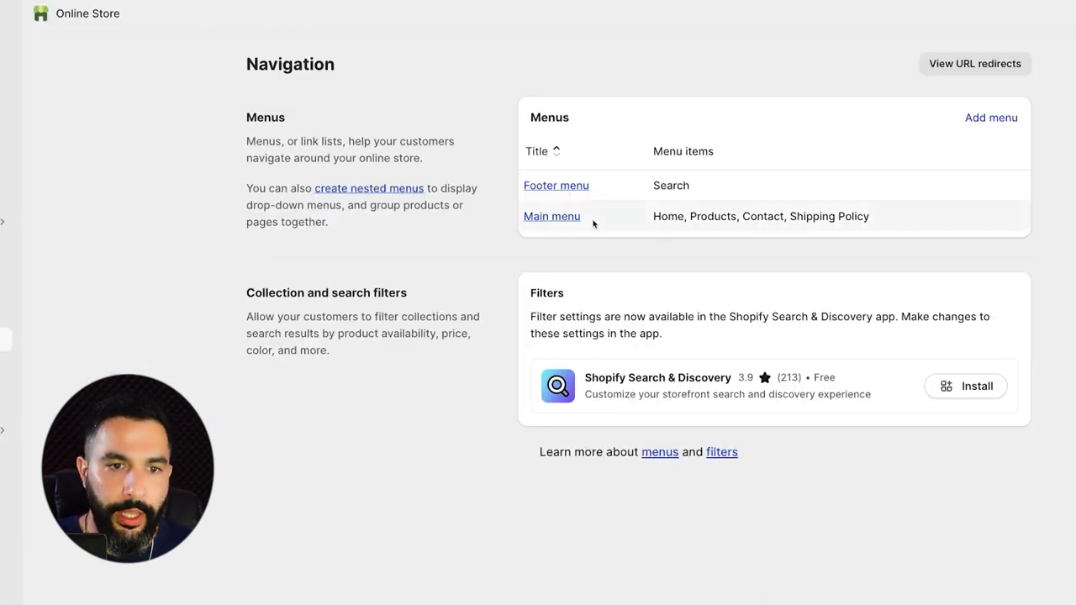
click(565, 191)
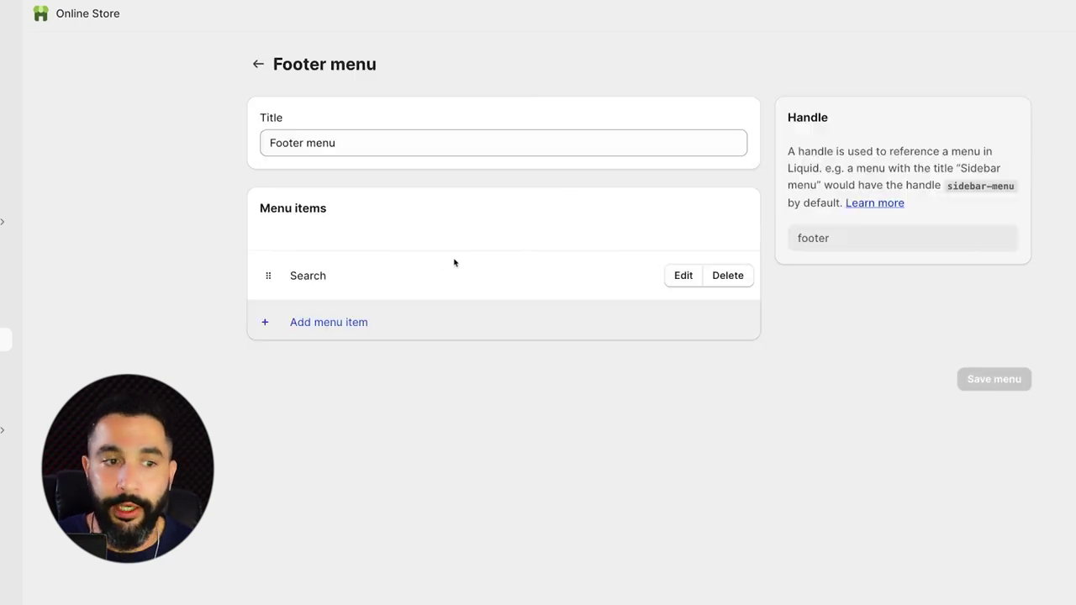
click(324, 326)
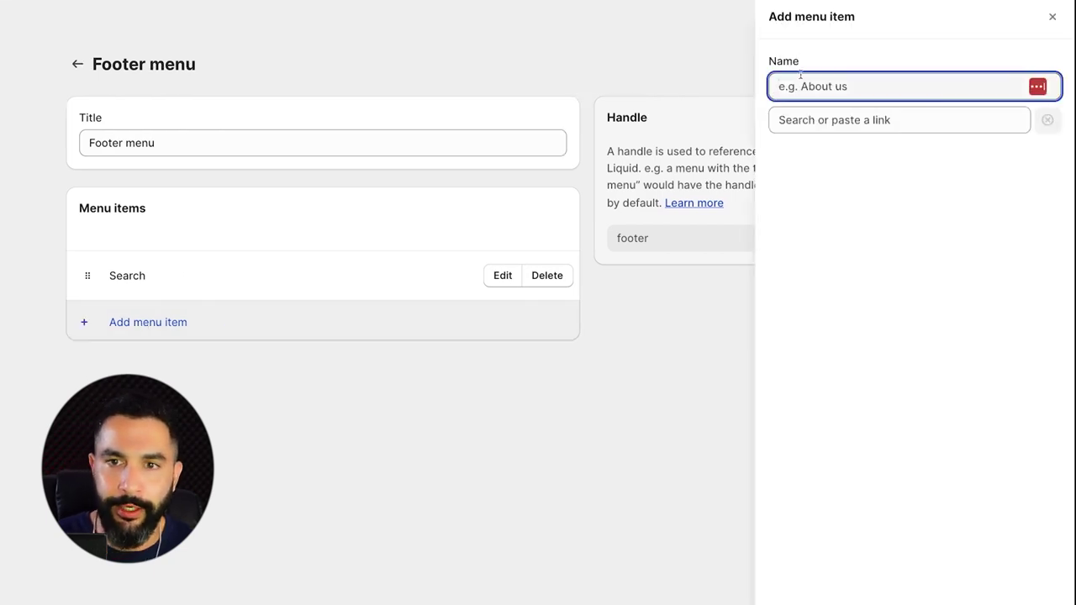
text(Privacy Policy)
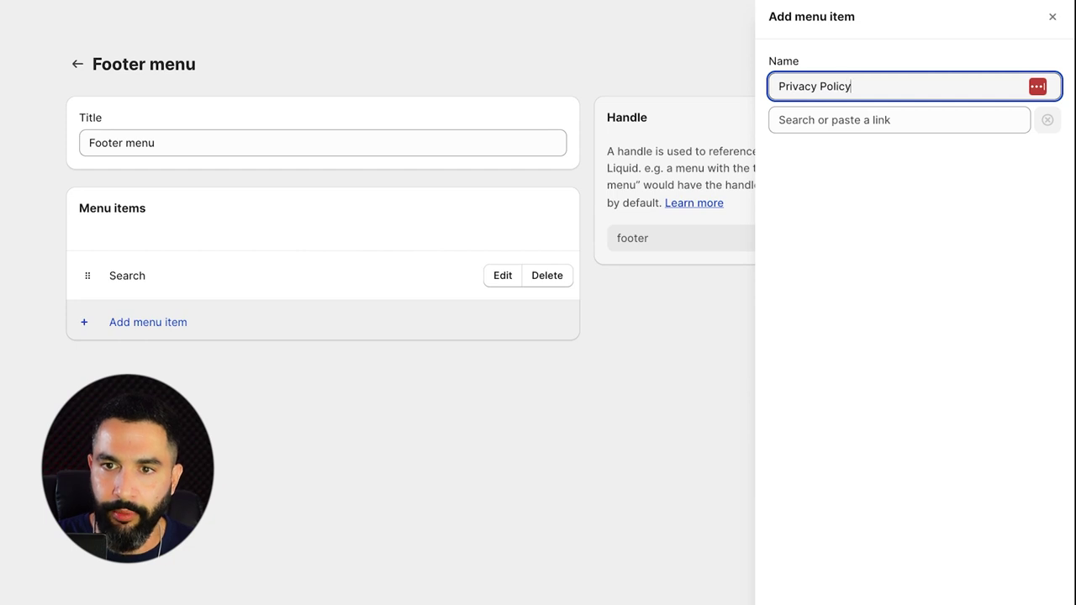
key(Tab)
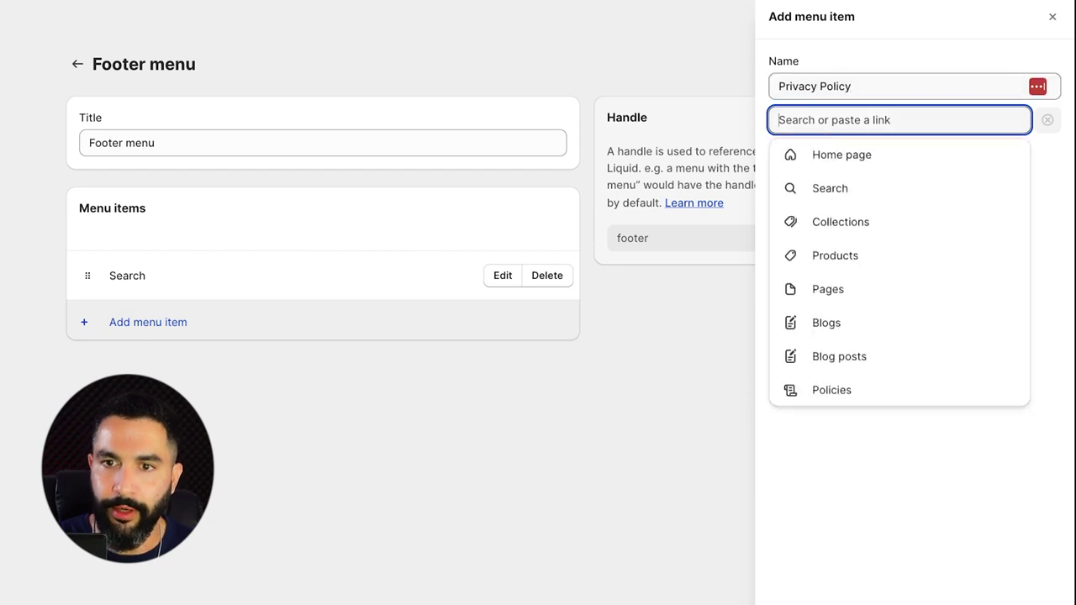
click(826, 289)
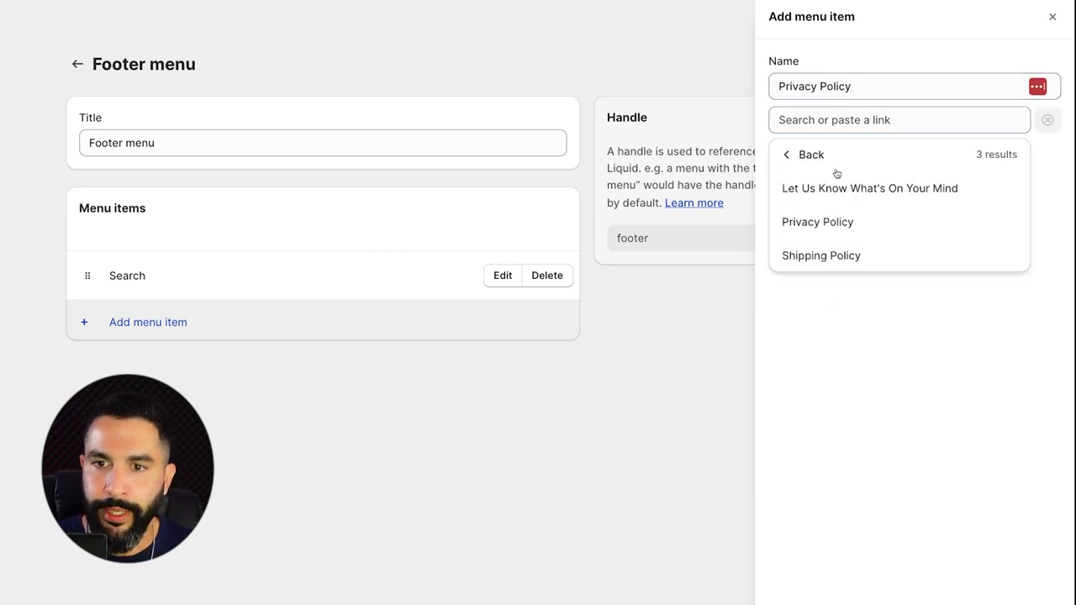
click(816, 227)
key(Return)
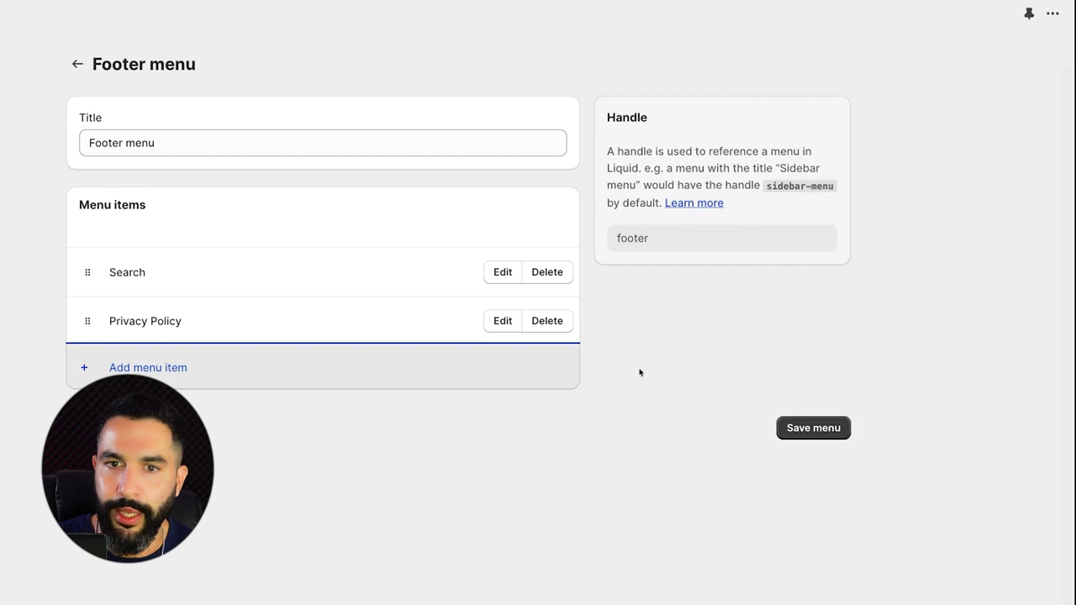
click(780, 427)
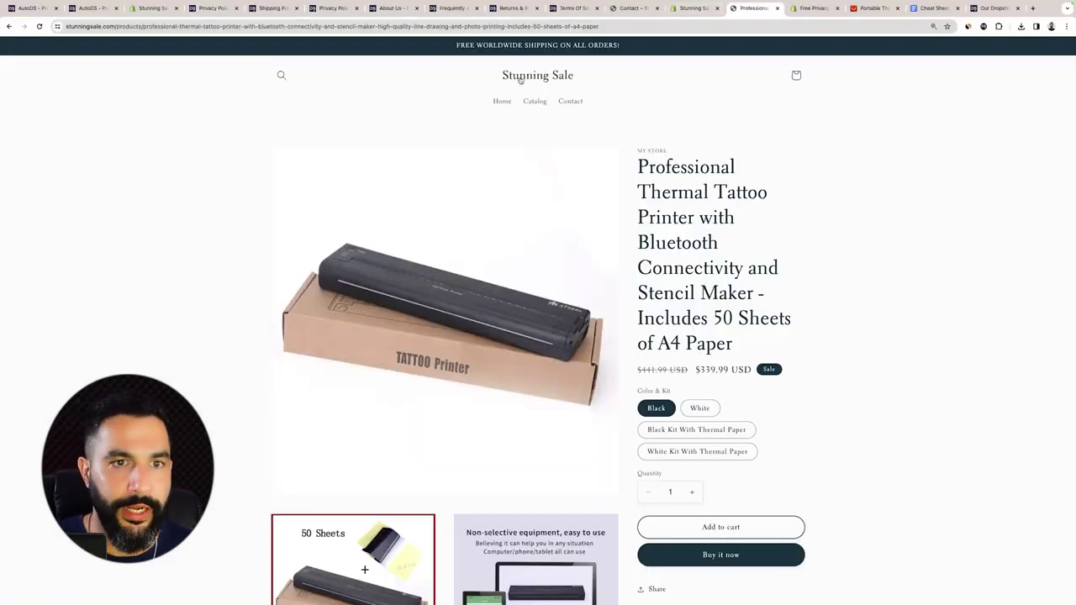
Open the Stunning Sale storefront's home page and check its header navigation at a larger zoom
click(518, 79)
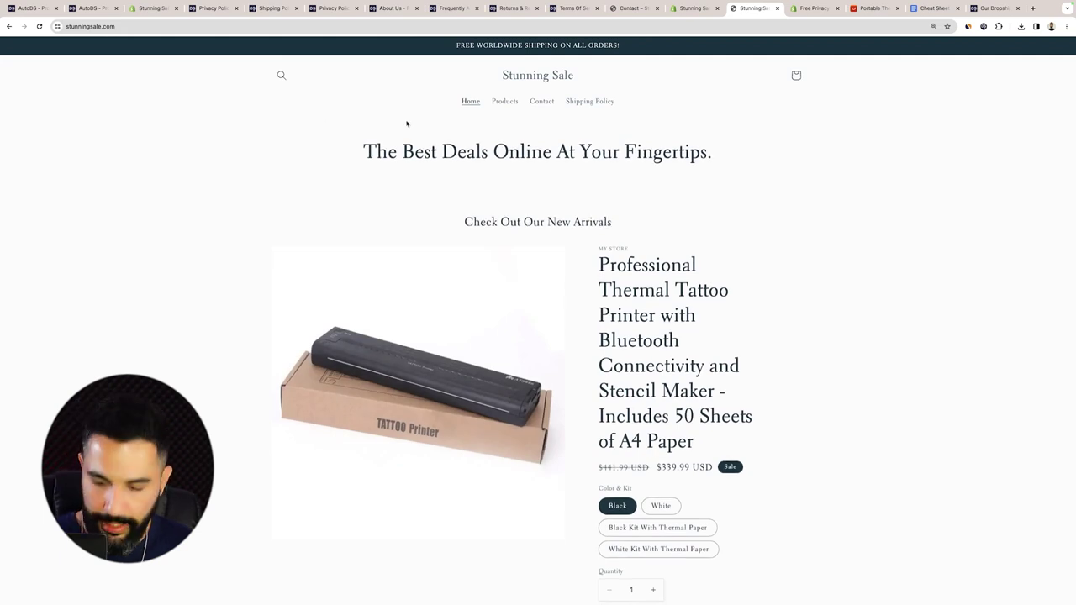
key(super+equal)
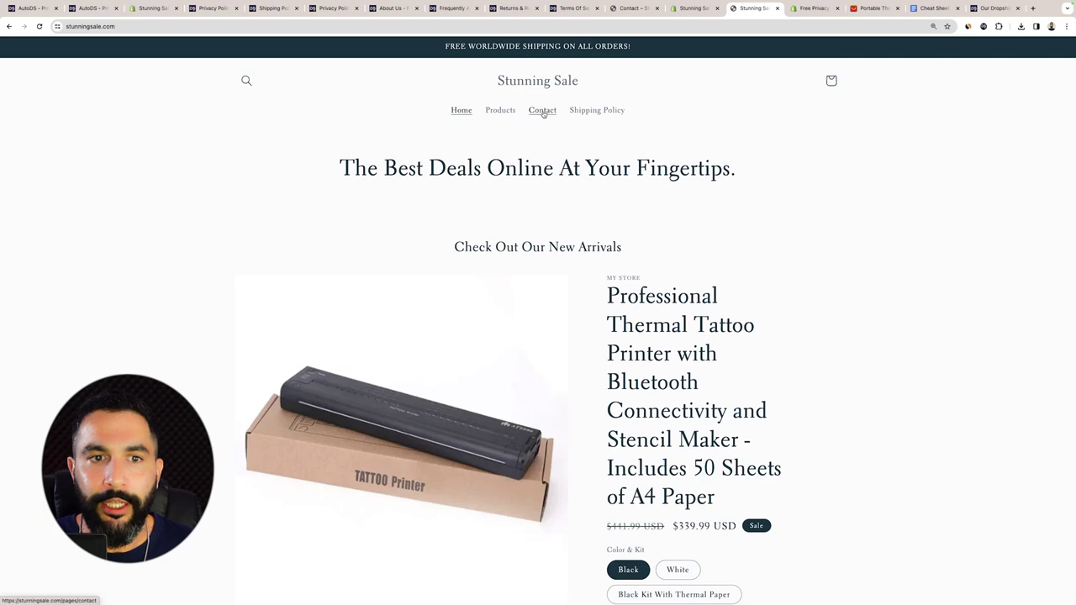
click(694, 8)
click(745, 9)
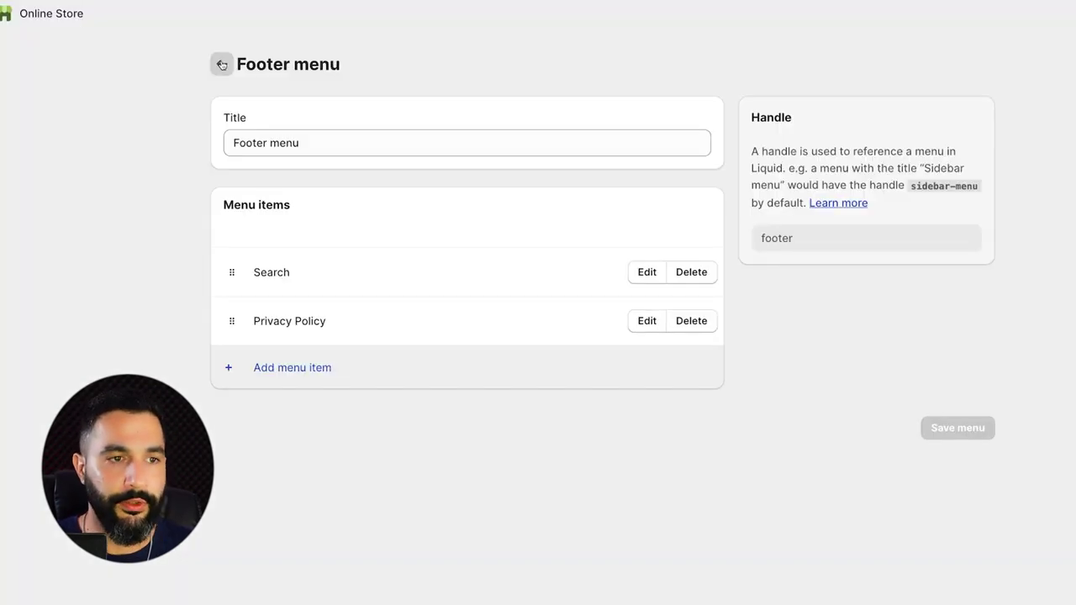
Rename the main menu's Contact item to "Get In Touch" and save the menu
click(221, 65)
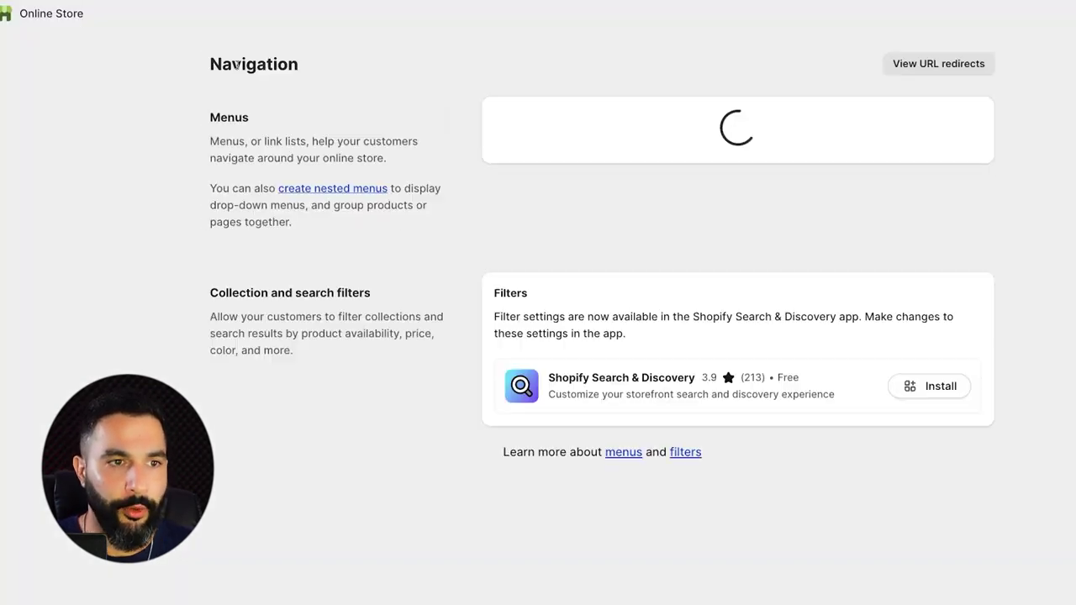
click(516, 218)
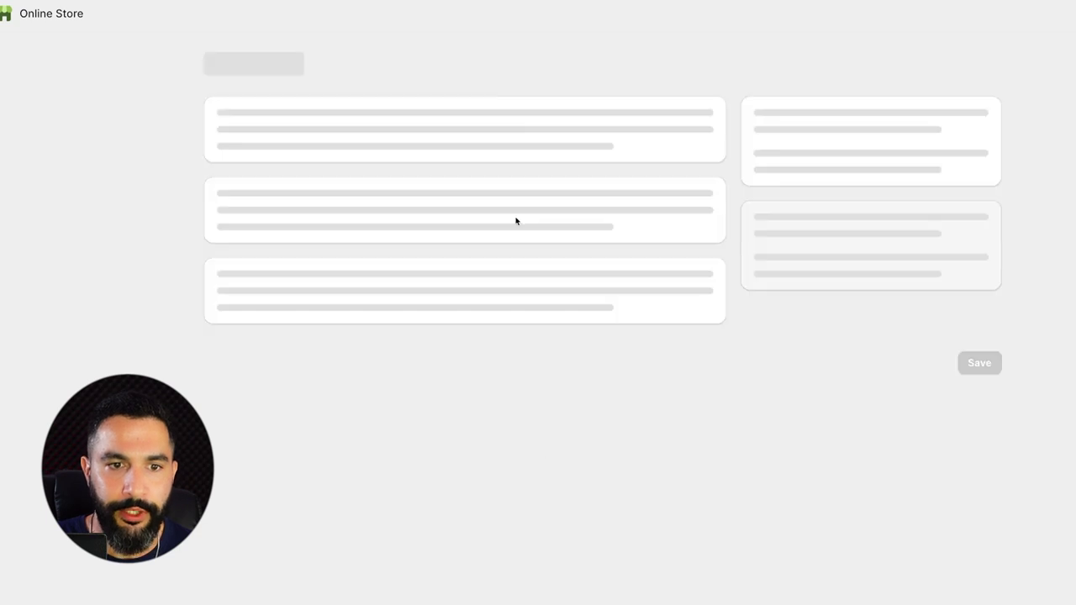
click(644, 374)
key(ctrl+a)
text(Get)
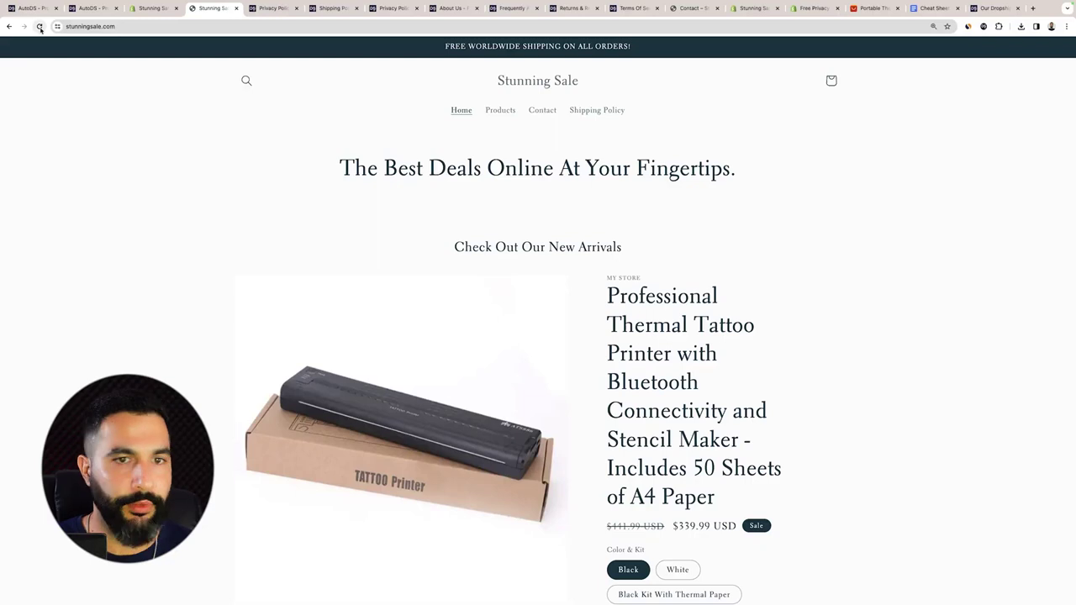
Reload the storefront and check the pages behind the Get In Touch and Shipping Policy links
key(super+r)
click(542, 111)
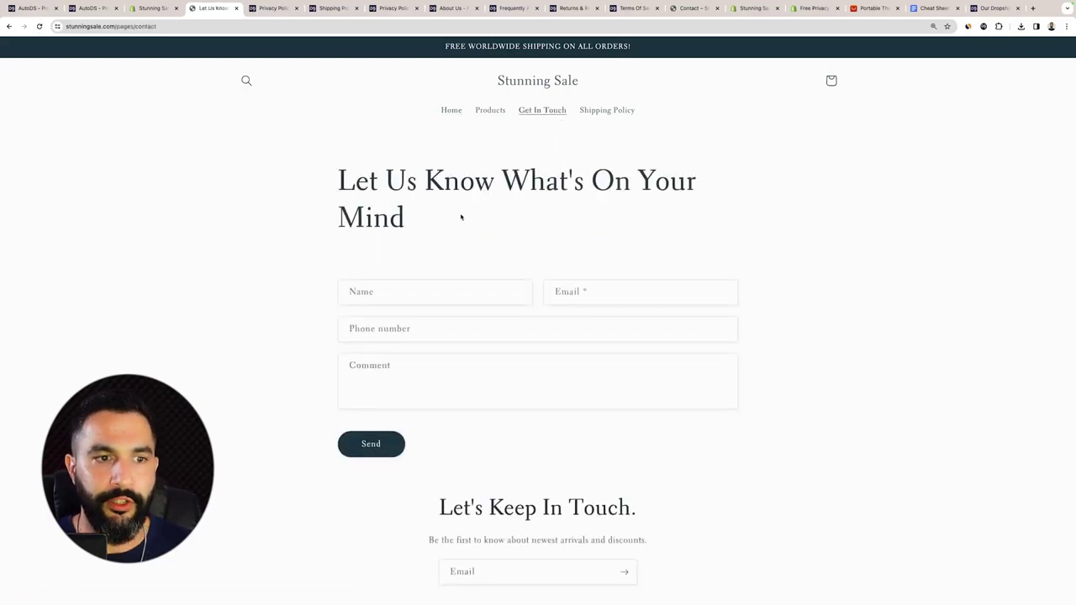
scroll(443, 244, down, 3)
click(430, 224)
scroll(391, 223, up, 3)
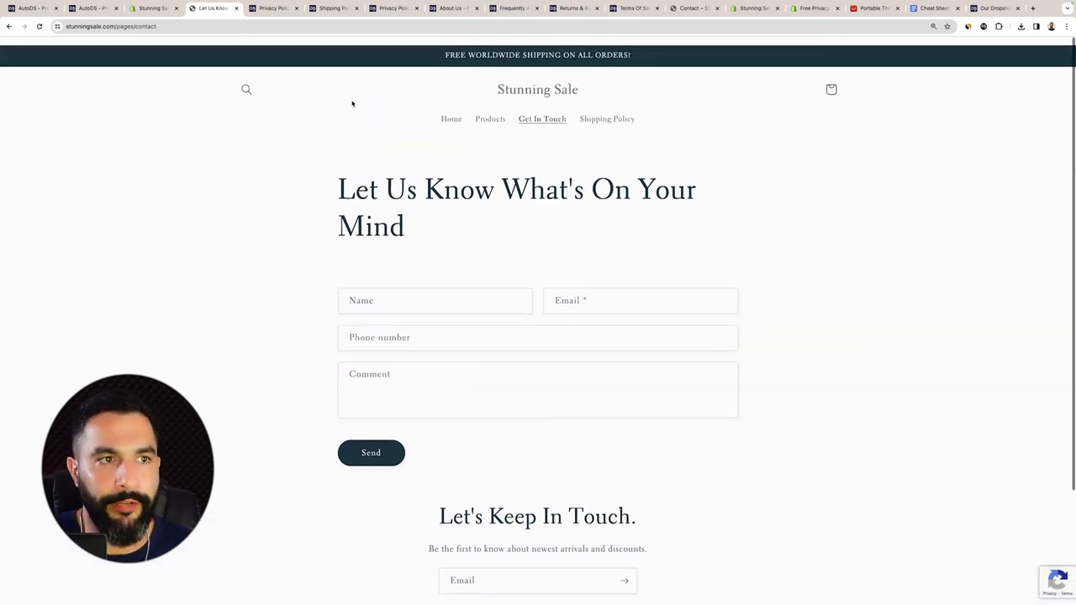
key(super+bracketleft)
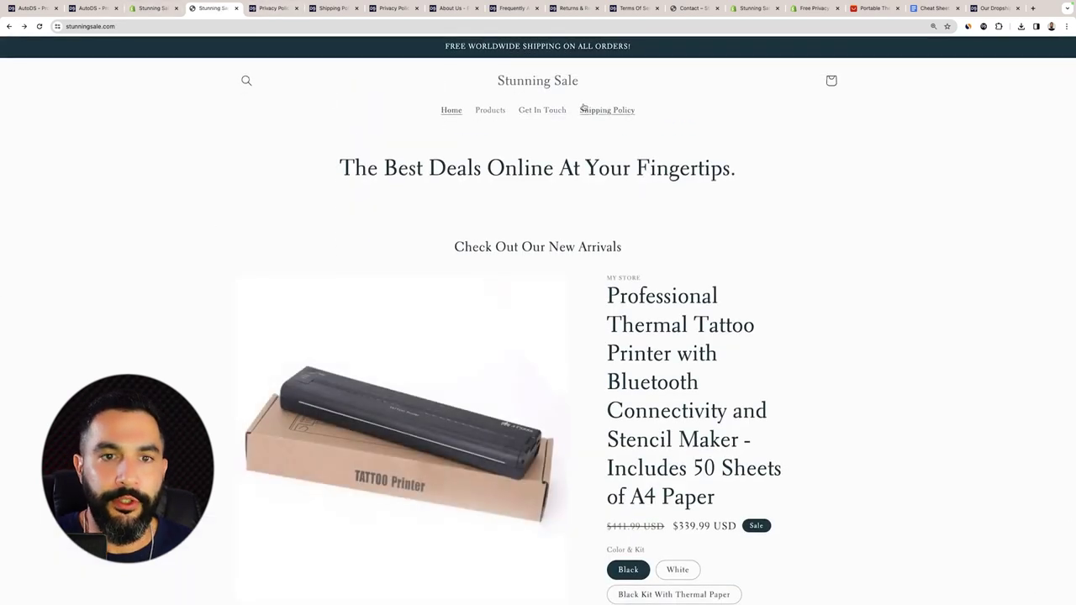
click(609, 111)
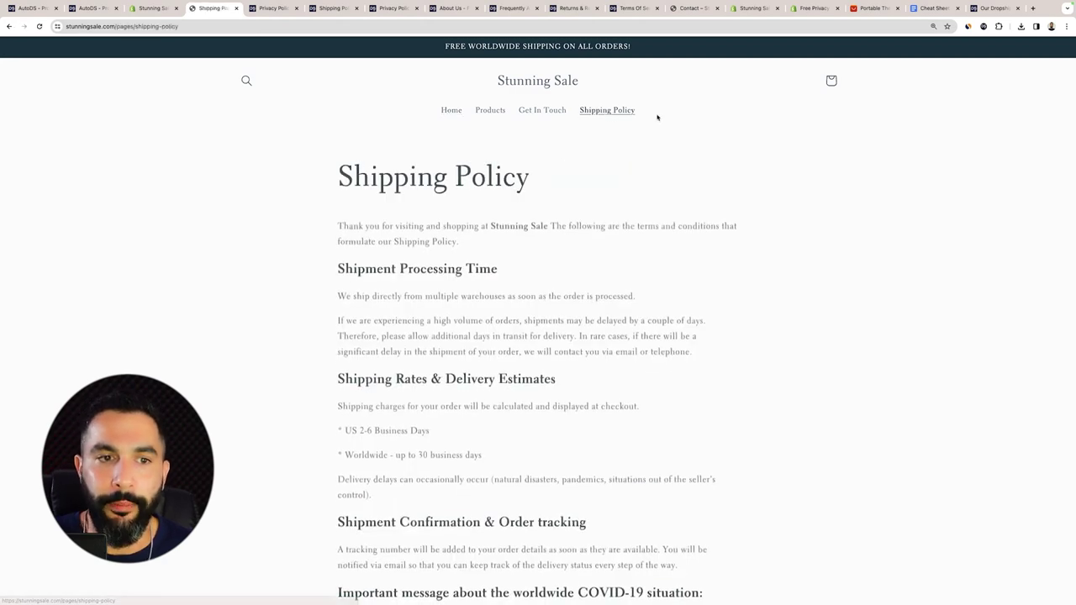
Read through the sections of the storefront's Shipping Policy page
scroll(628, 133, down, 7)
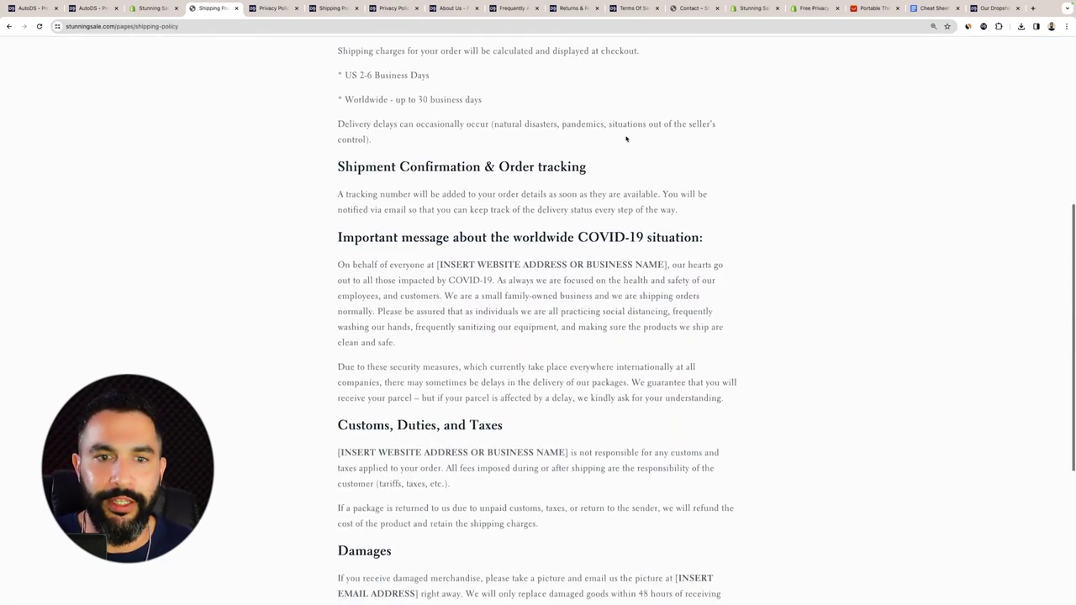
scroll(627, 137, up, 8)
scroll(606, 127, left, 5)
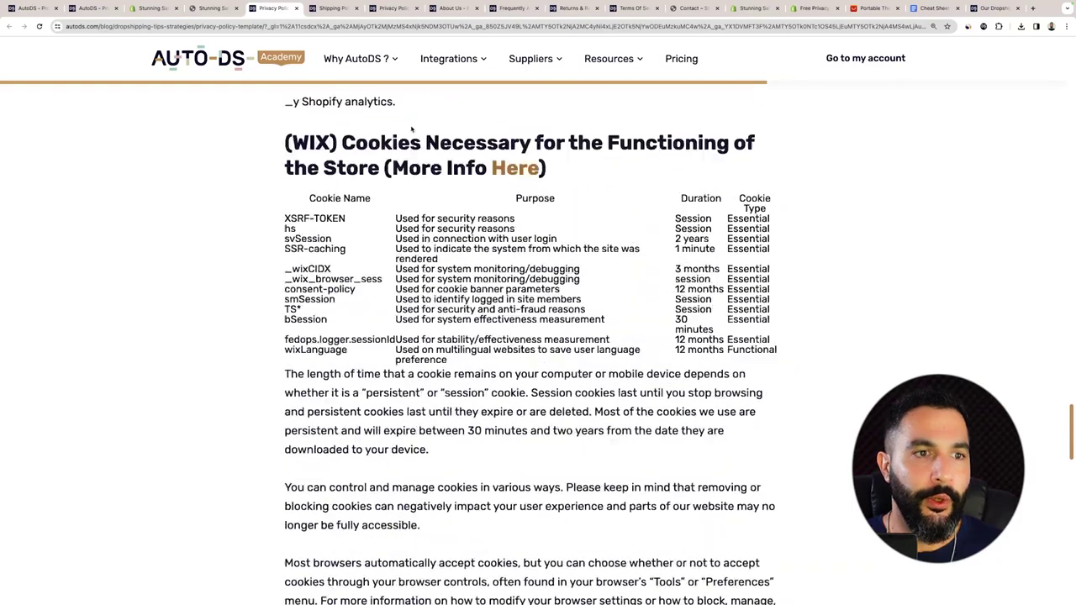
Look through the AutoDS template pages from Privacy Policy through FAQ and Returns to Terms Of Service
scroll(411, 129, up, 10)
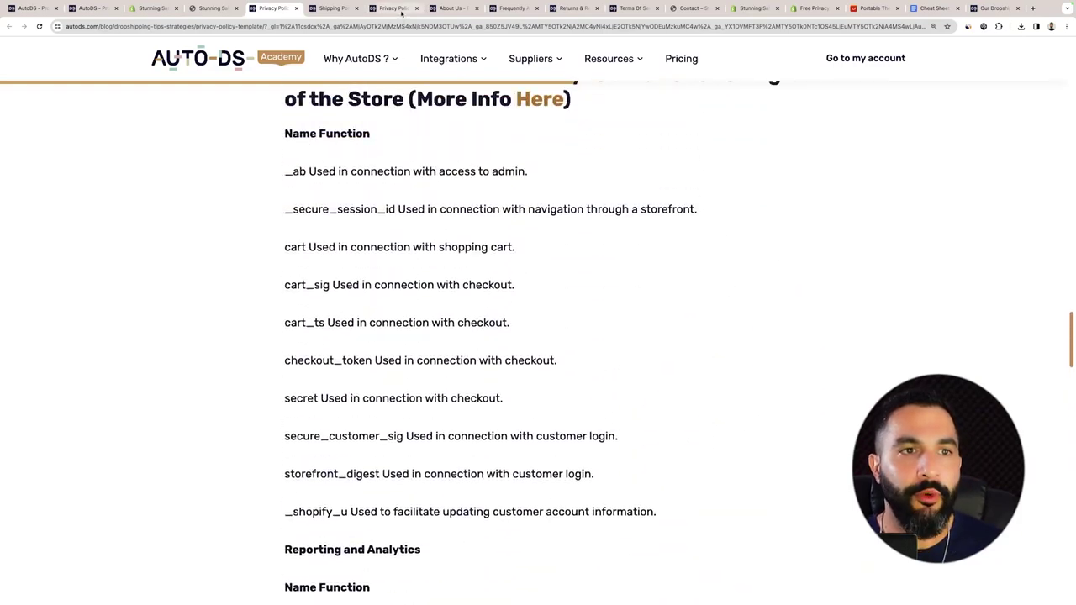
click(393, 8)
click(451, 8)
click(509, 8)
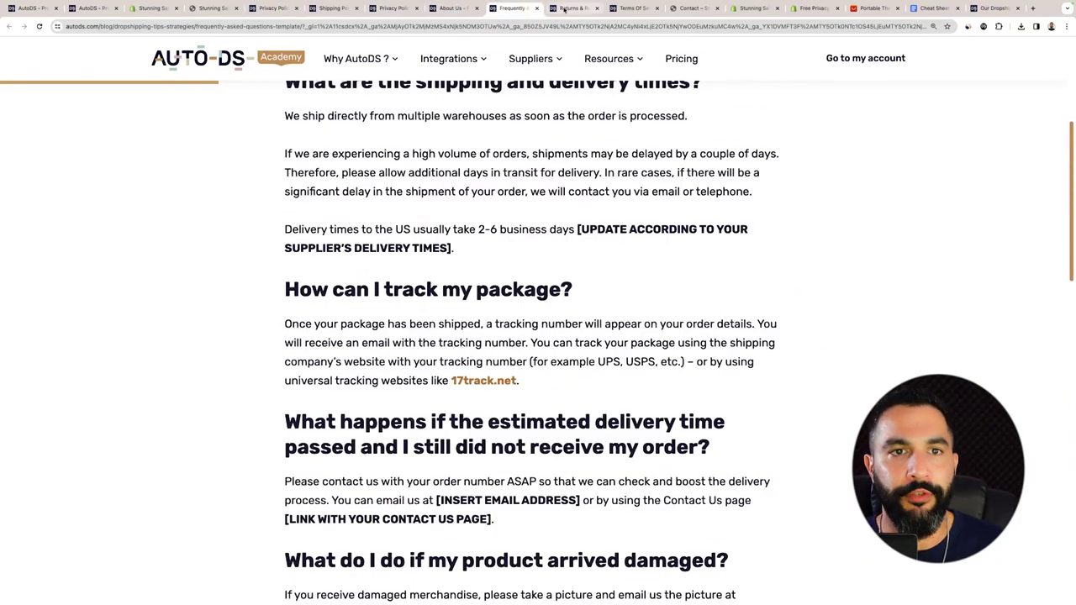
click(572, 9)
click(632, 8)
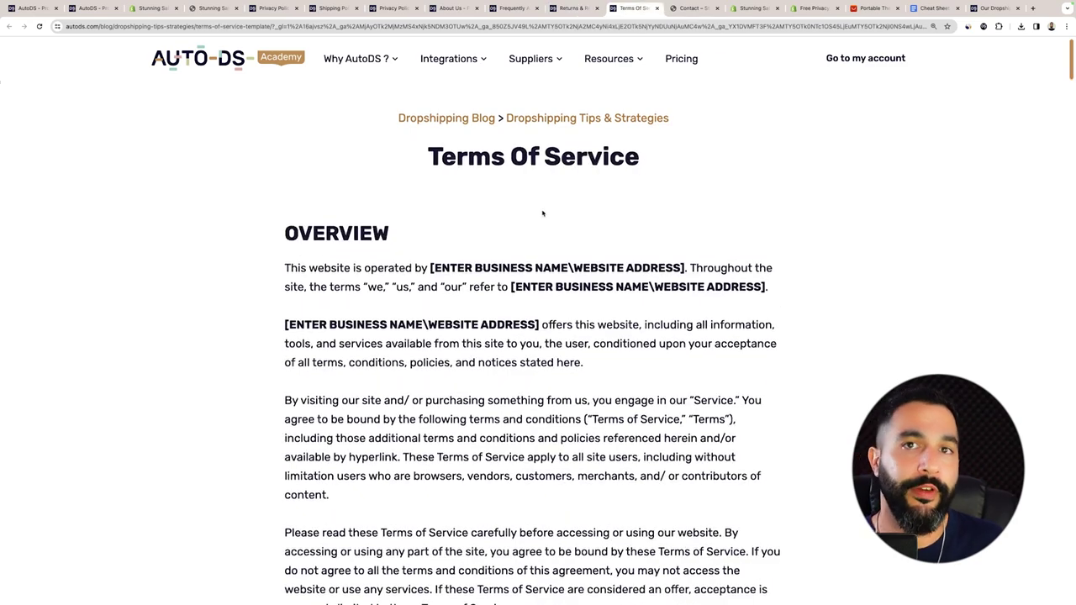
scroll(550, 168, down, 5)
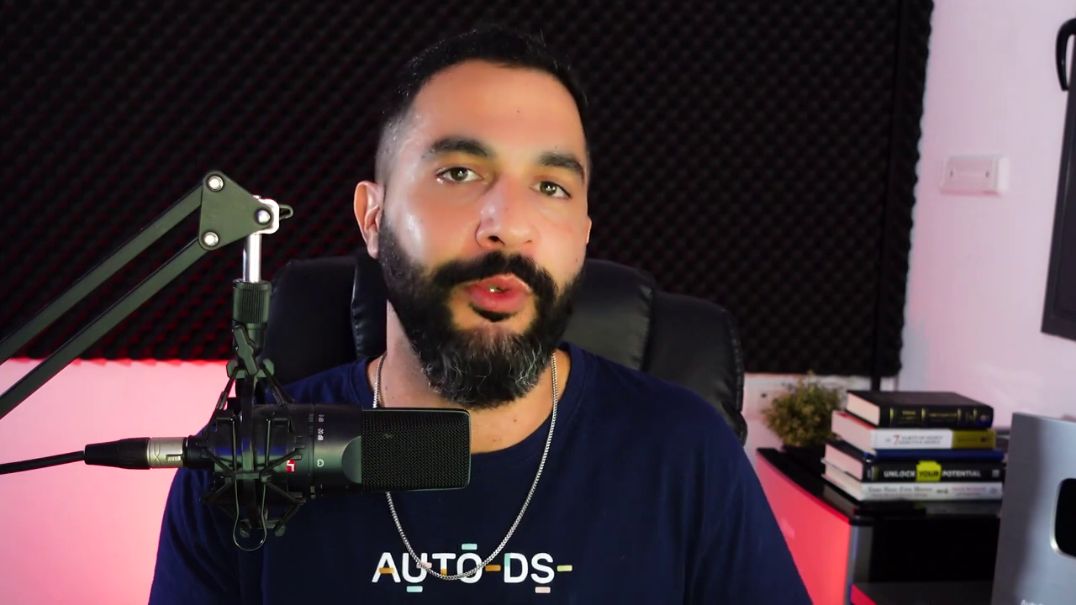
Review the Payment Settings and Shipping Zones items under Step 7 of the cheat sheet
drag(374, 299, 242, 299)
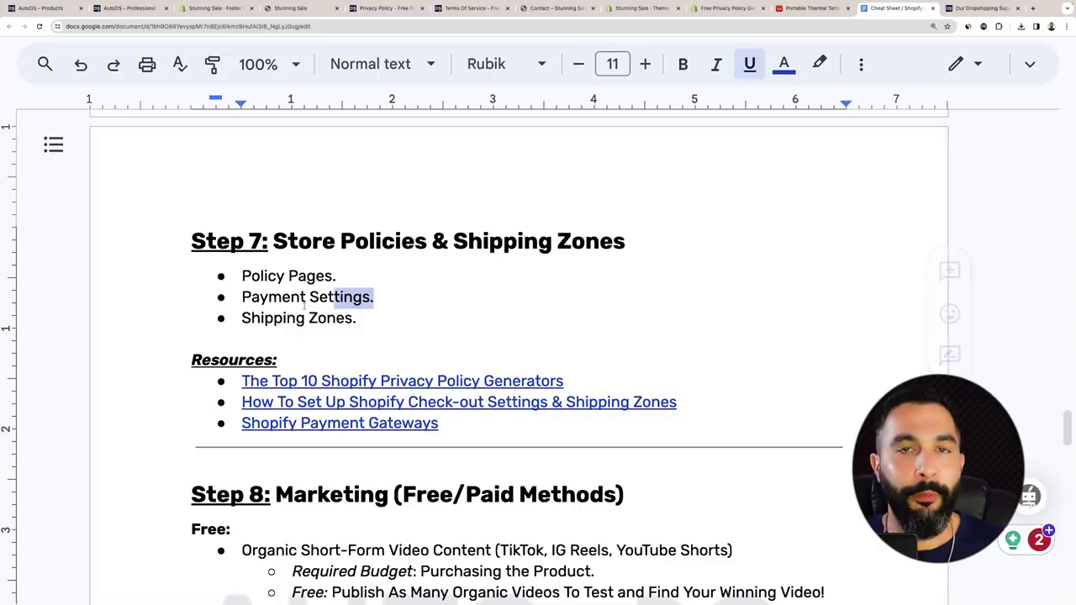
click(330, 298)
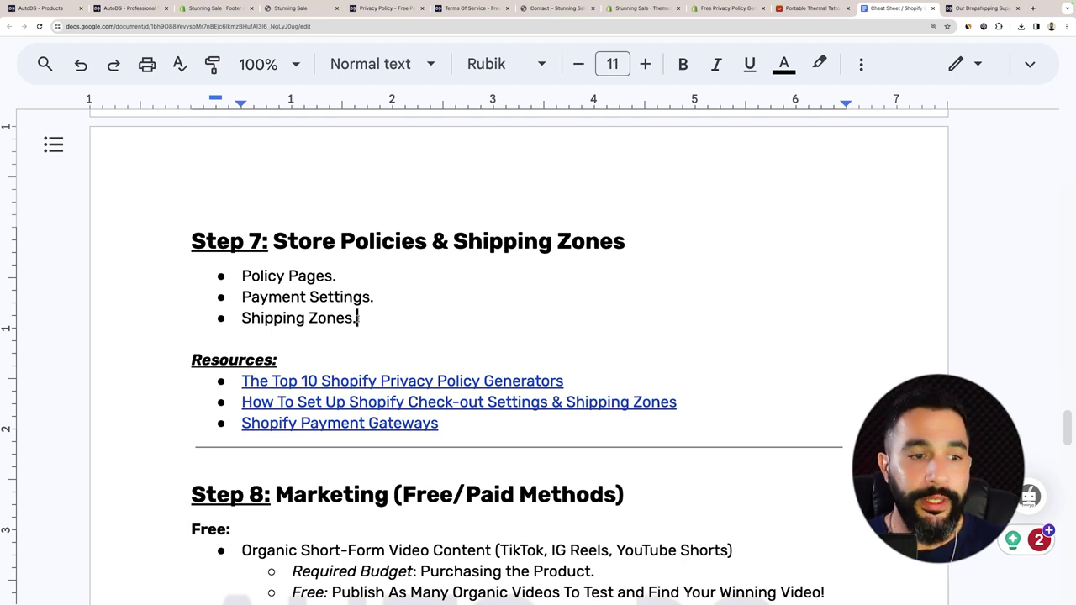
drag(360, 318, 243, 318)
click(303, 318)
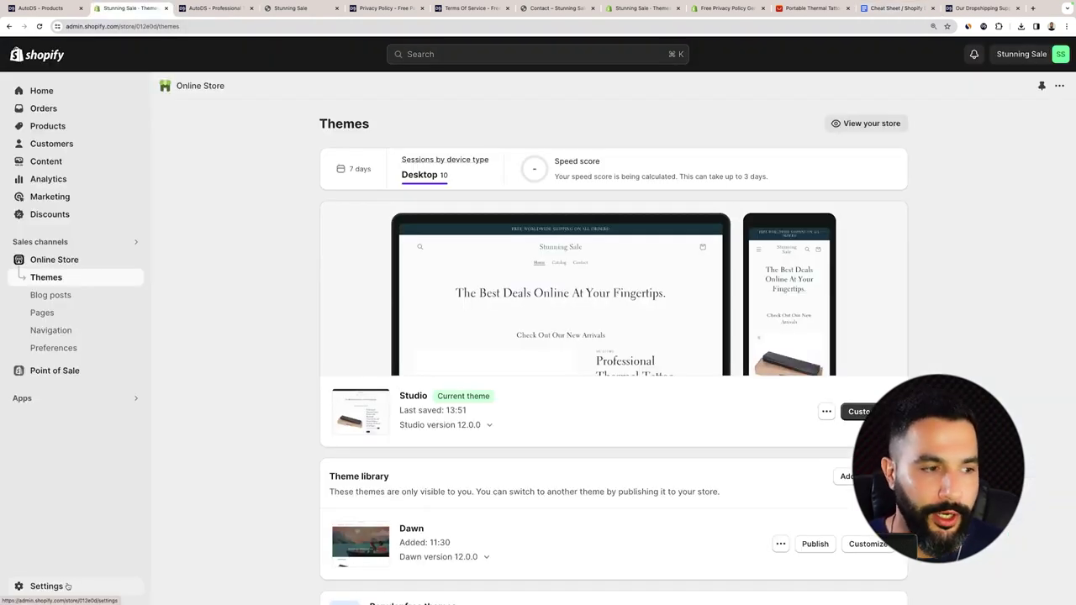
Open the store's payment settings and look over the thermal tattoo printer's product page on the storefront
click(72, 586)
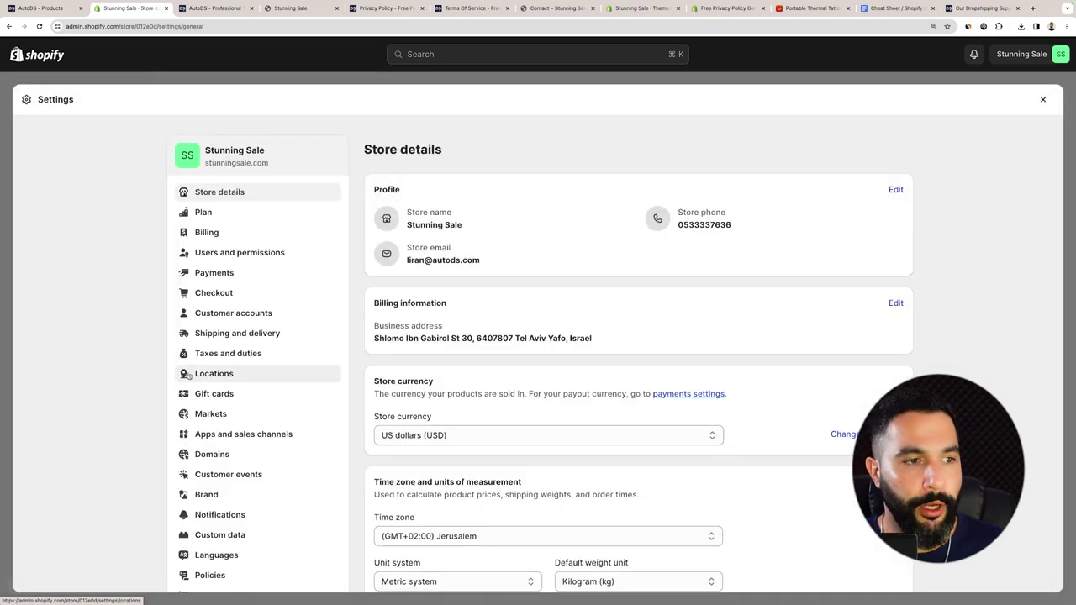
click(220, 273)
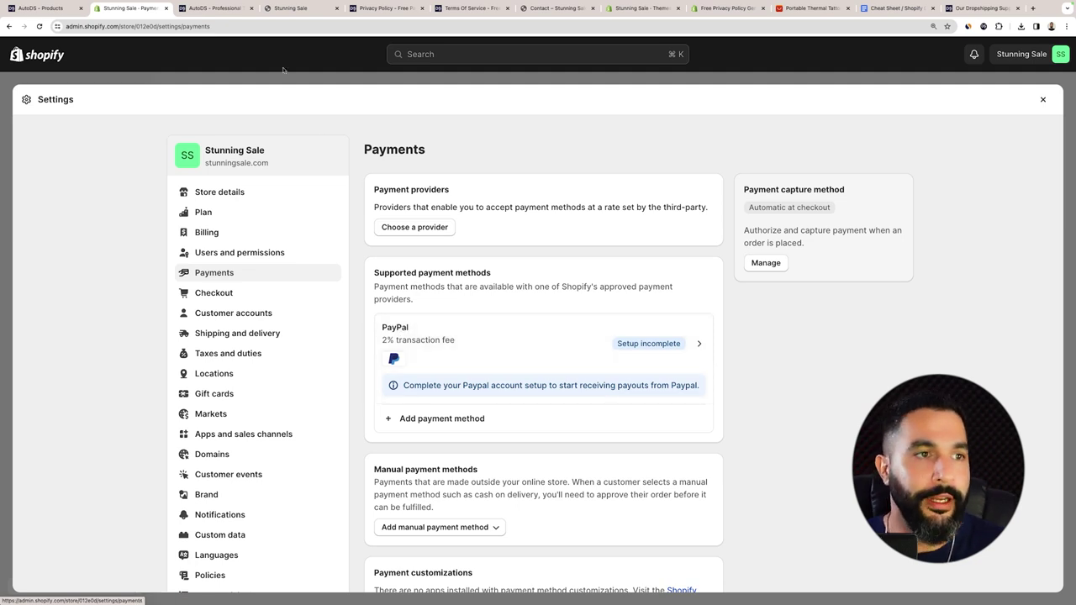
click(295, 7)
scroll(911, 260, down, 5)
scroll(751, 334, down, 3)
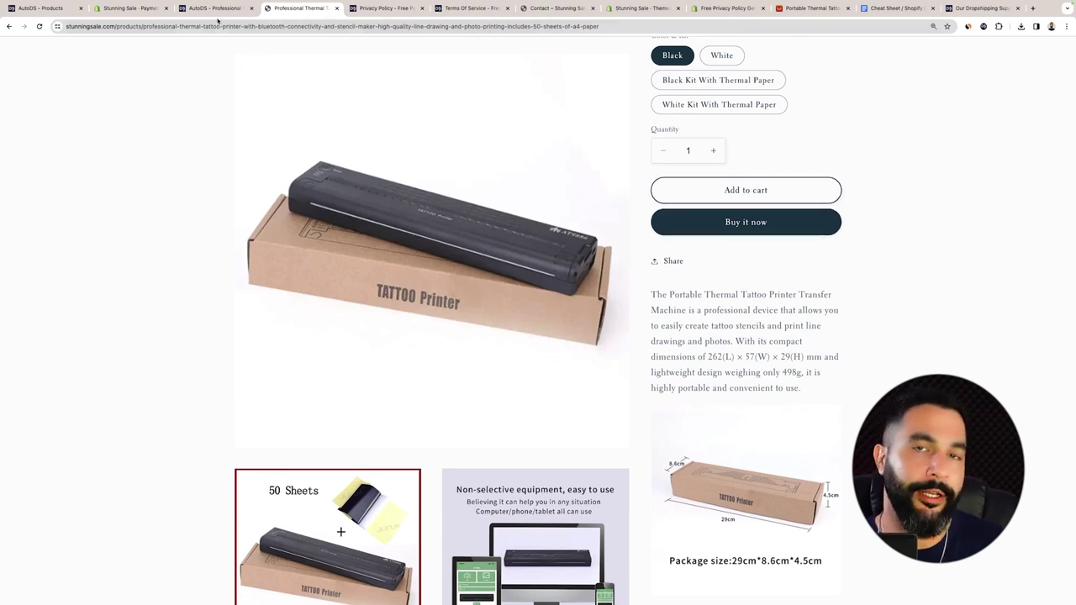
Return to the payment settings and browse the third-party payment providers
click(150, 10)
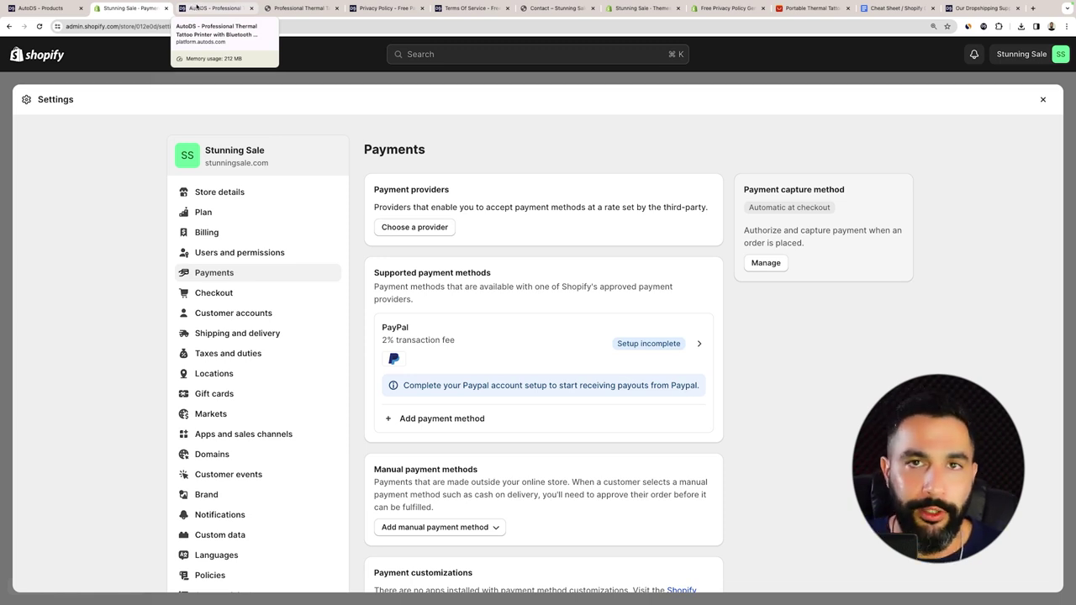
click(412, 228)
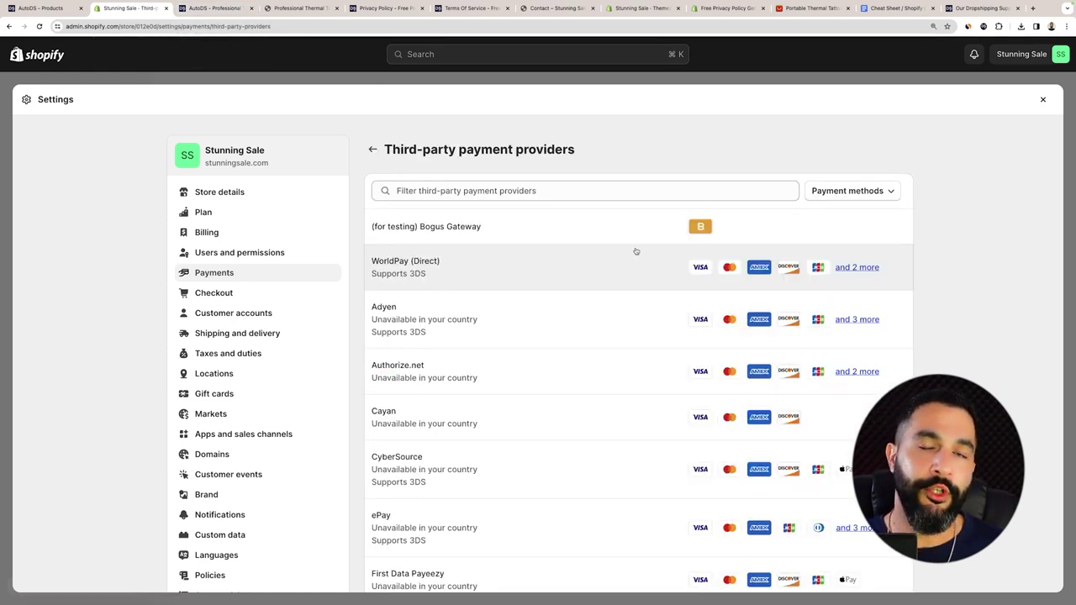
scroll(638, 250, down, 5)
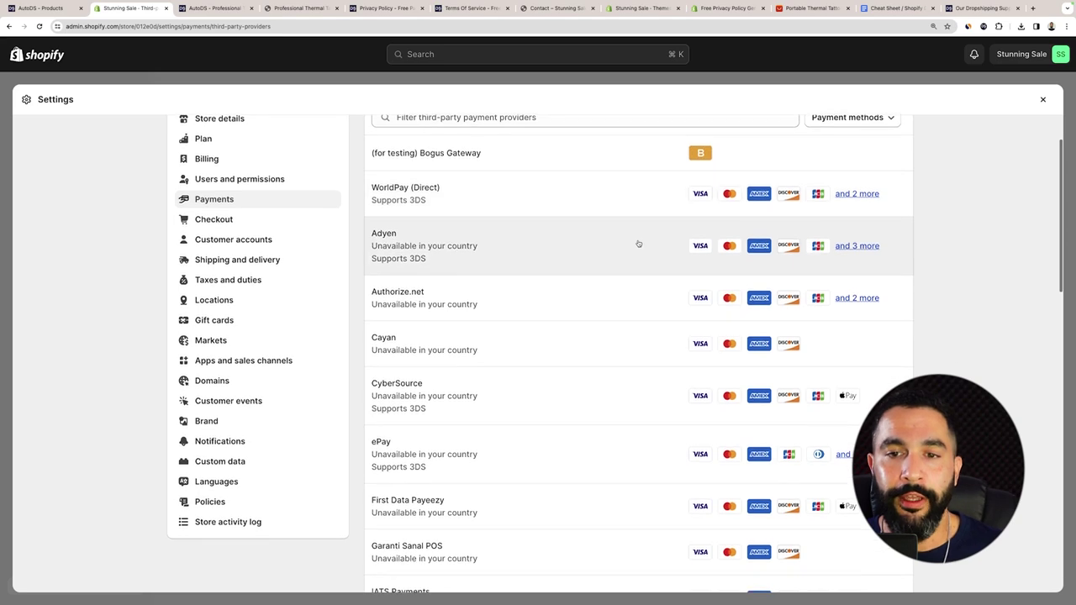
scroll(546, 210, up, 5)
scroll(553, 217, down, 3)
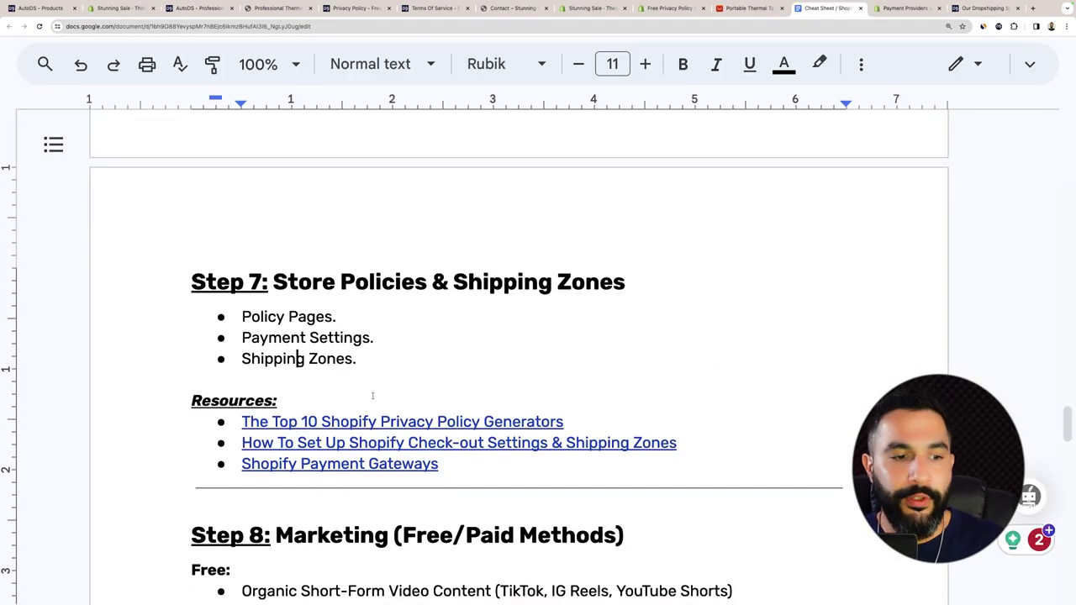
Open the Shopify Payment Gateways resource from the cheat sheet and filter its providers by United States
click(313, 466)
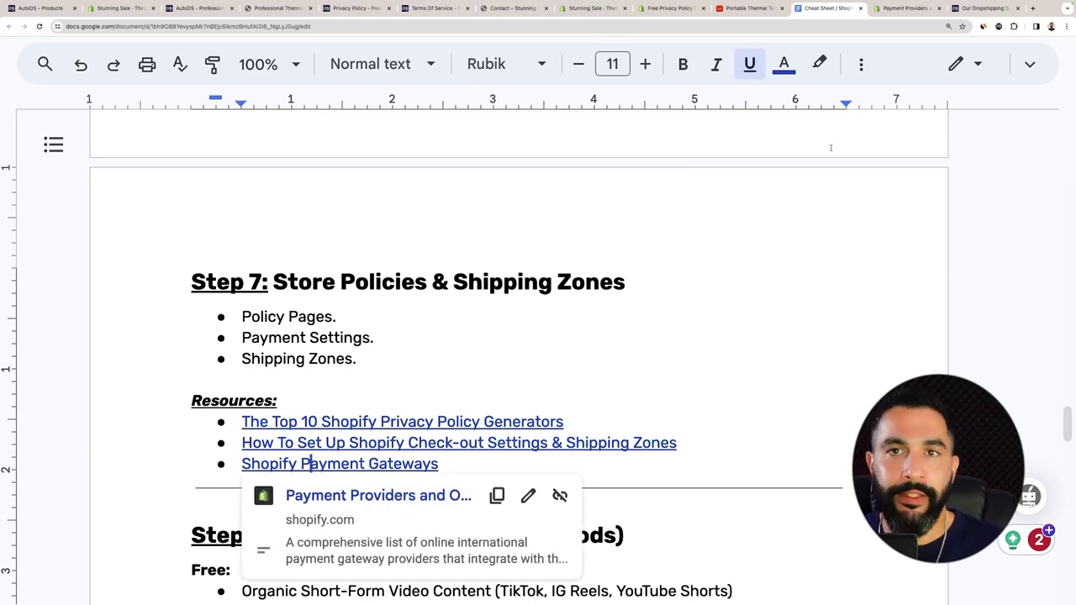
drag(995, 11, 215, 8)
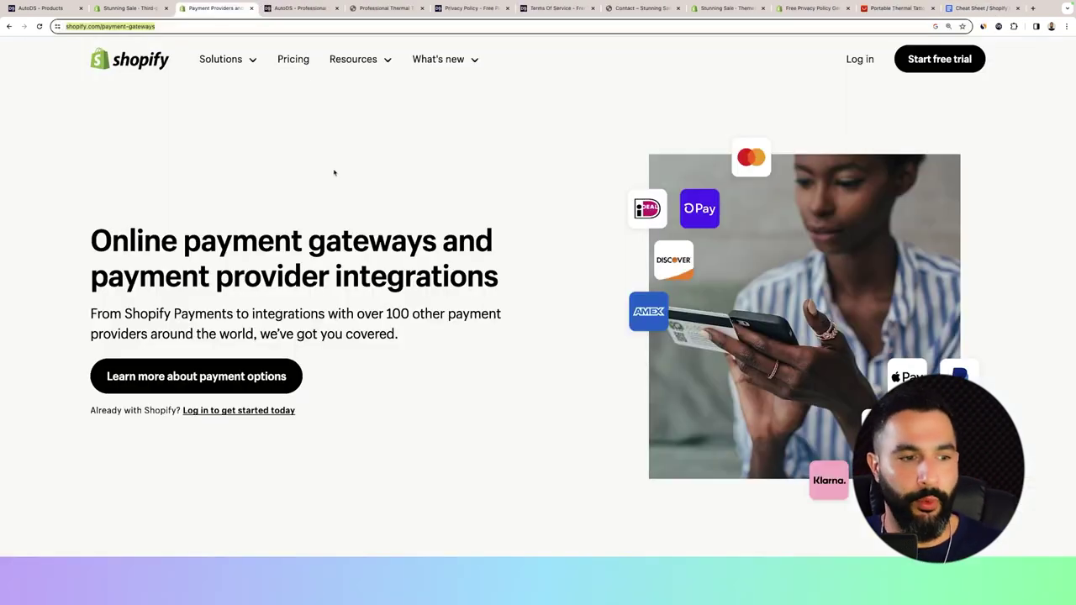
scroll(336, 196, down, 10)
click(396, 164)
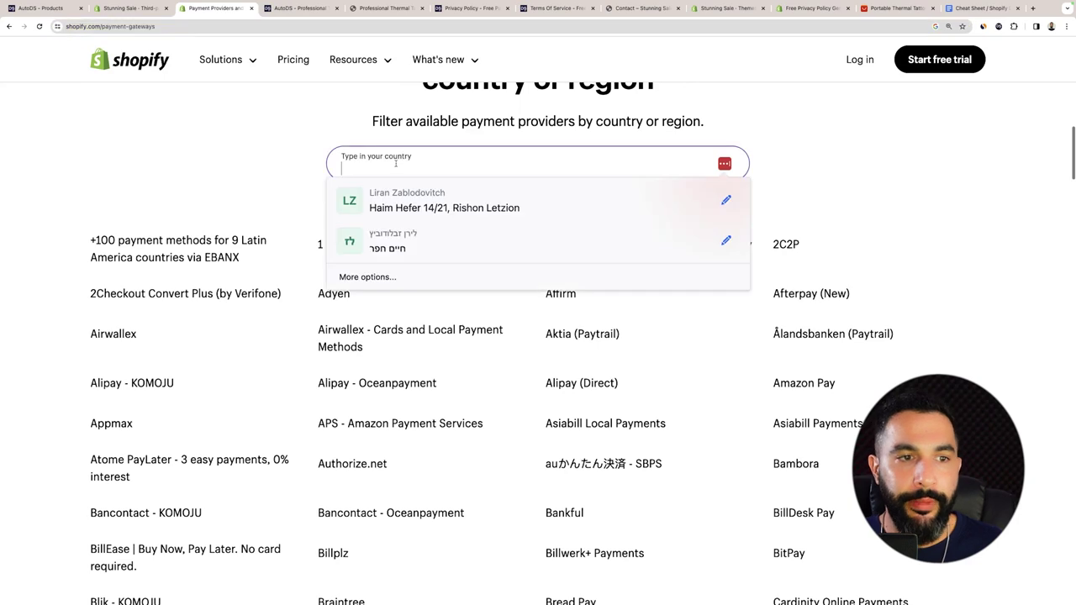
text(united stat)
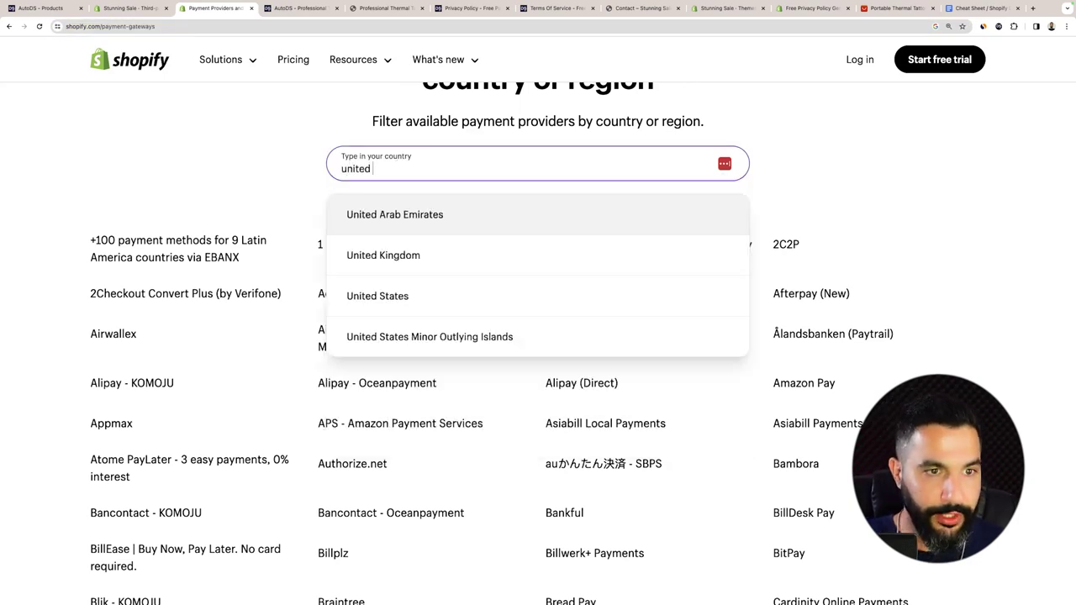
click(400, 215)
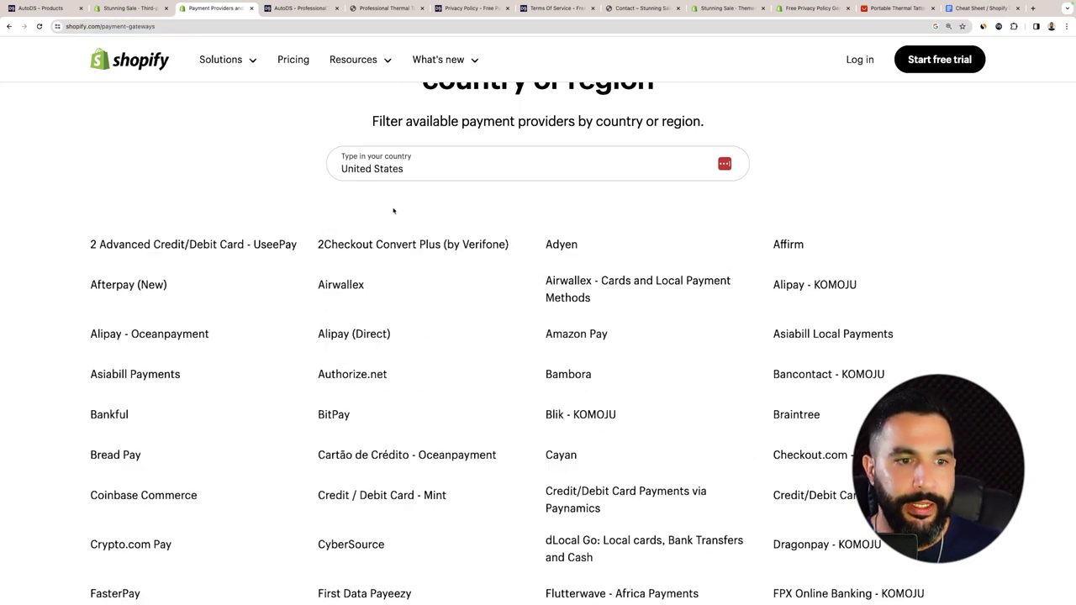
Examine the payment providers listed for the United States
scroll(396, 210, down, 4)
scroll(493, 205, up, 2)
scroll(358, 205, up, 2)
scroll(542, 202, down, 5)
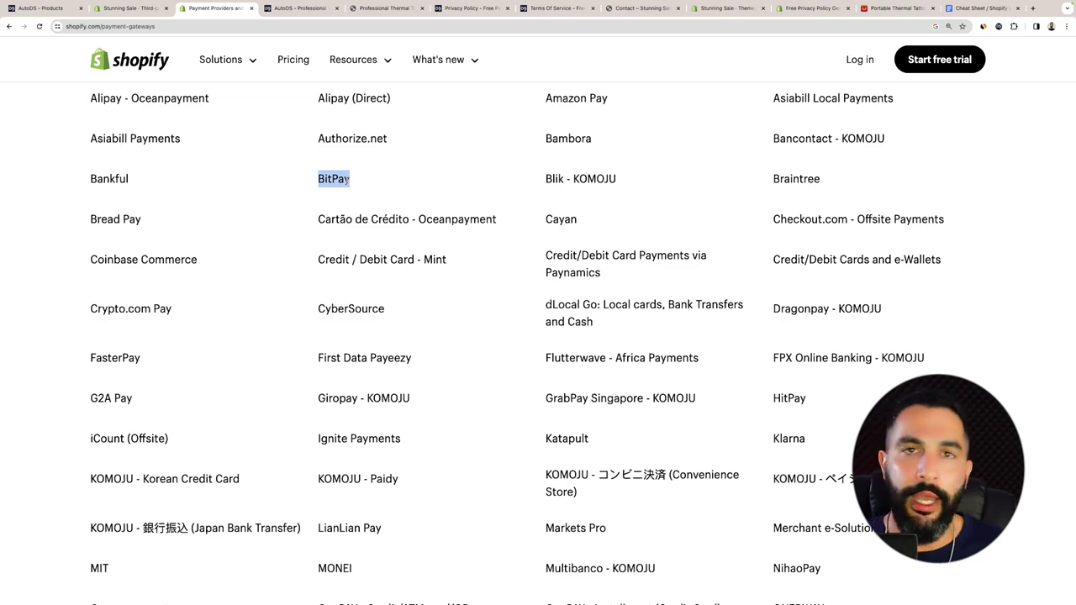
scroll(348, 180, down, 5)
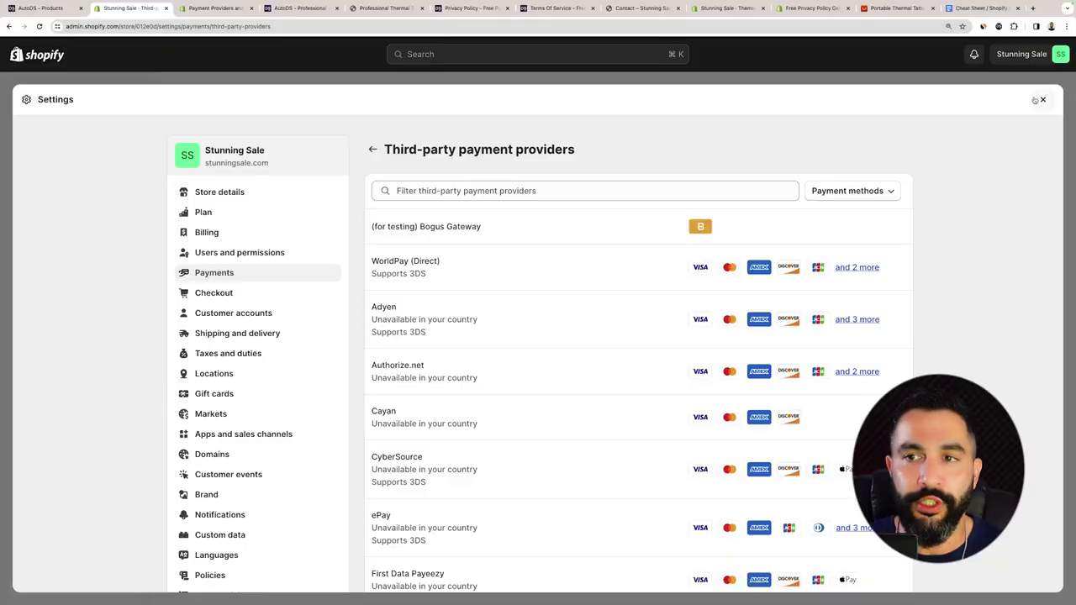
Open the general shipping rates profile in the store settings and examine its Domestic and International zones at a larger zoom
click(237, 333)
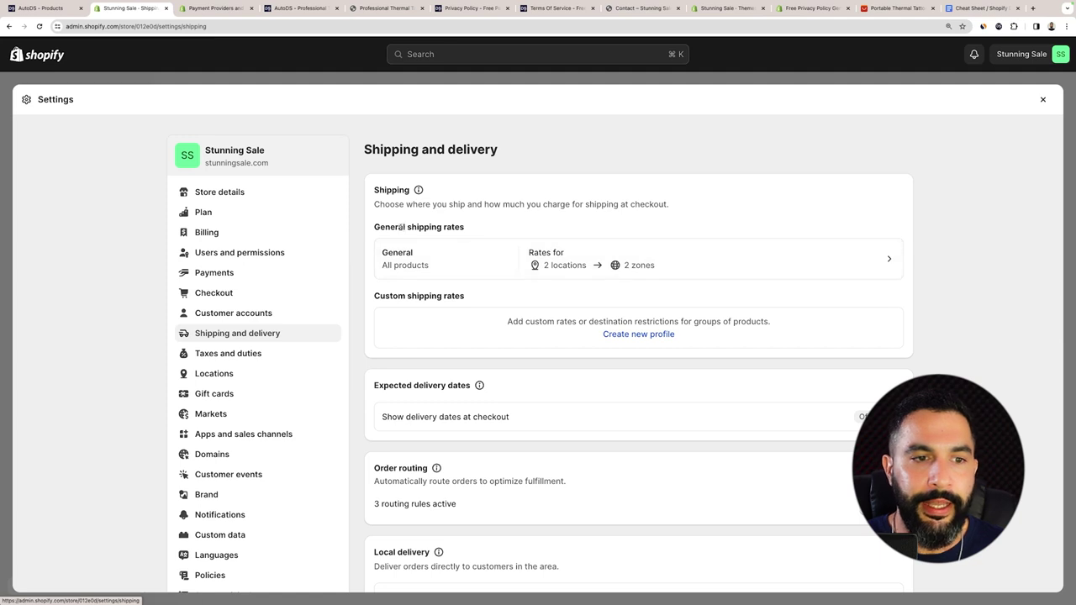
click(740, 265)
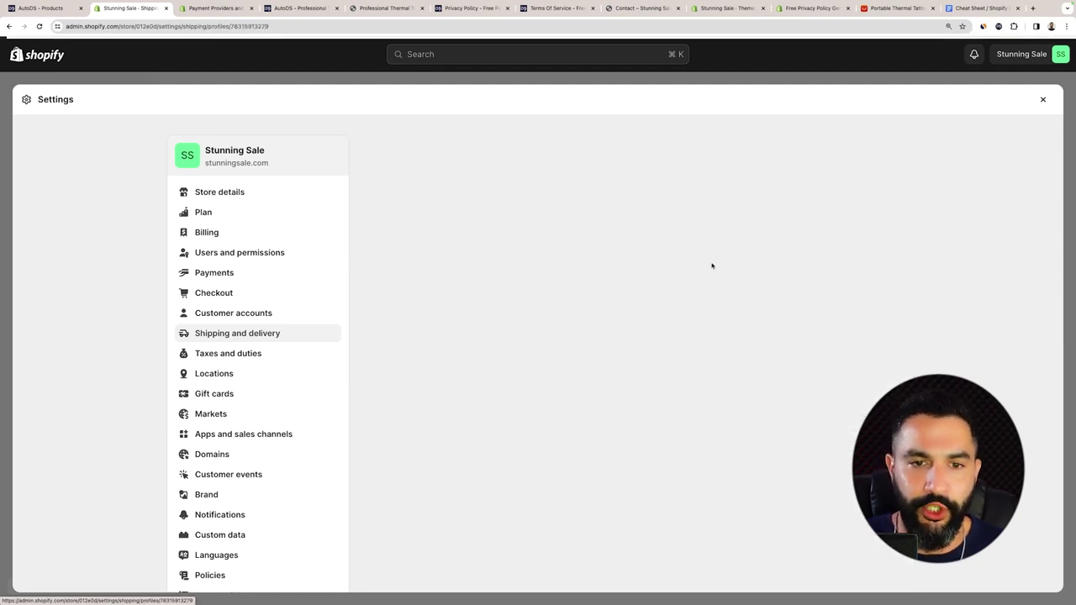
scroll(640, 277, down, 5)
scroll(645, 299, up, 2)
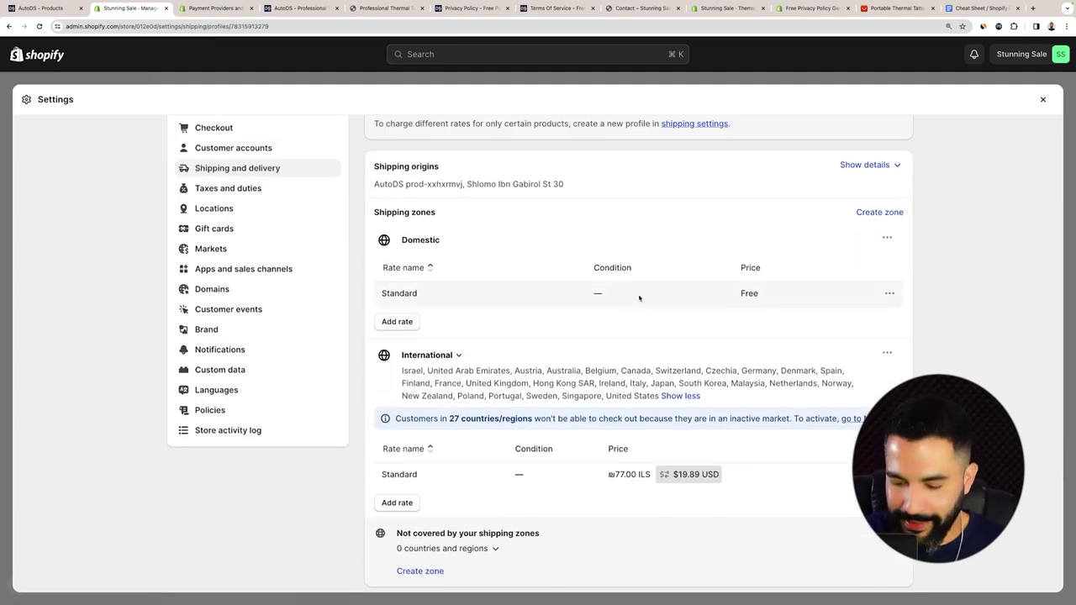
key(super+equal)
scroll(639, 298, down, 4)
drag(623, 264, 673, 265)
scroll(673, 265, up, 5)
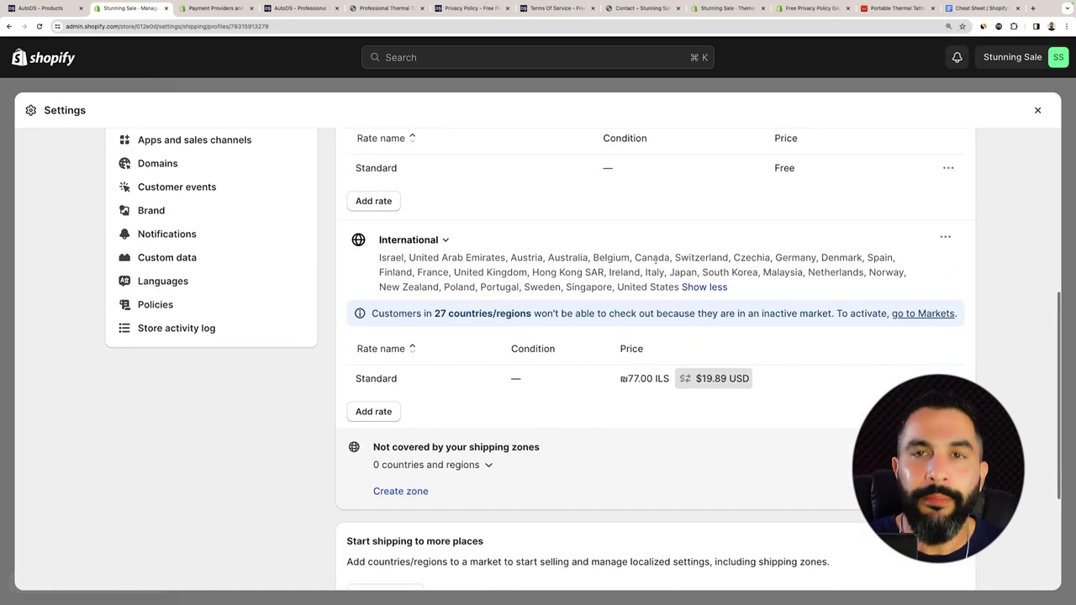
Delete the Domestic shipping zone and the International zone's Standard rate
click(945, 312)
click(918, 365)
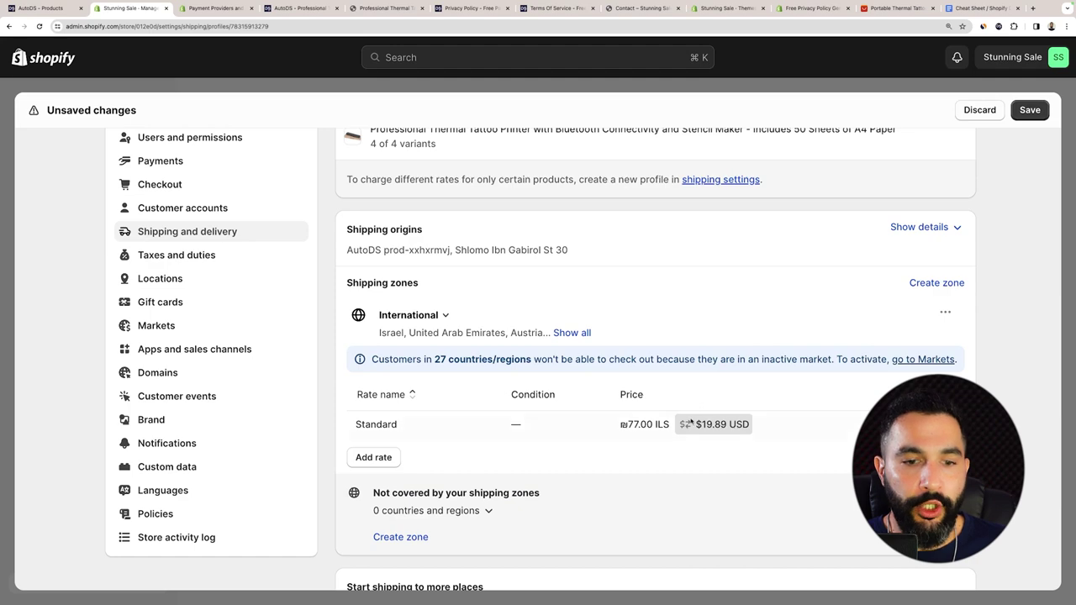
click(946, 423)
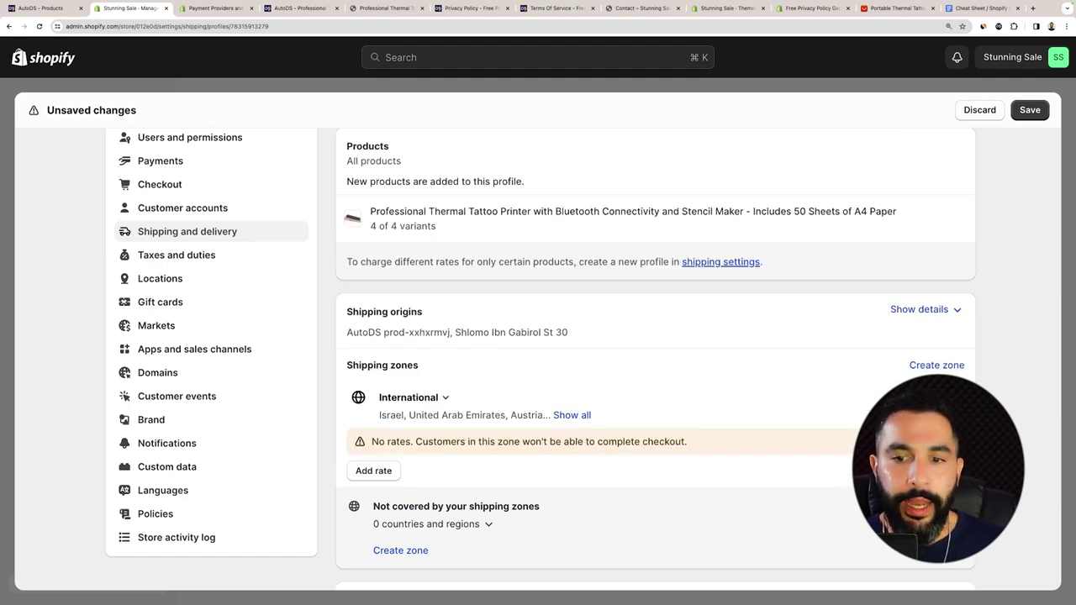
click(447, 399)
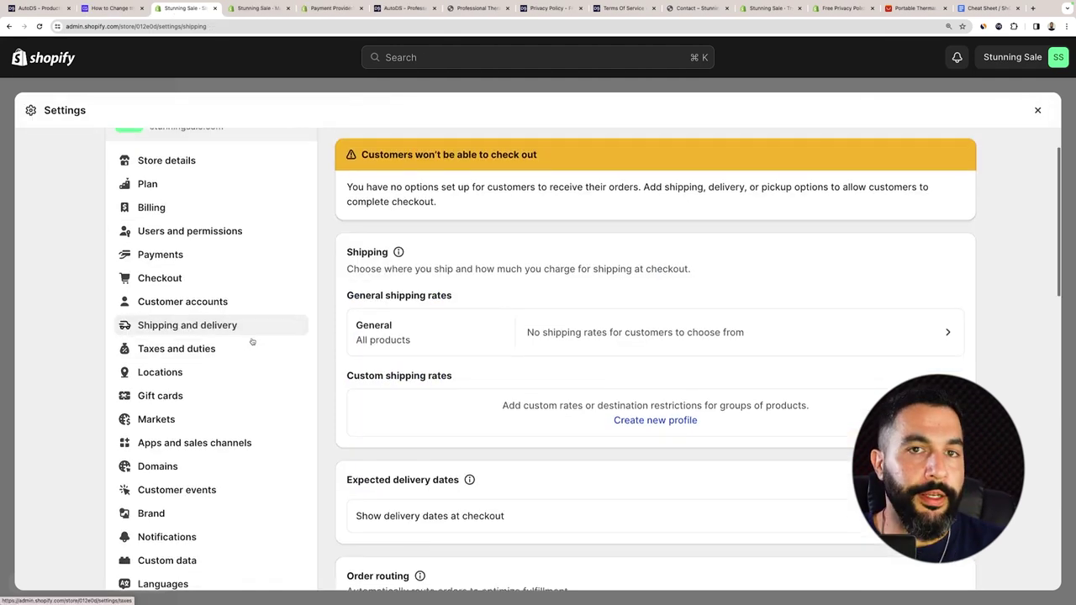
Start a new store location in the Locations settings and name it "USA Warehouse"
scroll(190, 351, down, 2)
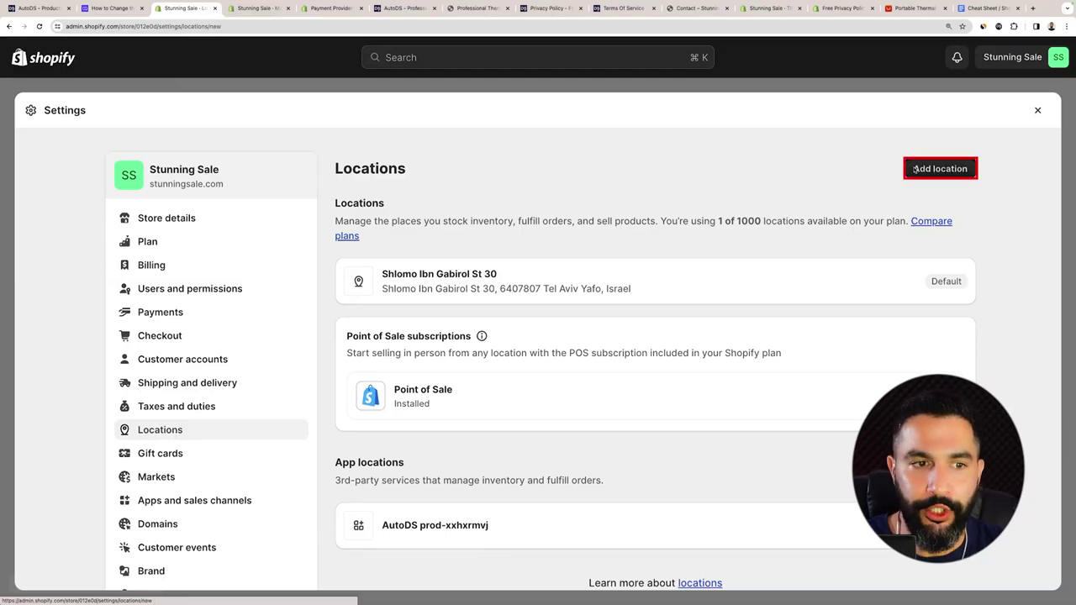
click(940, 167)
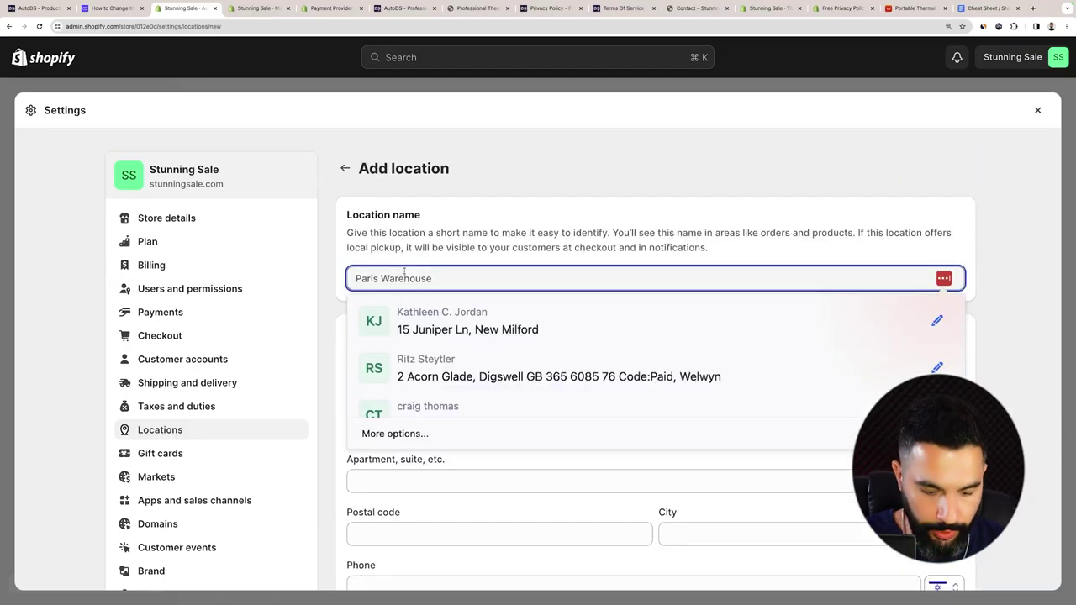
text(USA Warehouse)
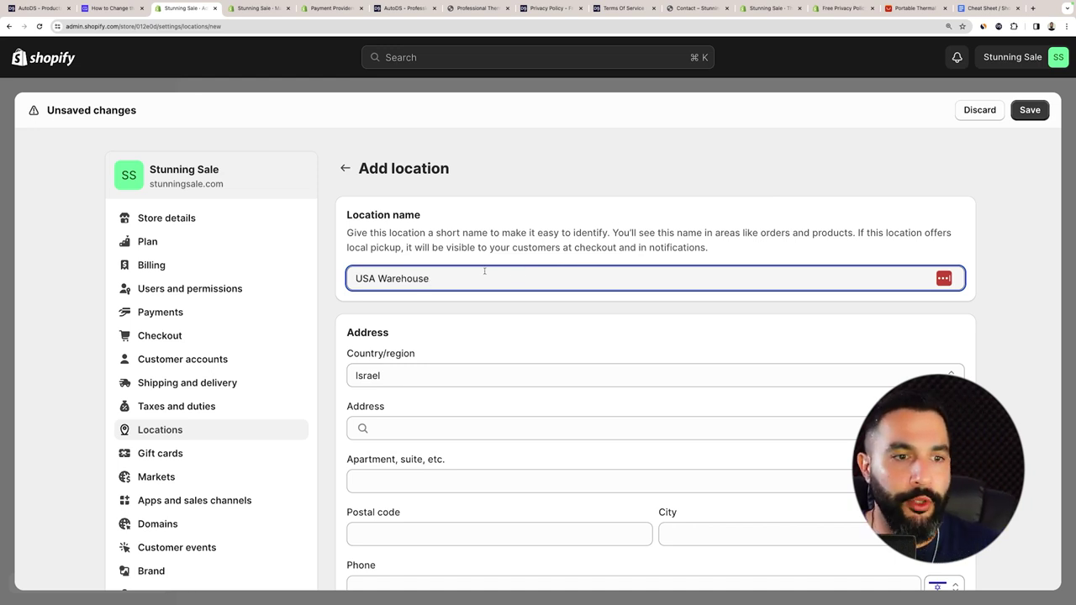
drag(376, 278, 354, 279)
text(China)
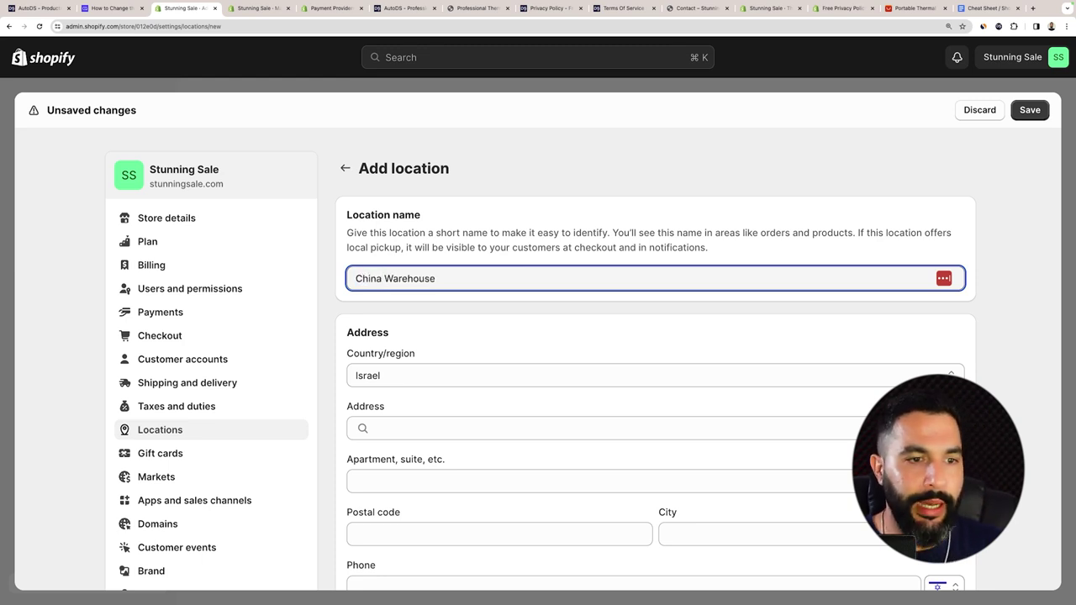
key(BackSpace)
key(BackSpace)
key(BackSpace)
key(BackSpace)
key(BackSpace)
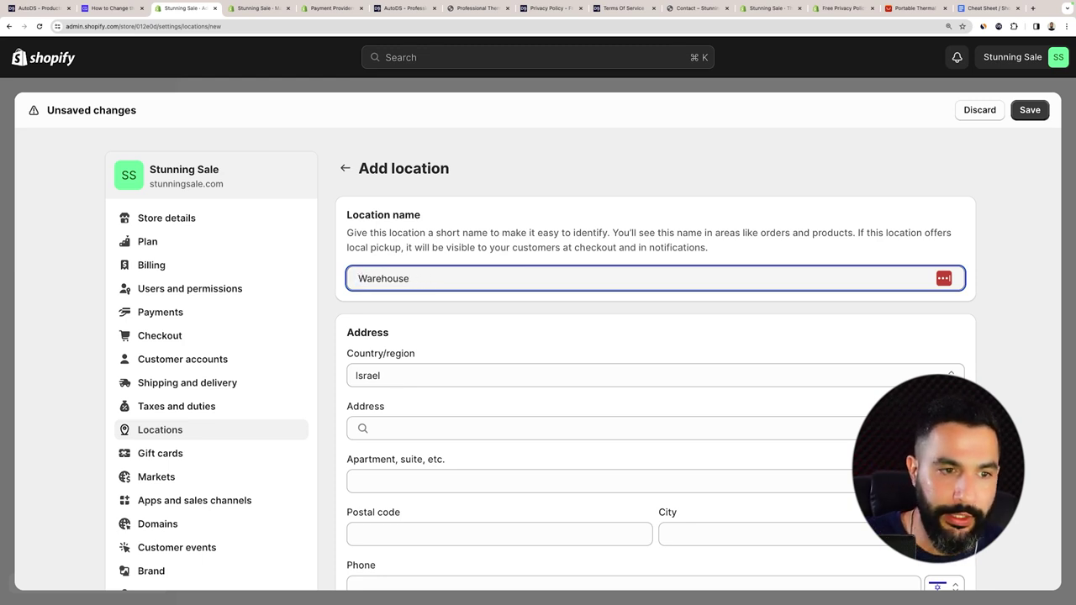
text(USA)
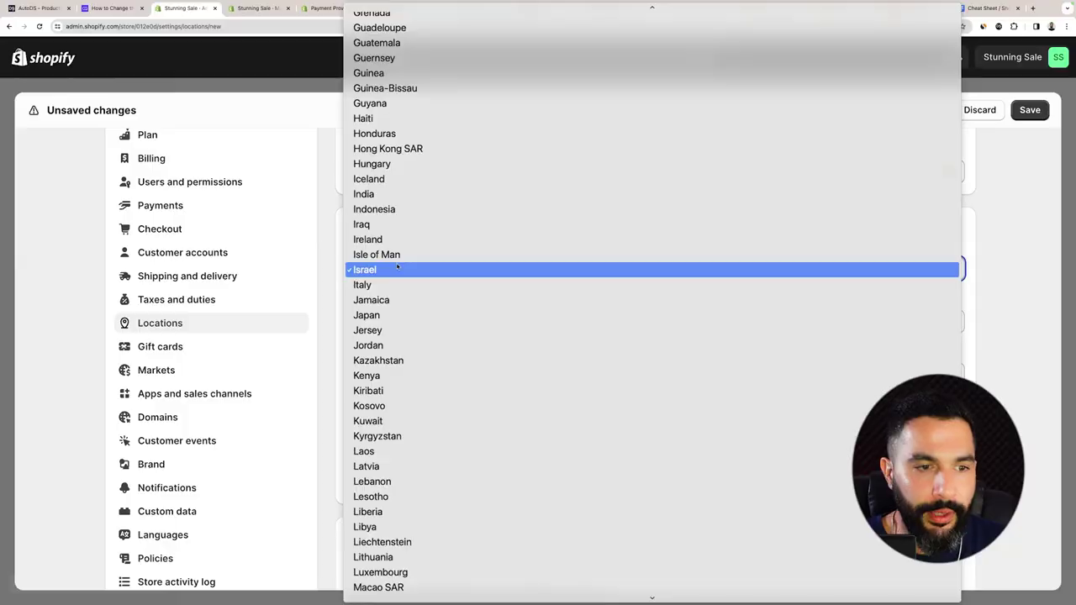
Set the new location's country to United States, fill in its address and phone number, and save the location
key(u)
scroll(399, 337, down, 3)
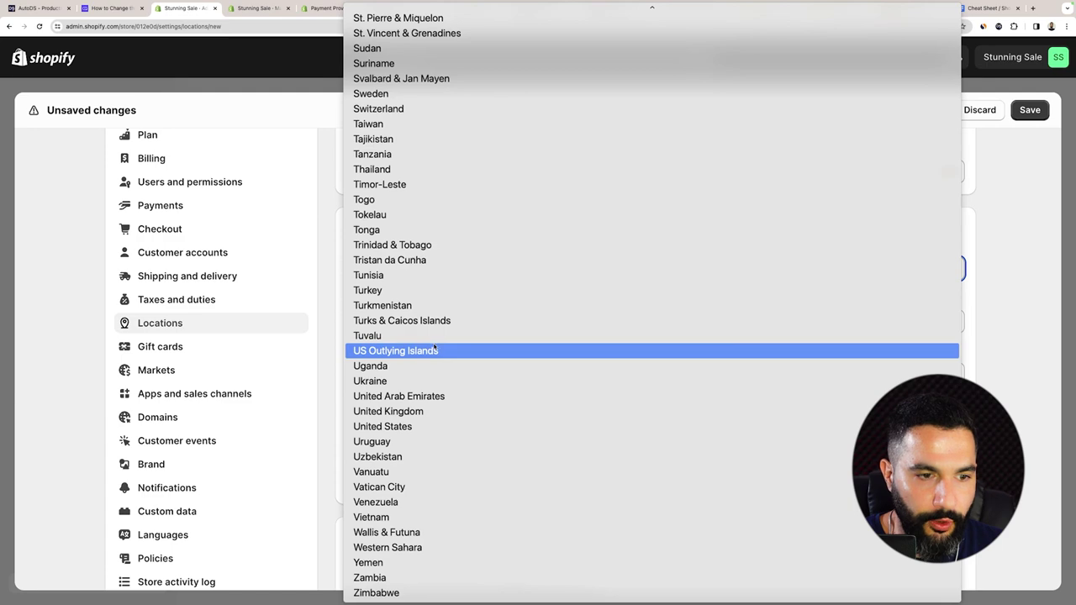
click(402, 412)
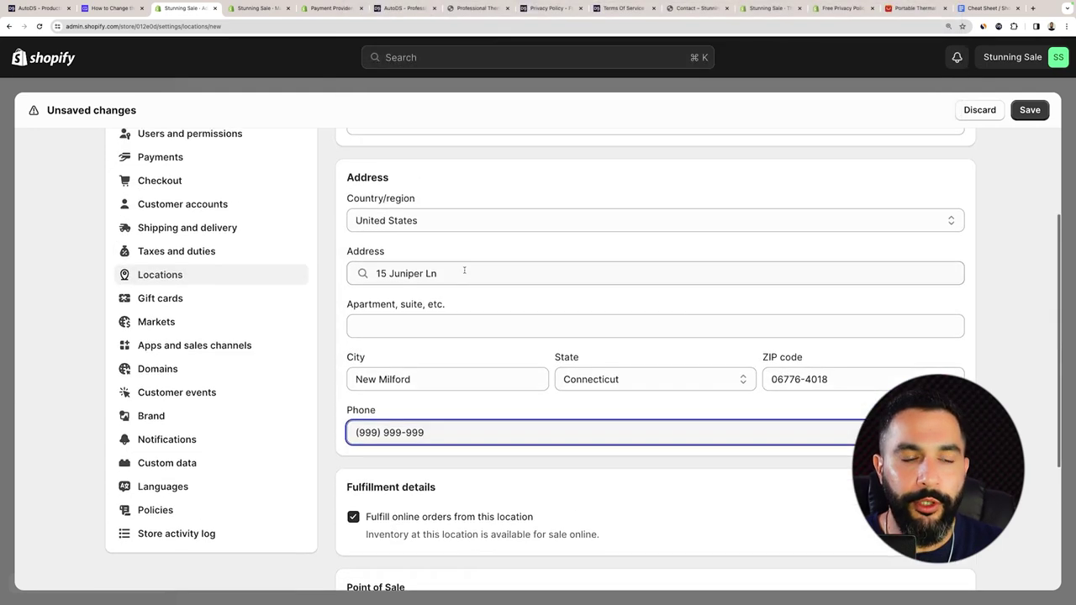
scroll(460, 269, down, 3)
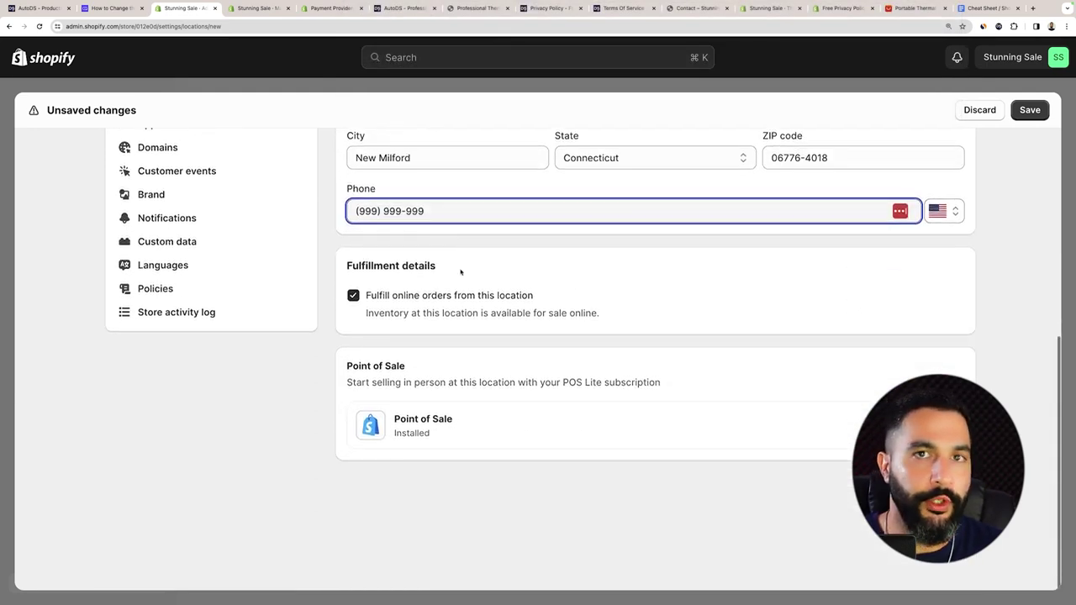
click(986, 287)
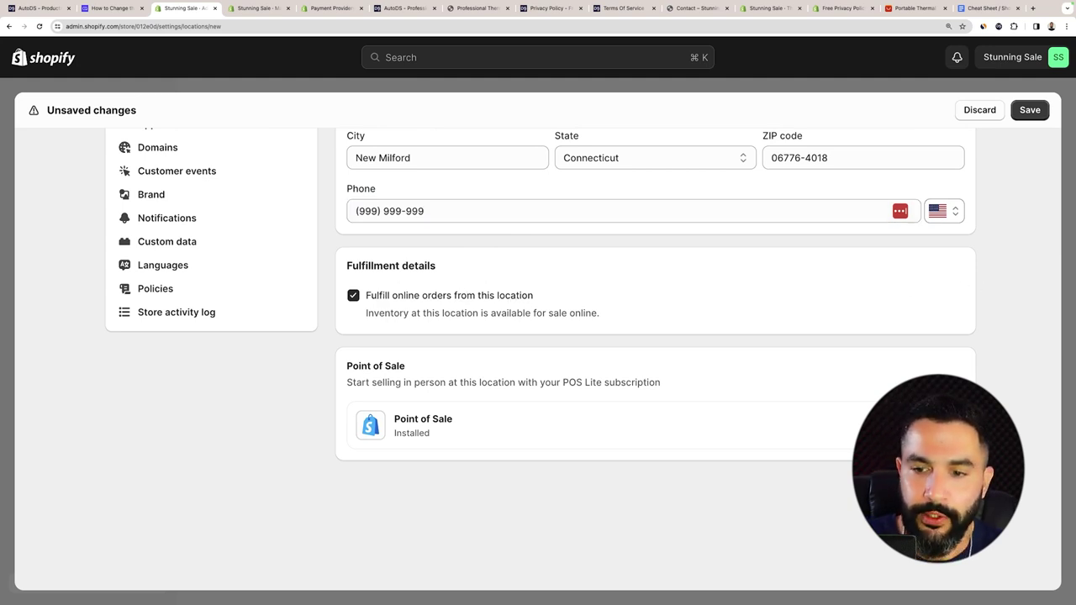
click(1031, 110)
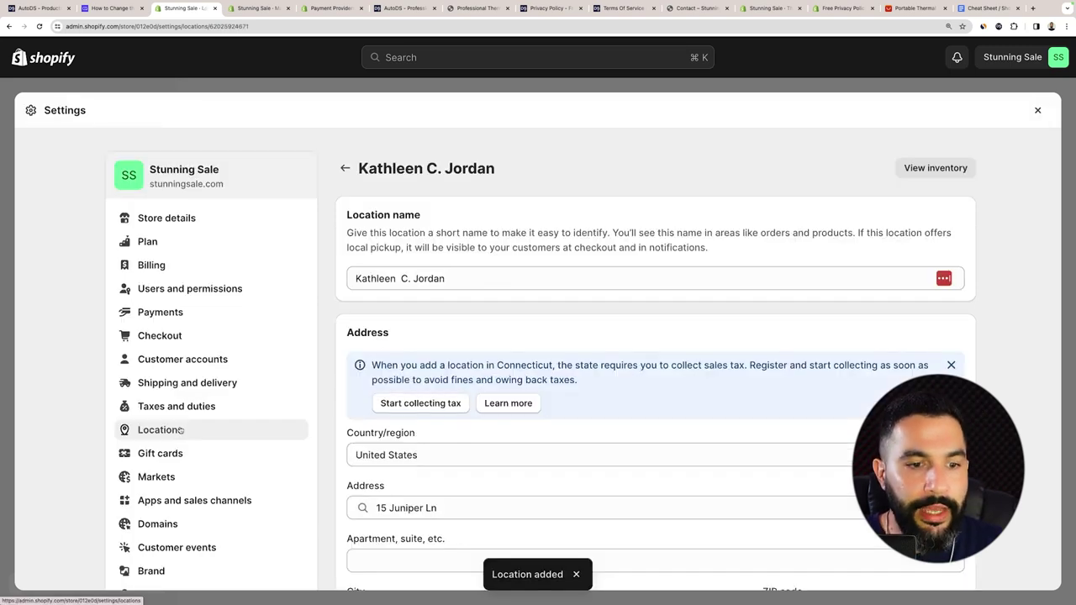
Start a new custom shipping profile in the Shipping and delivery settings and name it "USA Warehouse"
click(187, 382)
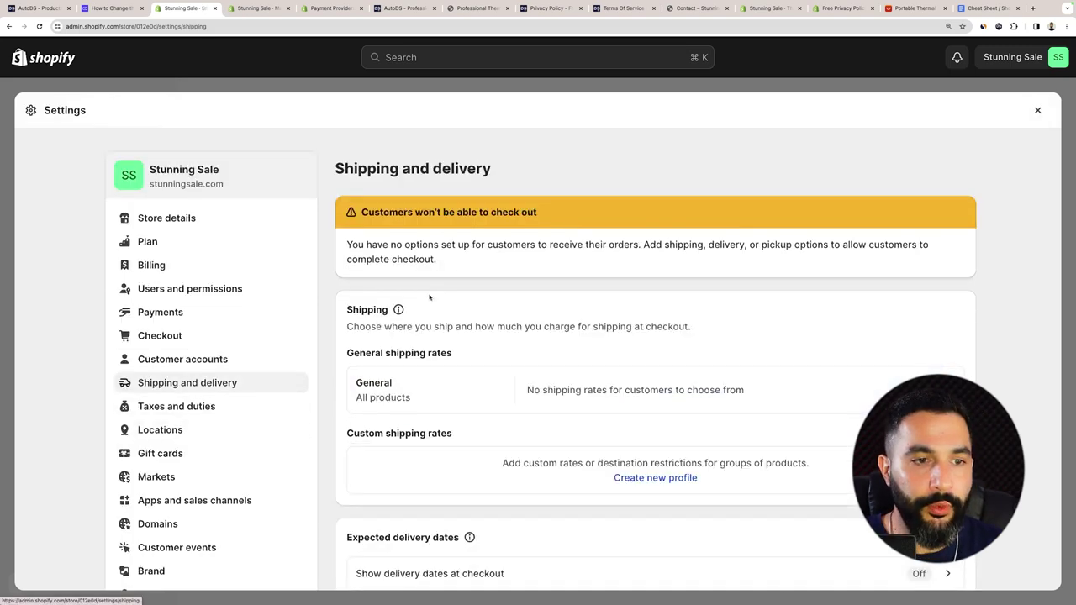
scroll(588, 303, down, 3)
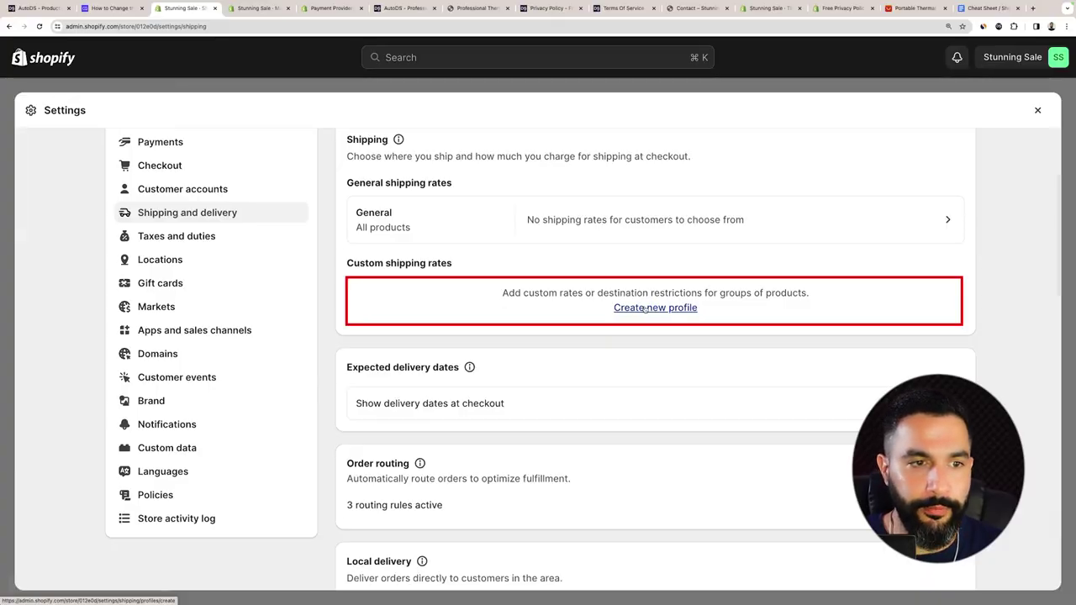
click(645, 308)
text(USA Warehouse)
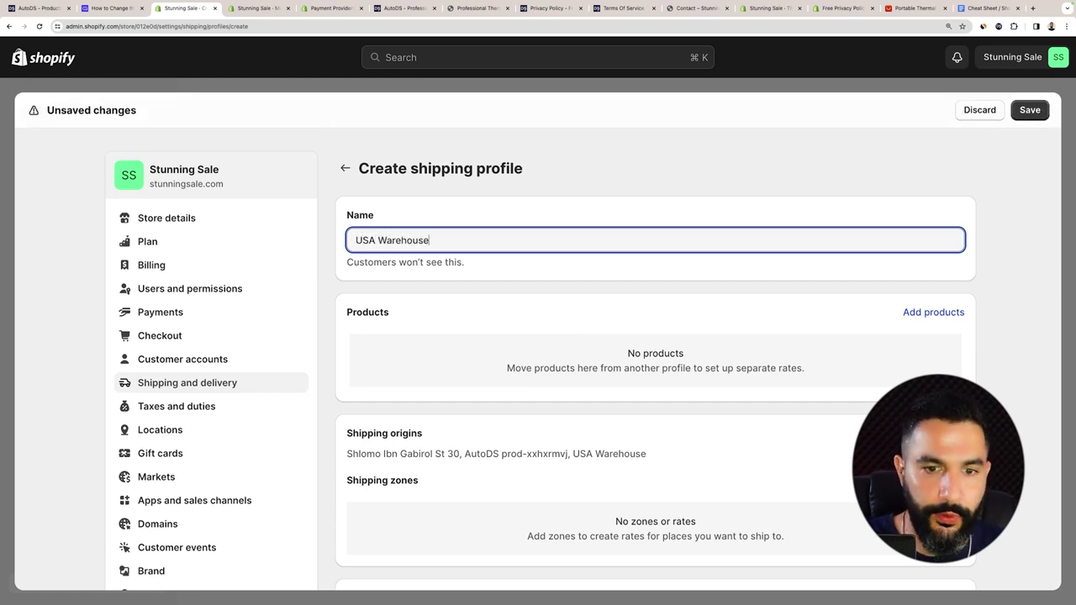
Add all variants of the Professional Thermal Tattoo Printer to the shipping profile and save the profile
click(933, 312)
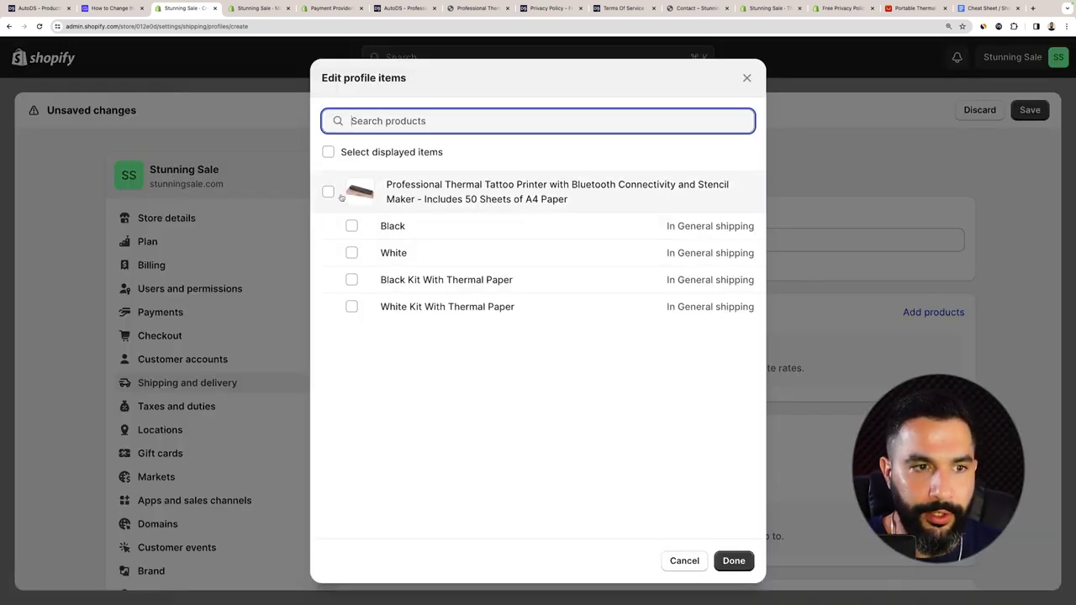
click(328, 192)
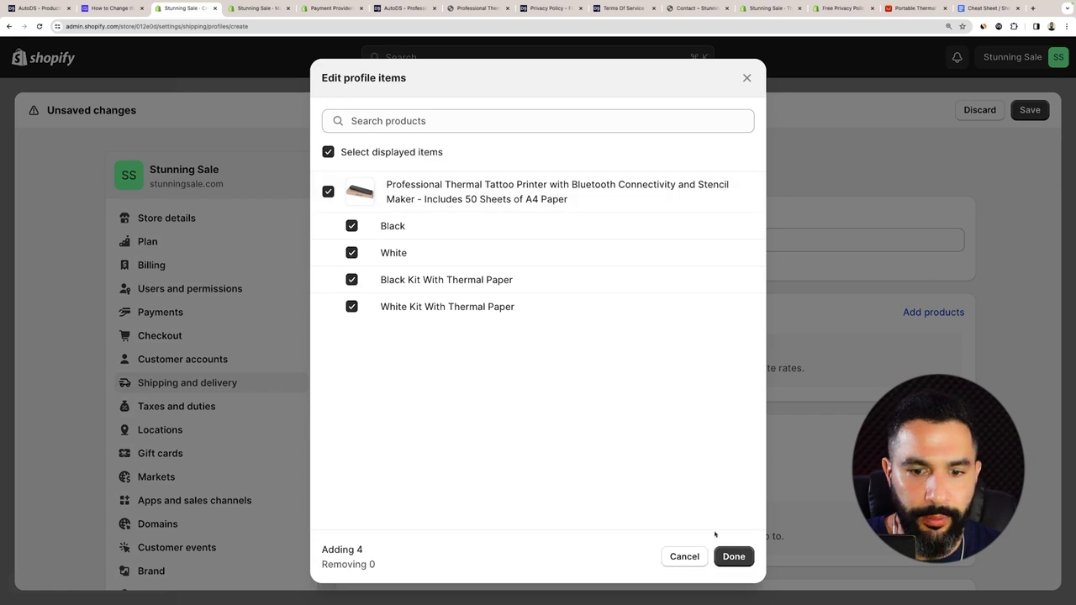
click(733, 557)
scroll(476, 312, down, 2)
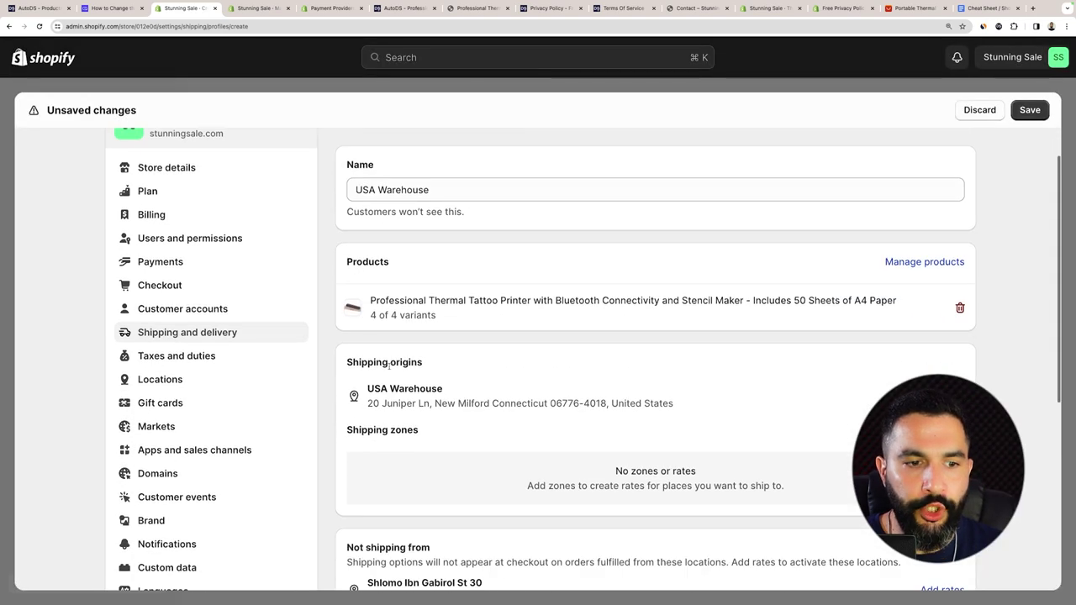
scroll(414, 364, down, 2)
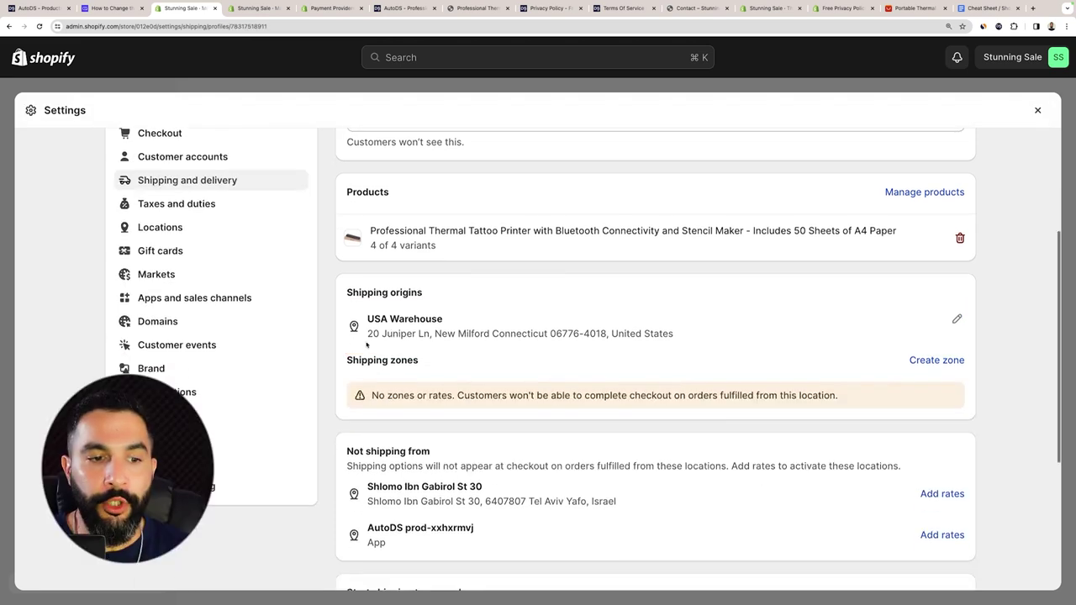
Start a new shipping zone for the USA Warehouse origin and include all International countries in it
click(934, 358)
scroll(444, 295, down, 2)
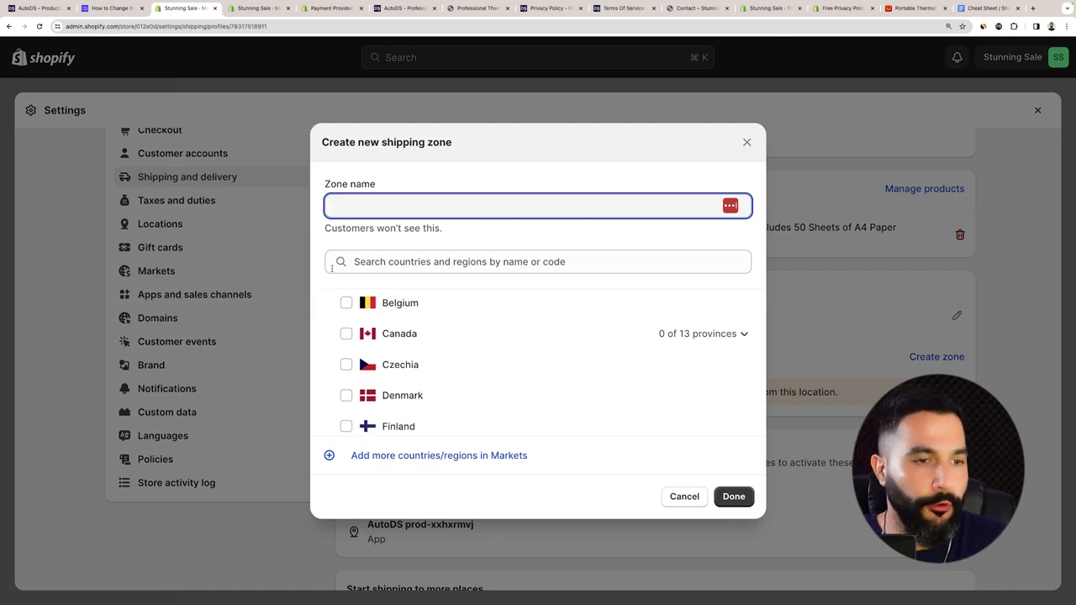
scroll(340, 307, up, 3)
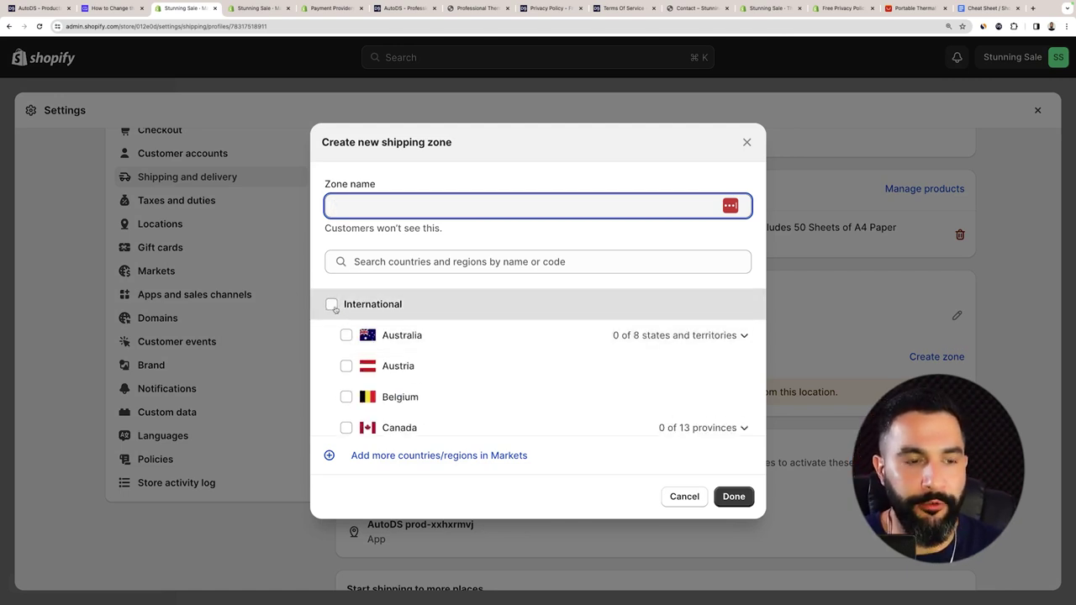
click(333, 305)
scroll(454, 328, down, 10)
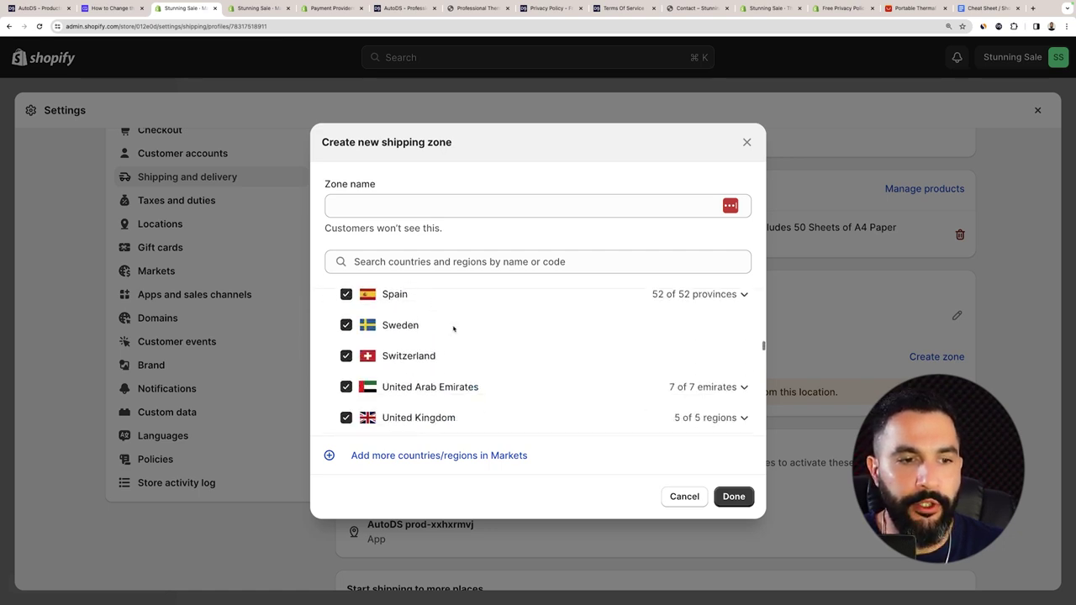
scroll(454, 329, down, 2)
click(454, 328)
click(438, 390)
Name the new zone "Wordwide Shipping" and finish creating it
scroll(410, 305, up, 10)
scroll(410, 305, up, 3)
click(408, 198)
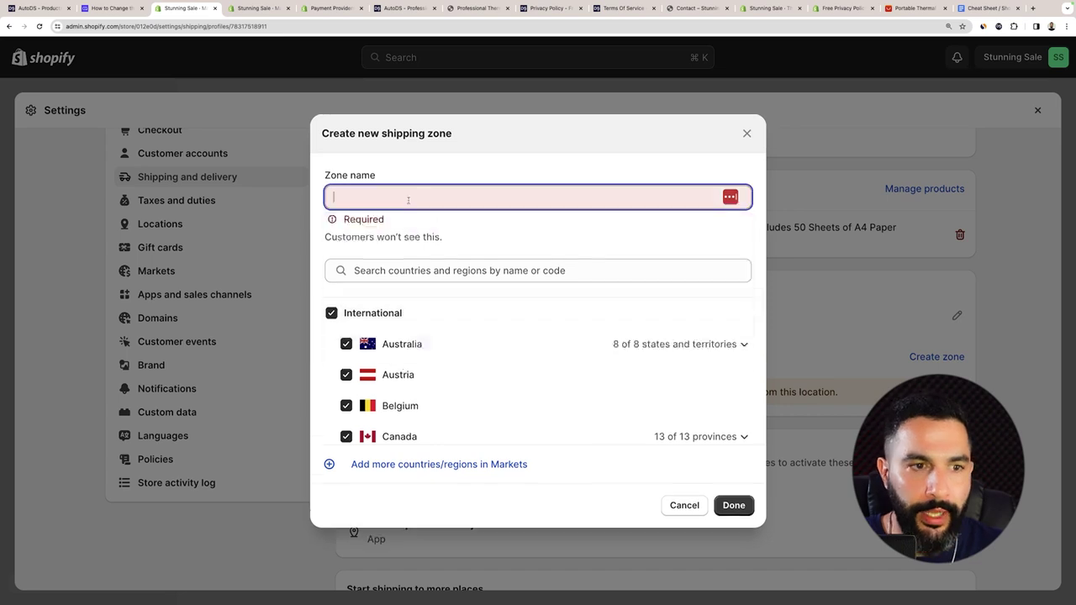
text(Wordwide Shipping)
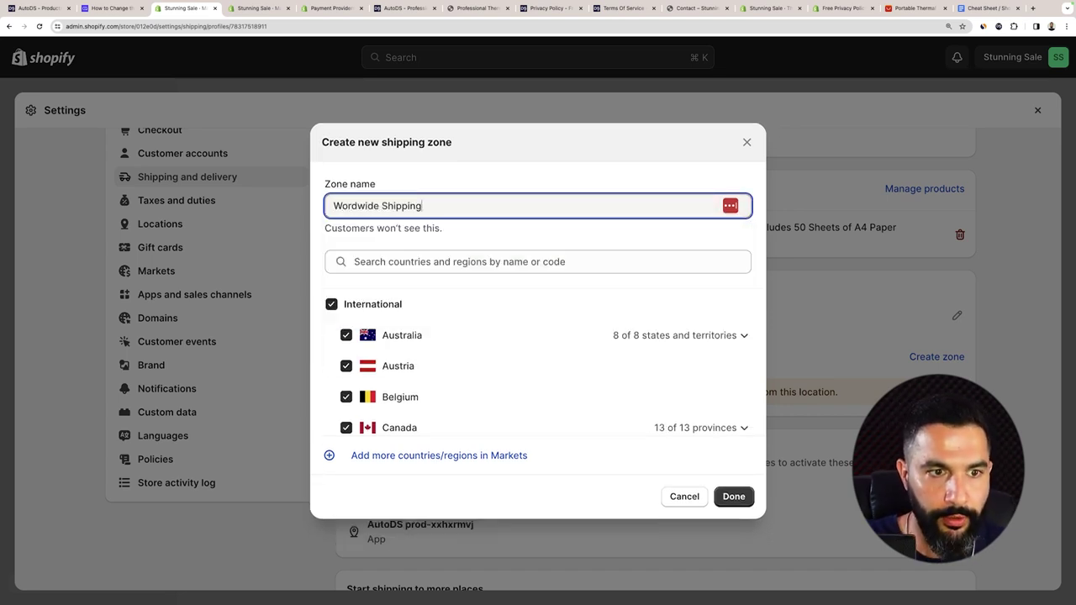
click(733, 496)
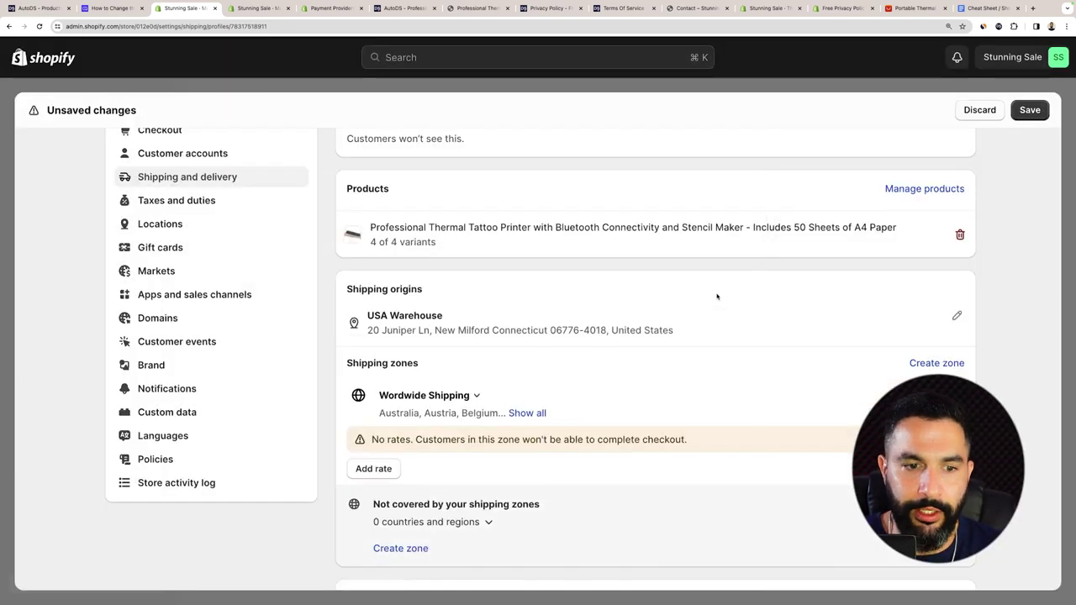
Add a rate named "Free Shipping" with a price of $0.00 to the Wordwide Shipping zone
scroll(538, 362, down, 1)
click(378, 409)
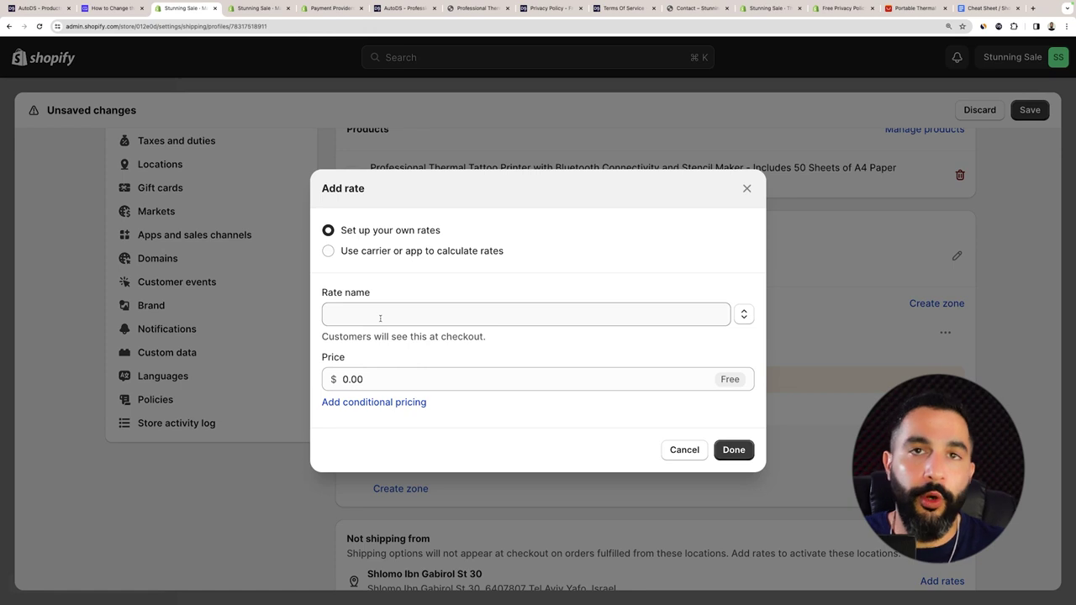
click(367, 314)
text(Free Shipping)
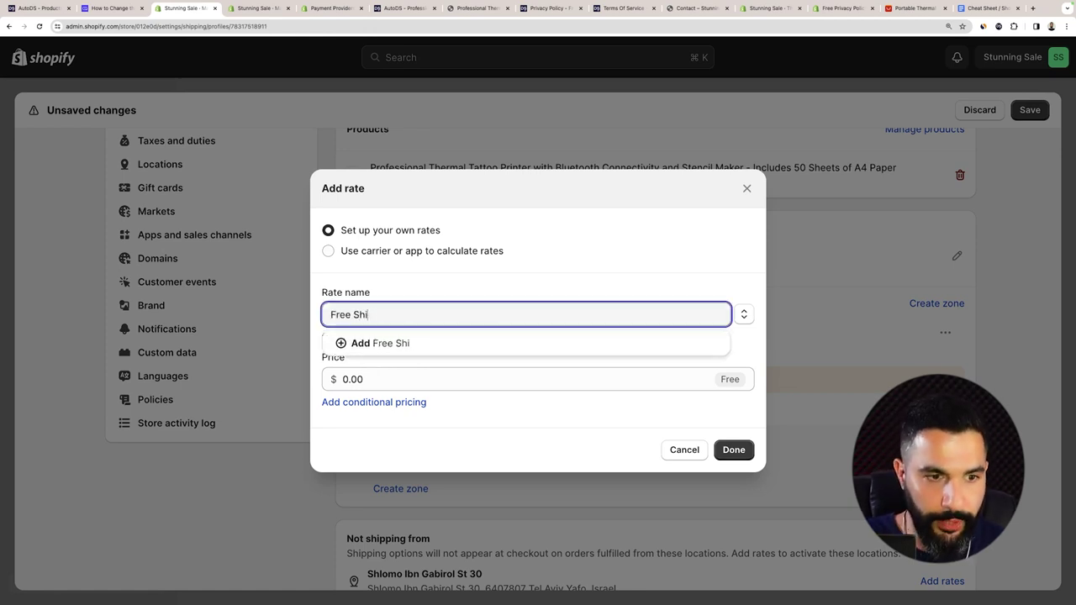
key(Return)
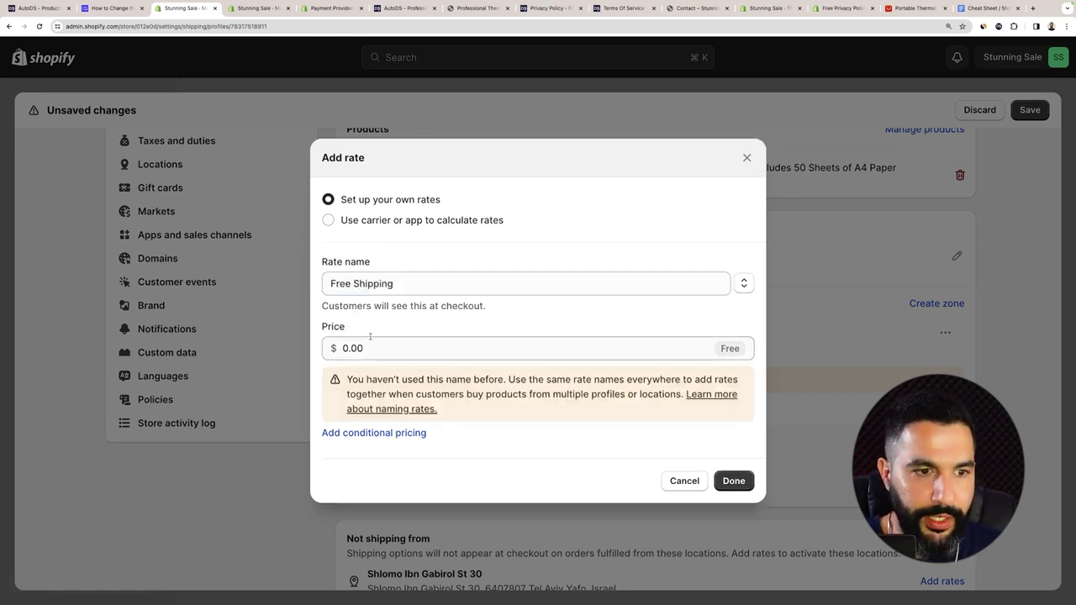
click(734, 481)
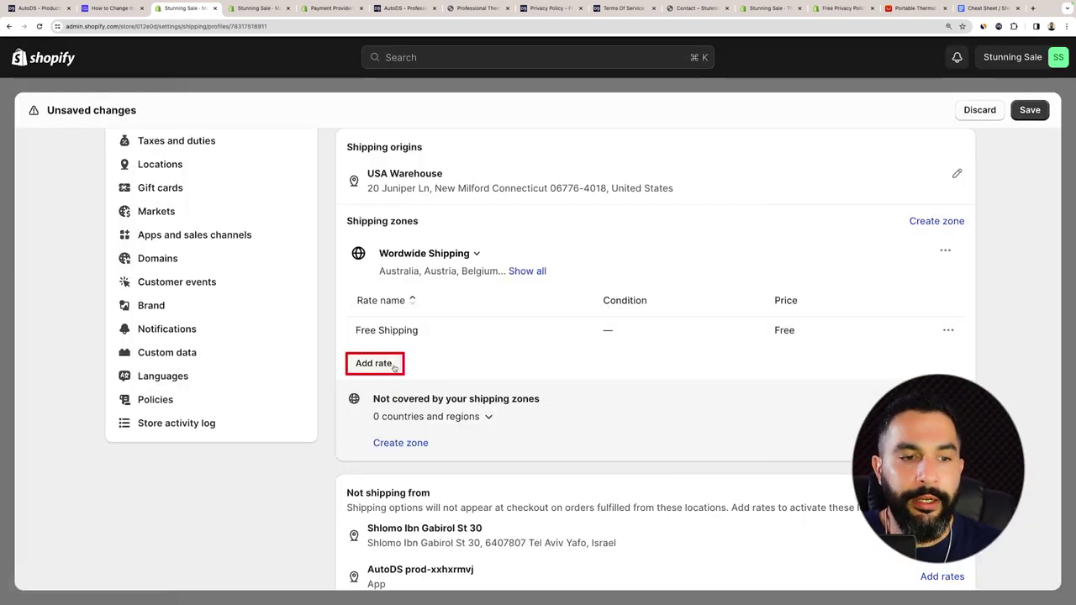
Start a second rate in the Wordwide Shipping zone and name it "Expedited Shipping"
click(386, 363)
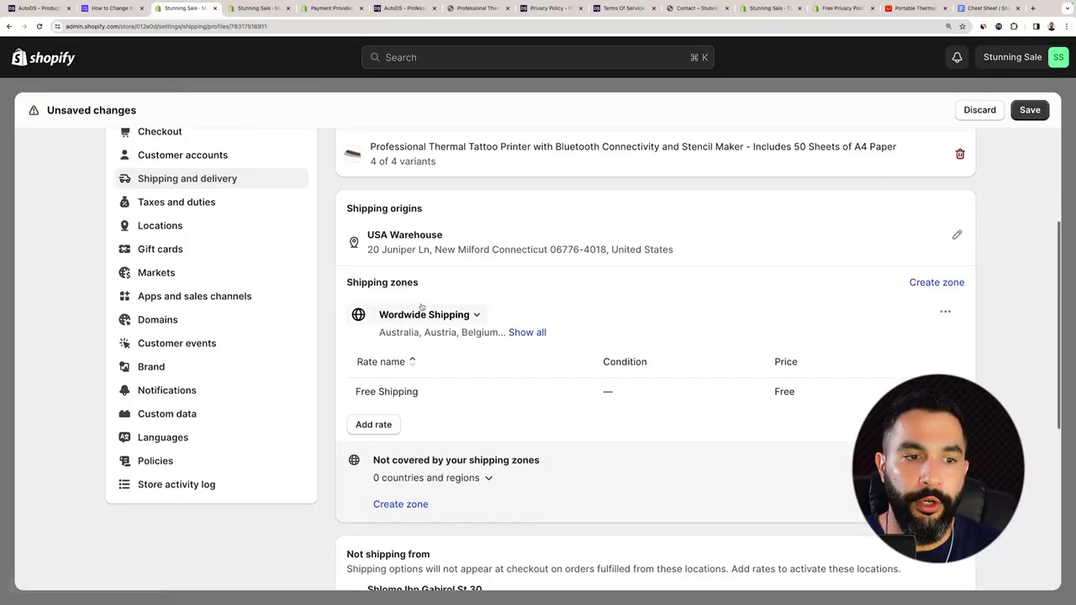
scroll(453, 317, down, 2)
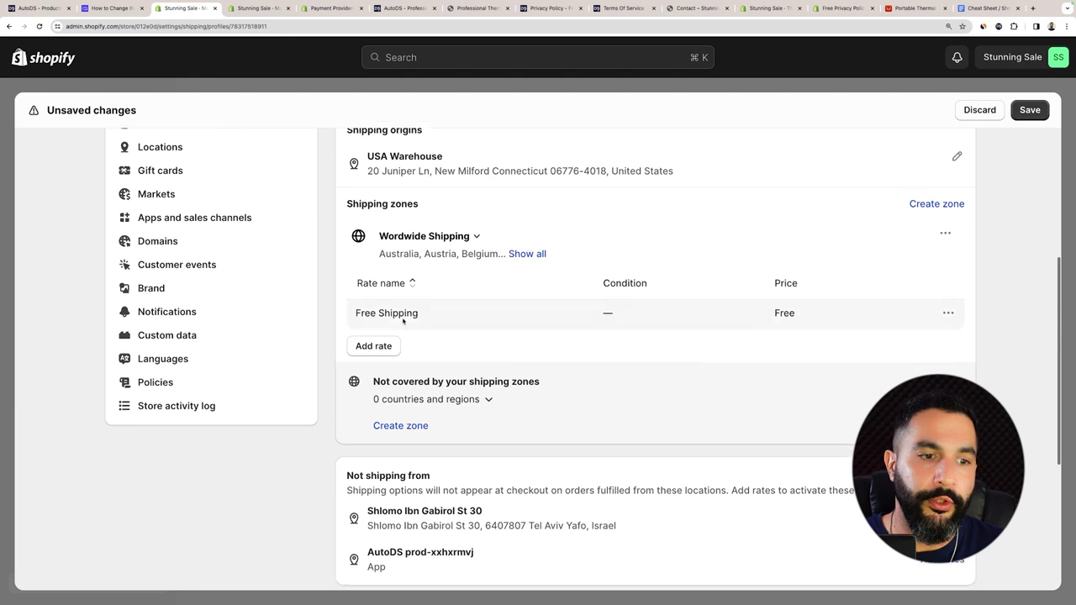
click(370, 340)
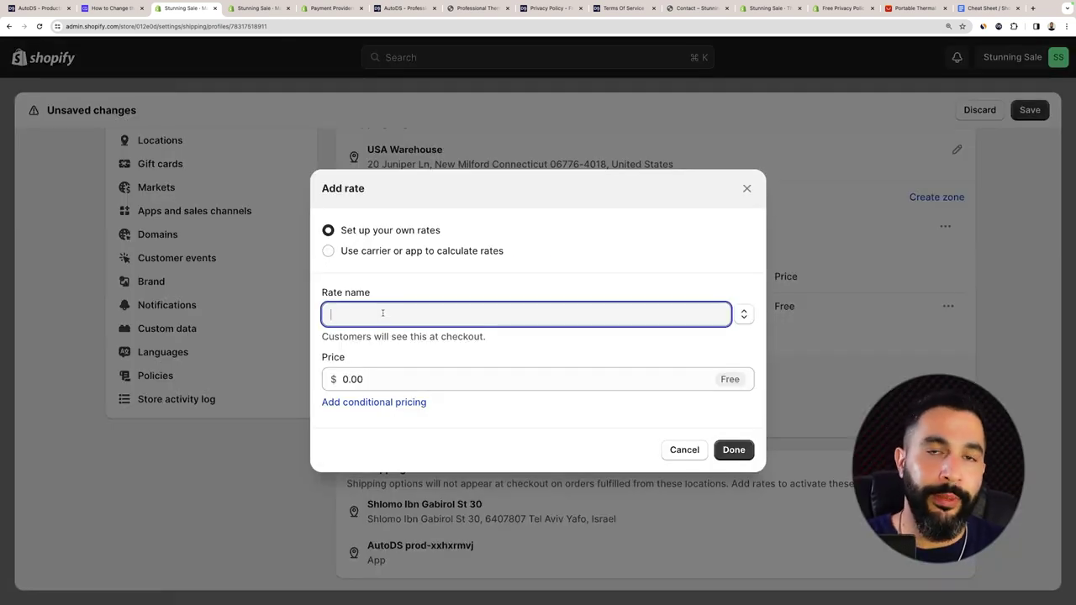
text(W)
key(BackSpace)
text(E)
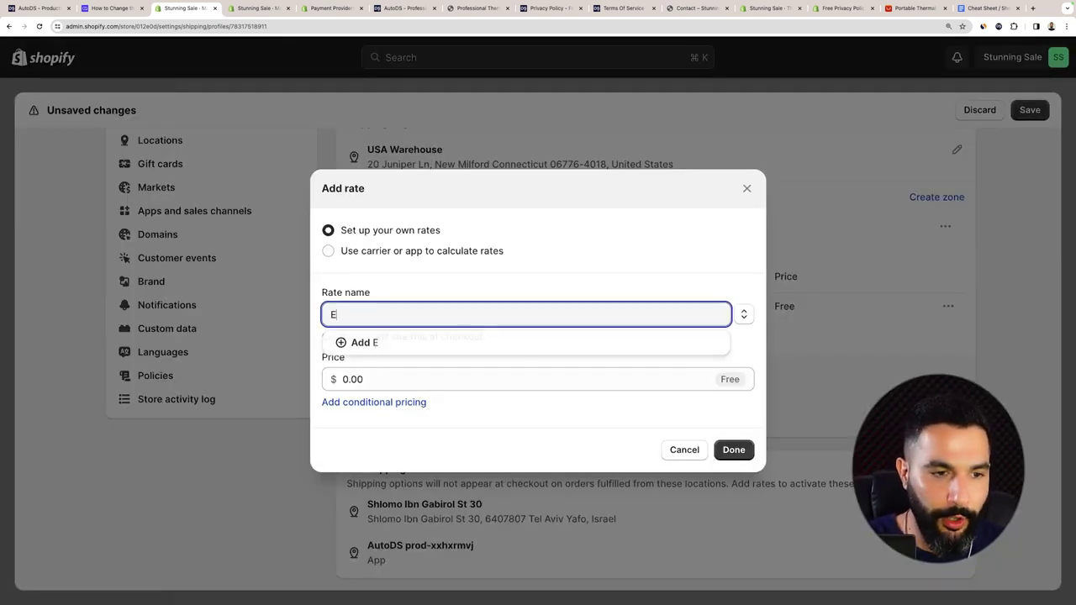
text(xpedited Sgi)
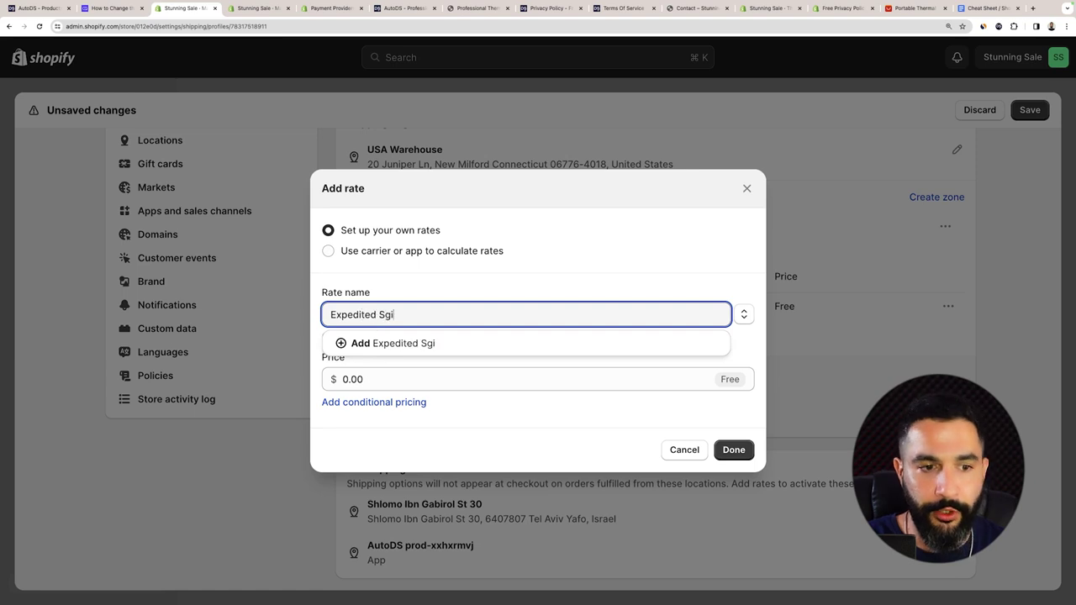
key(BackSpace)
key(BackSpace)
text(hippin)
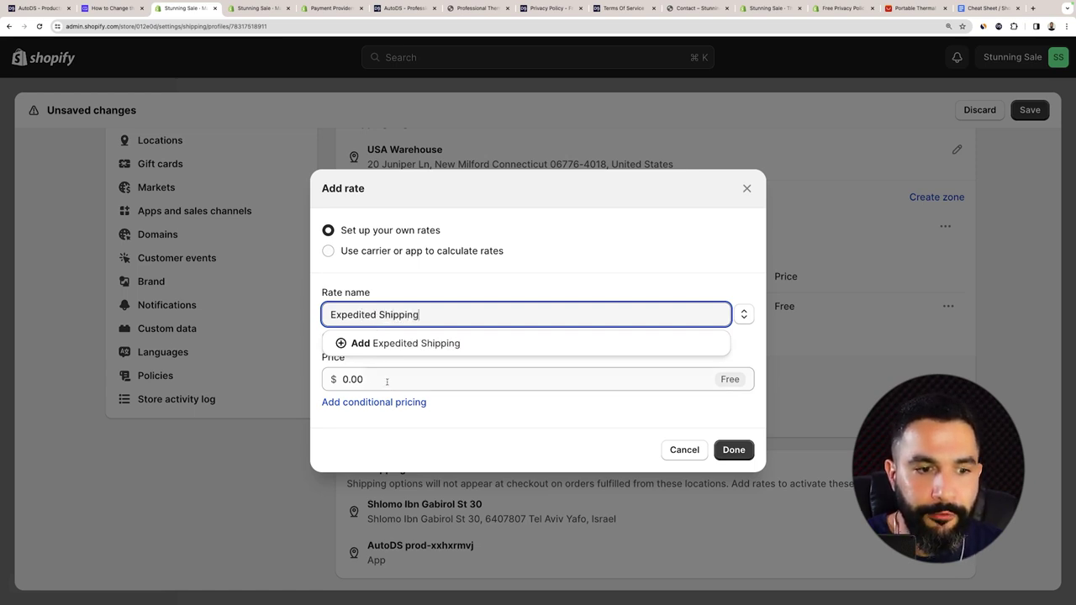
text(g)
Set the Expedited Shipping rate's price to $4.99 and add the rate to the zone
key(Tab)
text(4.)
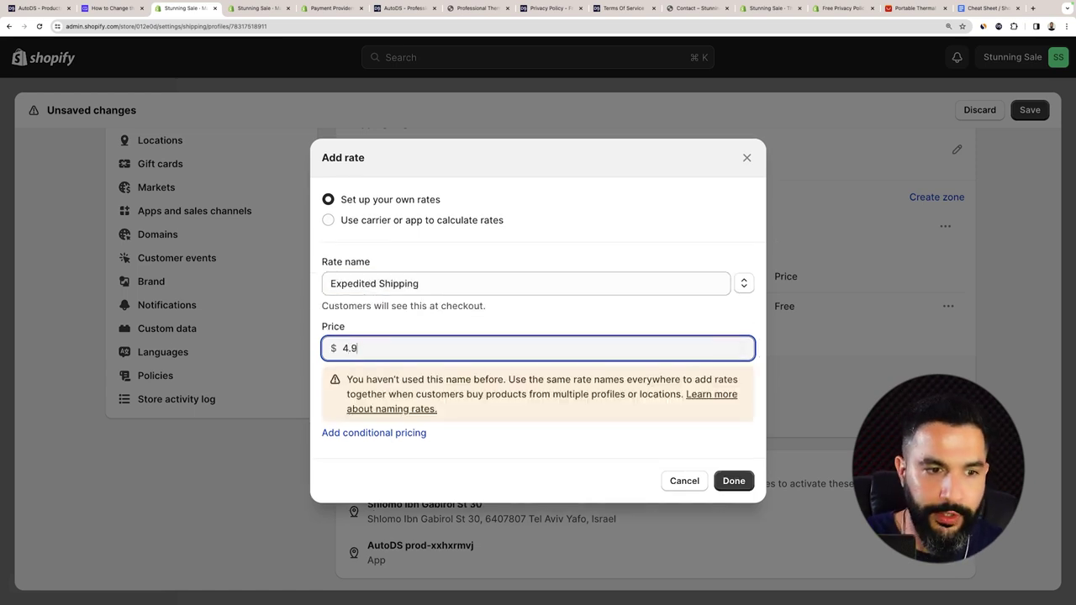
text(99)
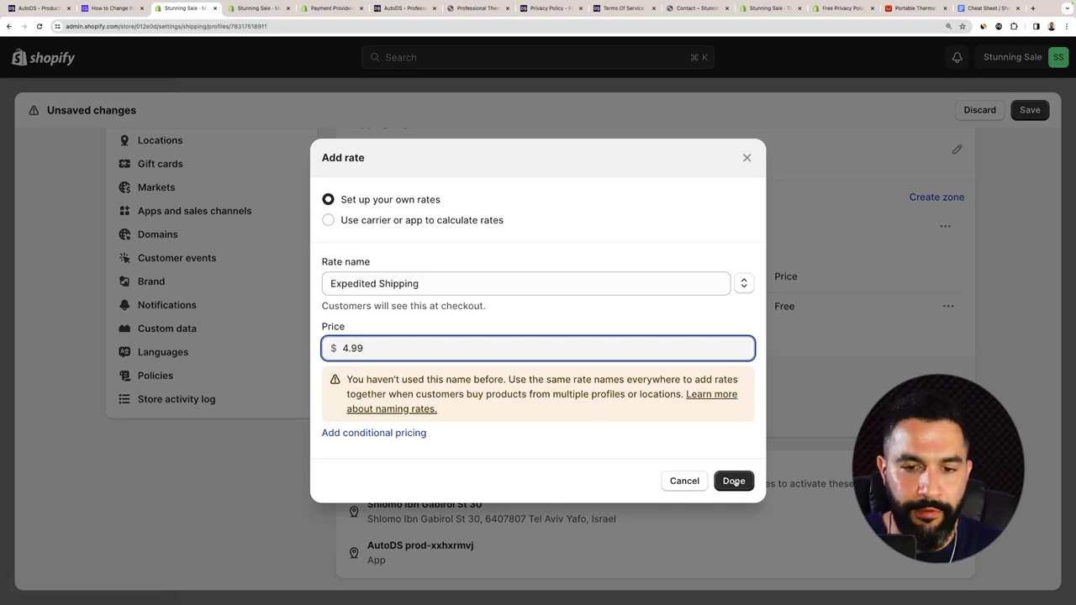
click(733, 481)
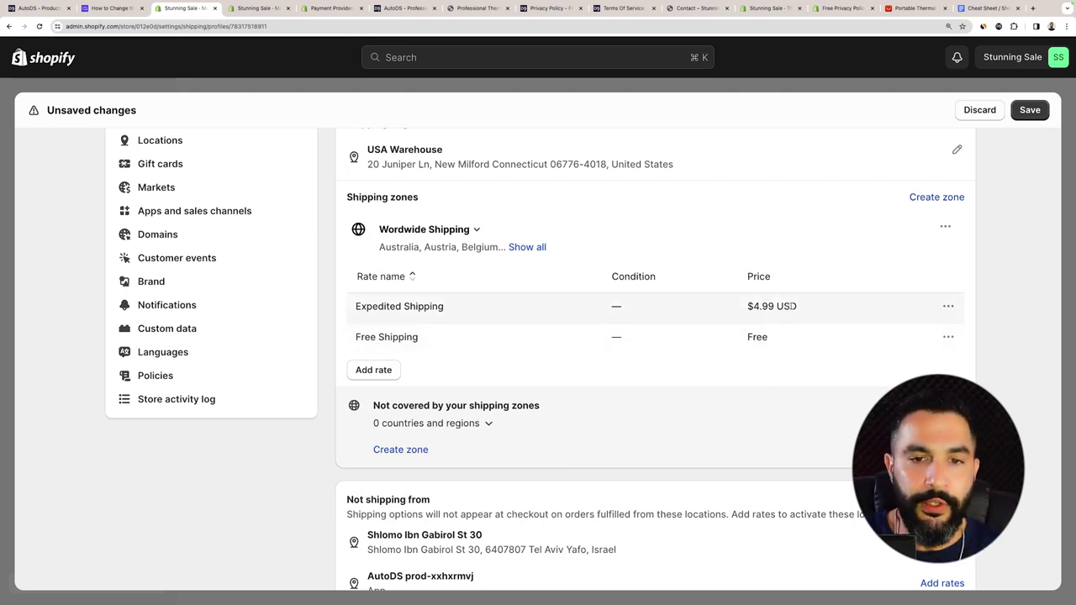
Save the changes to the USA Warehouse shipping profile
scroll(796, 302, down, 2)
scroll(799, 305, up, 5)
key(super+s)
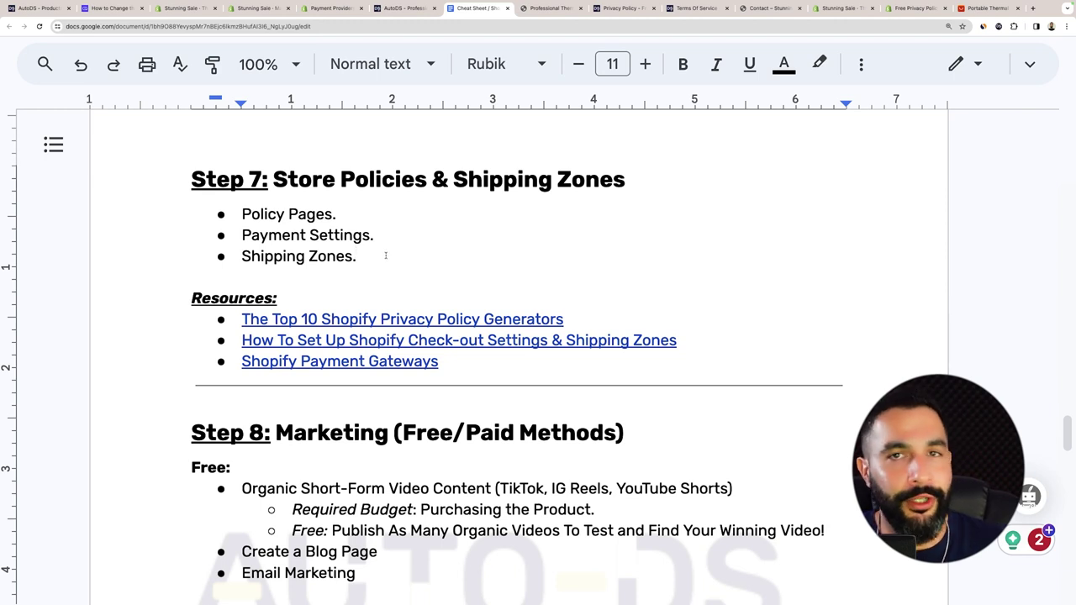
Examine the Step 7 and Step 8 sections of the cheat sheet in Google Docs and the storefront's tattoo printer page
scroll(386, 256, down, 1)
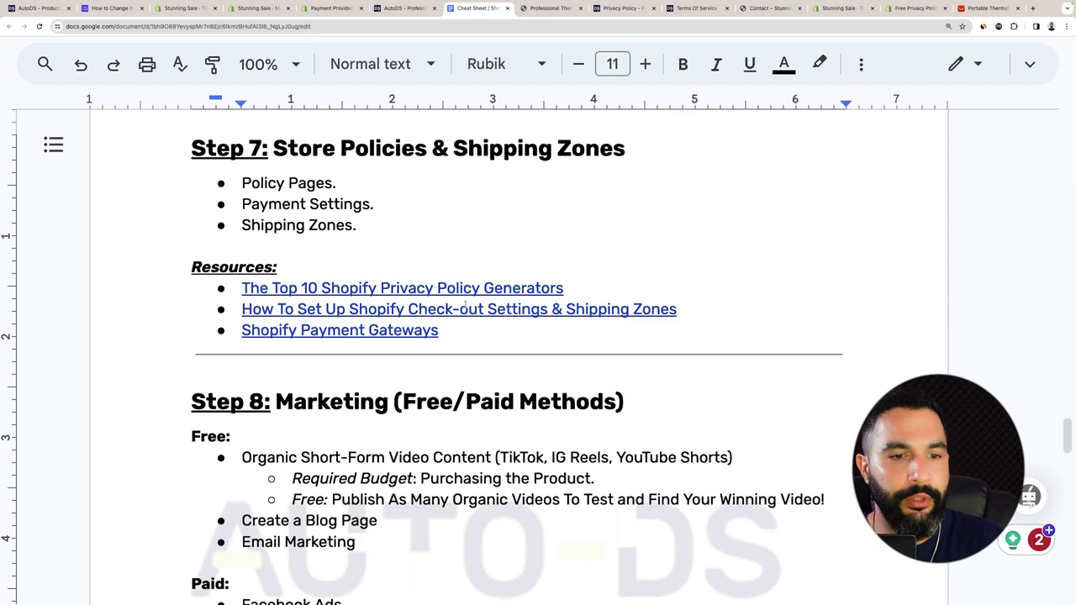
scroll(586, 309, down, 5)
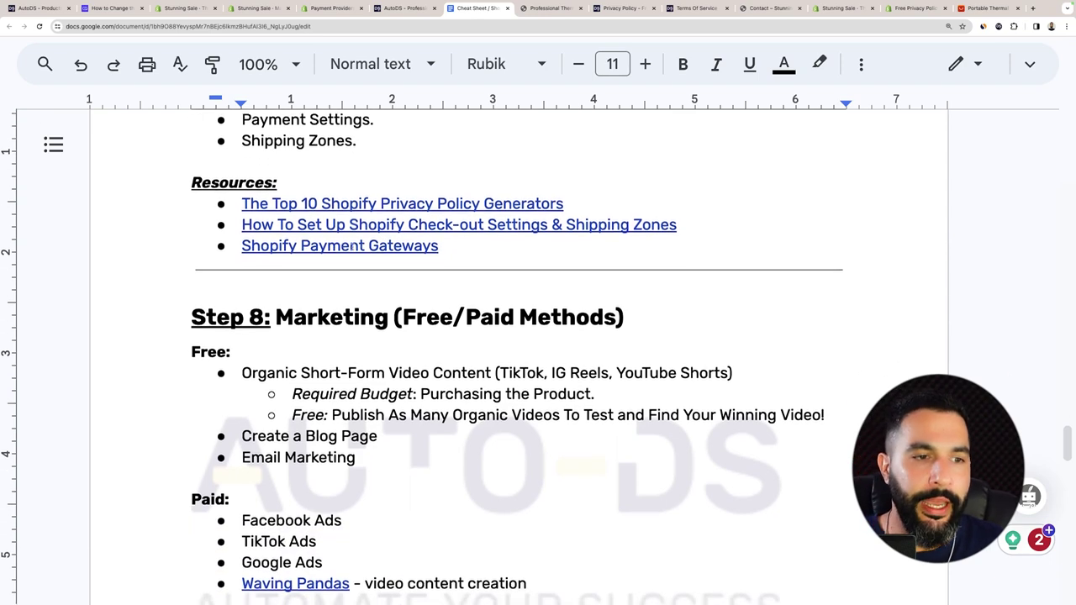
scroll(356, 122, down, 1)
scroll(357, 122, up, 1)
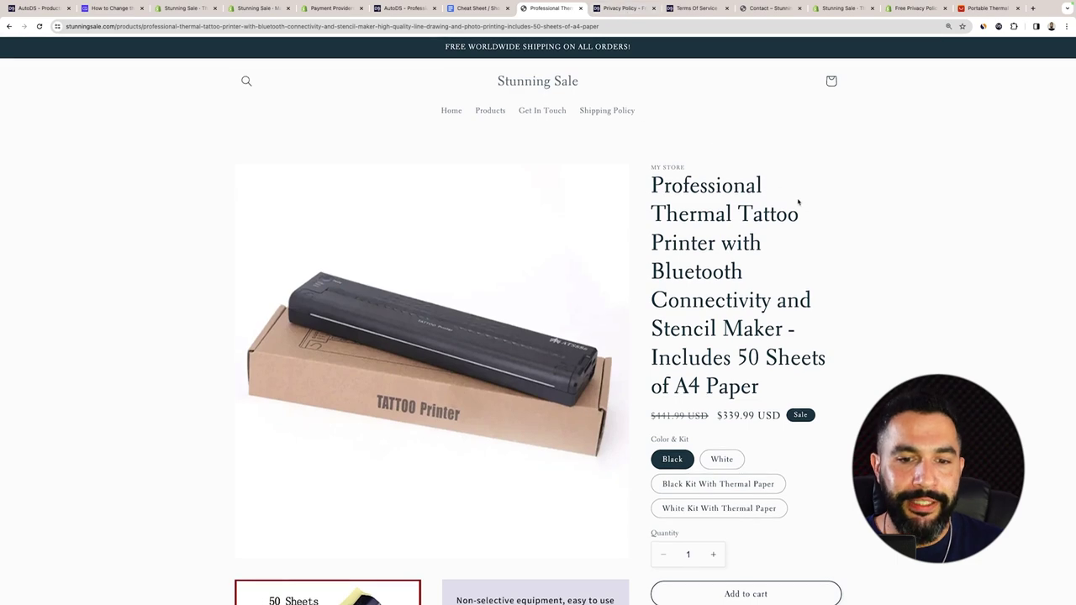
scroll(761, 311, down, 3)
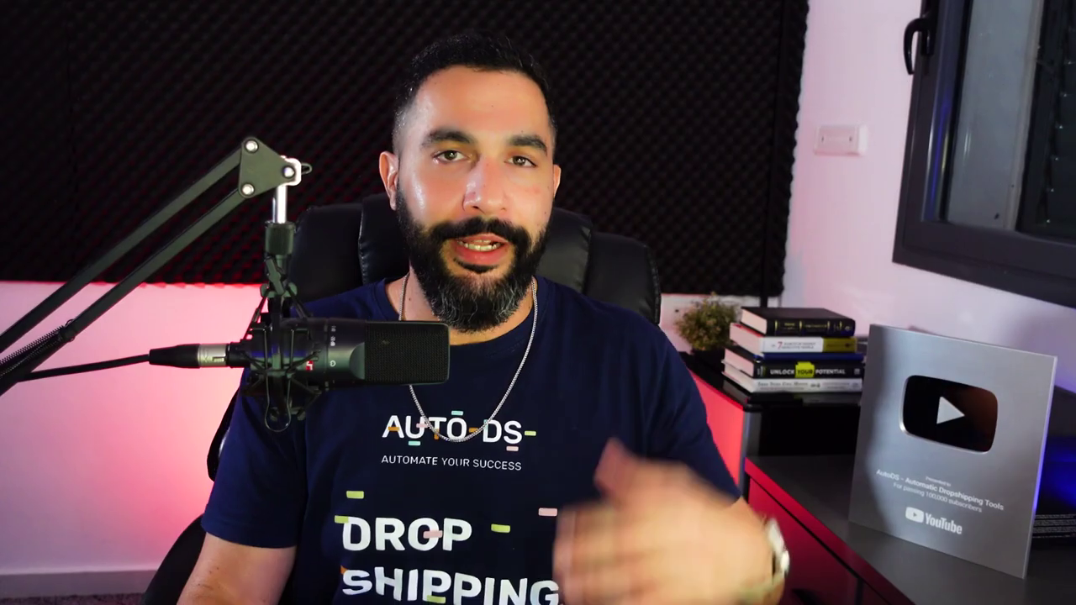